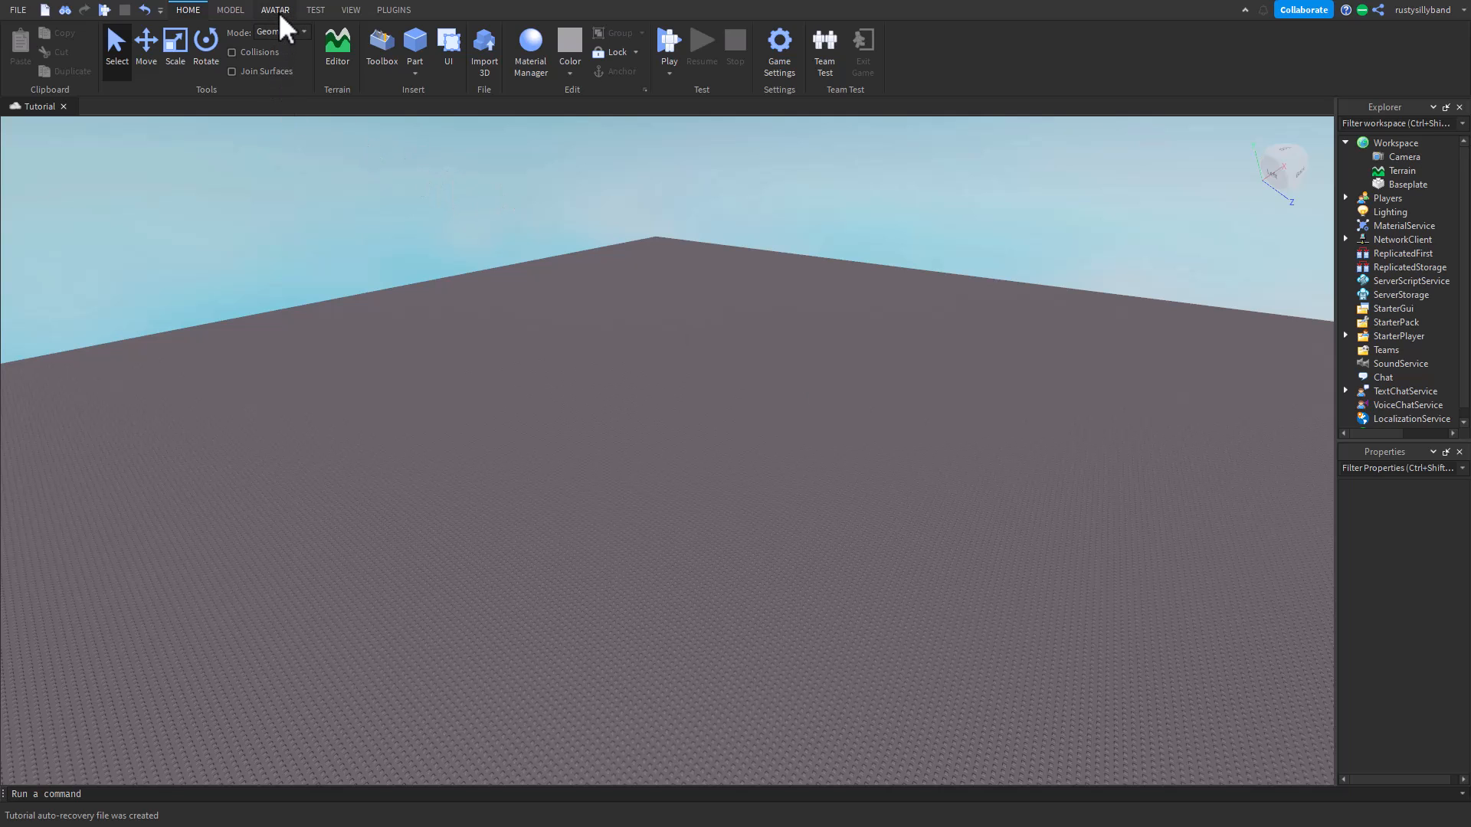
# - Change the Baseplate's color to dark green, RGB [12, 99, 3]
pyautogui.moveTo(612, 268); pyautogui.dragTo(611, 268, button='right')
pyautogui.moveTo(664, 331); pyautogui.dragTo(664, 331, button='right')
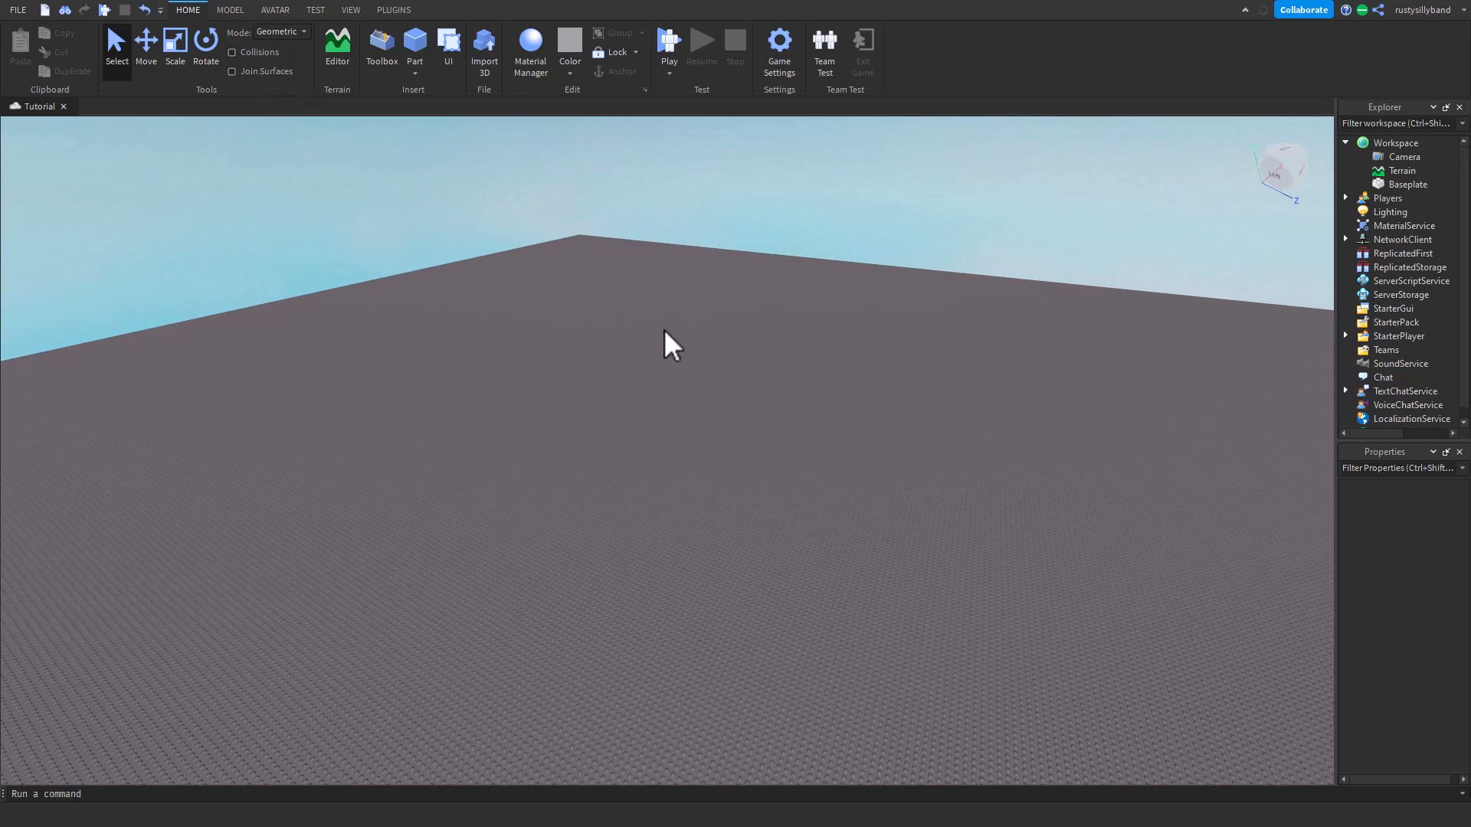
pyautogui.press('w')
pyautogui.moveTo(895, 379); pyautogui.dragTo(894, 379, button='right')
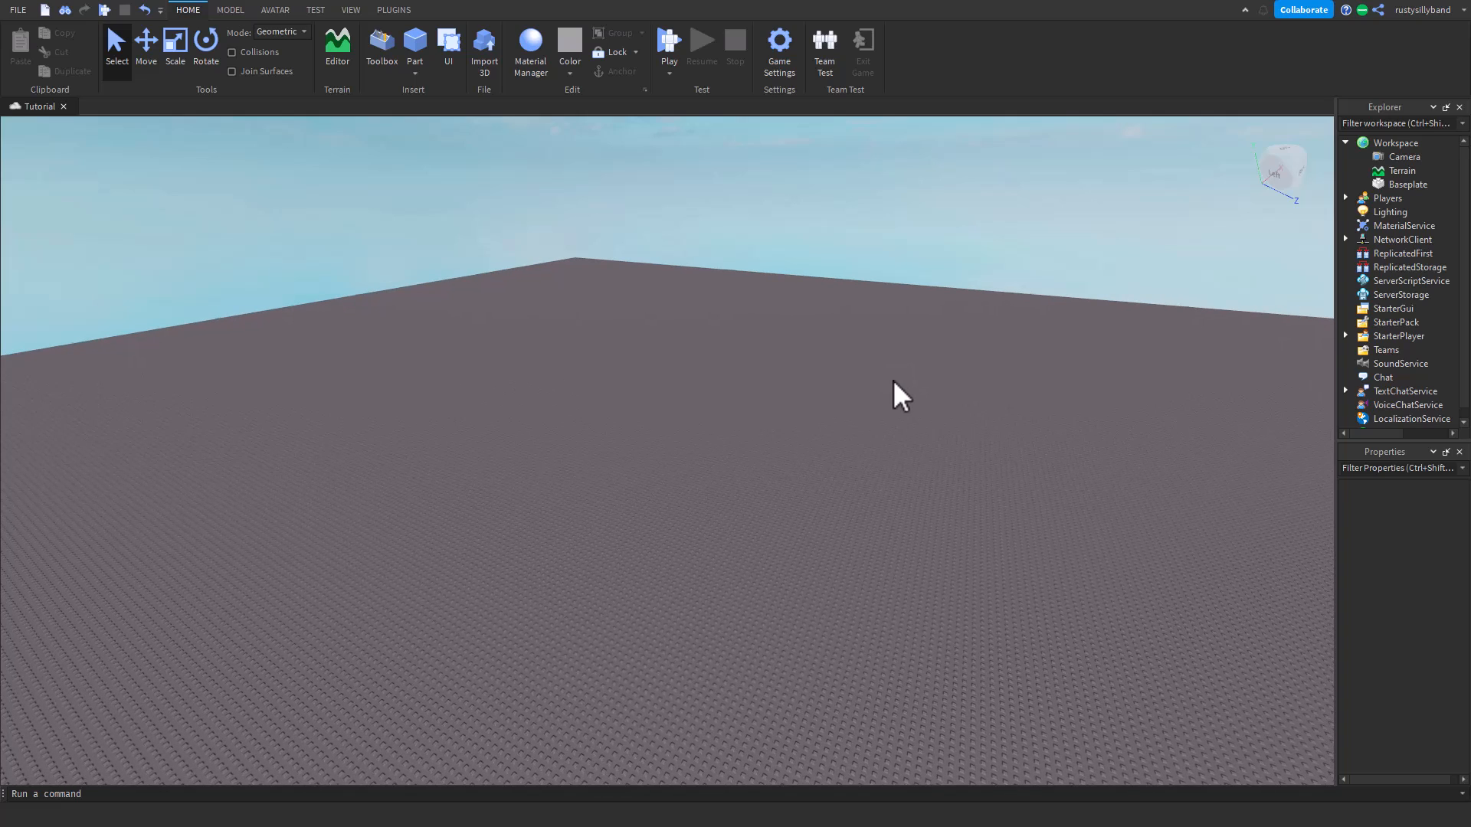
pyautogui.press('w')
pyautogui.moveTo(895, 381); pyautogui.dragTo(894, 382, button='right')
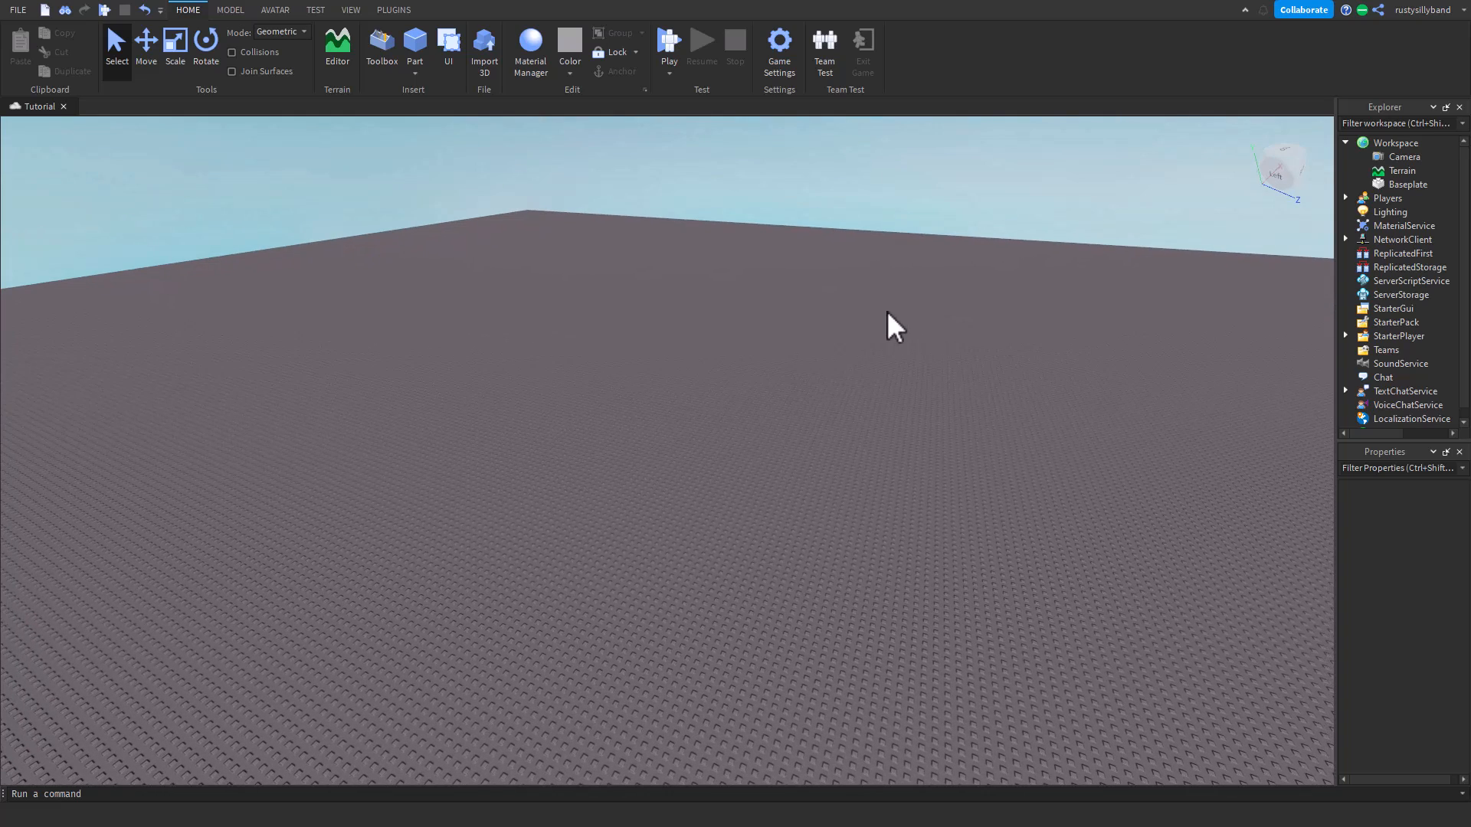
pyautogui.moveTo(892, 310); pyautogui.dragTo(891, 310, button='right')
pyautogui.click(1400, 185)
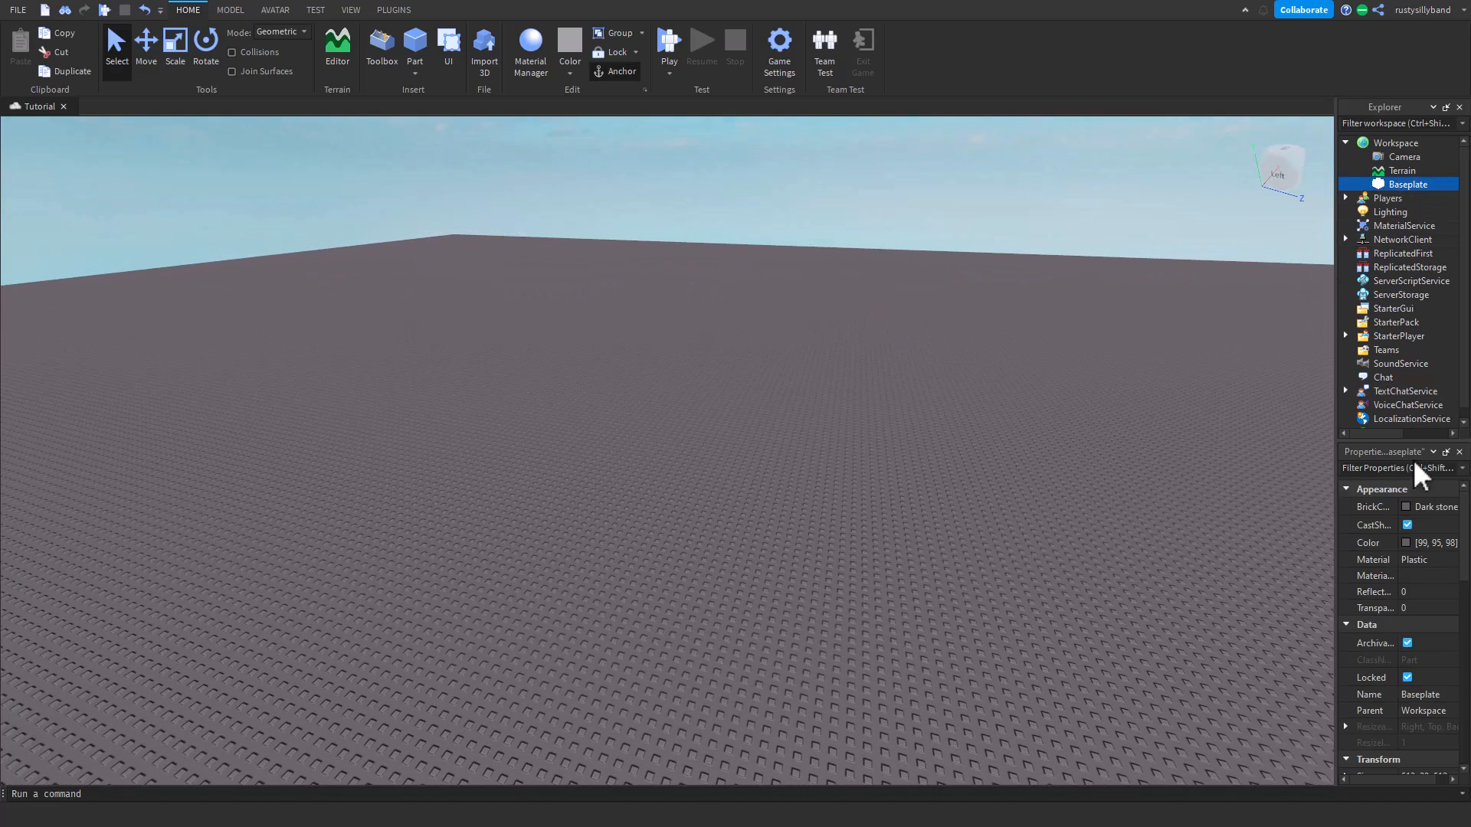
pyautogui.click(1406, 543)
pyautogui.moveTo(838, 297); pyautogui.dragTo(840, 283)
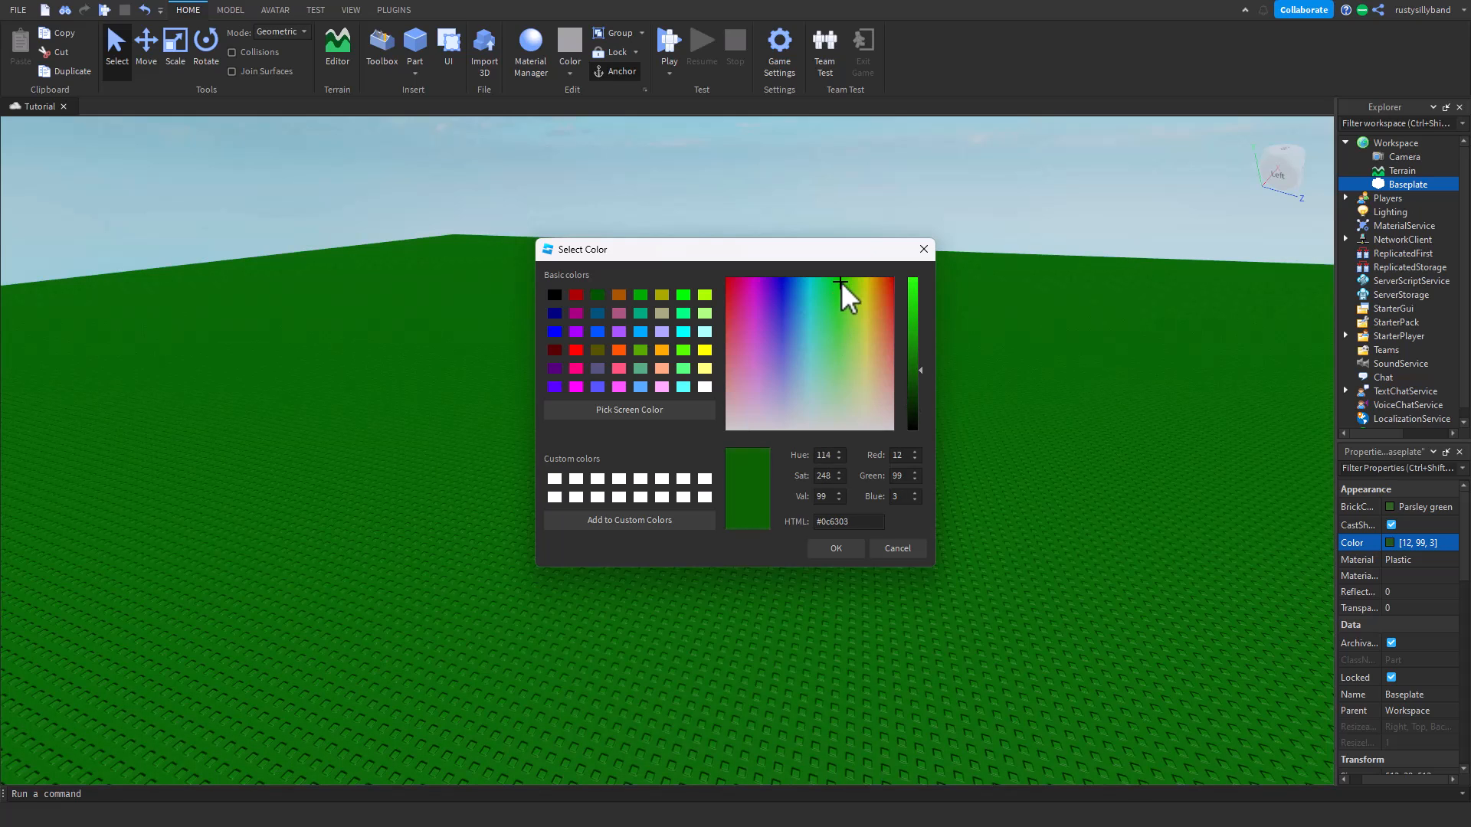
pyautogui.click(833, 545)
# - Set the Baseplate's material to Grass and deselect it
pyautogui.click(1412, 559)
pyautogui.click(1413, 559)
pyautogui.scroll(-3, 1405, 650)
pyautogui.scroll(5, 1408, 651)
pyautogui.click(1404, 622)
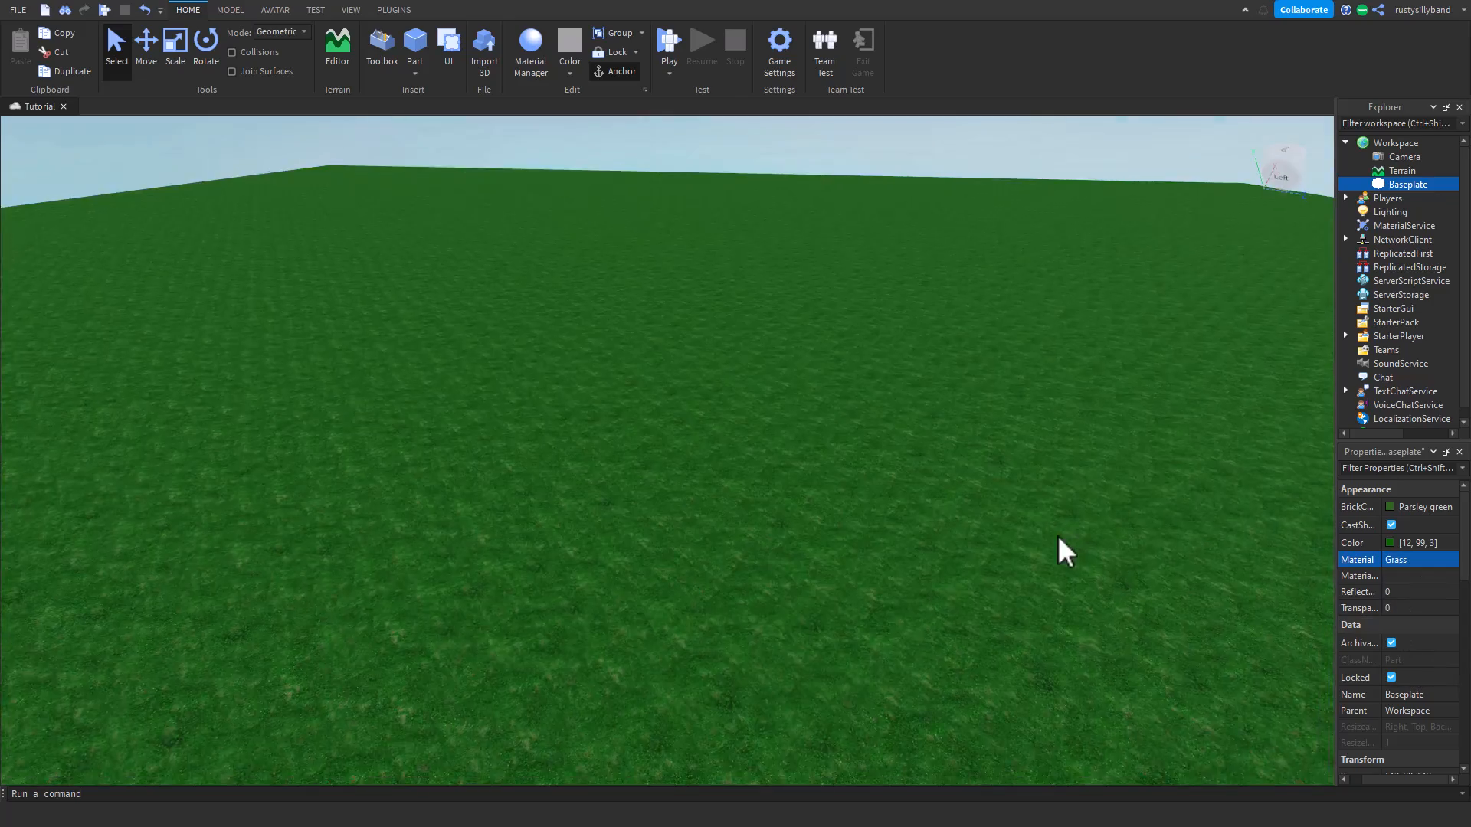
pyautogui.click(1064, 535)
pyautogui.moveTo(1064, 535); pyautogui.dragTo(981, 522, button='right')
pyautogui.scroll(5, 982, 520)
pyautogui.scroll(-3, 982, 517)
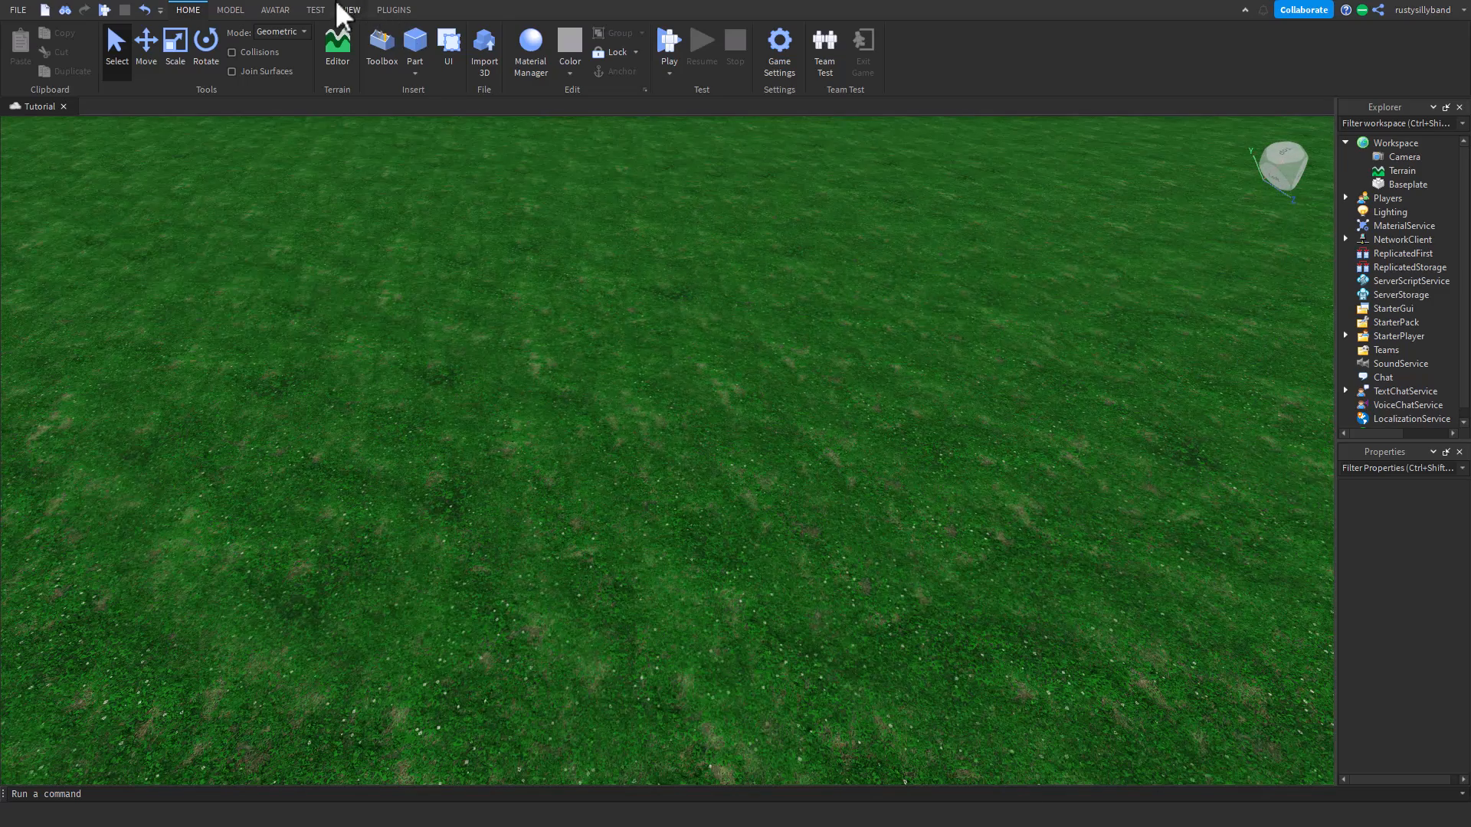
# - Insert an R15 Mesh Rig onto the grass with the Rig Builder
pyautogui.click(350, 10)
pyautogui.click(288, 10)
pyautogui.moveTo(498, 205); pyautogui.dragTo(420, 167, button='right')
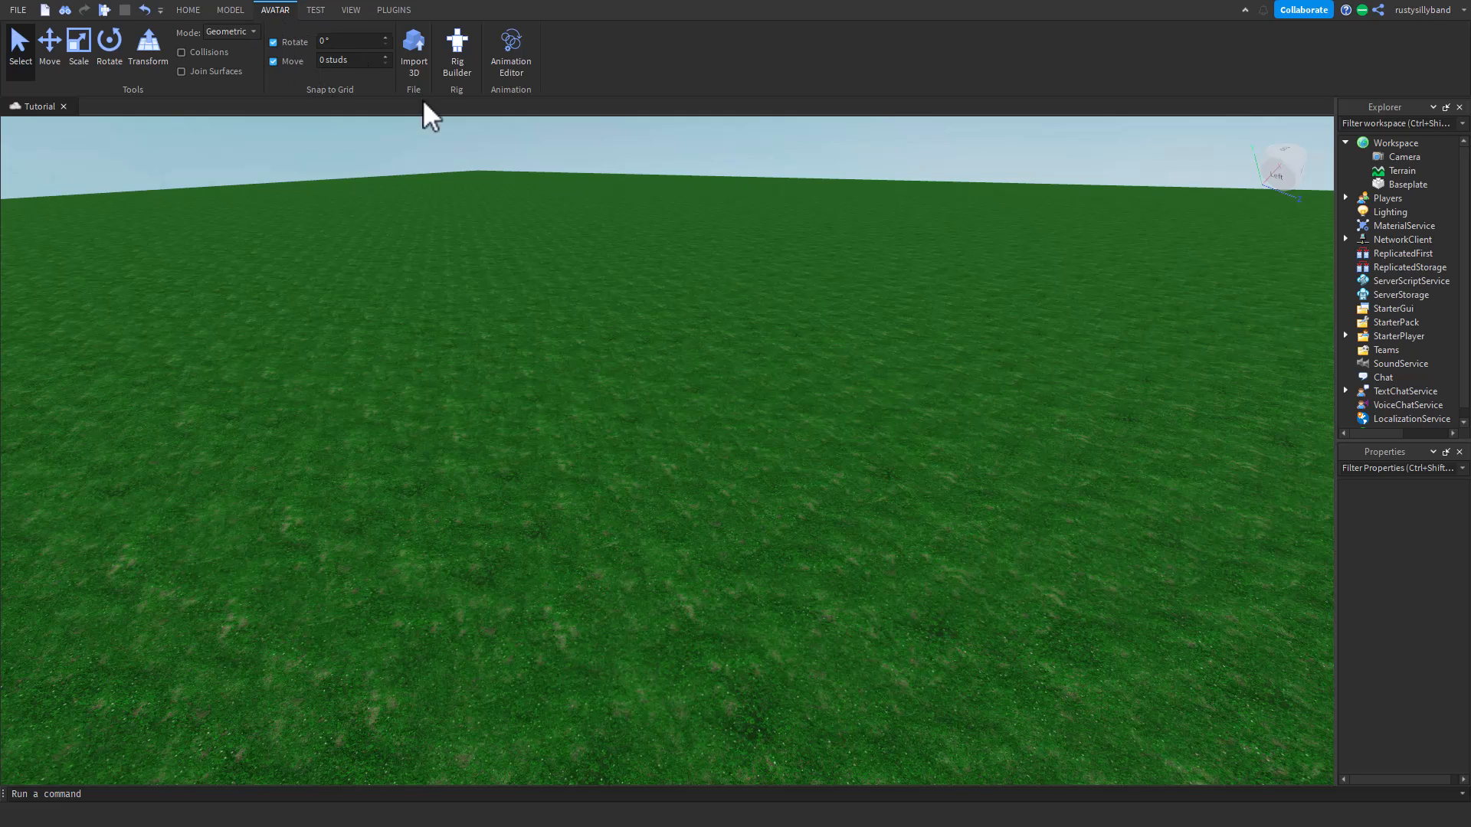
pyautogui.click(457, 67)
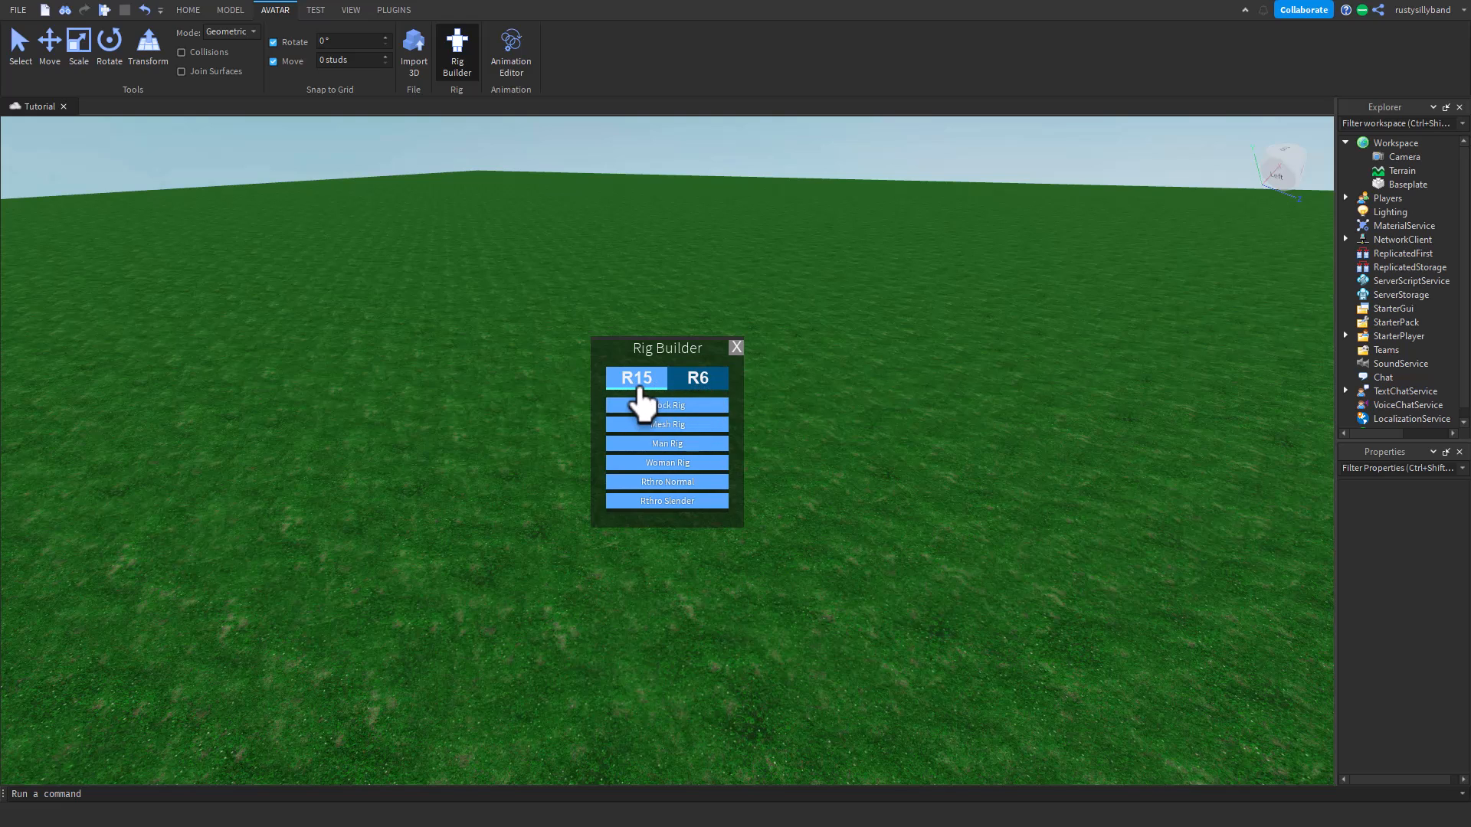
pyautogui.click(677, 426)
pyautogui.moveTo(744, 445); pyautogui.dragTo(744, 444, button='right')
pyautogui.moveTo(643, 444); pyautogui.dragTo(677, 496)
pyautogui.click(737, 521)
pyautogui.moveTo(737, 521); pyautogui.dragTo(737, 521, button='right')
pyautogui.scroll(5, 736, 521)
pyautogui.scroll(-4, 737, 520)
pyautogui.moveTo(697, 433); pyautogui.dragTo(697, 434, button='right')
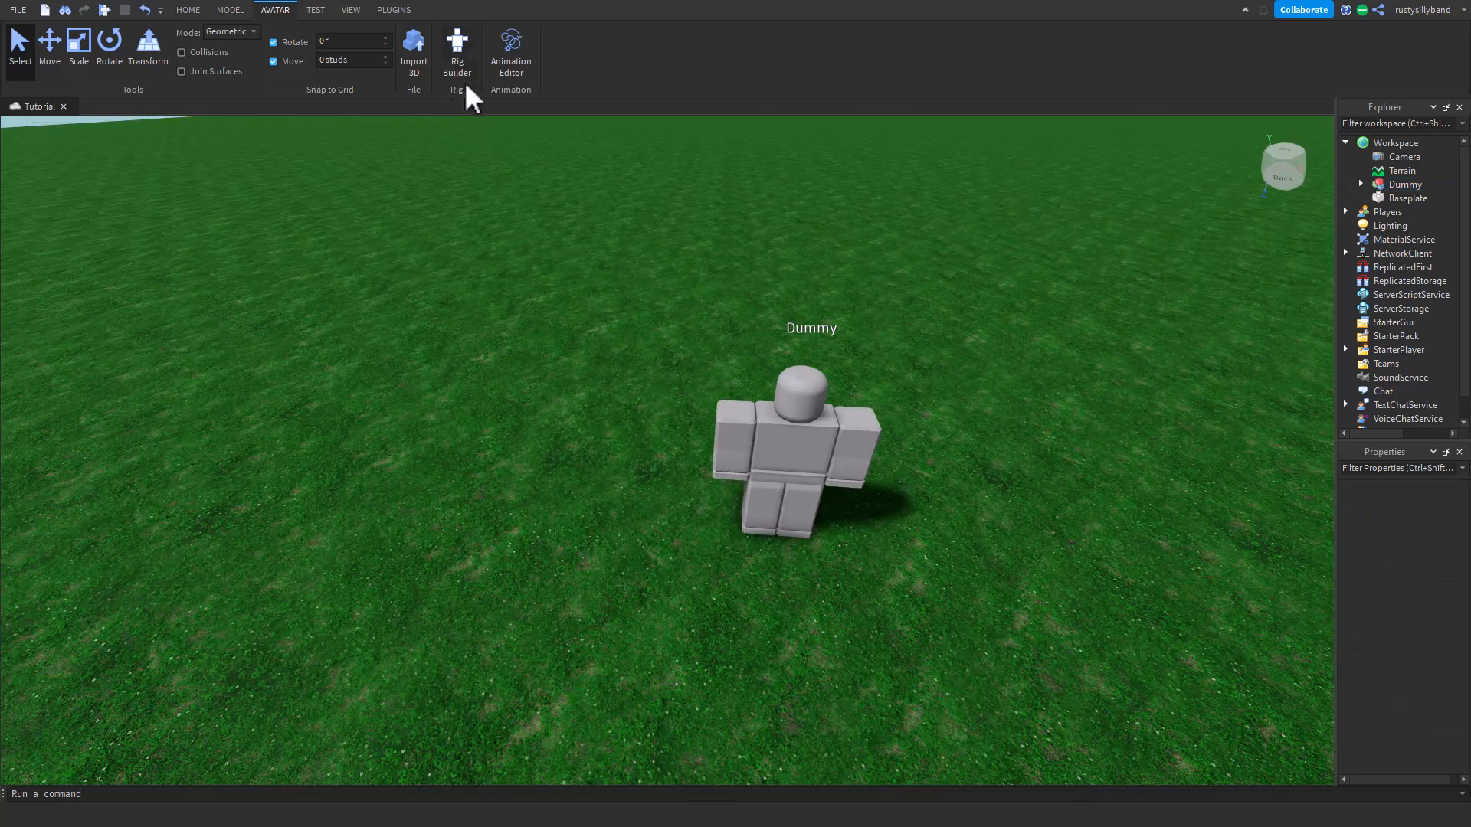
# - Insert an R6 Block Rig with the Rig Builder and place it beside the R15 dummy
pyautogui.click(457, 48)
pyautogui.click(696, 377)
pyautogui.click(682, 404)
pyautogui.moveTo(692, 454); pyautogui.dragTo(604, 484)
pyautogui.click(730, 526)
pyautogui.scroll(3, 730, 526)
pyautogui.moveTo(731, 527); pyautogui.dragTo(731, 527, button='right')
pyautogui.moveTo(605, 548); pyautogui.dragTo(722, 691)
pyautogui.click(739, 687)
pyautogui.moveTo(739, 686); pyautogui.dragTo(738, 686, button='right')
# - Compare the separate body parts of the R6 dummy with the arm, torso and leg parts of the R15 dummy
pyautogui.scroll(5, 738, 687)
pyautogui.scroll(-3, 743, 686)
pyautogui.scroll(-3, 747, 687)
pyautogui.scroll(-3, 664, 583)
pyautogui.moveTo(664, 584); pyautogui.dragTo(628, 498, button='right')
pyautogui.keyDown('alt'); pyautogui.click(554, 502); pyautogui.keyUp('alt')
pyautogui.scroll(-3, 640, 502)
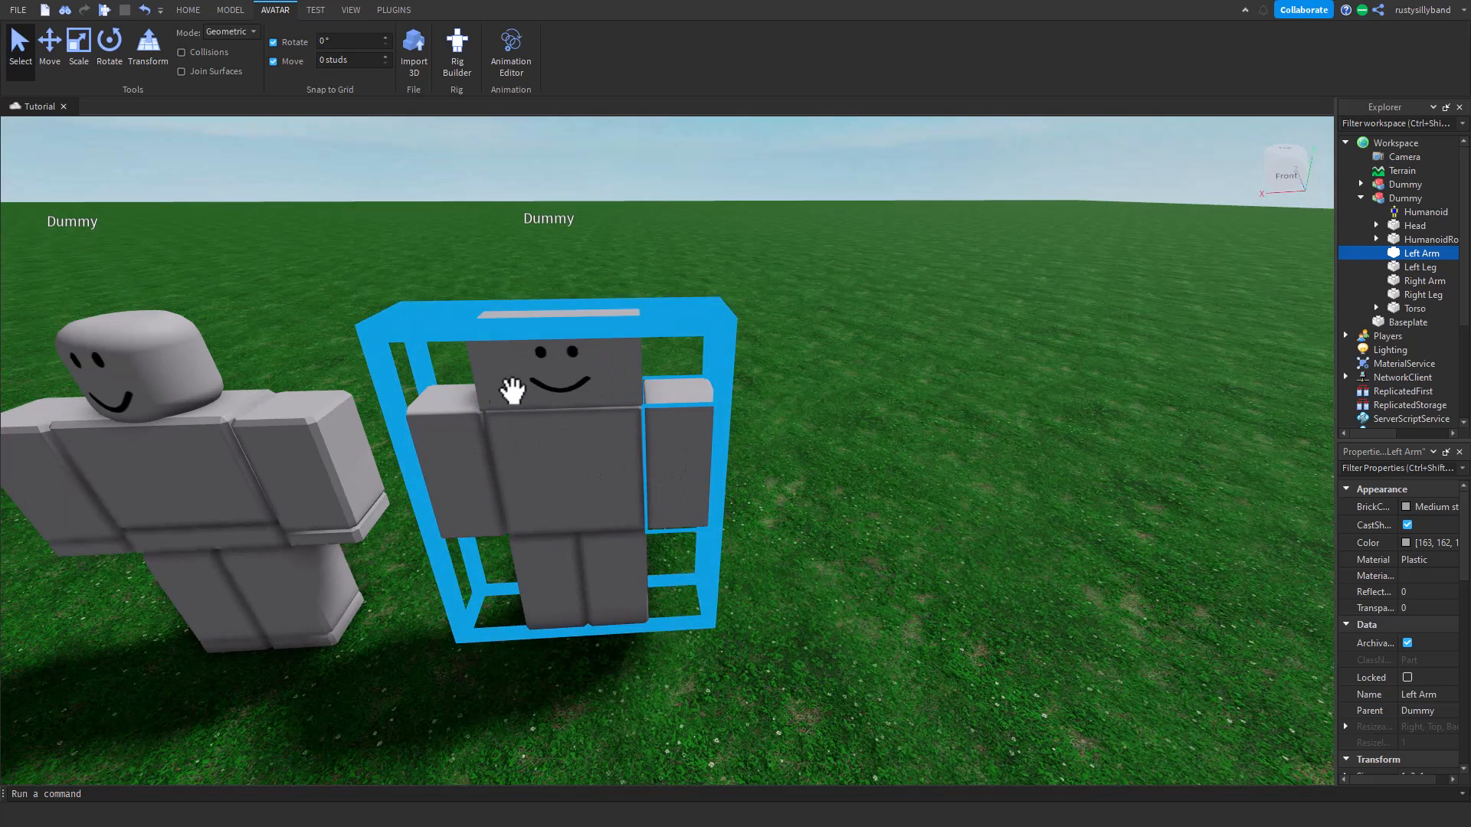
pyautogui.keyDown('alt'); pyautogui.click(536, 400); pyautogui.keyUp('alt')
pyautogui.keyDown('alt'); pyautogui.click(665, 452); pyautogui.keyUp('alt')
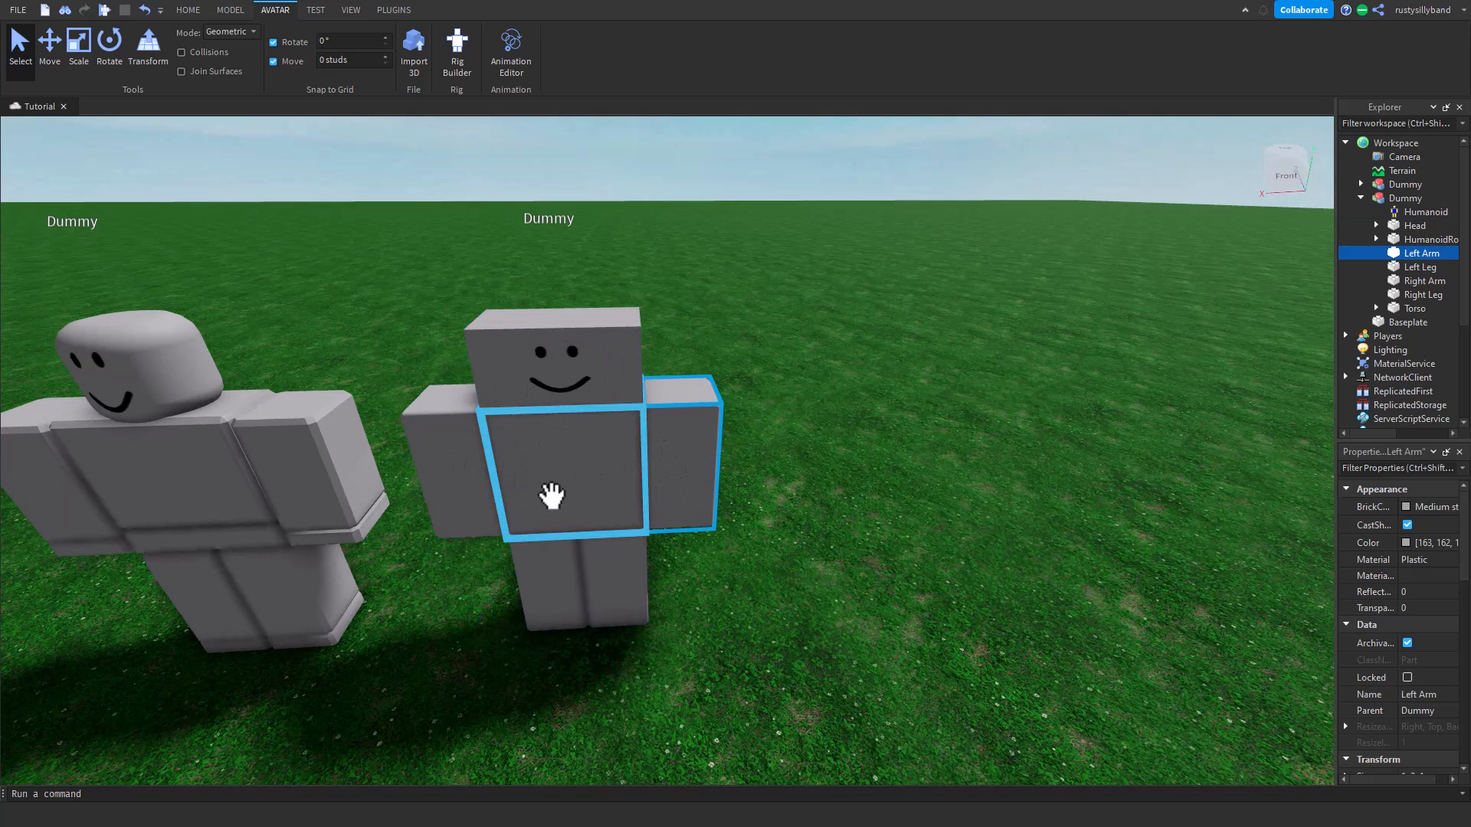
pyautogui.keyDown('alt'); pyautogui.click(545, 588); pyautogui.keyUp('alt')
pyautogui.scroll(-5, 709, 610)
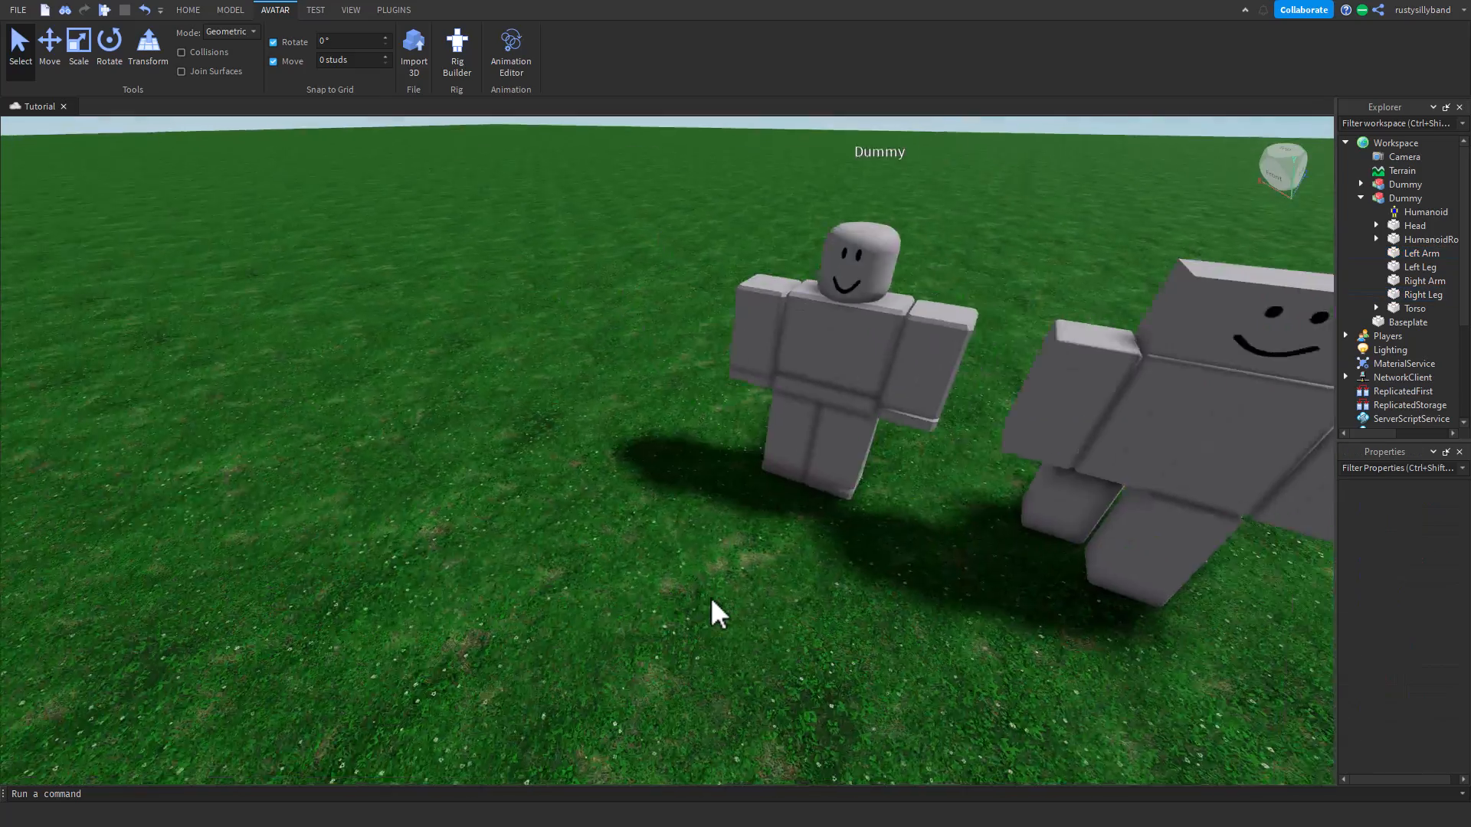
pyautogui.click(716, 602)
pyautogui.scroll(4, 705, 582)
pyautogui.moveTo(687, 538); pyautogui.dragTo(679, 519, button='right')
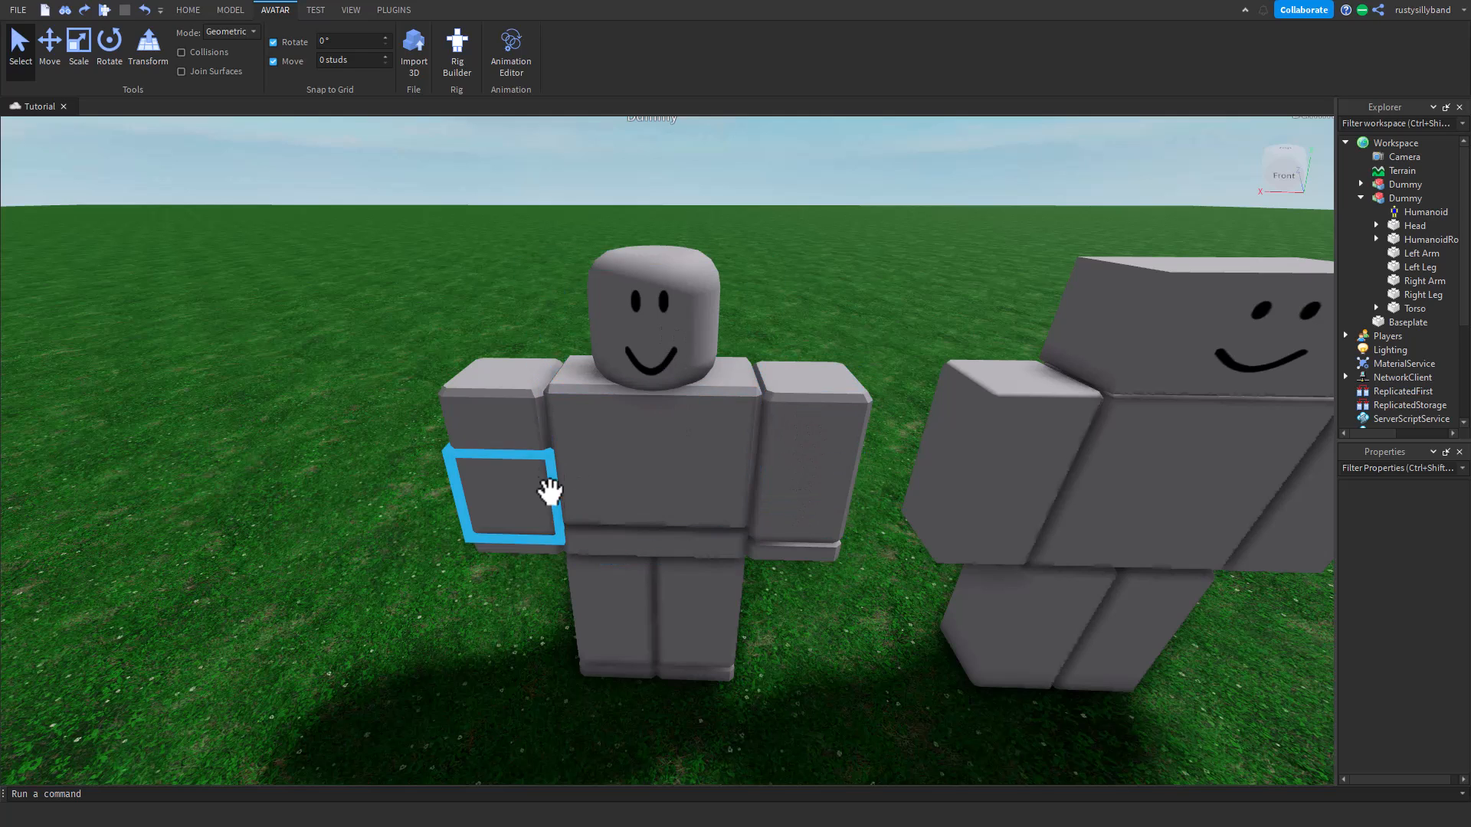
pyautogui.click(605, 553)
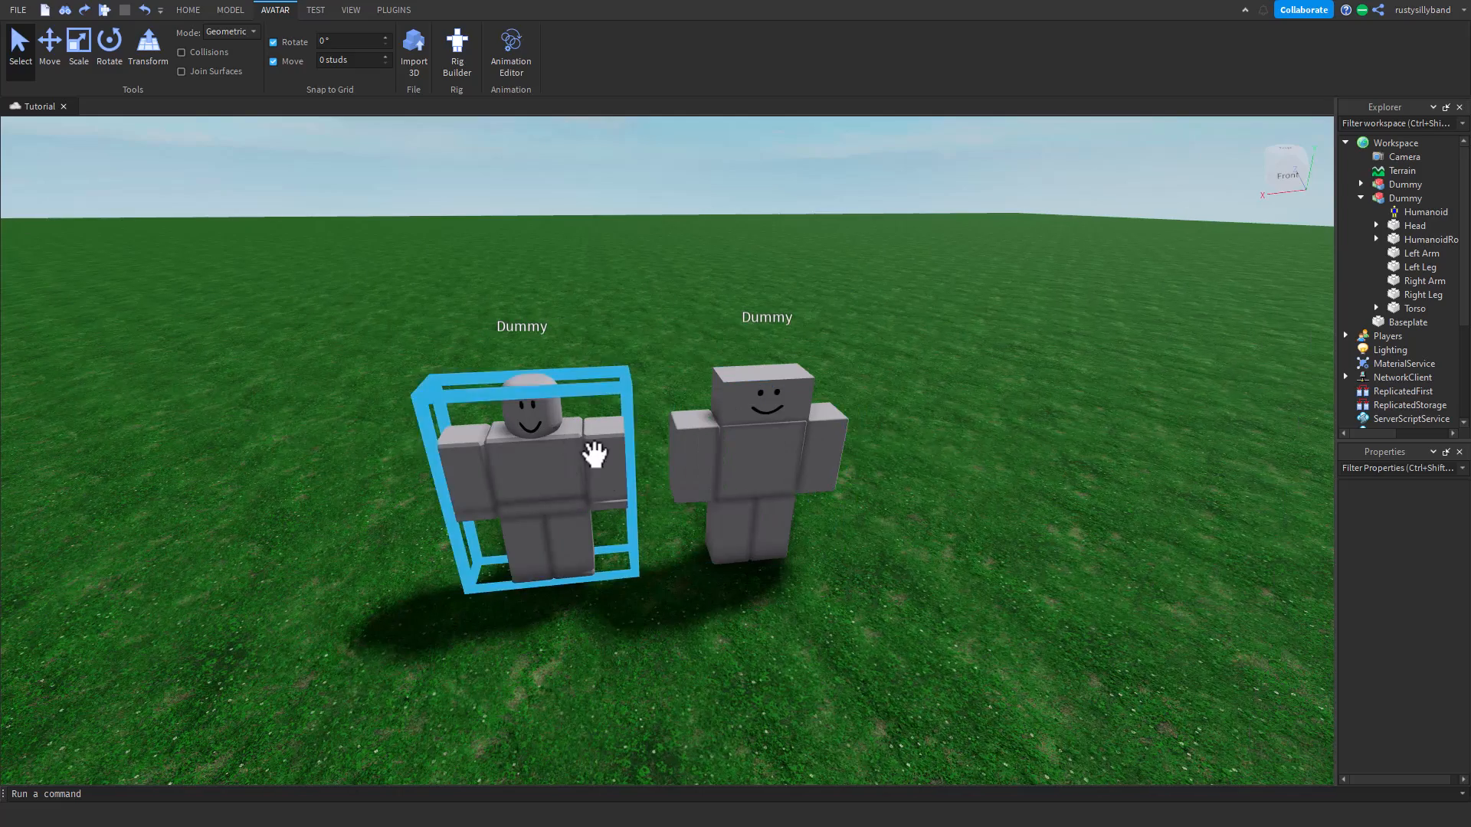
# - Delete the R6 dummy, keeping only the R15 rig
pyautogui.click(743, 483)
pyautogui.press('Delete')
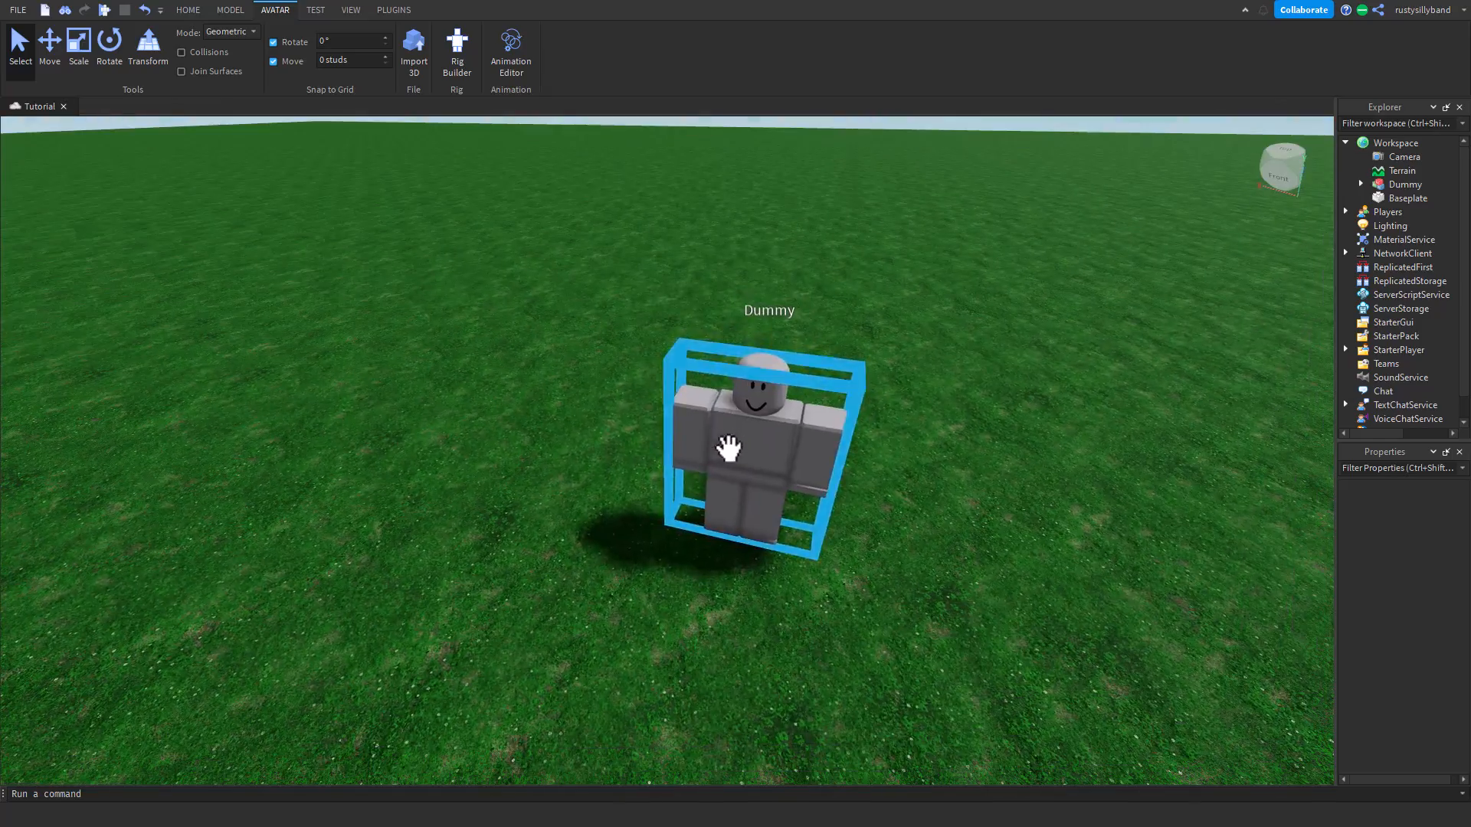
pyautogui.click(674, 448)
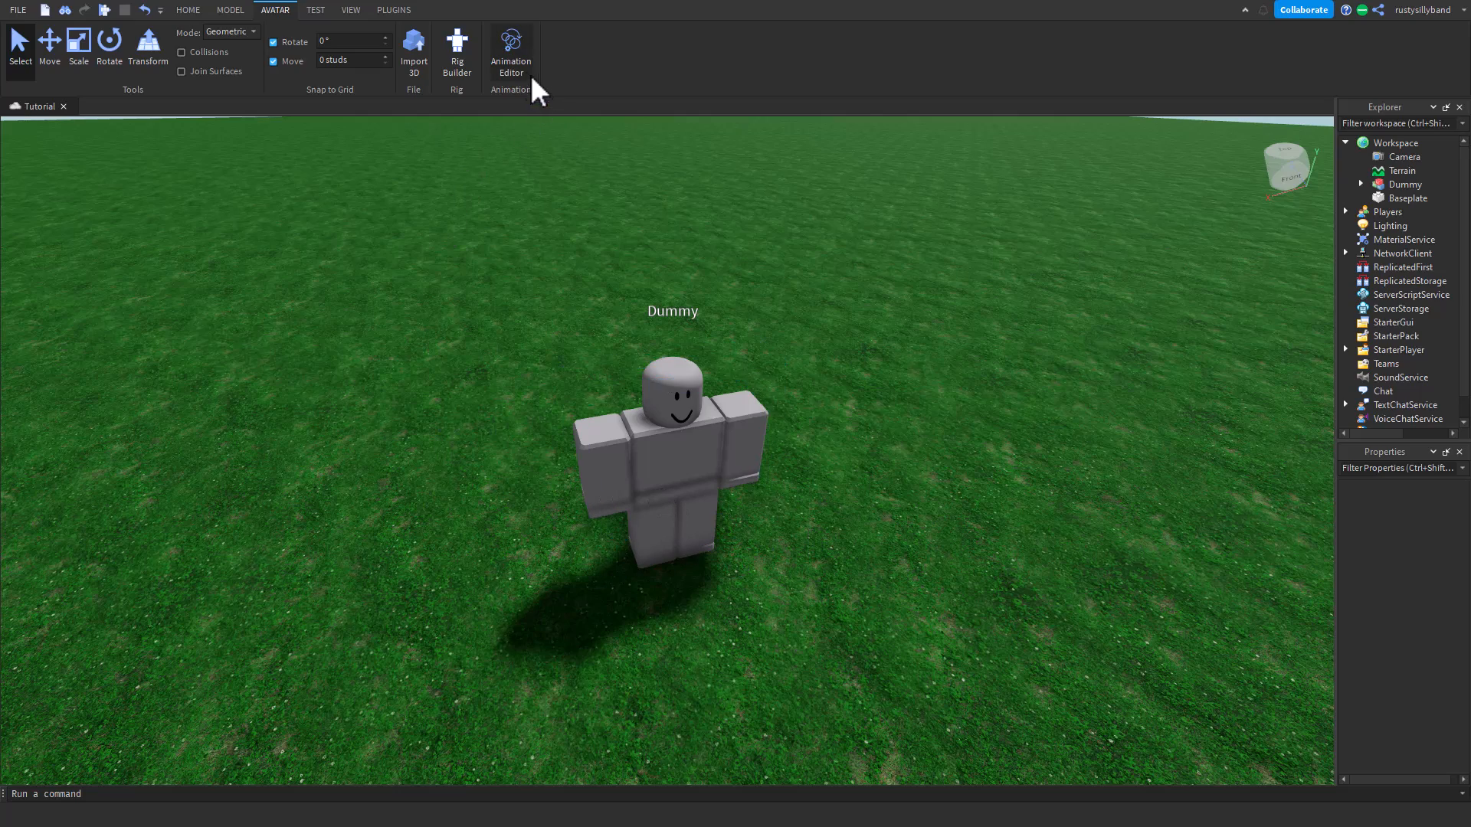
# - Open the Animation Editor for the dummy, create an animation named Jump, and dismiss the Curve Editor tip
pyautogui.click(509, 62)
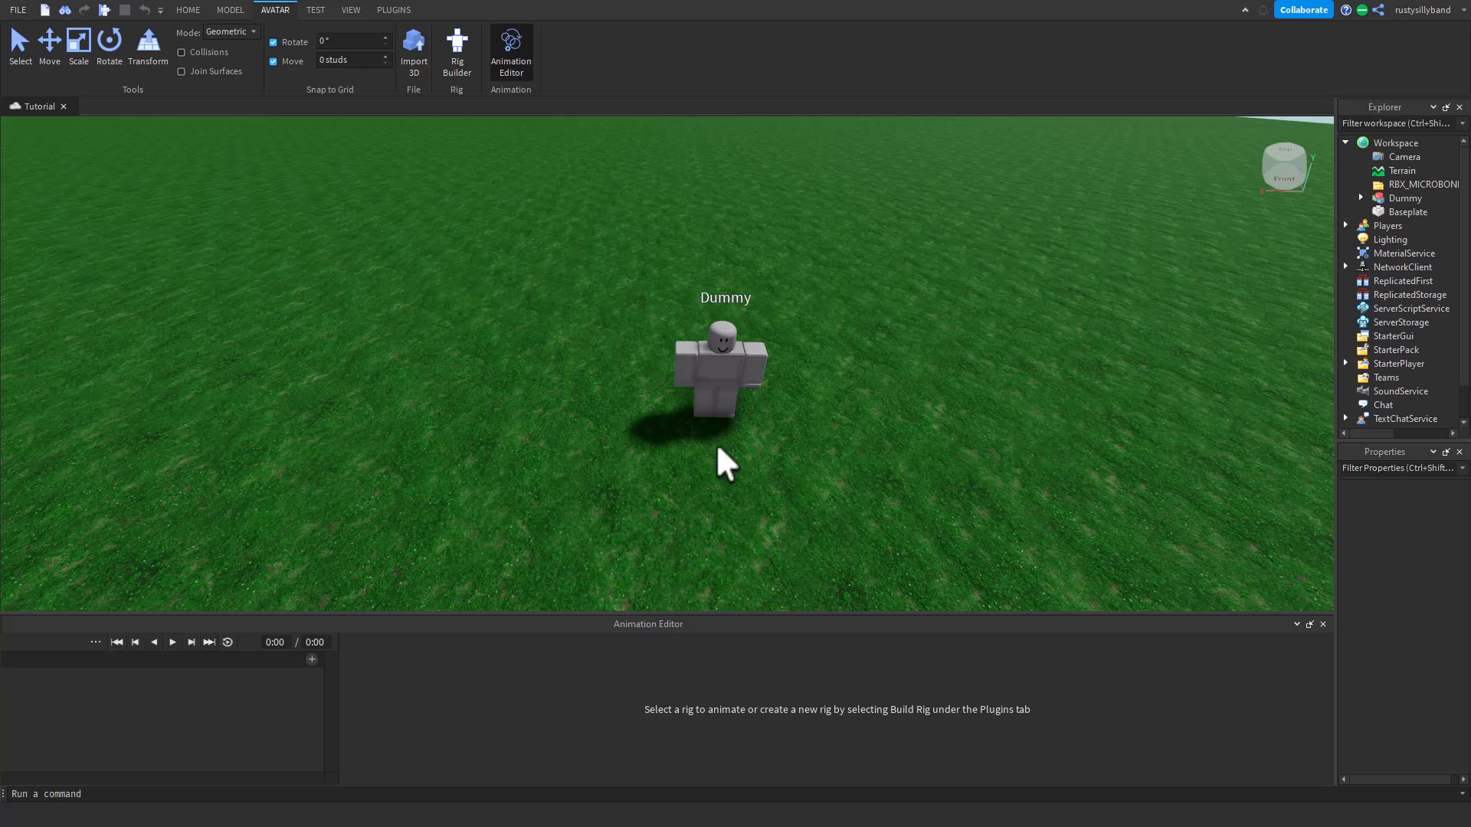
pyautogui.moveTo(647, 462); pyautogui.dragTo(644, 493, button='right')
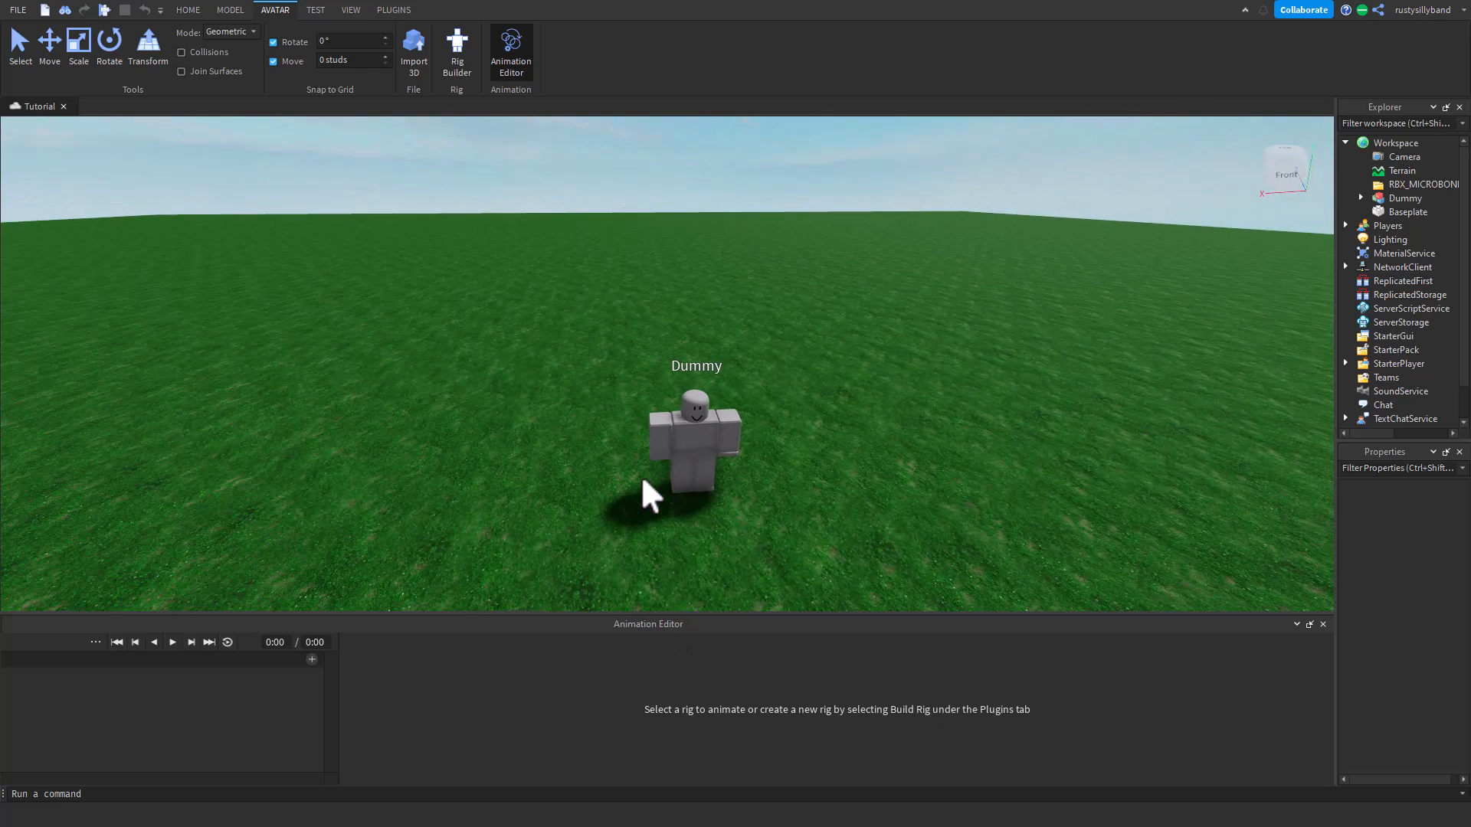
pyautogui.click(688, 433)
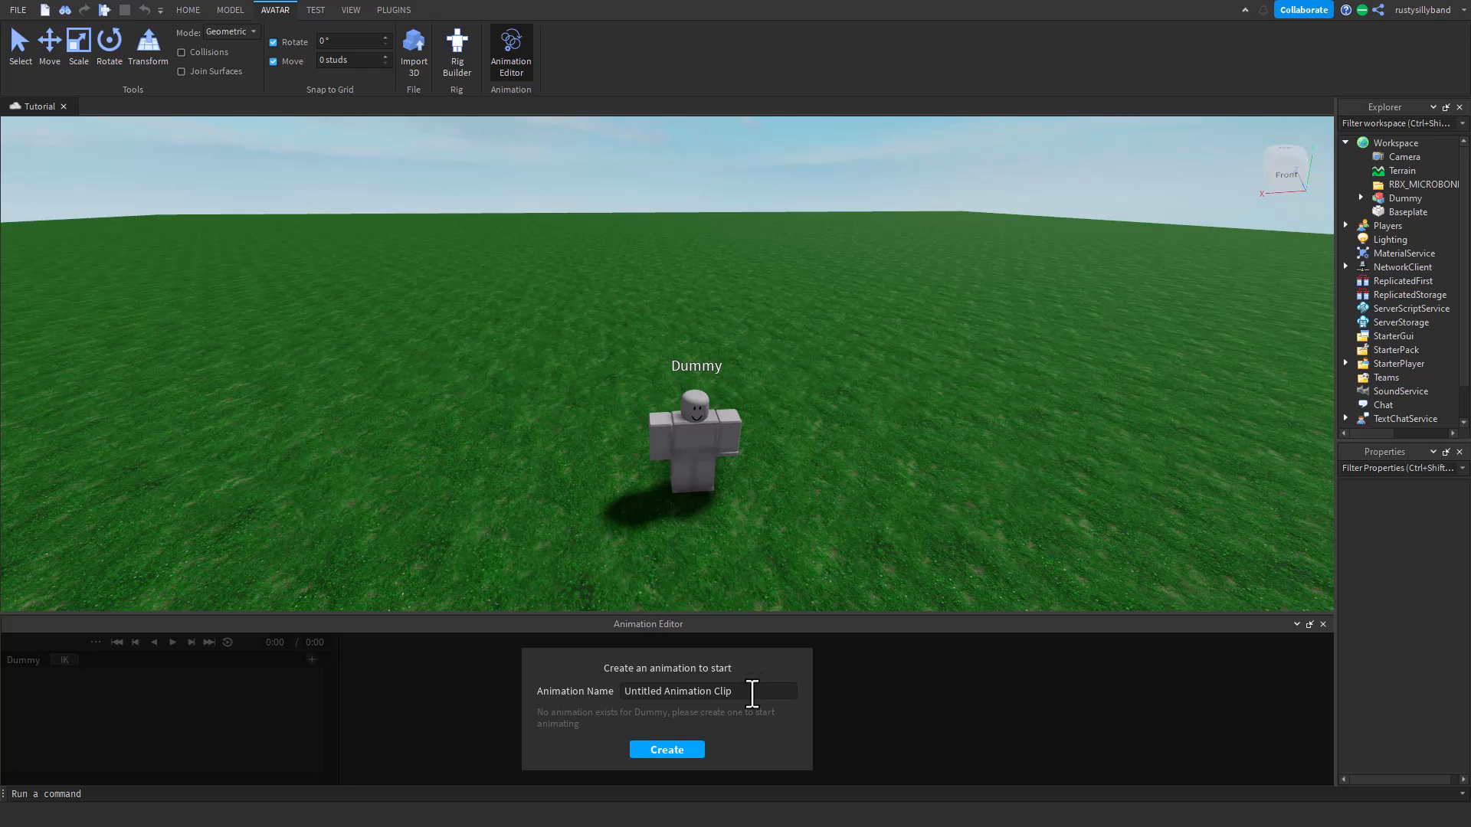
pyautogui.moveTo(752, 694); pyautogui.dragTo(554, 692)
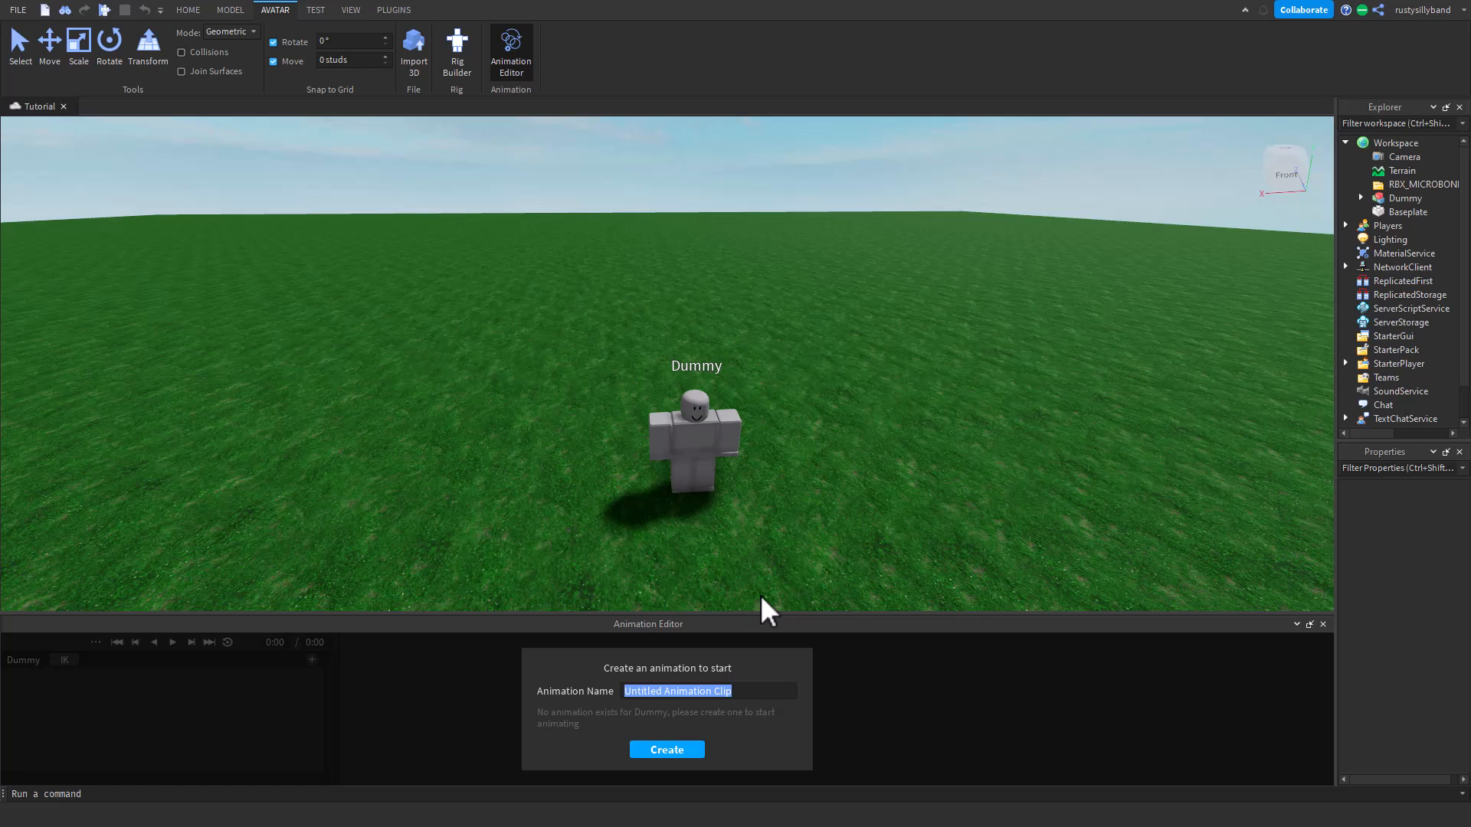
pyautogui.write('Jump')
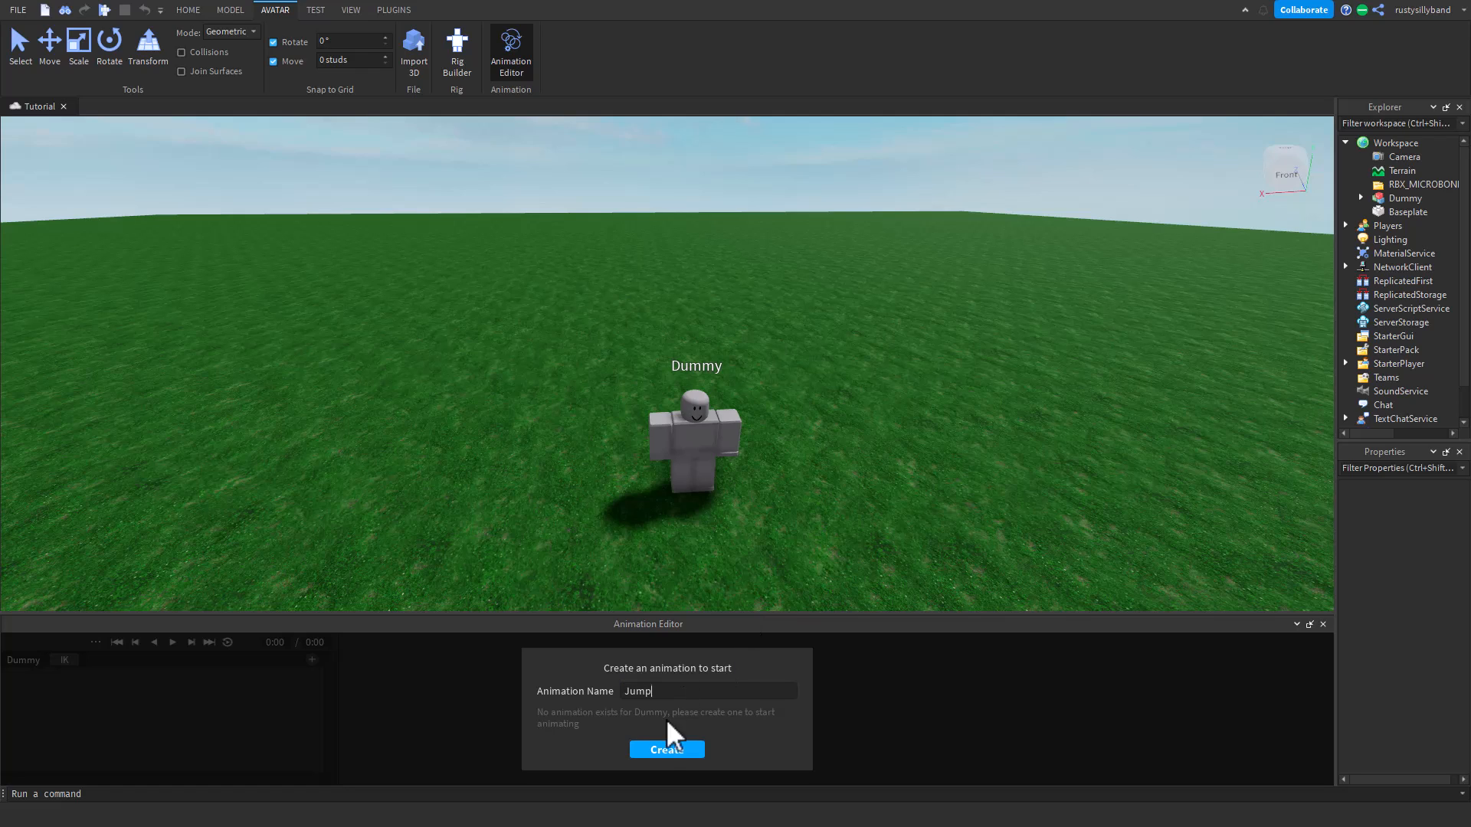
pyautogui.click(666, 750)
pyautogui.click(423, 769)
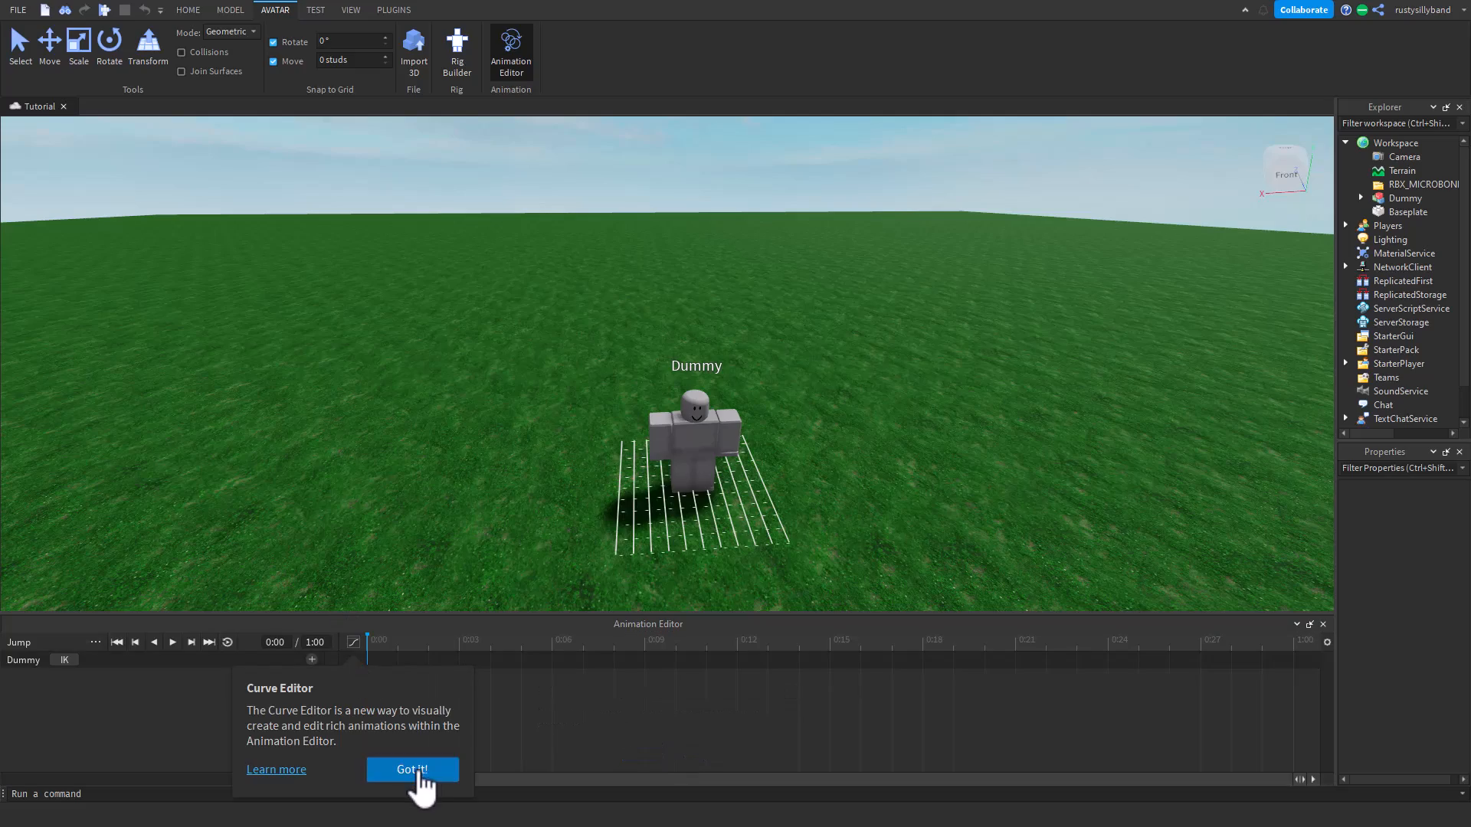
# - Add tracks for all of the dummy's body parts to the Jump animation
pyautogui.moveTo(737, 494); pyautogui.dragTo(632, 393, button='right')
pyautogui.scroll(3, 737, 492)
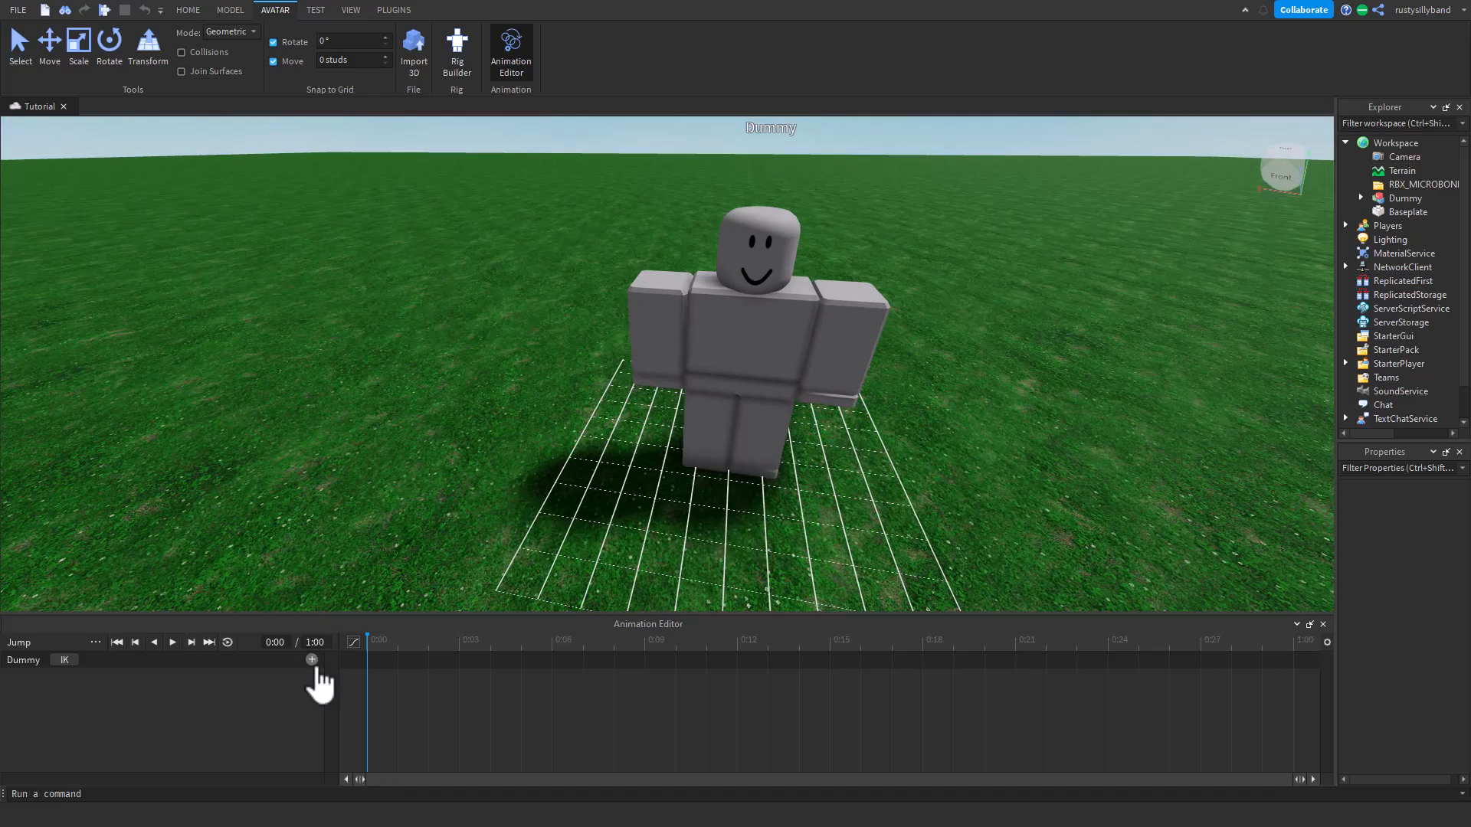
pyautogui.click(312, 661)
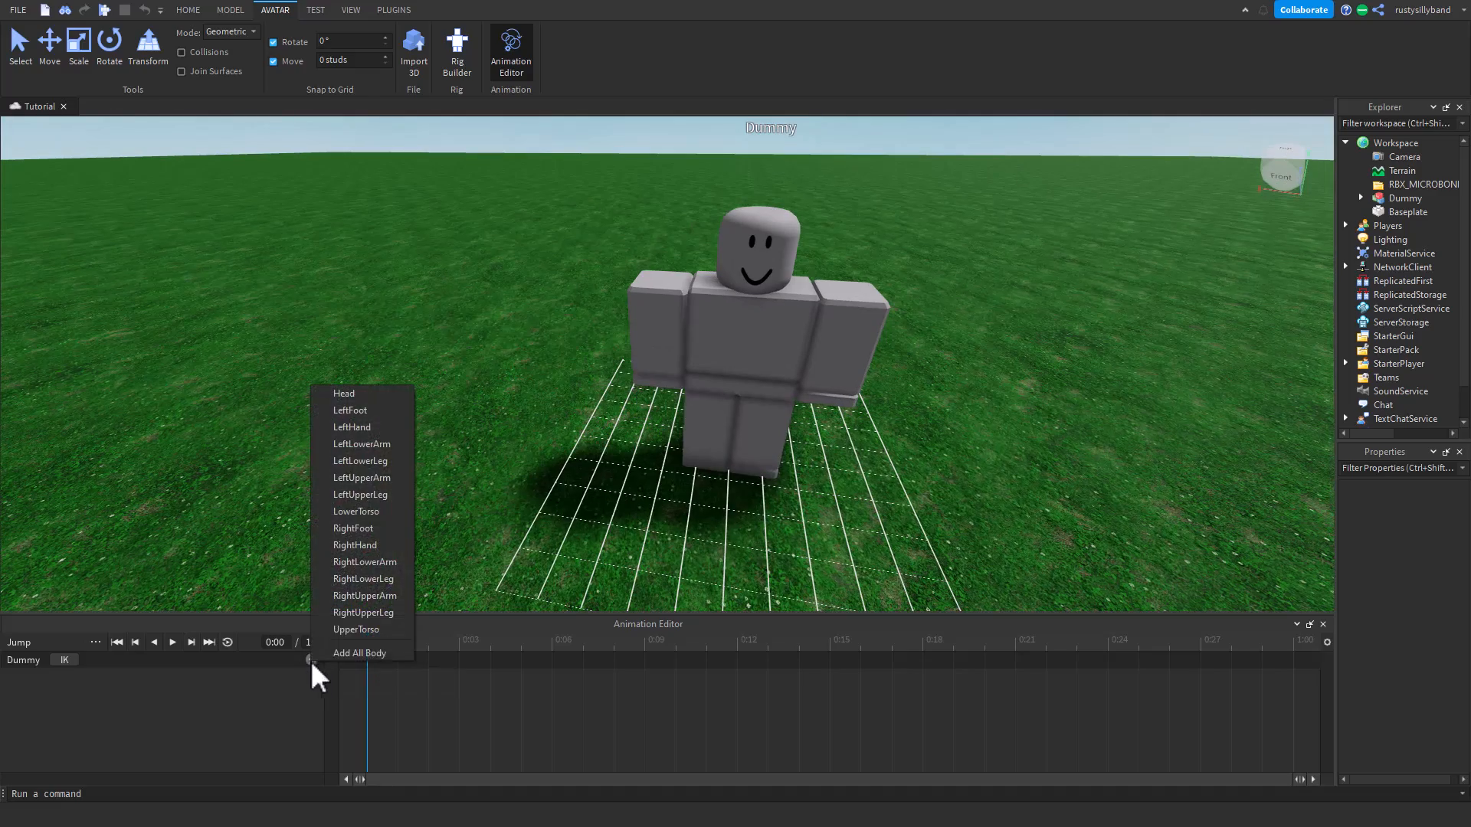
pyautogui.click(368, 656)
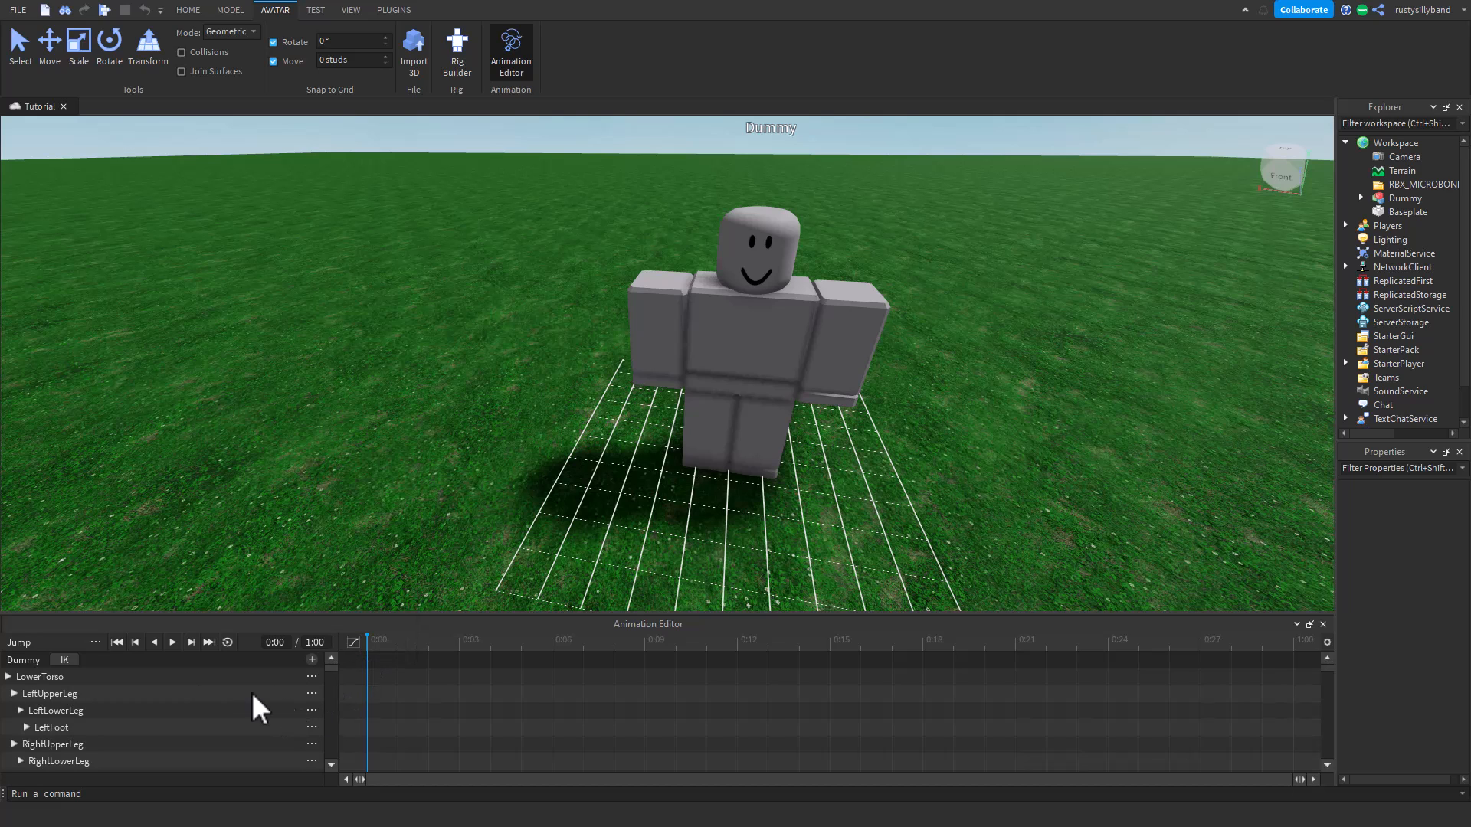
pyautogui.moveTo(532, 513); pyautogui.dragTo(538, 515, button='right')
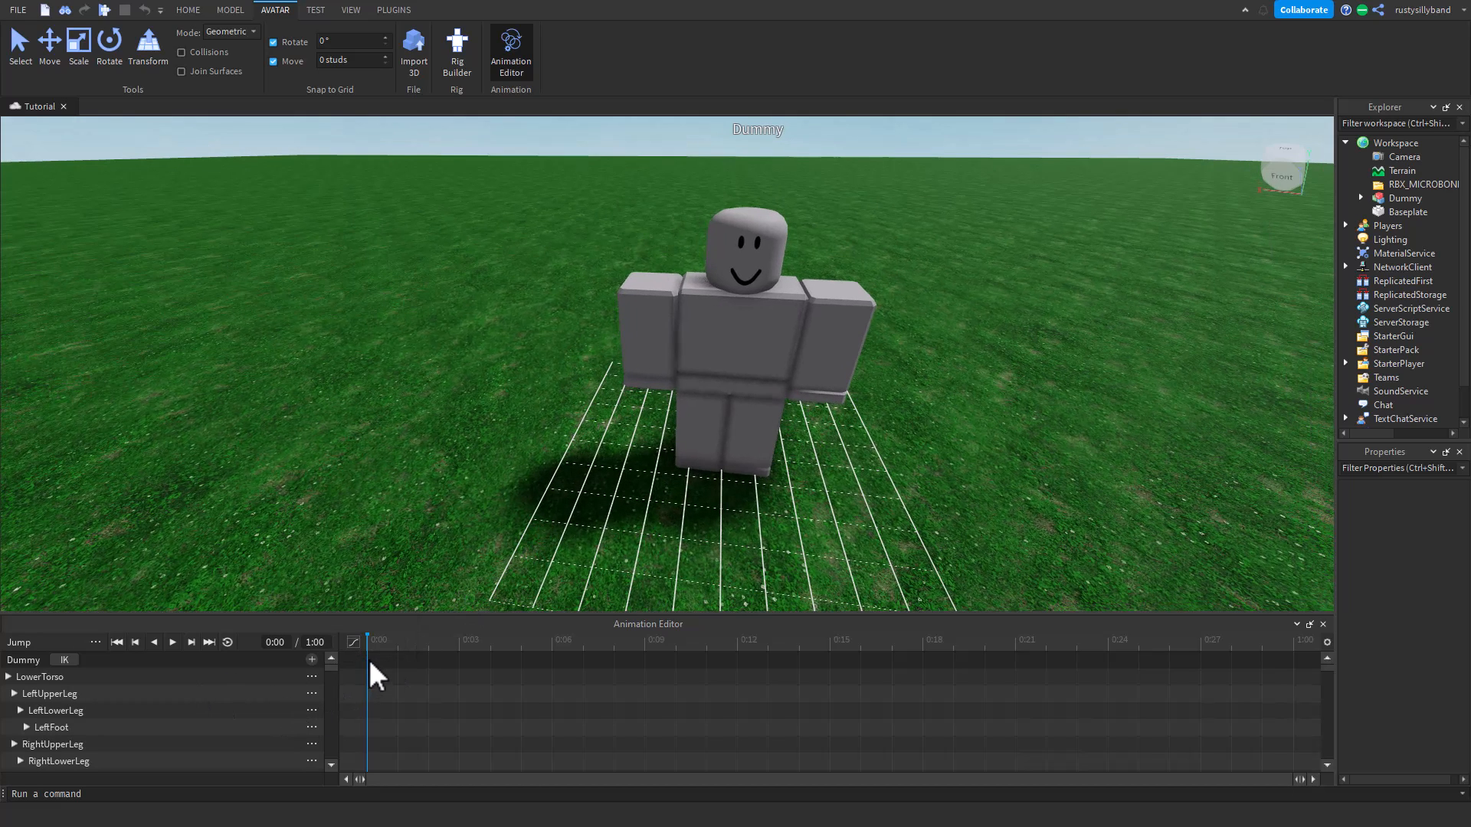
# - Add a keyframe for all body parts at 0:00 on the Jump timeline
pyautogui.rightClick(370, 658)
pyautogui.click(406, 671)
pyautogui.moveTo(469, 586); pyautogui.dragTo(485, 553, button='right')
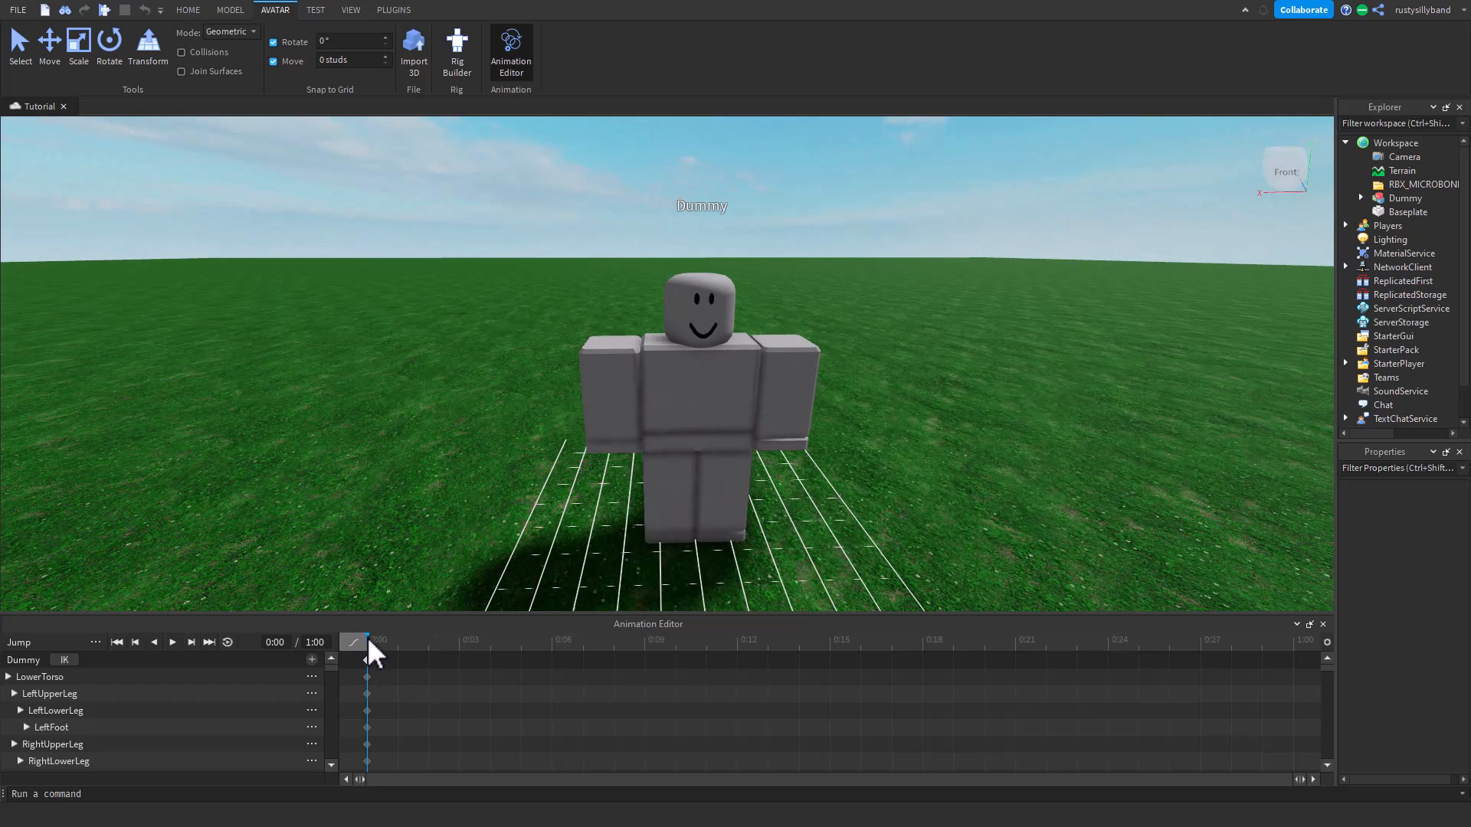
# - Move the timeline playhead to 0:06 and bring the dummy into close view for posing
pyautogui.moveTo(369, 636); pyautogui.dragTo(420, 635)
pyautogui.moveTo(694, 469); pyautogui.dragTo(660, 453, button='right')
pyautogui.scroll(5, 634, 517)
pyautogui.scroll(-4, 640, 514)
pyautogui.scroll(5, 627, 532)
pyautogui.scroll(-6, 627, 532)
pyautogui.scroll(3, 626, 510)
pyautogui.scroll(-4, 625, 507)
pyautogui.scroll(3, 660, 452)
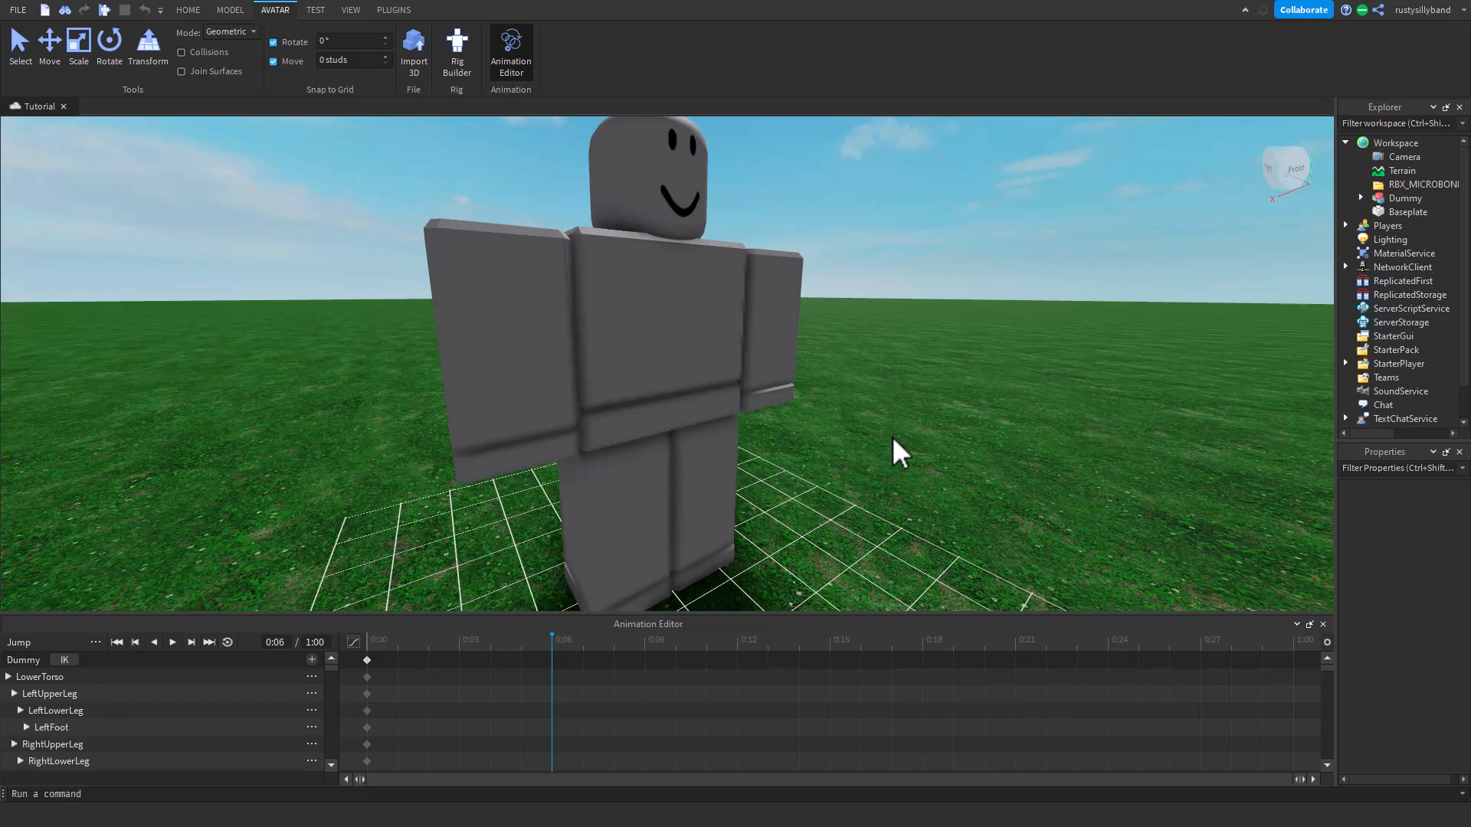
# - Select the dummy's left upper leg and rotate it slightly at 0:06 to key its pose
pyautogui.moveTo(863, 430); pyautogui.dragTo(775, 436, button='right')
pyautogui.scroll(-4, 838, 429)
pyautogui.scroll(4, 780, 433)
pyautogui.scroll(-4, 775, 436)
pyautogui.click(640, 426)
pyautogui.moveTo(599, 416); pyautogui.dragTo(643, 376, button='right')
pyautogui.scroll(-4, 600, 418)
pyautogui.scroll(4, 599, 418)
pyautogui.moveTo(755, 347); pyautogui.dragTo(774, 335)
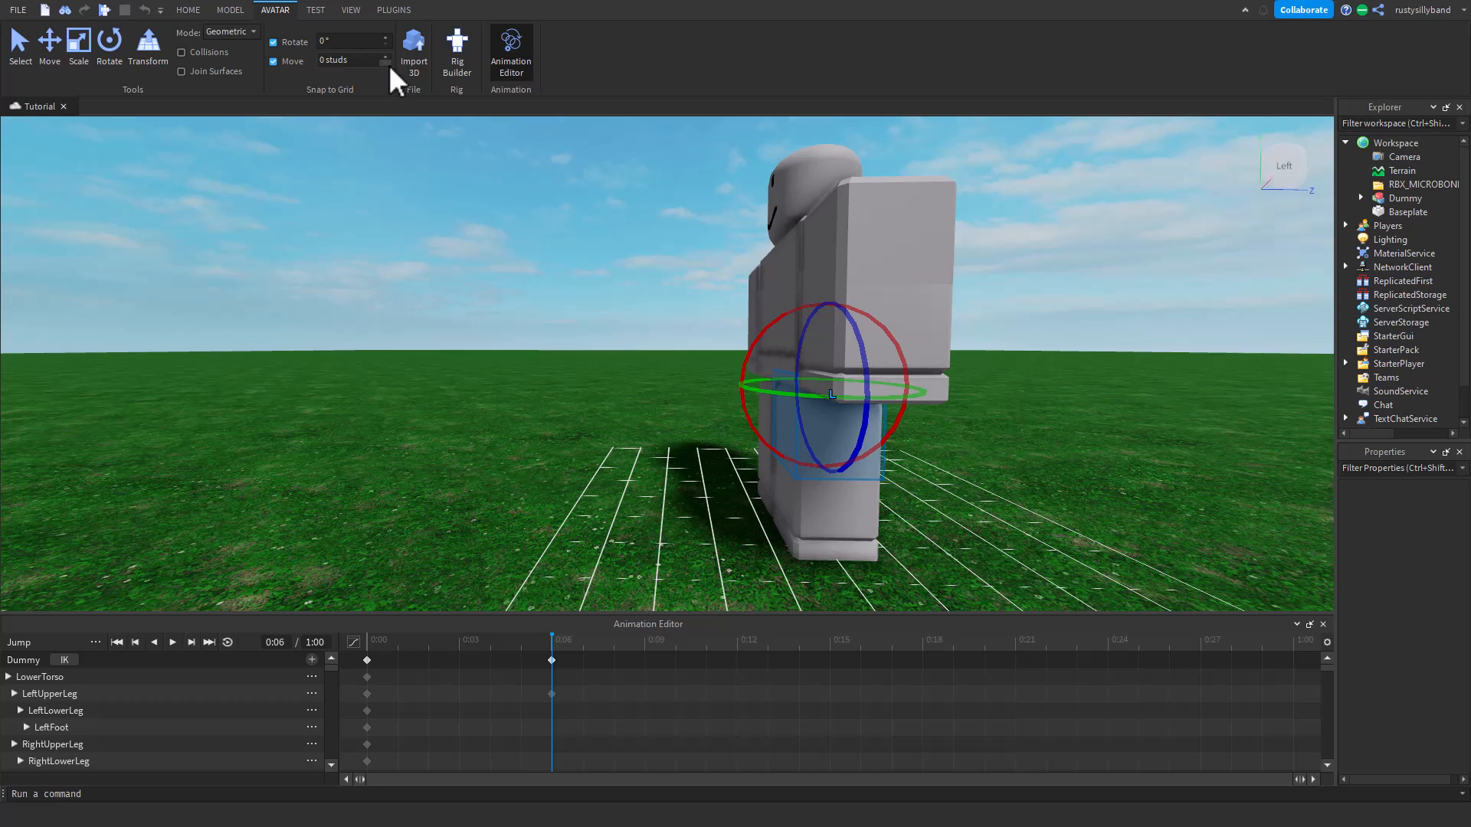
# - Try rotating the left upper leg with the 15° rotation snap, and undo that rotation
pyautogui.click(363, 42)
pyautogui.click(230, 10)
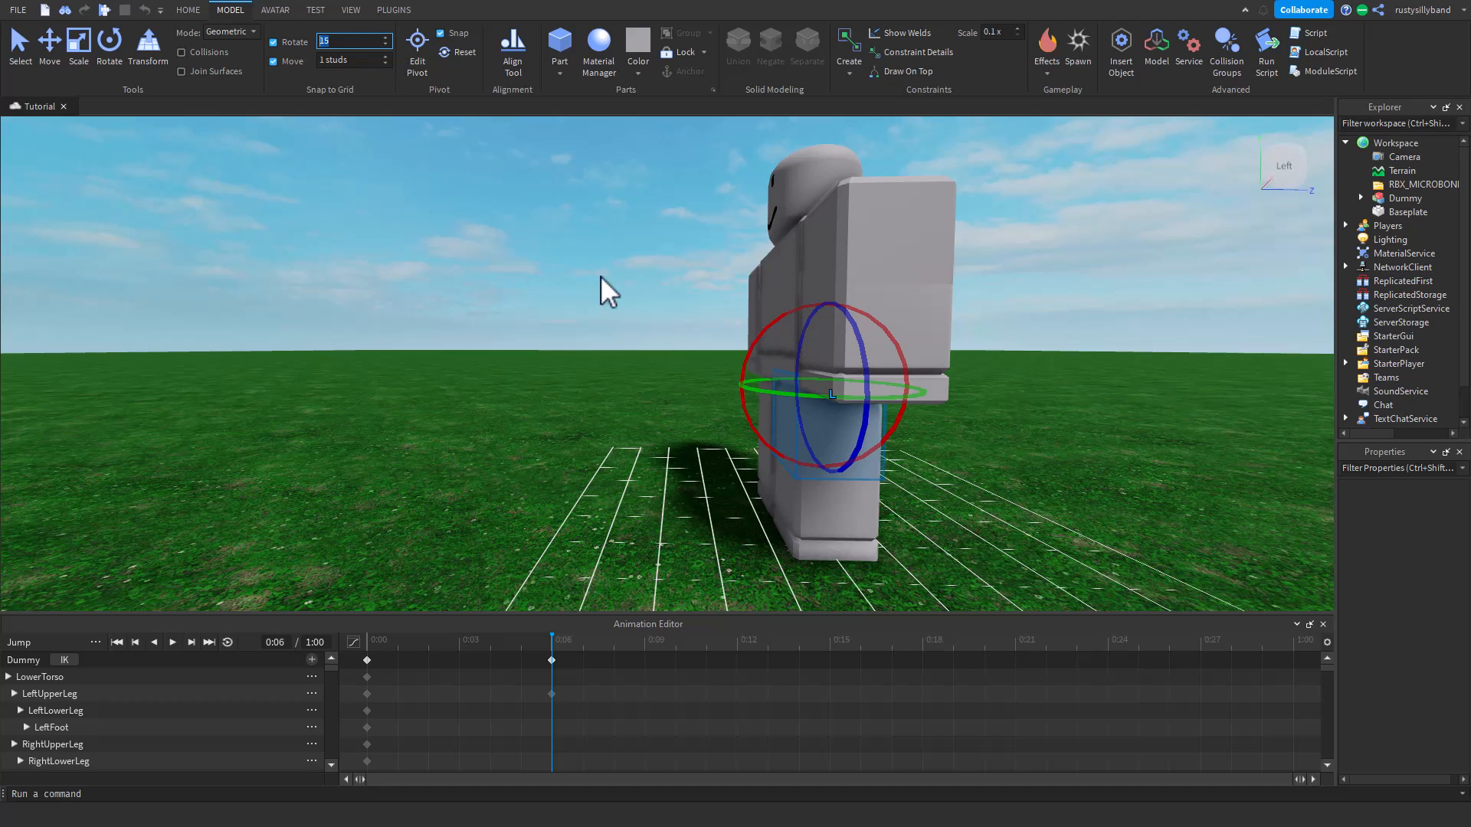
pyautogui.moveTo(765, 325); pyautogui.dragTo(757, 338)
pyautogui.hotkey('ctrl', 'z')
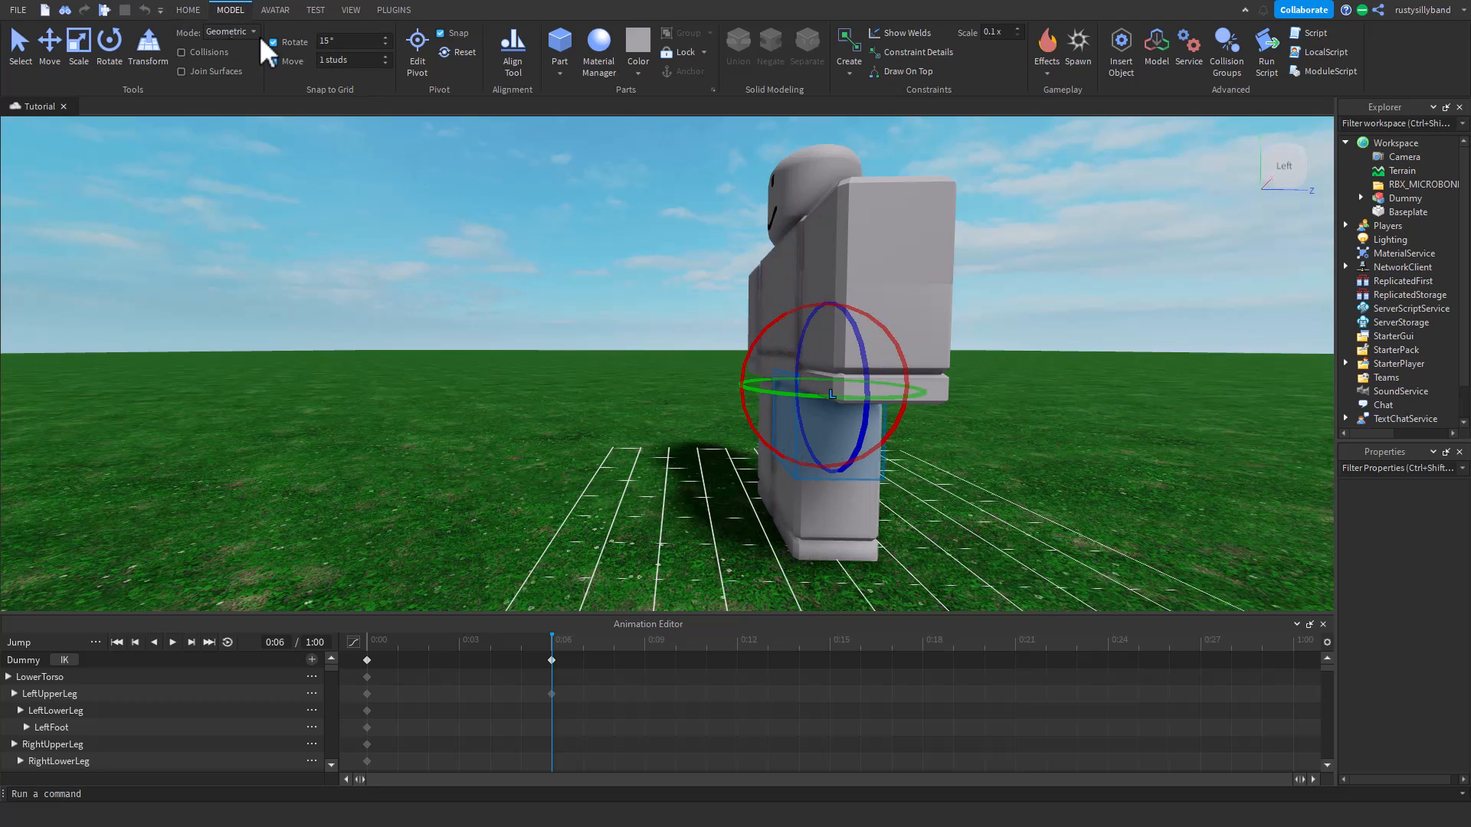
# - Set the snap increments to 5° for rotation and 0.05 studs for movement
pyautogui.click(389, 45)
pyautogui.write('0')
pyautogui.click(388, 36)
pyautogui.click(387, 62)
pyautogui.write('0.05')
pyautogui.press('Return')
pyautogui.moveTo(490, 201); pyautogui.dragTo(513, 223, button='right')
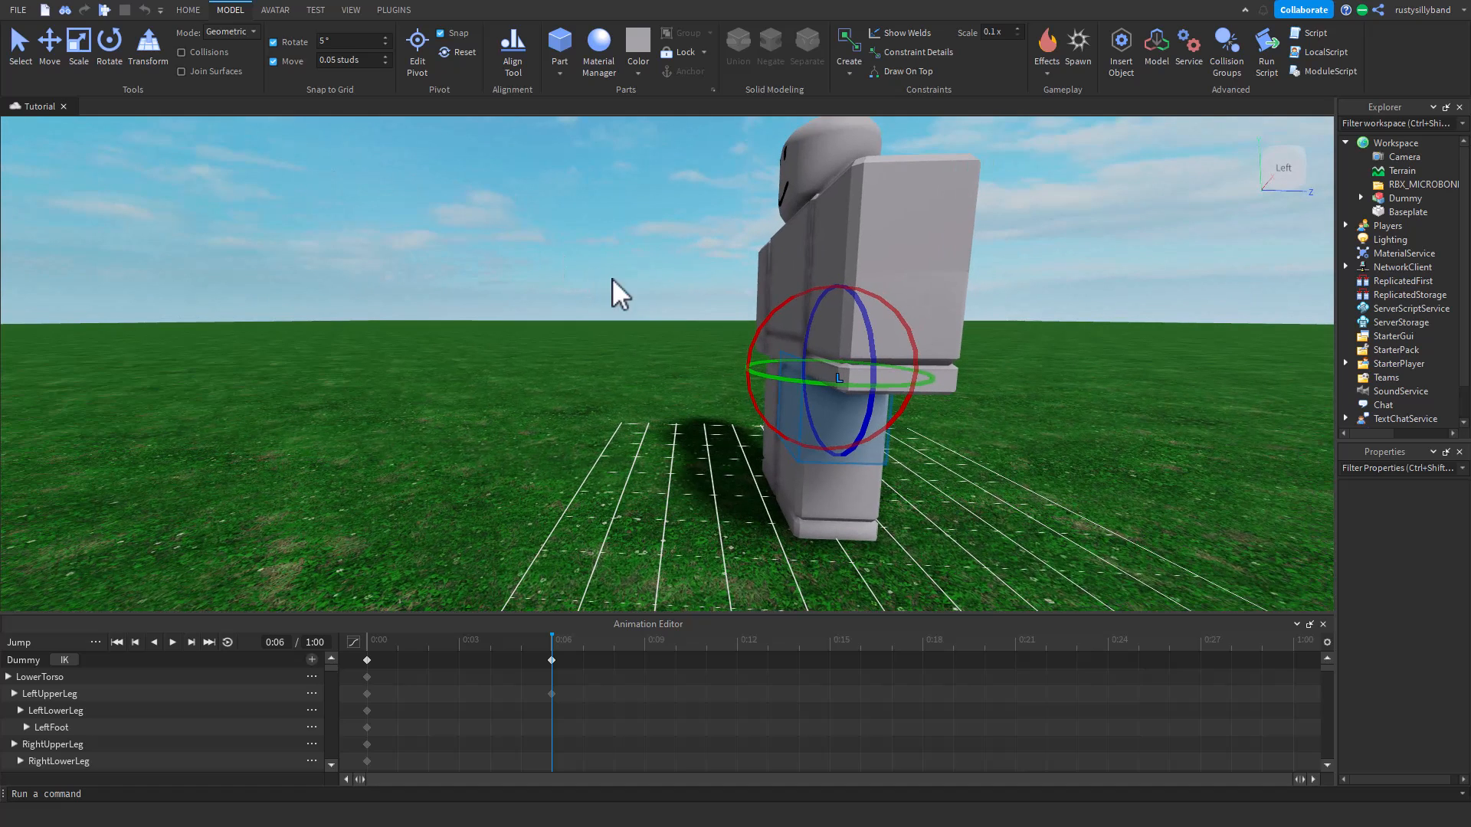
pyautogui.click(759, 322)
pyautogui.click(789, 412)
pyautogui.moveTo(759, 349)
pyautogui.mouseDown()
pyautogui.moveTo(689, 317)
pyautogui.moveTo(864, 296)
pyautogui.moveTo(713, 296)
pyautogui.moveTo(758, 349)
pyautogui.mouseUp()
pyautogui.moveTo(760, 370); pyautogui.dragTo(761, 370, button='right')
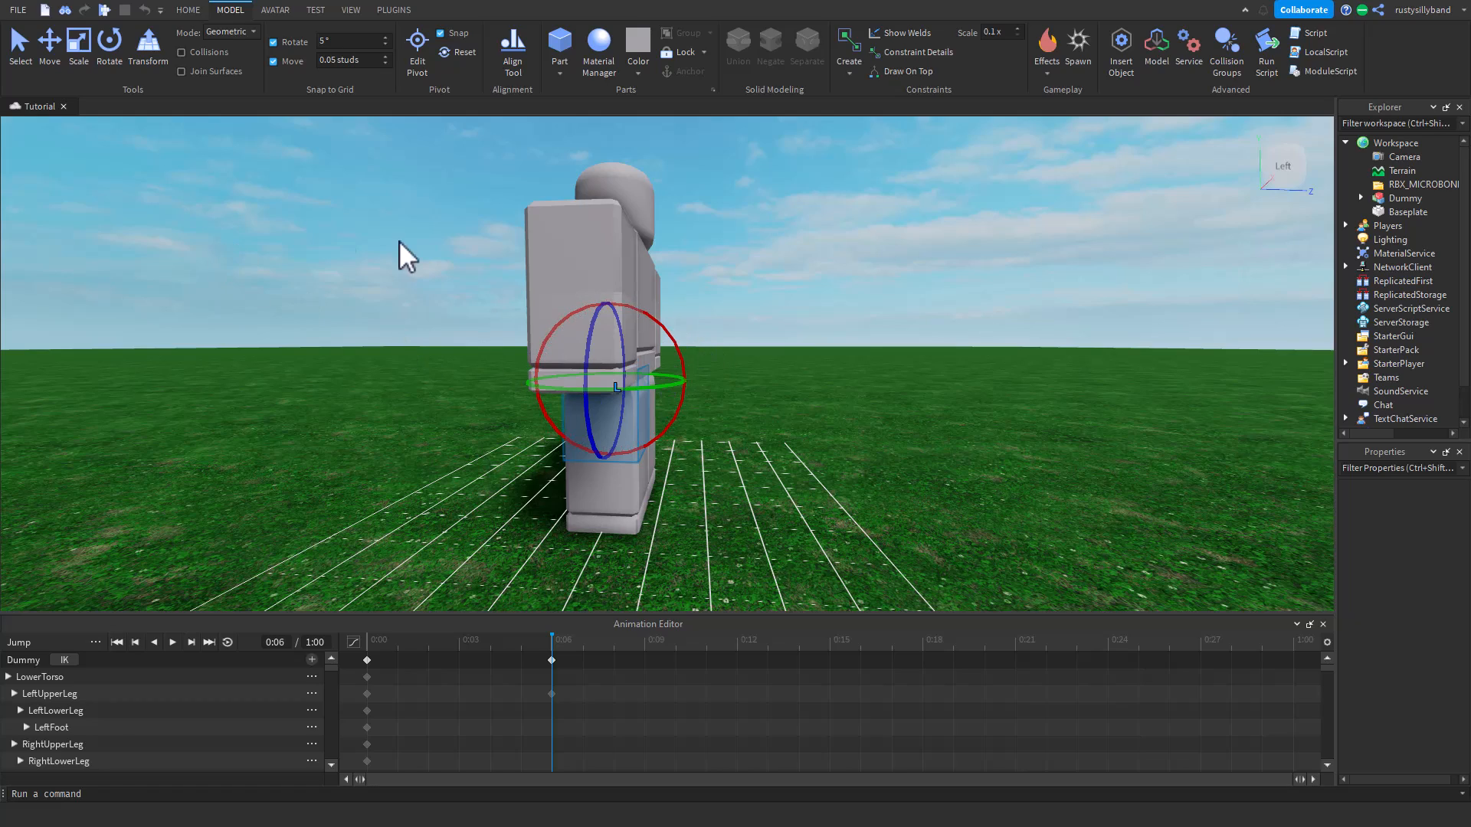
pyautogui.scroll(6, 454, 265)
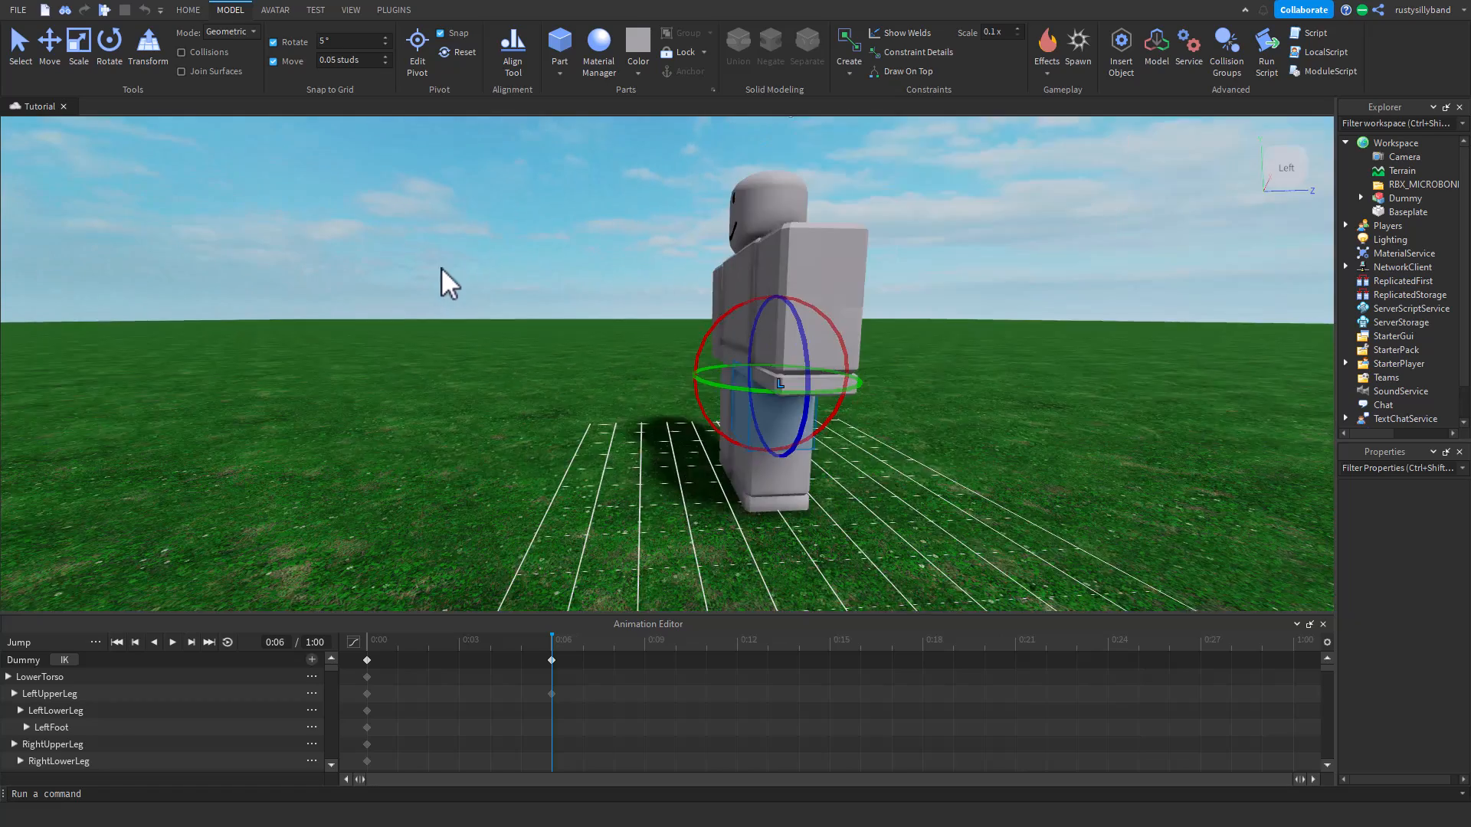
pyautogui.moveTo(441, 268); pyautogui.dragTo(447, 286, button='right')
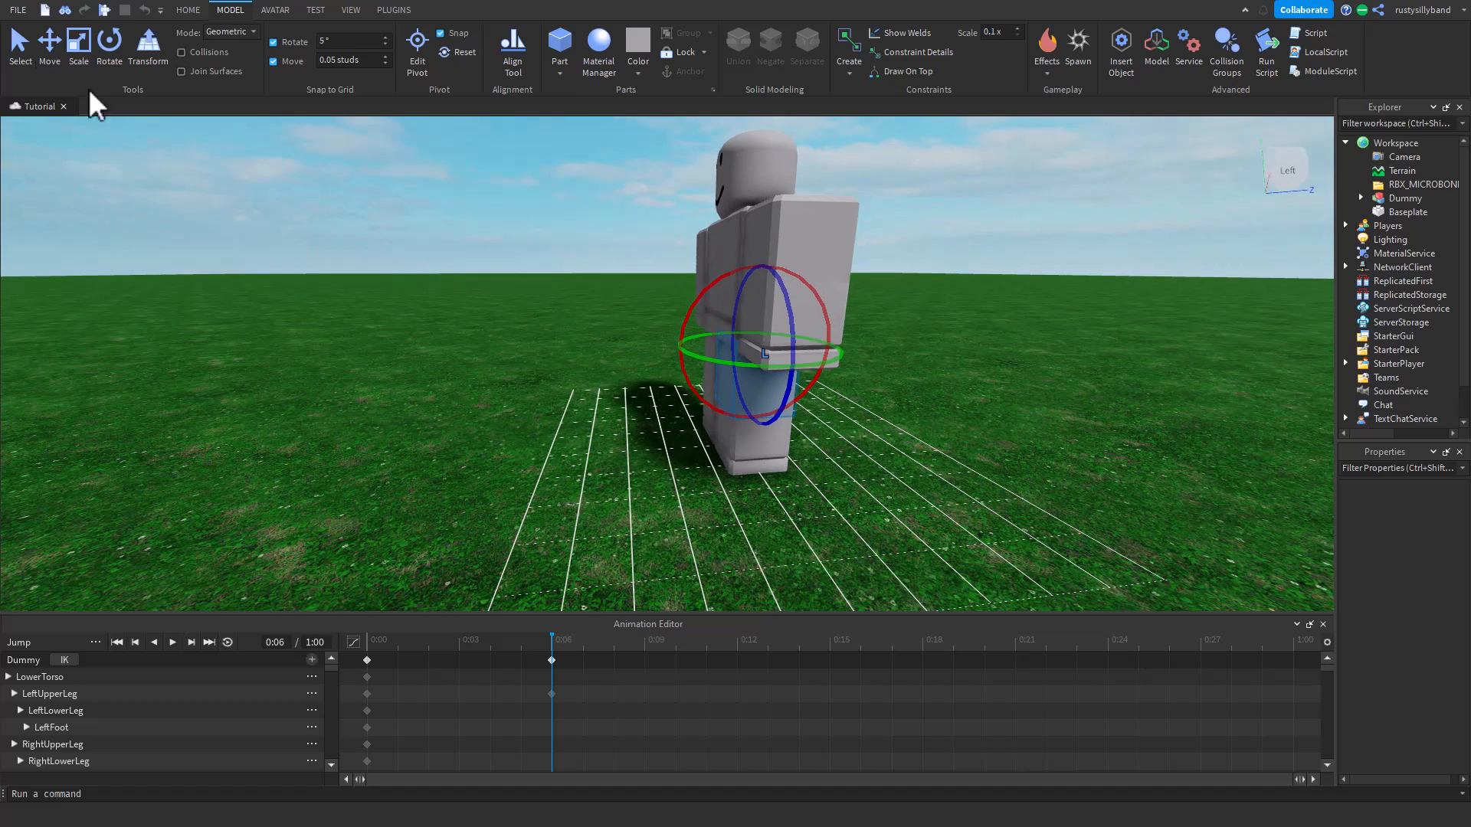
# - Try the Select, Move, Scale and Rotate tools on the dummy's left upper leg
pyautogui.click(22, 66)
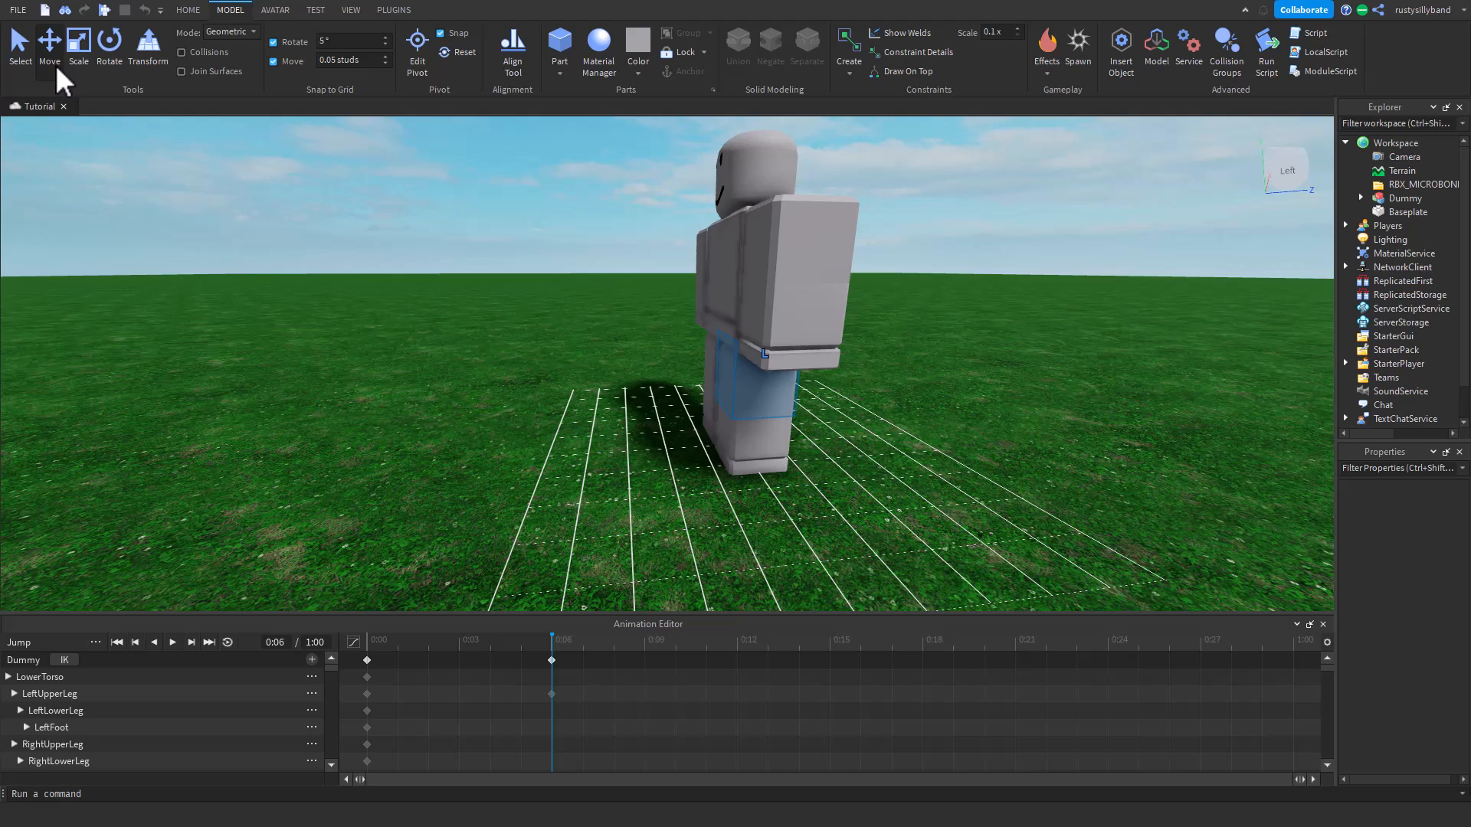
pyautogui.hotkey('ctrl', '2')
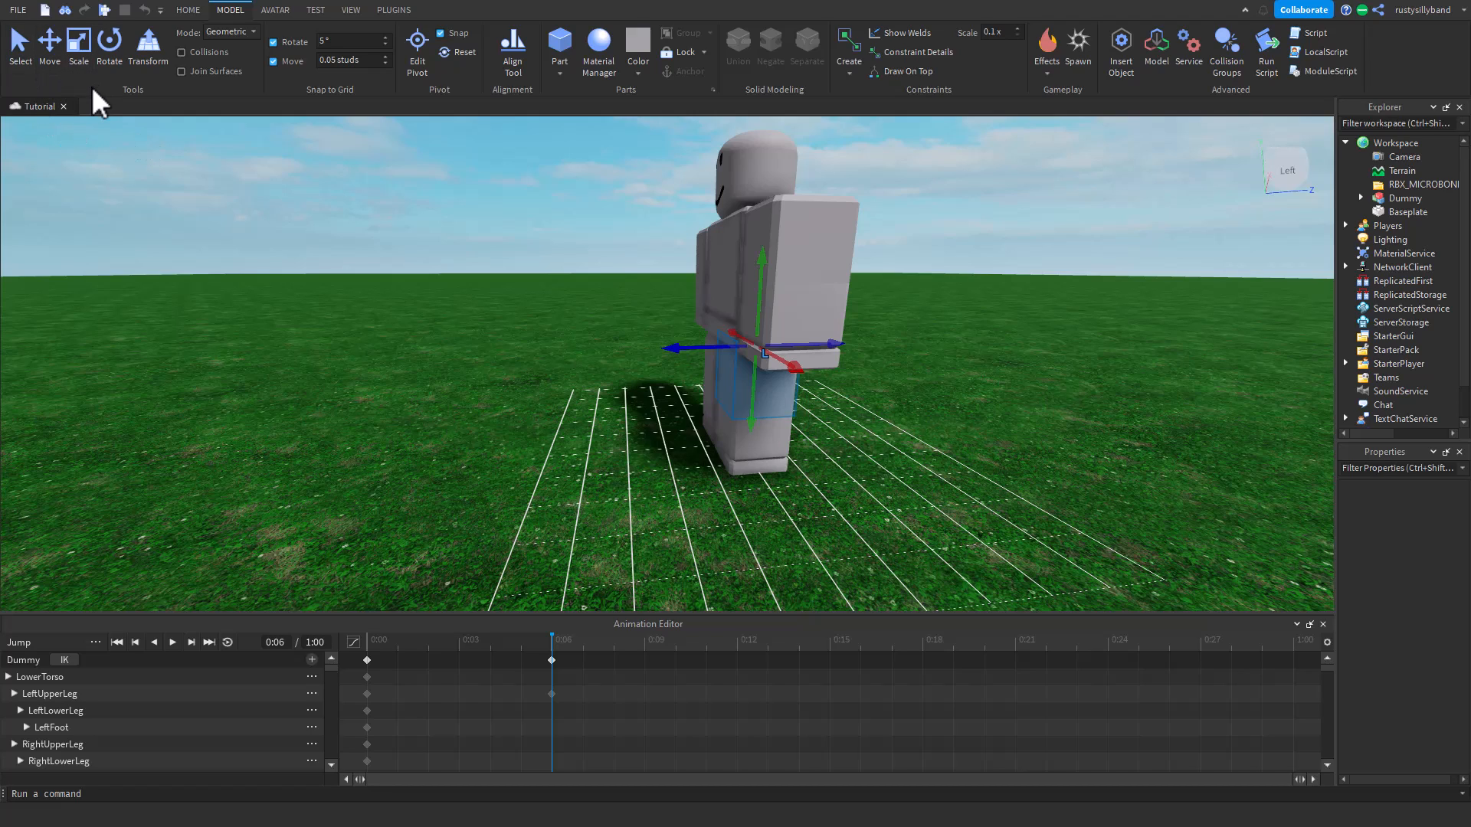
pyautogui.hotkey('ctrl', '1')
pyautogui.hotkey('ctrl', '3')
pyautogui.moveTo(493, 250); pyautogui.dragTo(493, 250, button='right')
pyautogui.hotkey('ctrl', '4')
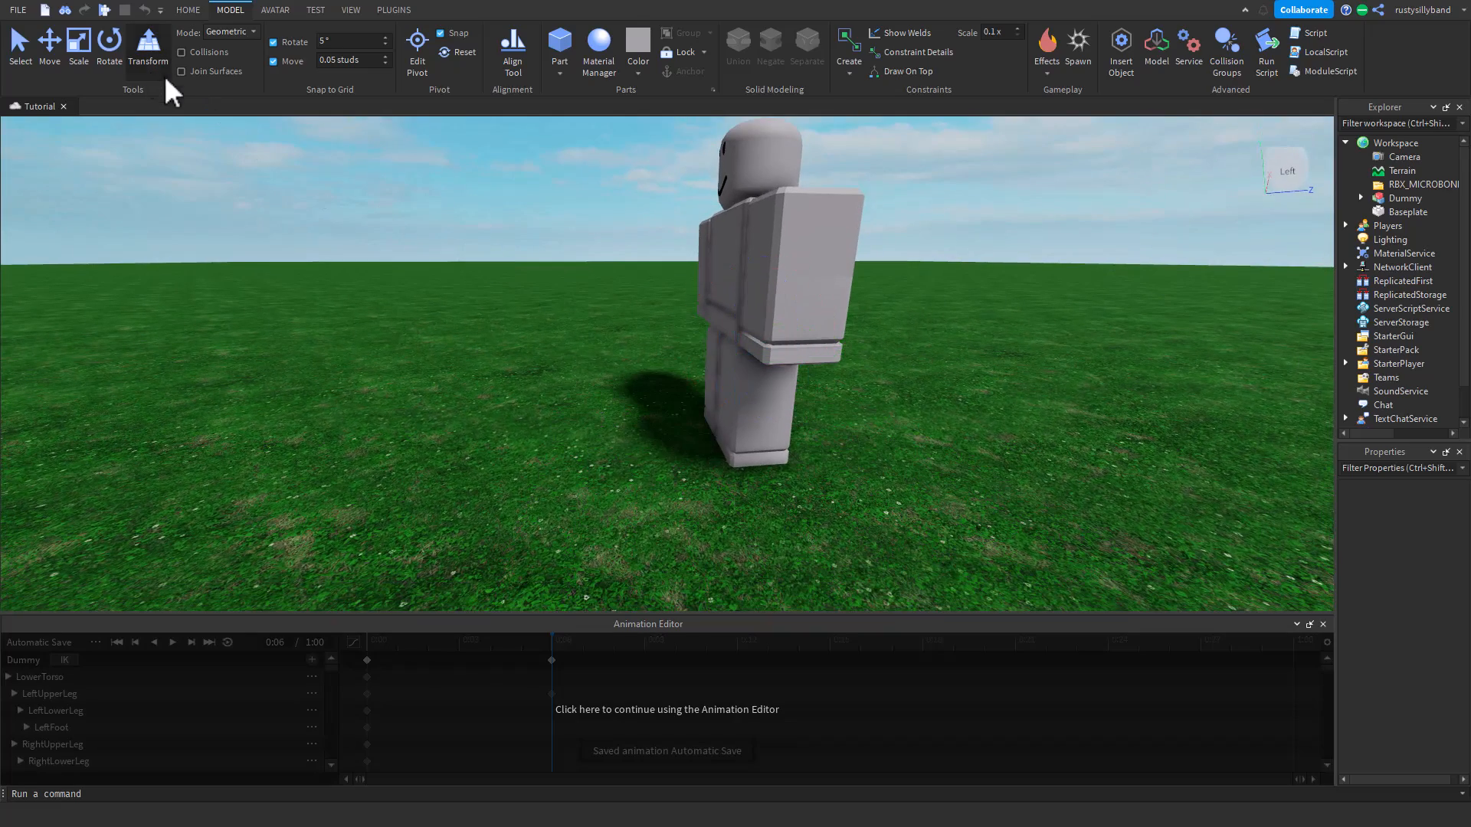
# - Try the Transform and Scale tools on the whole dummy outside the animation session
pyautogui.click(742, 302)
pyautogui.scroll(-2, 747, 314)
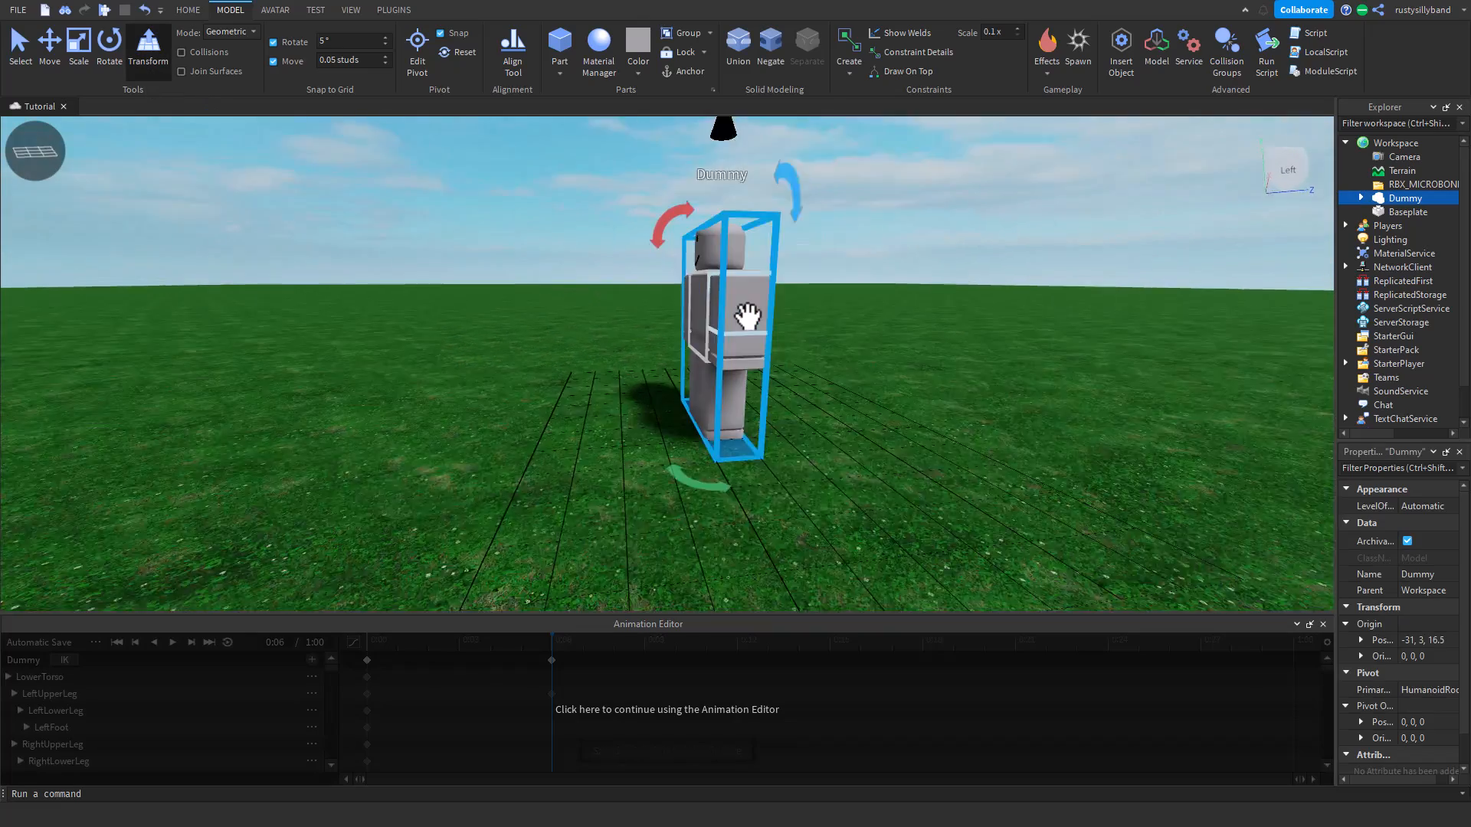
pyautogui.scroll(3, 747, 315)
pyautogui.scroll(-5, 745, 314)
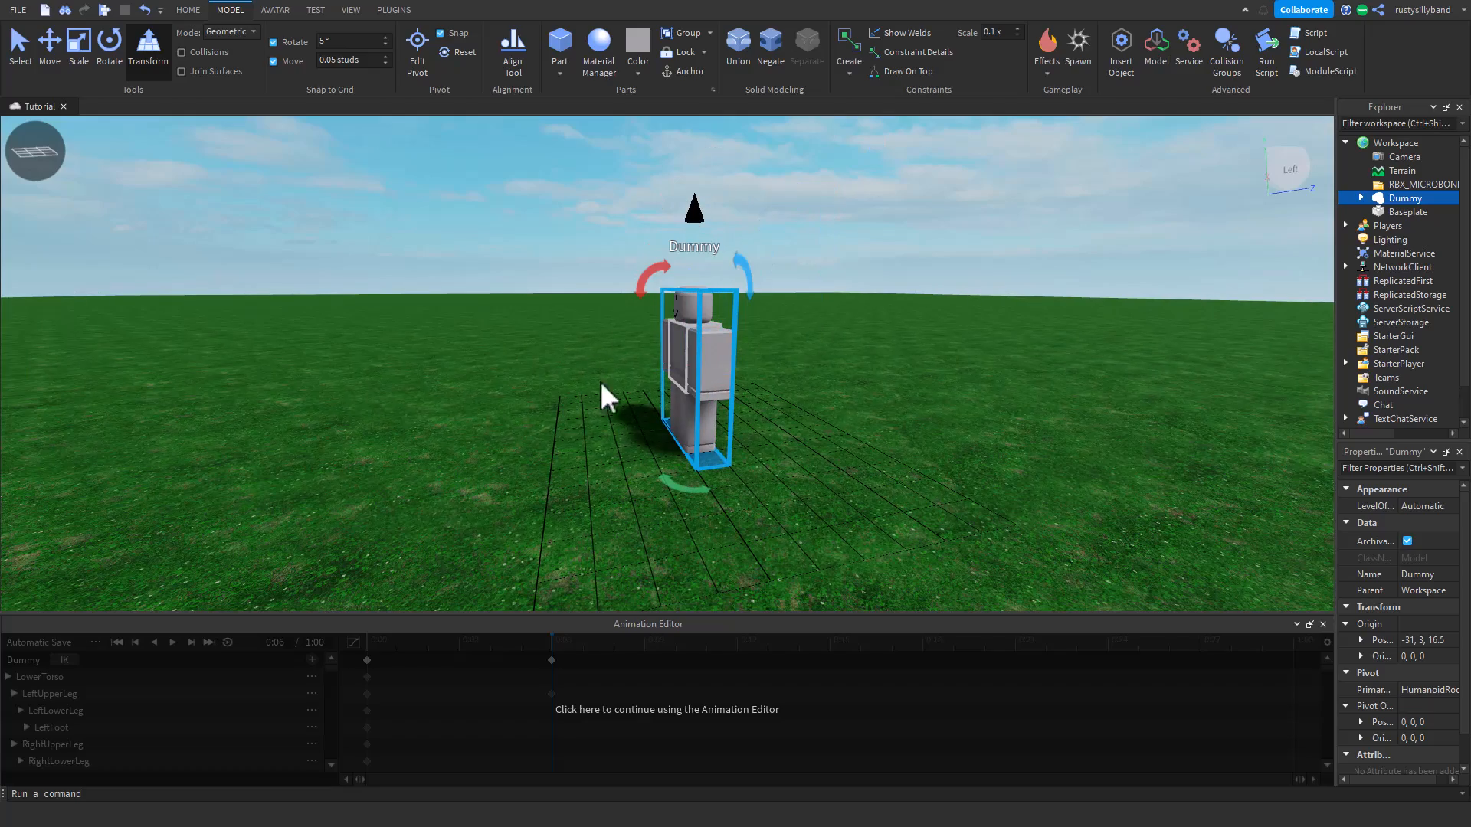
pyautogui.click(141, 57)
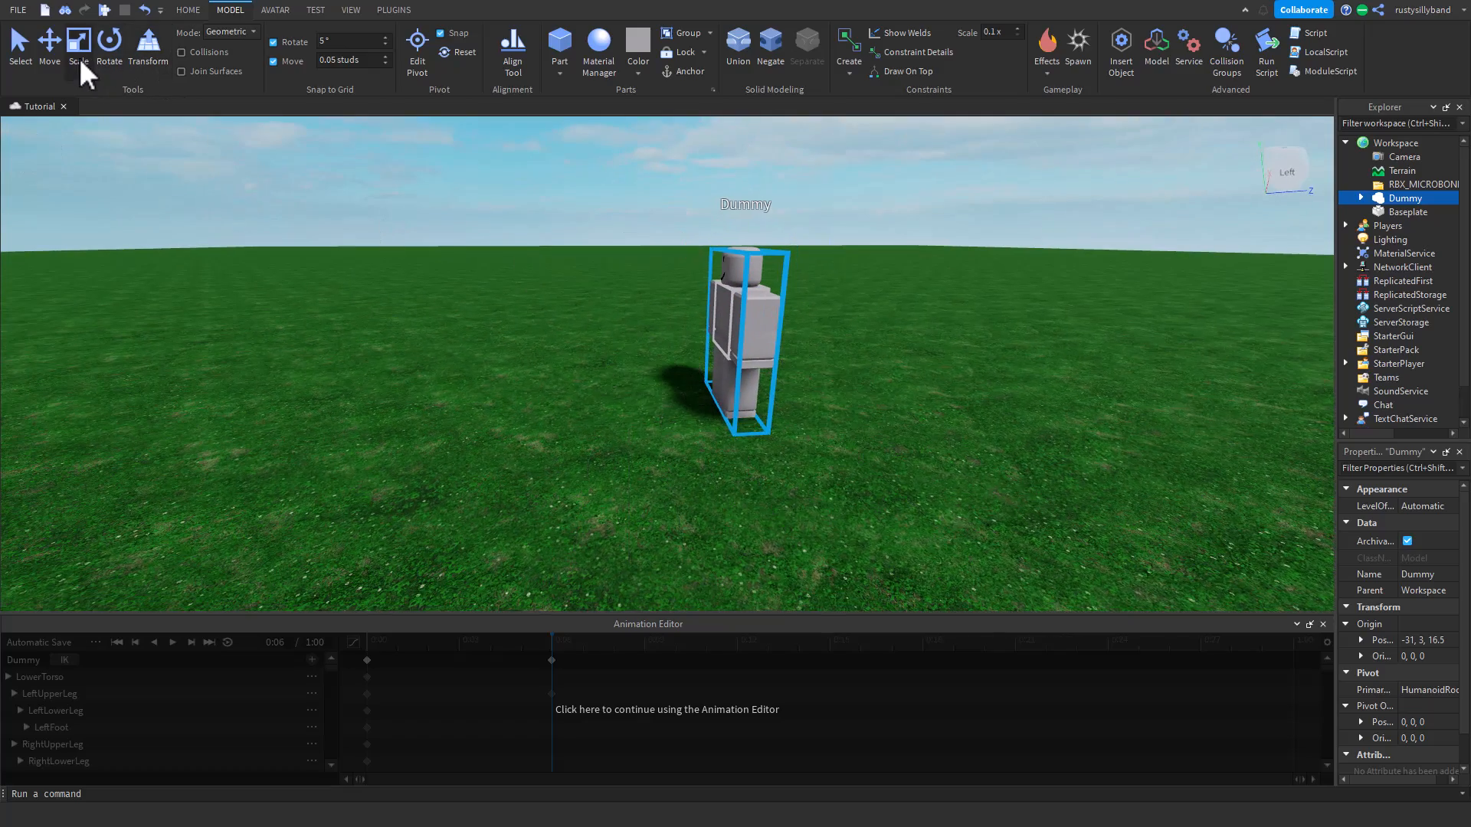
pyautogui.click(79, 57)
pyautogui.moveTo(462, 269); pyautogui.dragTo(715, 494, button='right')
# - Resume the animation session and bend the dummy's left leg at 0:06 by rotating its upper leg, lower leg and foot
pyautogui.click(698, 709)
pyautogui.click(705, 389)
pyautogui.moveTo(705, 380); pyautogui.dragTo(738, 420, button='right')
pyautogui.click(678, 398)
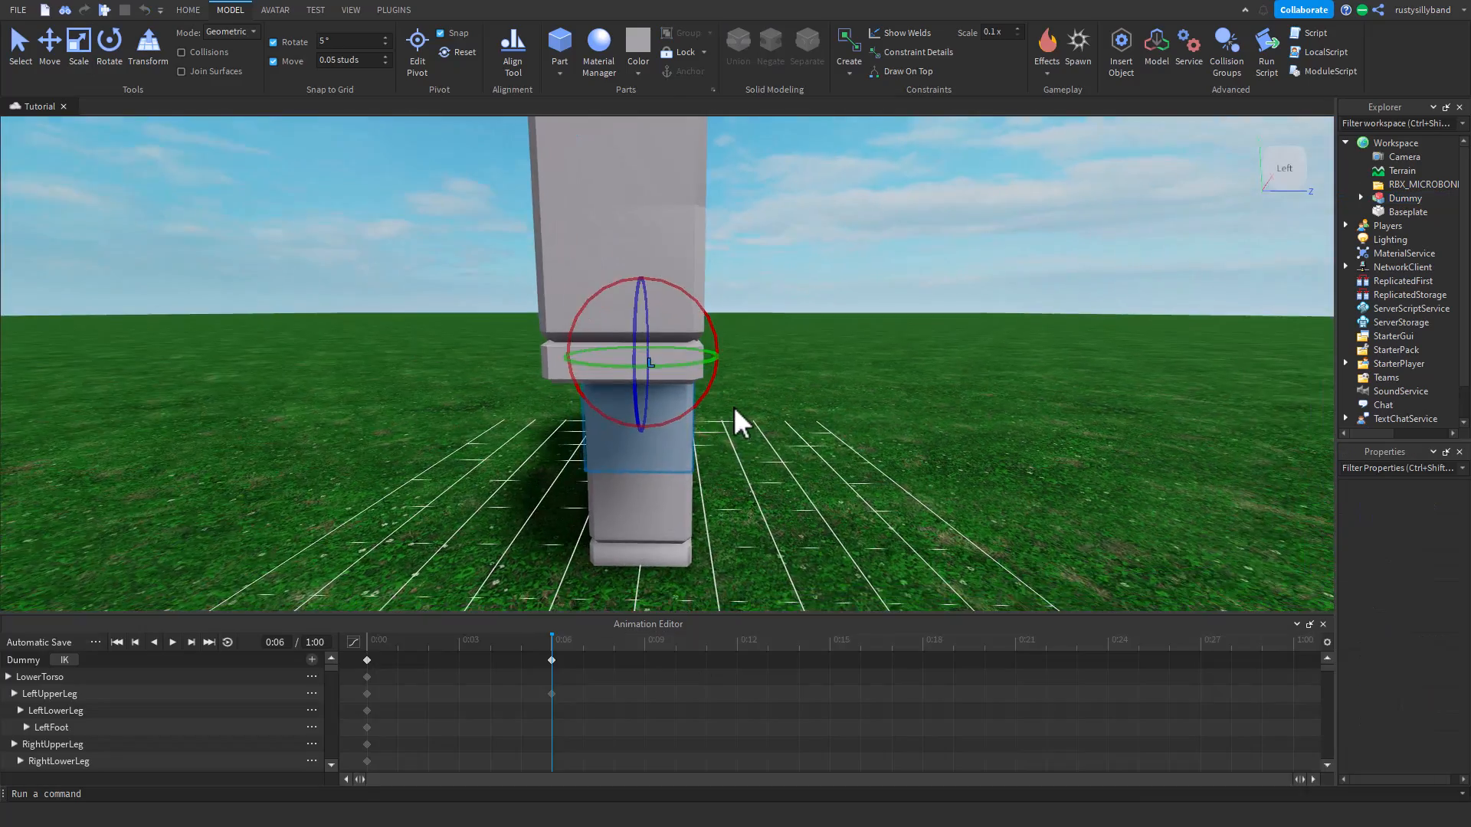
pyautogui.moveTo(699, 388); pyautogui.dragTo(545, 542)
pyautogui.moveTo(651, 499); pyautogui.dragTo(691, 466)
pyautogui.click(636, 579)
pyautogui.moveTo(689, 558); pyautogui.dragTo(688, 565)
# - Bend the dummy's right leg at 0:06 to match by rotating its upper leg, lower leg and foot
pyautogui.moveTo(713, 506); pyautogui.dragTo(754, 467, button='right')
pyautogui.click(775, 436)
pyautogui.moveTo(813, 351); pyautogui.dragTo(817, 375)
pyautogui.moveTo(816, 375); pyautogui.dragTo(818, 379, button='right')
pyautogui.click(712, 448)
pyautogui.moveTo(788, 416); pyautogui.dragTo(771, 456)
pyautogui.click(711, 489)
pyautogui.moveTo(797, 464); pyautogui.dragTo(774, 436, button='right')
# - Lower the dummy's torso at 0:06 and readjust the leg rotation to form a crouch
pyautogui.click(709, 395)
pyautogui.press('r')
pyautogui.moveTo(688, 374); pyautogui.dragTo(683, 387)
pyautogui.moveTo(682, 387); pyautogui.dragTo(632, 444, button='right')
pyautogui.click(604, 483)
pyautogui.press('r')
pyautogui.moveTo(637, 440); pyautogui.dragTo(653, 504)
pyautogui.click(602, 505)
pyautogui.moveTo(713, 437); pyautogui.dragTo(728, 429, button='right')
pyautogui.click(668, 433)
pyautogui.click(682, 383)
pyautogui.press('r')
pyautogui.moveTo(673, 354); pyautogui.dragTo(672, 373)
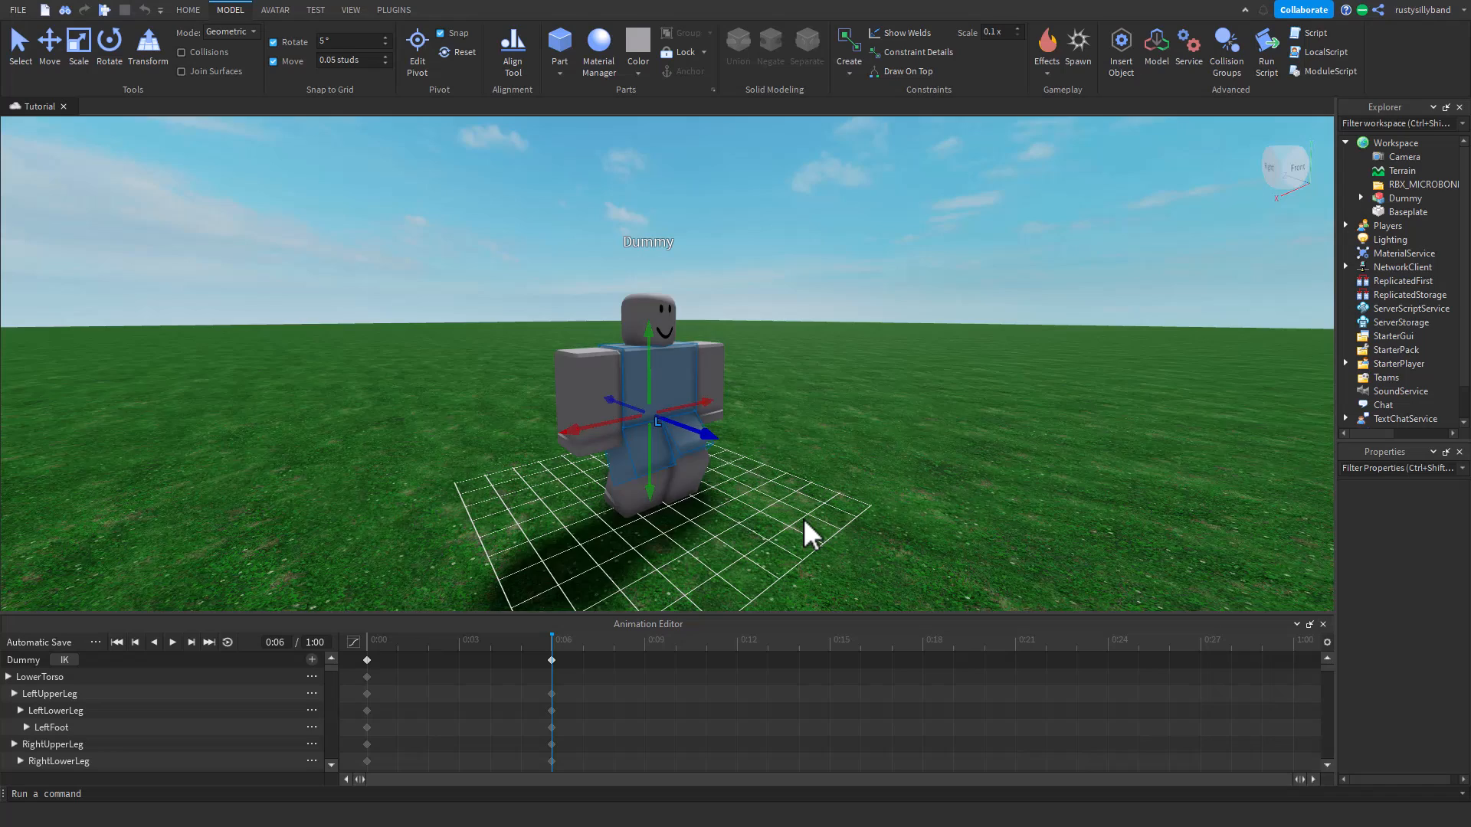
# - Return the playhead to 0:00 and preview the crouch motion from the start
pyautogui.scroll(-5, 793, 496)
pyautogui.scroll(10, 793, 498)
pyautogui.scroll(-5, 794, 498)
pyautogui.moveTo(794, 498); pyautogui.dragTo(792, 466, button='right')
pyautogui.click(795, 463)
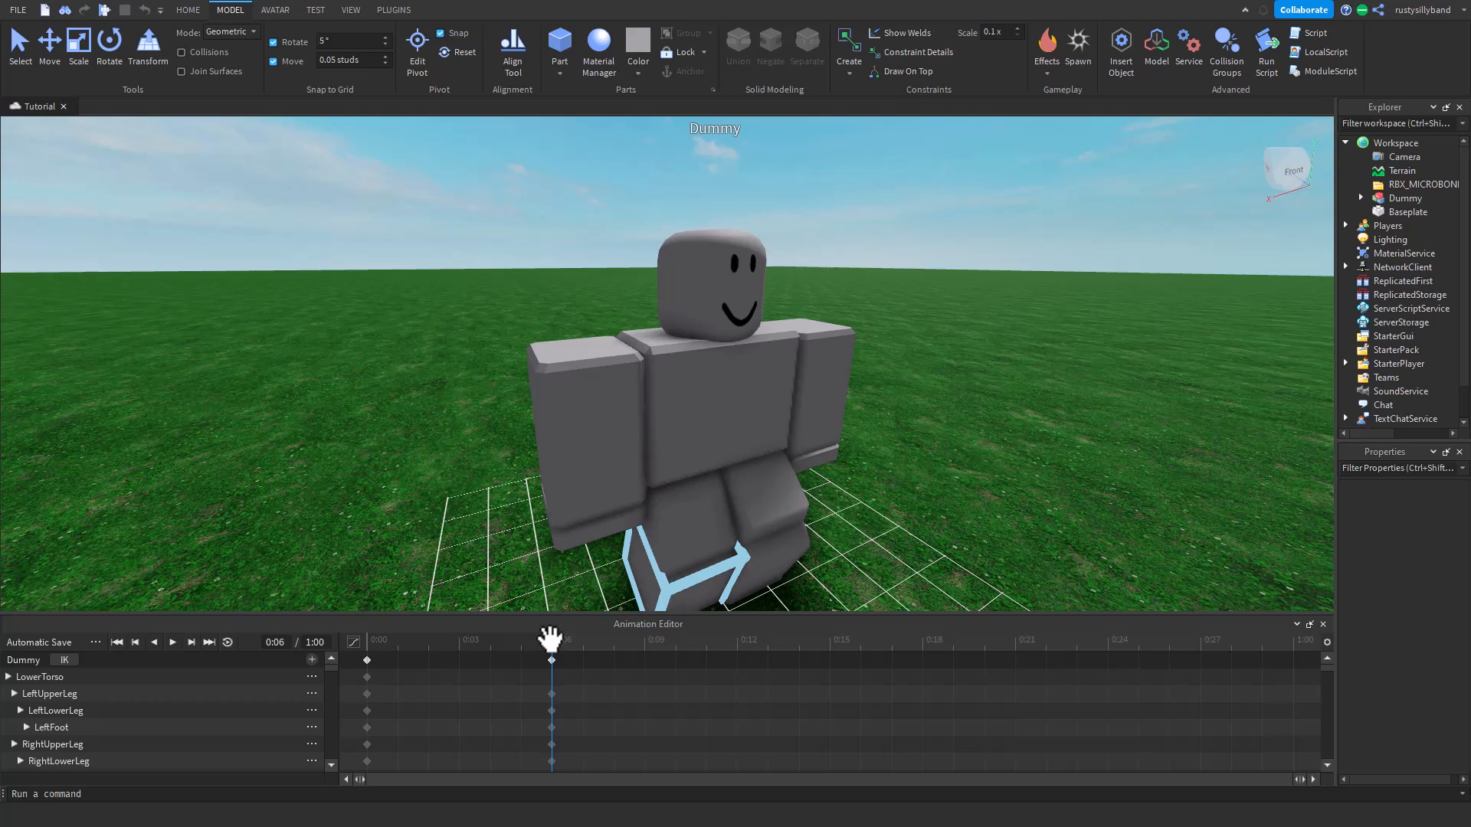
pyautogui.moveTo(552, 639); pyautogui.dragTo(364, 642)
pyautogui.scroll(1, 652, 559)
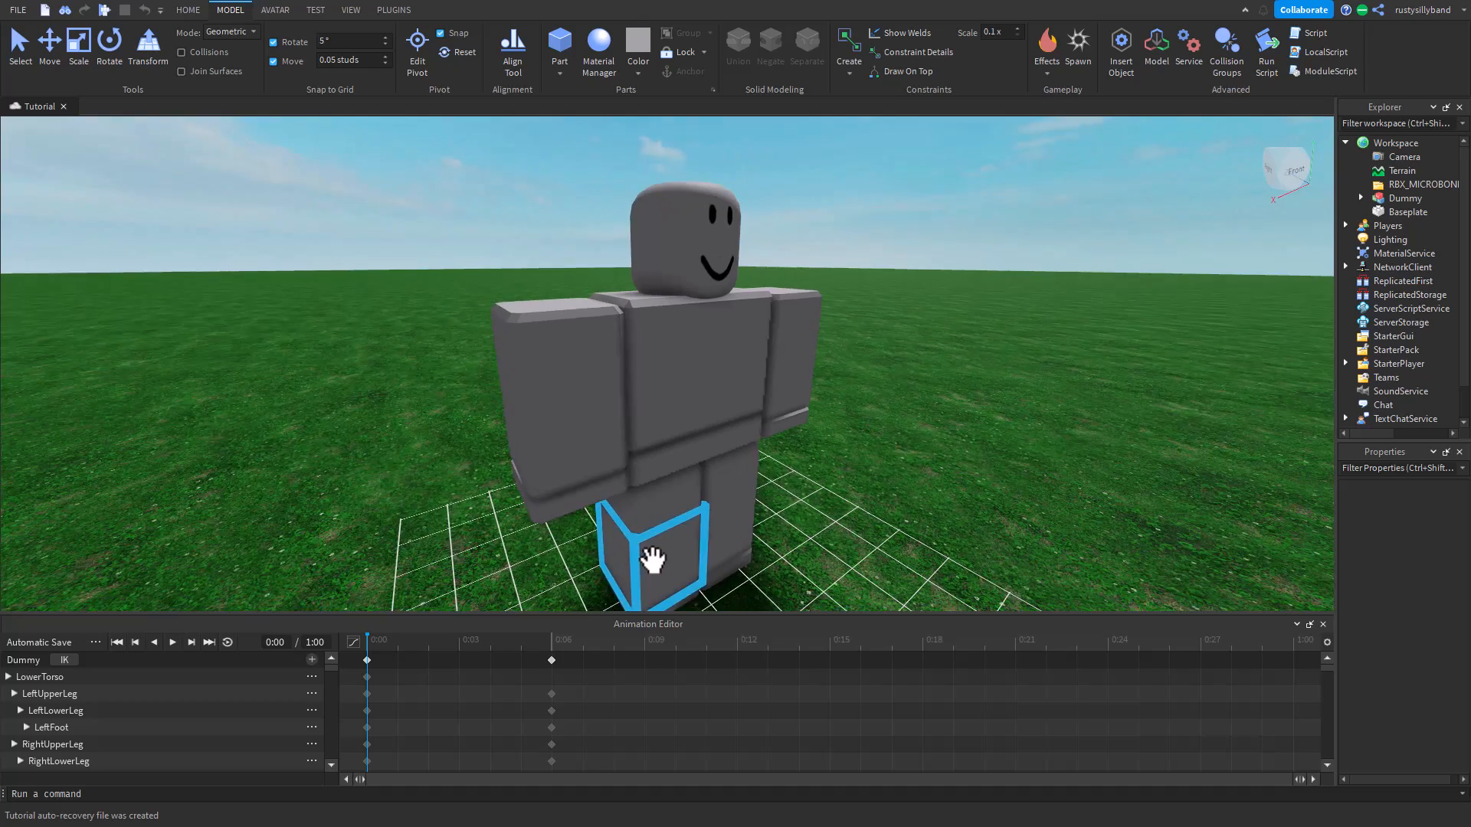
pyautogui.scroll(-4, 651, 559)
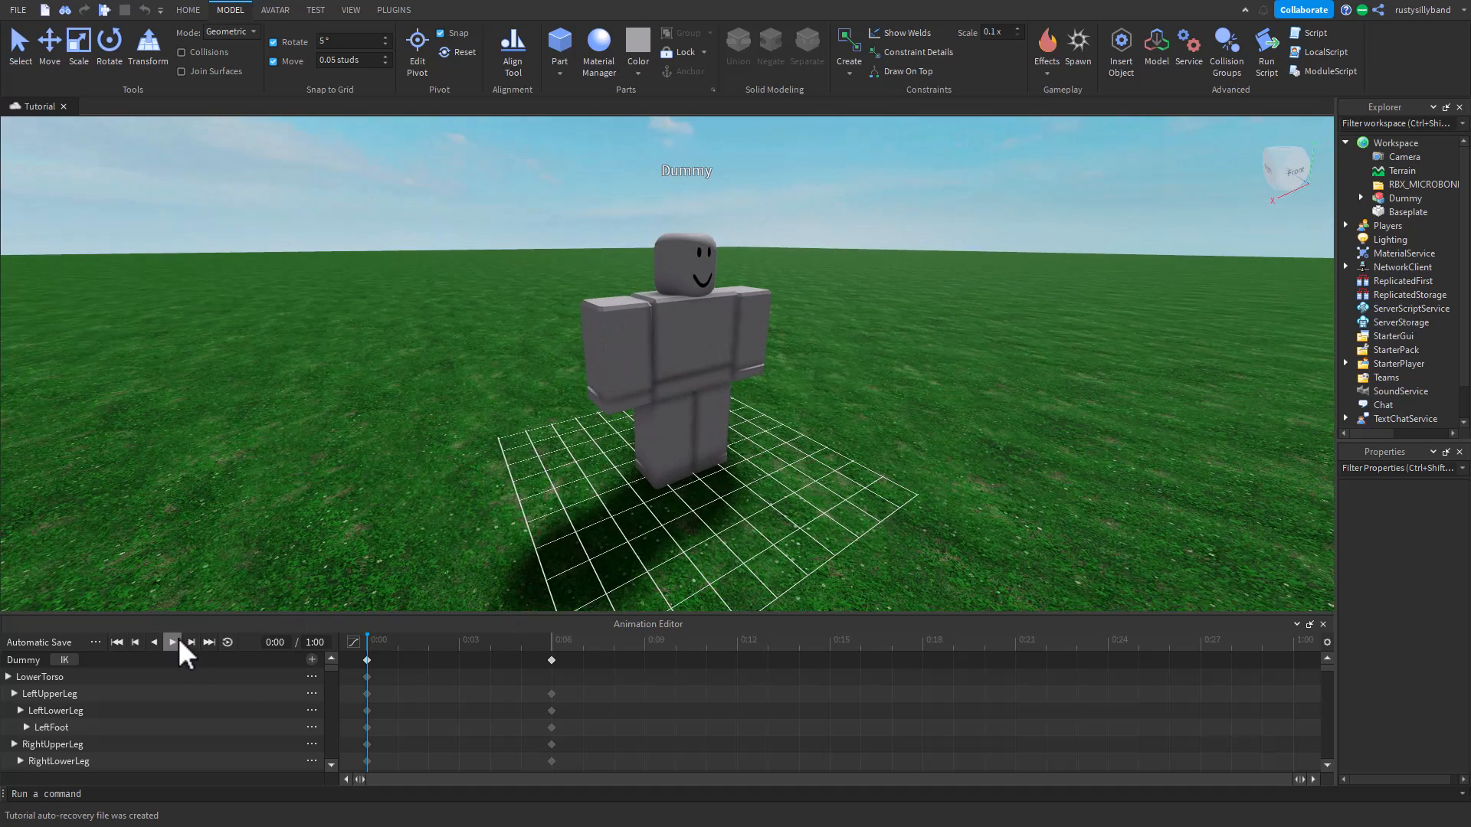
pyautogui.click(170, 647)
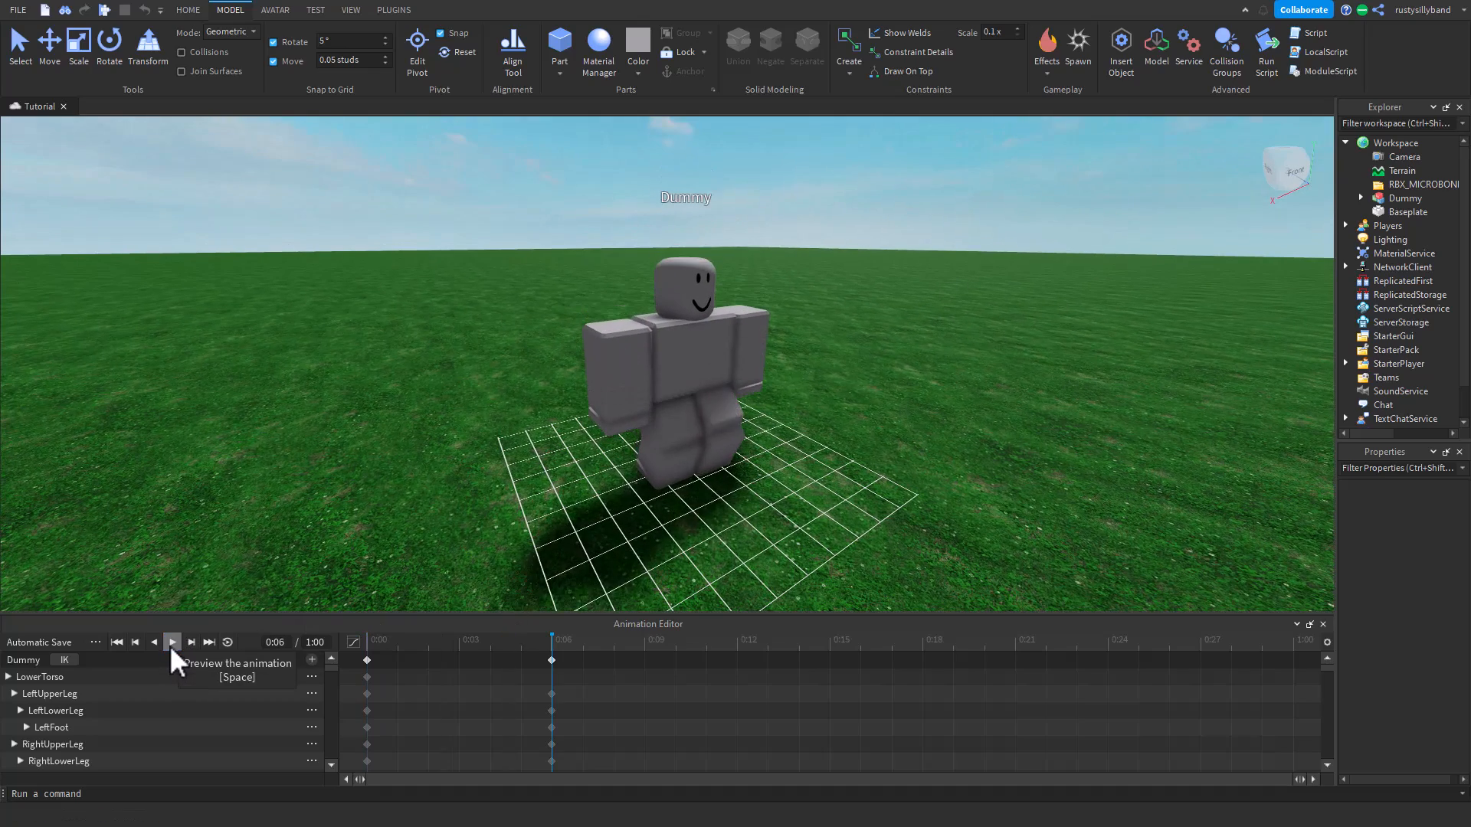
pyautogui.click(170, 645)
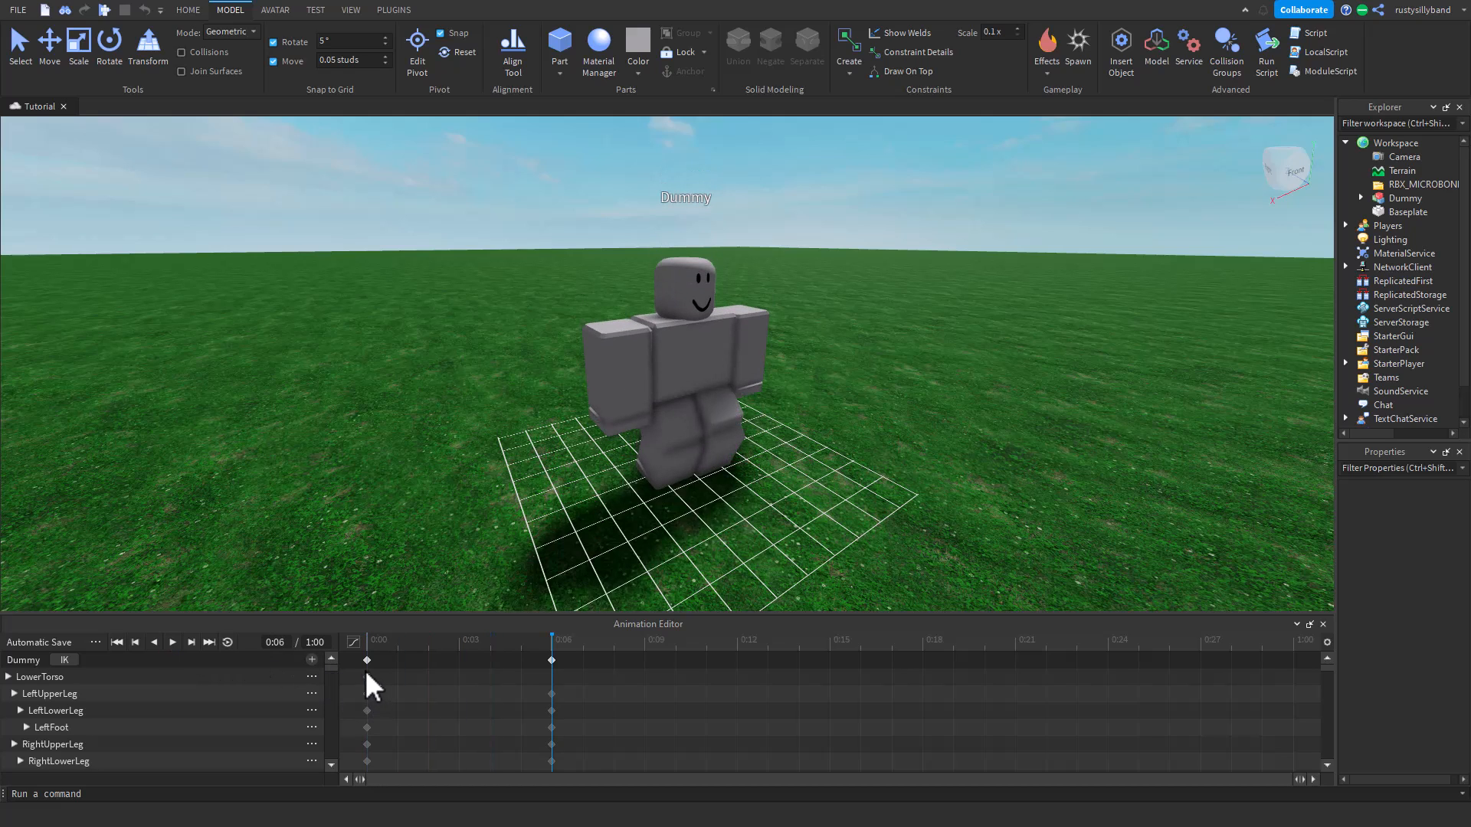
# - Move the timeline playhead to 0:12 for the next pose
pyautogui.moveTo(551, 627); pyautogui.dragTo(668, 503)
pyautogui.moveTo(555, 643)
pyautogui.mouseDown()
pyautogui.moveTo(372, 648)
pyautogui.moveTo(541, 645)
pyautogui.mouseUp()
pyautogui.moveTo(554, 646); pyautogui.dragTo(740, 647)
pyautogui.moveTo(734, 646); pyautogui.dragTo(573, 645)
pyautogui.moveTo(554, 650); pyautogui.dragTo(737, 651)
# - Select the dummy's right upper arm and rotate it backward at 0:12
pyautogui.scroll(6, 739, 521)
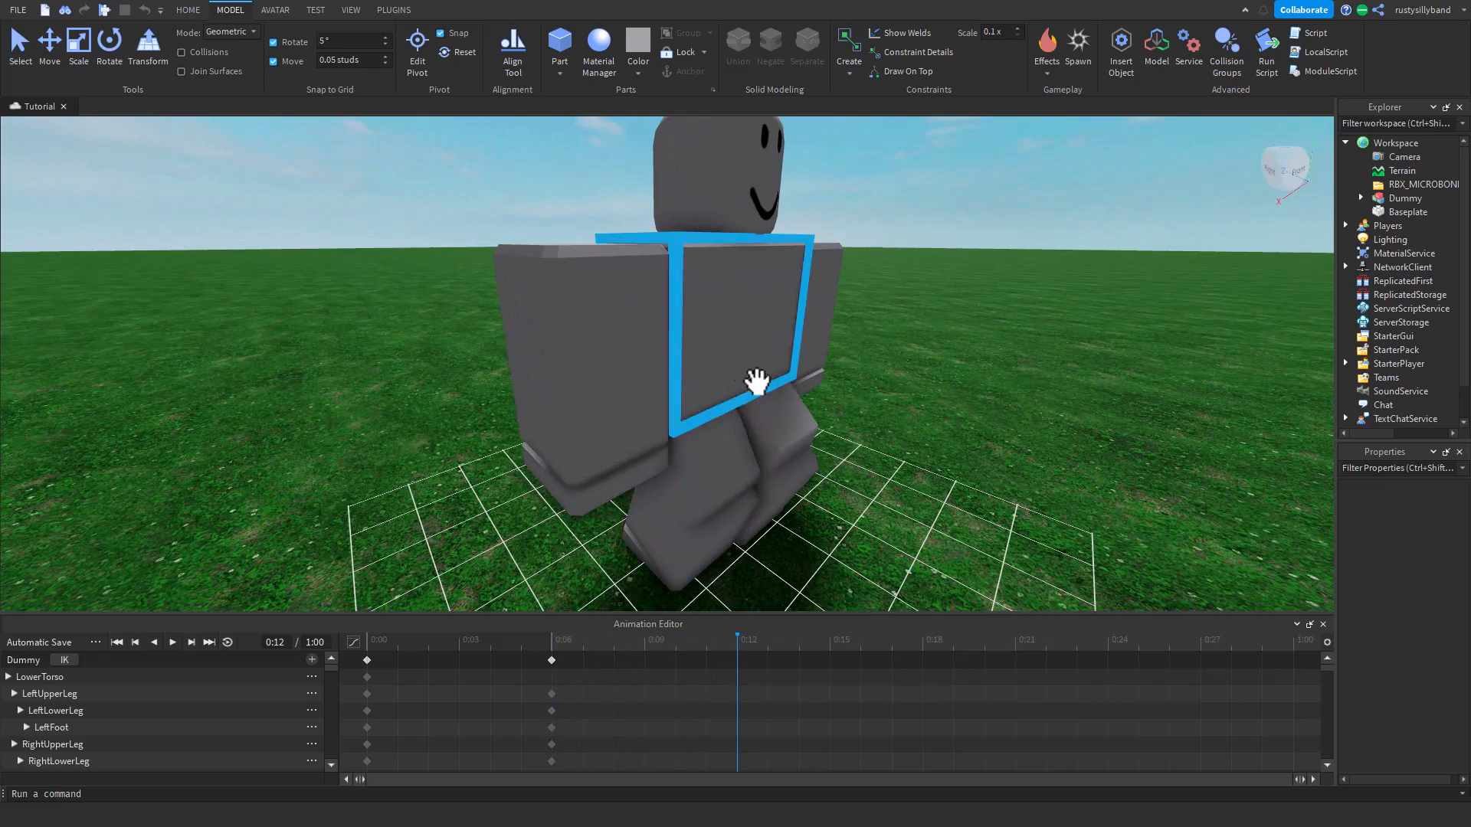
pyautogui.scroll(-5, 807, 466)
pyautogui.moveTo(807, 466); pyautogui.dragTo(730, 485, button='right')
pyautogui.scroll(5, 806, 466)
pyautogui.scroll(-5, 723, 484)
pyautogui.click(649, 366)
pyautogui.moveTo(650, 371); pyautogui.dragTo(699, 429, button='right')
pyautogui.scroll(5, 703, 425)
pyautogui.scroll(2, 703, 422)
pyautogui.click(105, 54)
pyautogui.moveTo(718, 360); pyautogui.dragTo(717, 439)
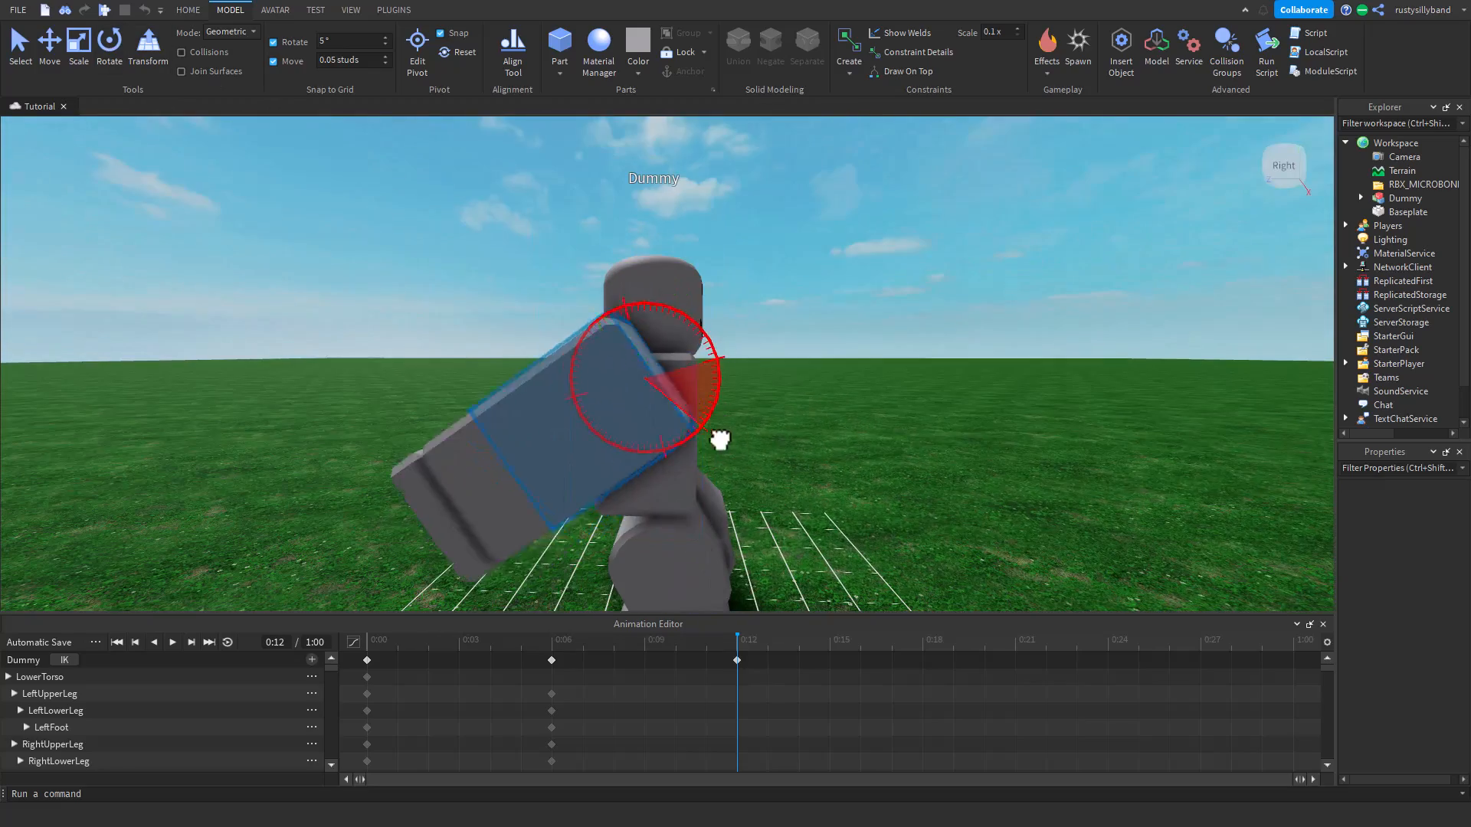
pyautogui.moveTo(697, 429); pyautogui.dragTo(677, 413, button='right')
# - Rotate the dummy's left arm backward and bend it at 0:12 to match the right arm
pyautogui.click(689, 337)
pyautogui.moveTo(563, 306); pyautogui.dragTo(565, 381)
pyautogui.click(797, 437)
pyautogui.moveTo(660, 414); pyautogui.dragTo(679, 342)
pyautogui.moveTo(736, 376); pyautogui.dragTo(717, 482, button='right')
pyautogui.scroll(-3, 799, 396)
# - Rotate the dummy's torso to lean forward at 0:12 and check the pose from the side
pyautogui.click(713, 490)
pyautogui.scroll(-3, 689, 459)
pyautogui.moveTo(629, 395); pyautogui.dragTo(641, 417)
pyautogui.moveTo(640, 416); pyautogui.dragTo(659, 383, button='right')
pyautogui.moveTo(662, 380); pyautogui.dragTo(672, 414)
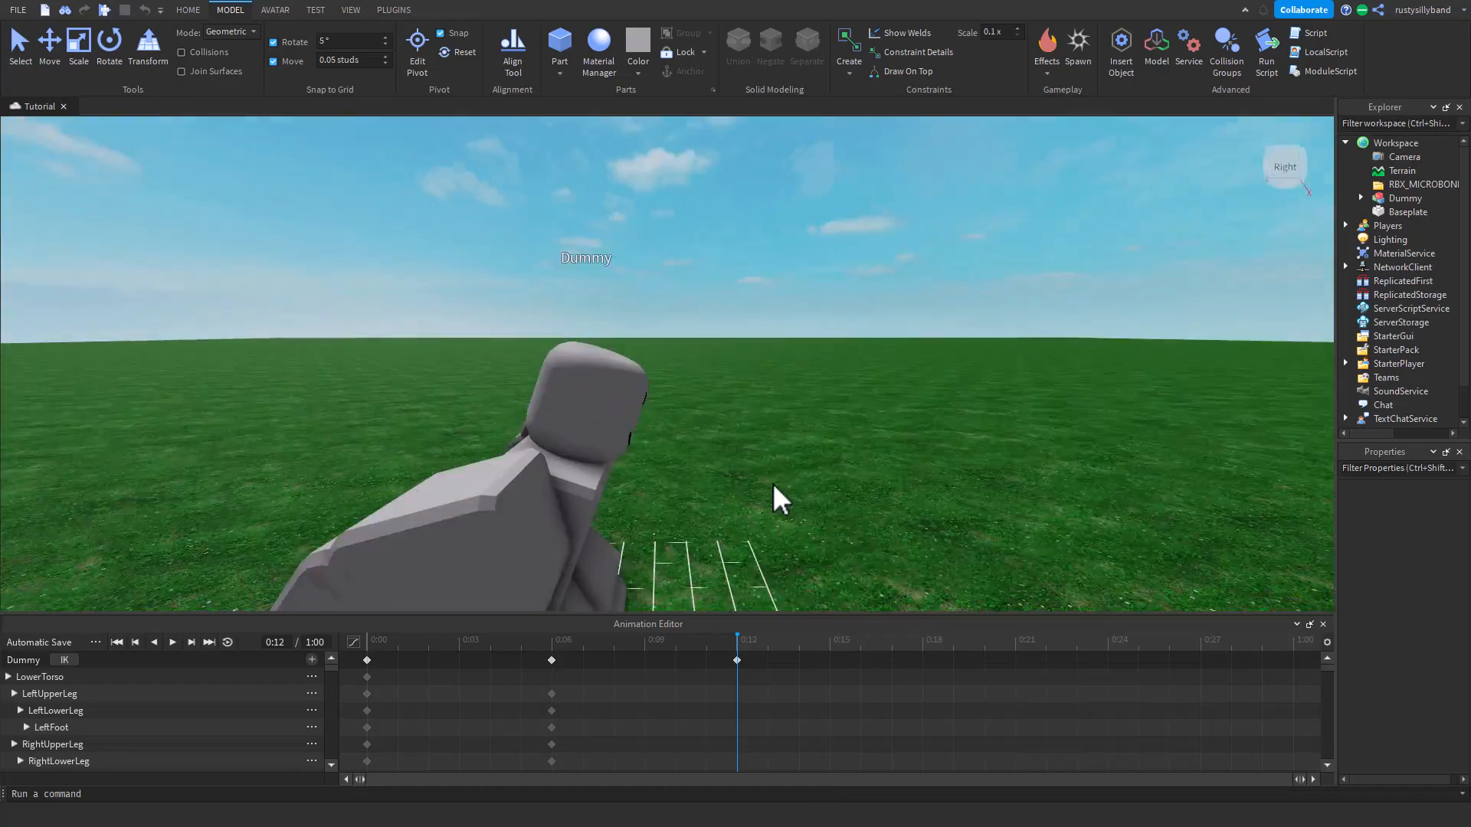
pyautogui.moveTo(772, 483); pyautogui.dragTo(777, 486, button='right')
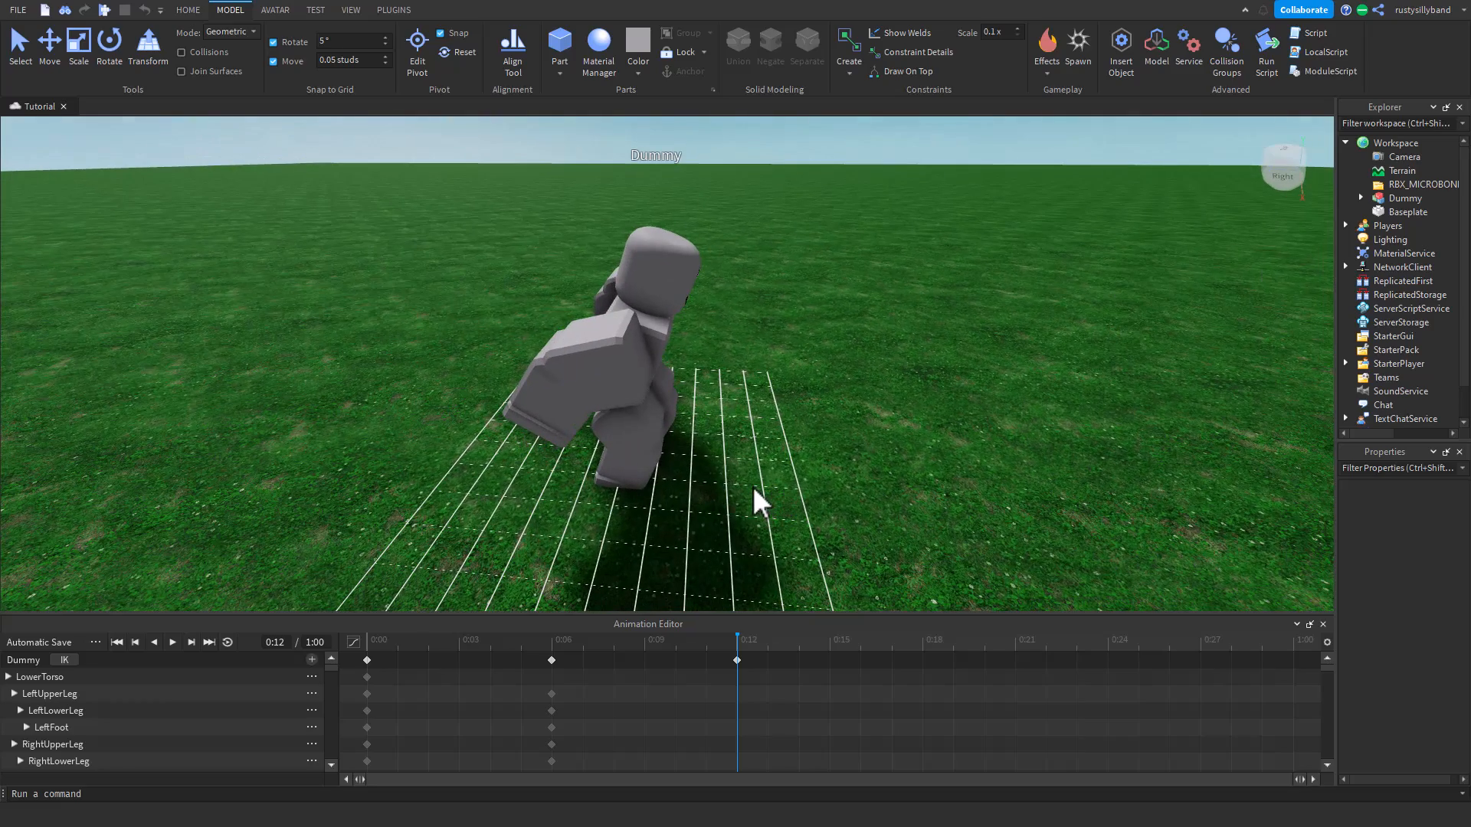
pyautogui.moveTo(671, 458); pyautogui.dragTo(671, 452, button='right')
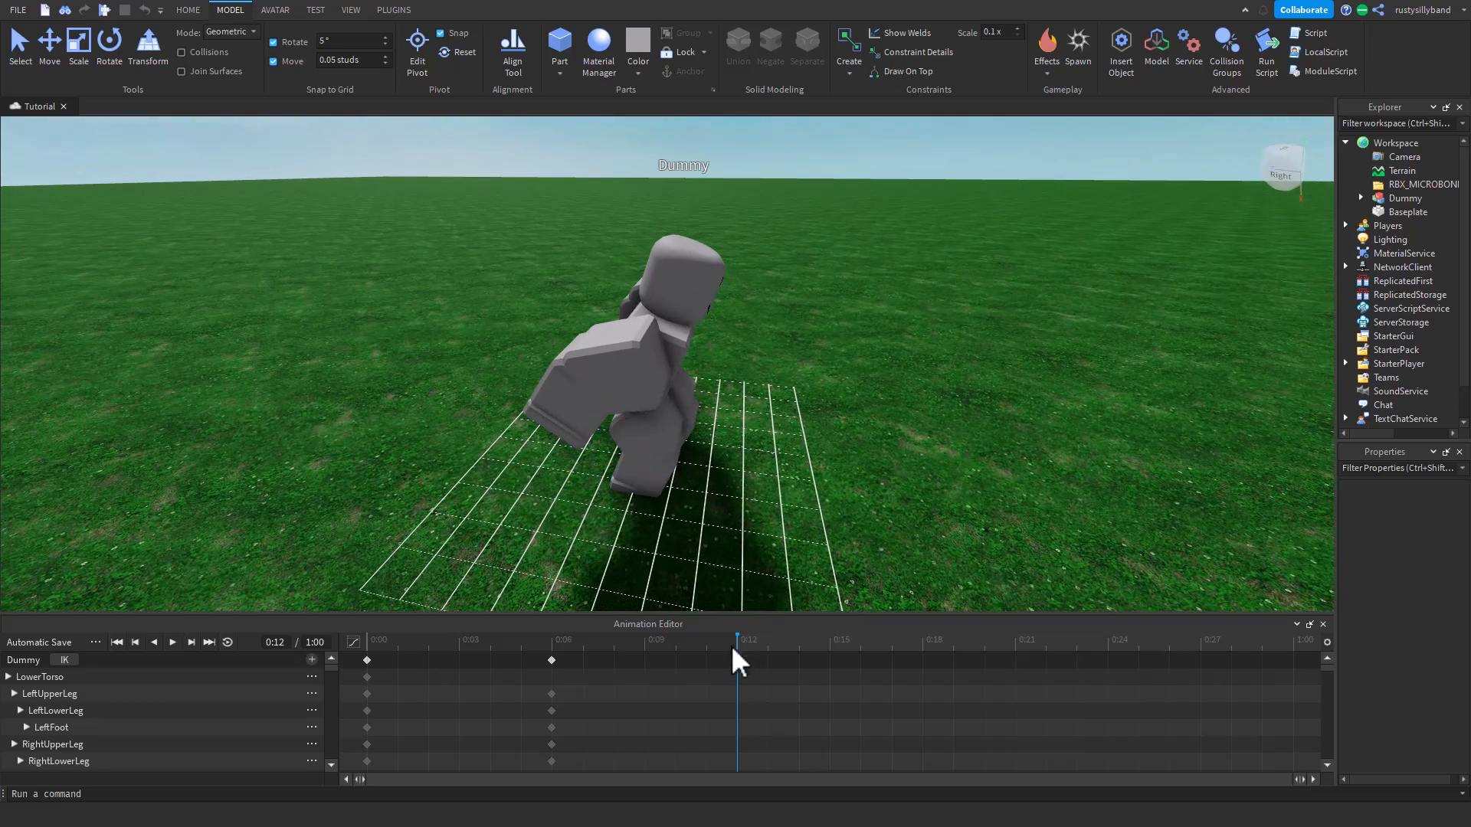
# - Copy all keyframes at 0:00 and paste them at 0:09
pyautogui.moveTo(737, 641); pyautogui.dragTo(644, 658)
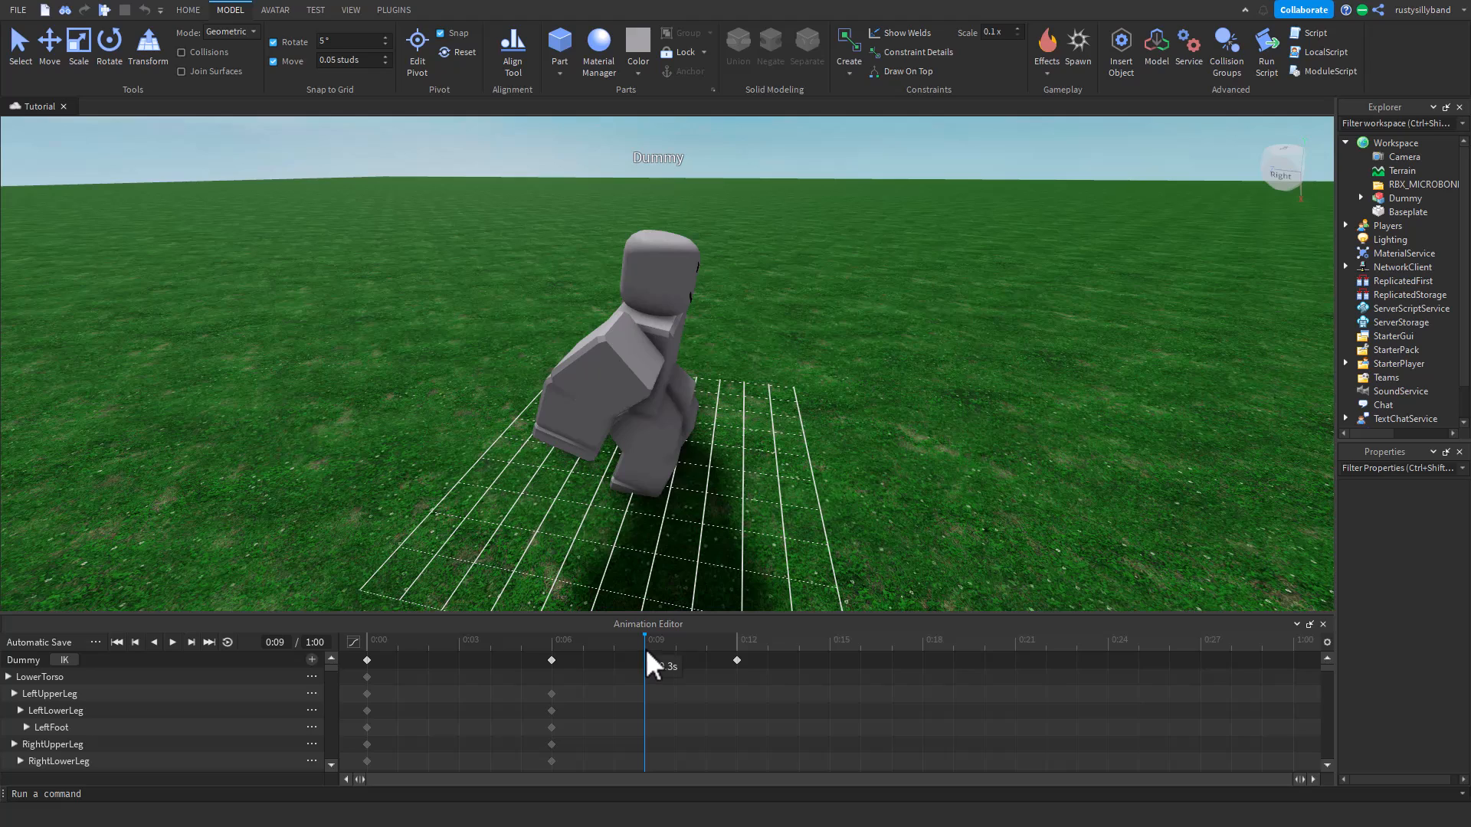
pyautogui.moveTo(642, 649); pyautogui.dragTo(614, 648)
pyautogui.click(367, 659)
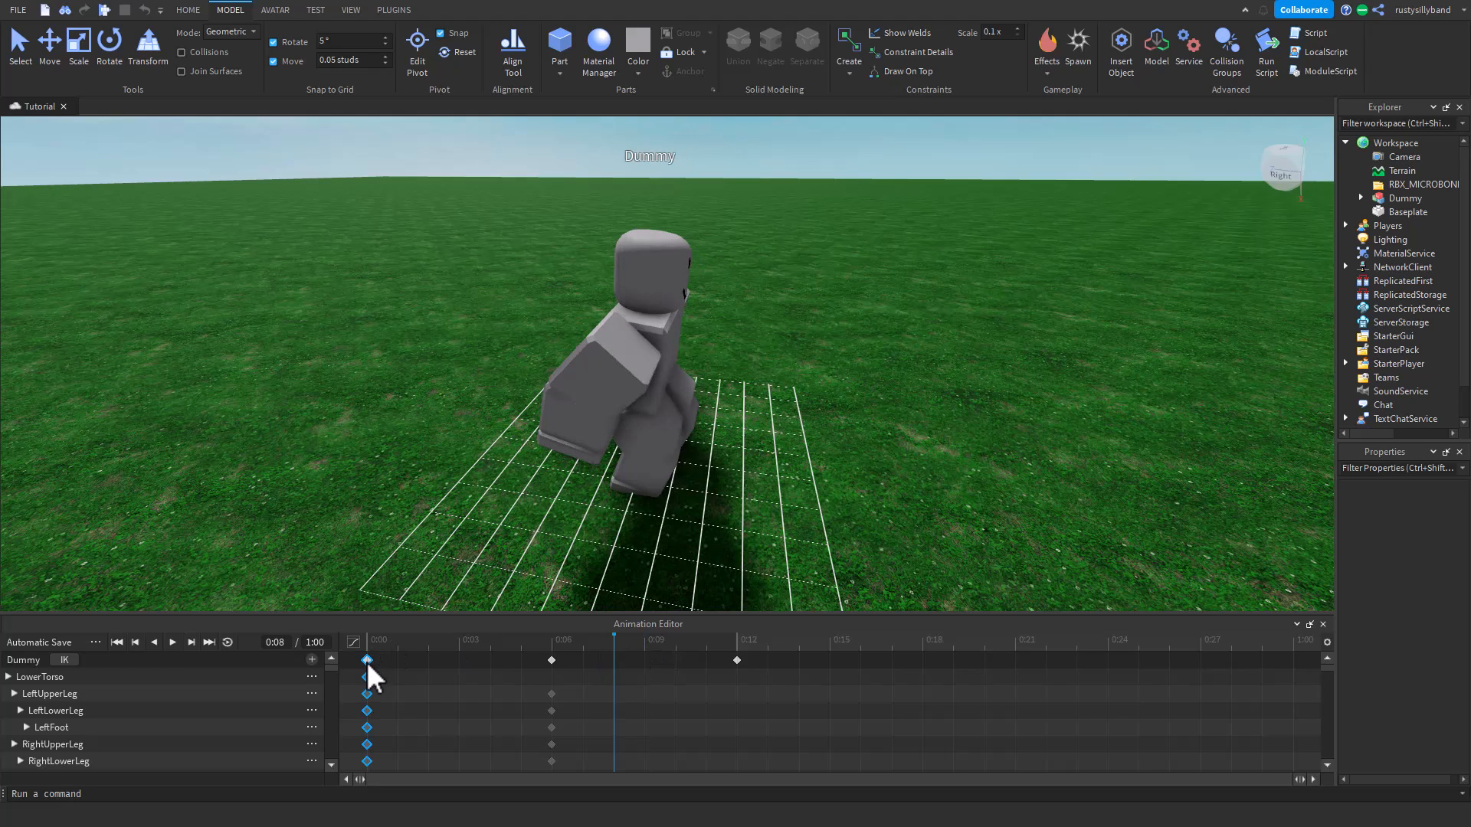
pyautogui.rightClick(366, 660)
pyautogui.click(421, 509)
pyautogui.rightClick(646, 652)
pyautogui.click(670, 734)
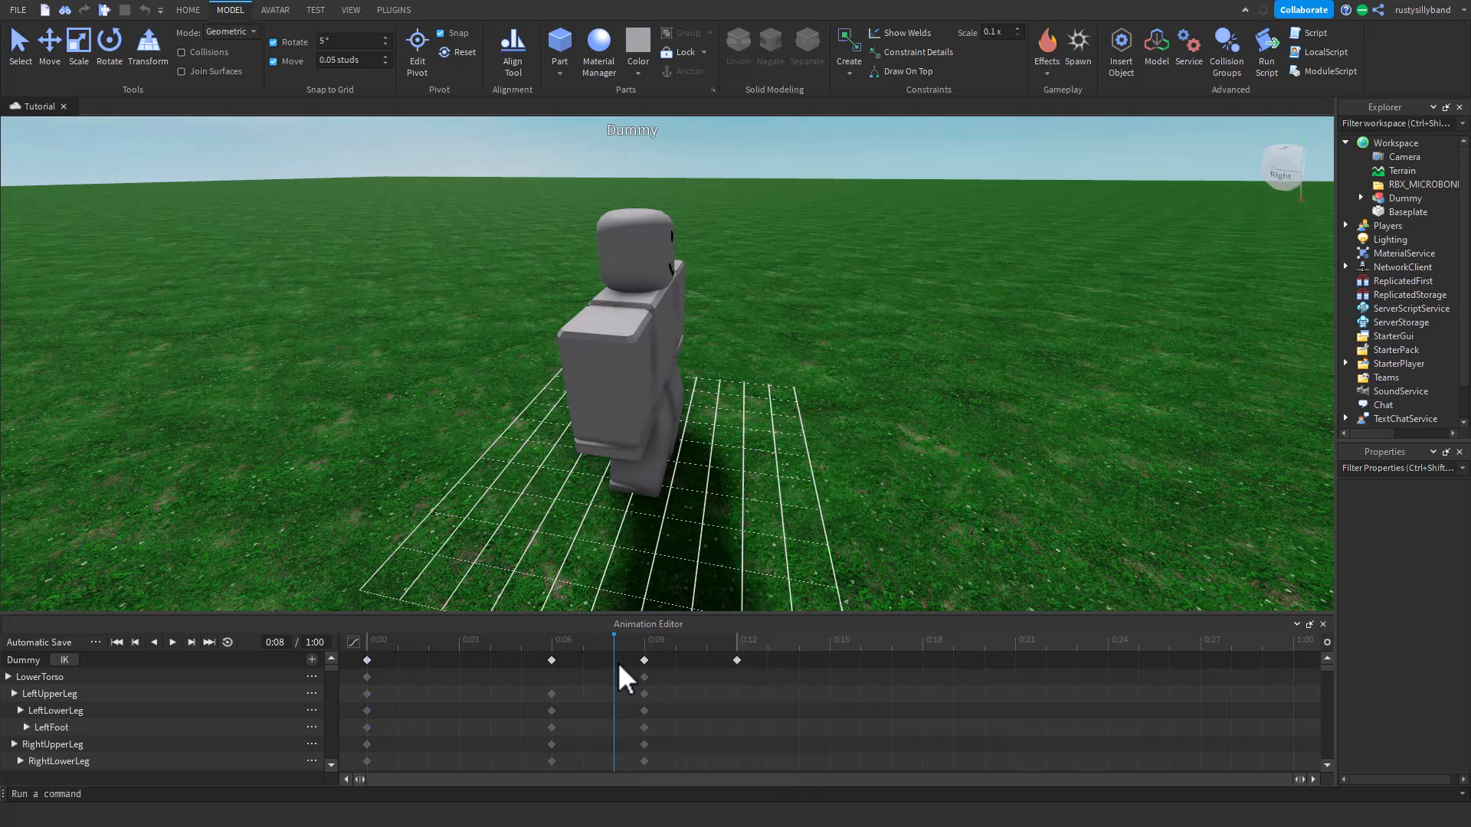
# - Set the playhead to 0:09 and delete the keyframes pasted there
pyautogui.moveTo(610, 640); pyautogui.dragTo(642, 642)
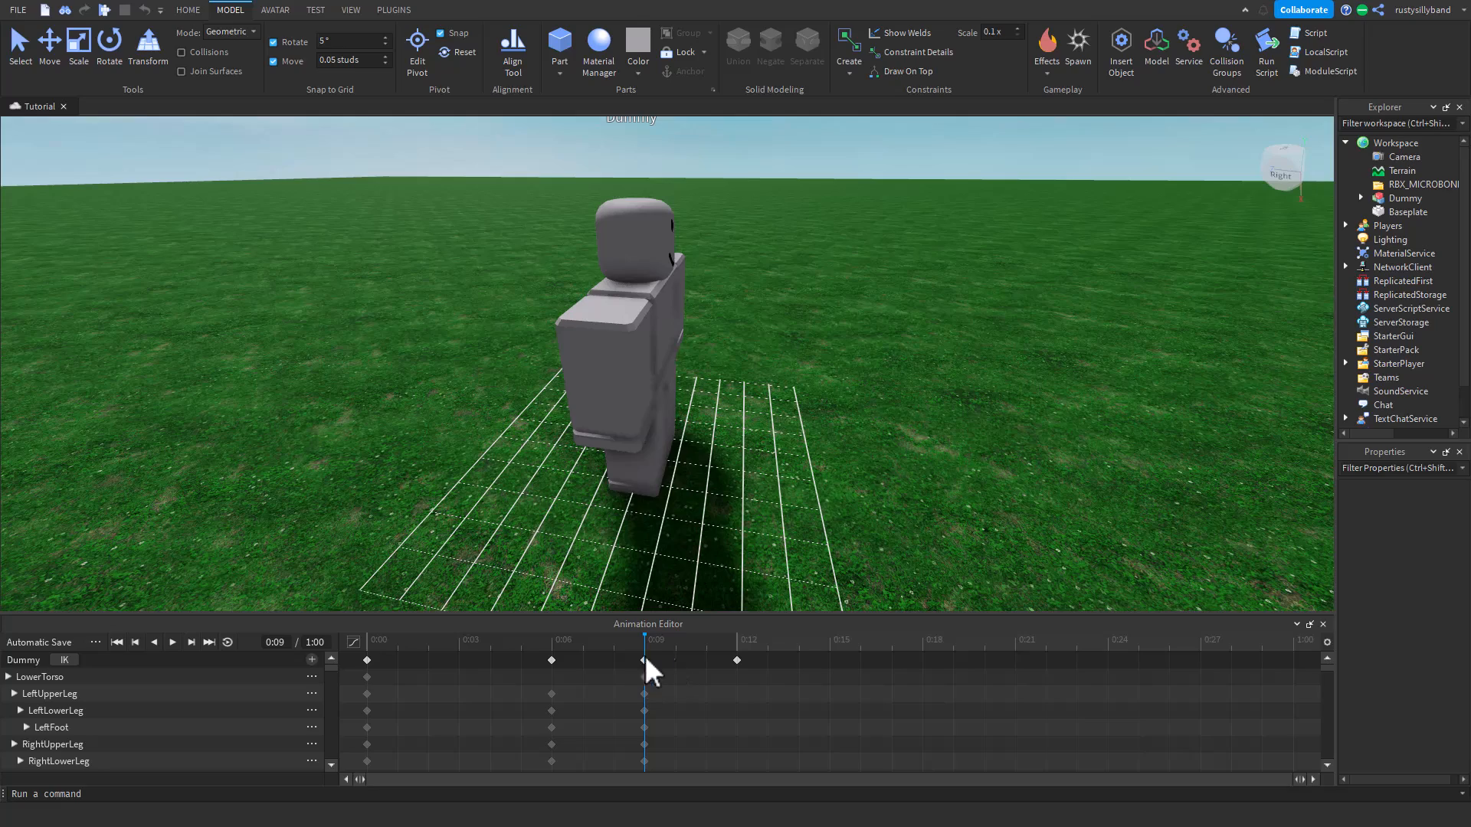
pyautogui.click(646, 660)
pyautogui.press('d')
pyautogui.moveTo(733, 511); pyautogui.dragTo(634, 370, button='right')
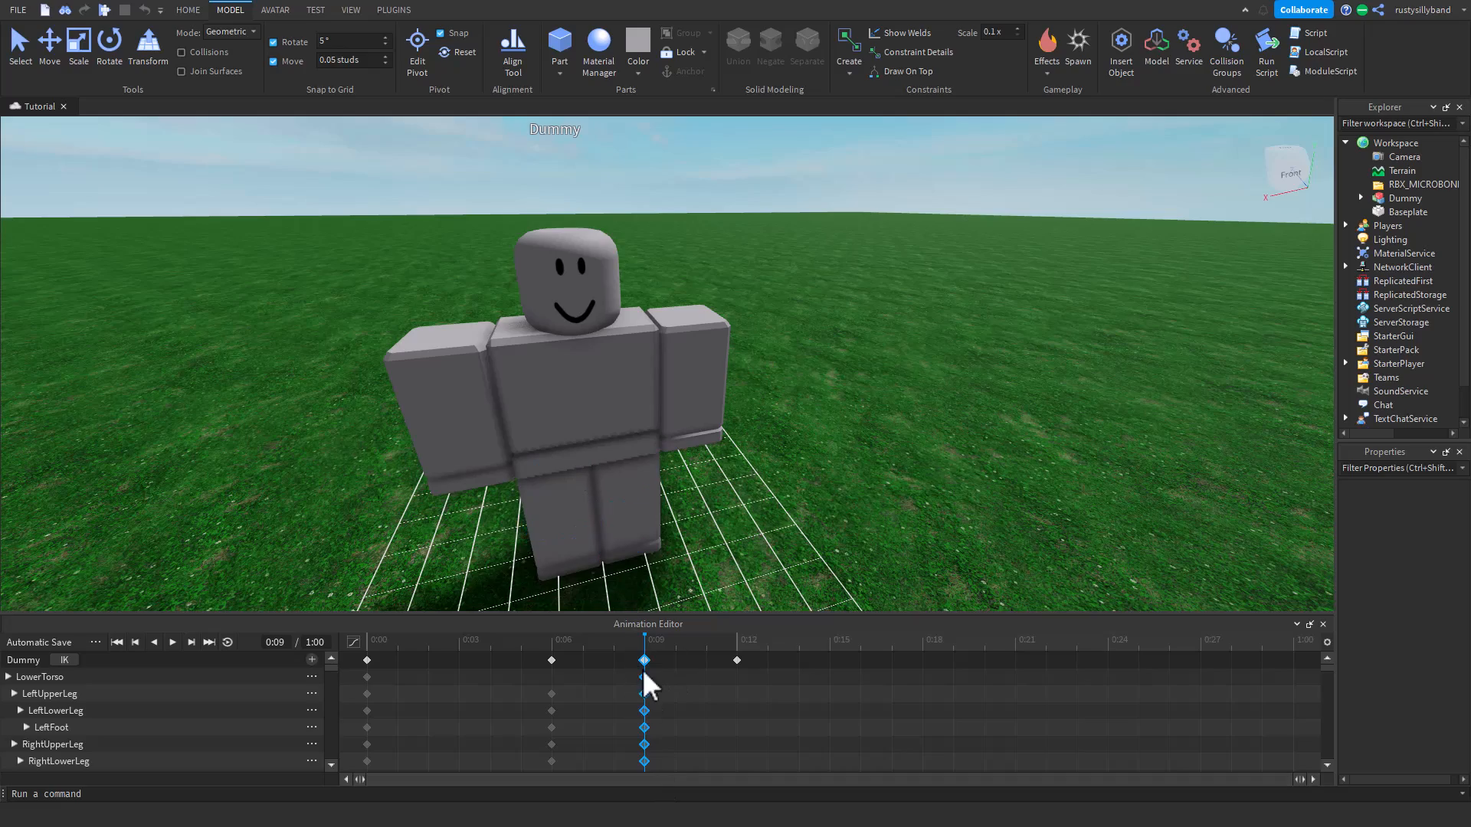
pyautogui.press('Delete')
# - Move the timeline playhead to 0:18 for the airborne pose
pyautogui.moveTo(635, 437); pyautogui.dragTo(770, 618, button='right')
pyautogui.press('s')
pyautogui.press('w')
pyautogui.press('s')
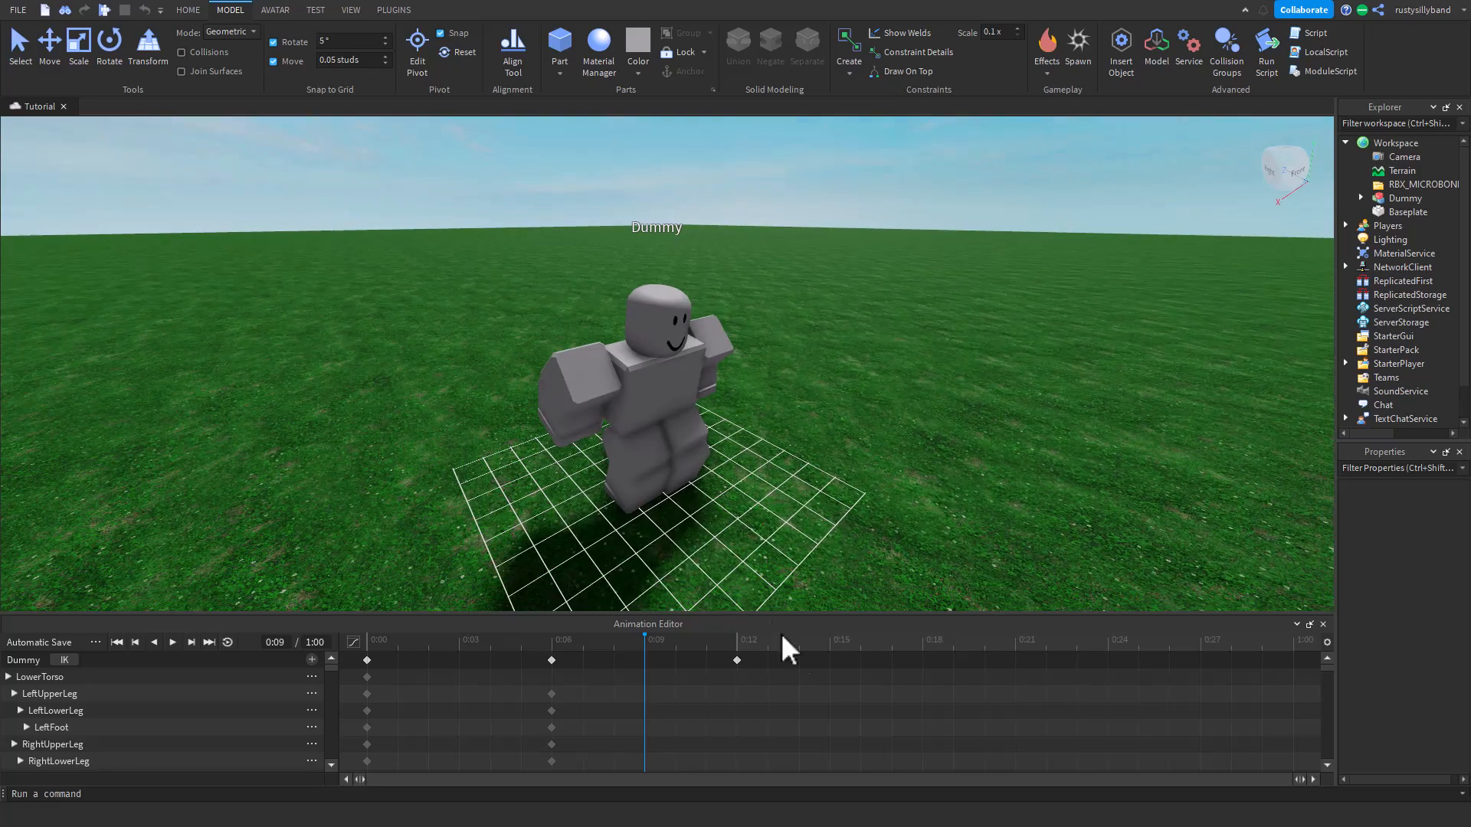
pyautogui.moveTo(833, 648); pyautogui.dragTo(848, 639)
pyautogui.moveTo(841, 559); pyautogui.dragTo(957, 651, button='right')
pyautogui.moveTo(952, 648); pyautogui.dragTo(929, 650)
# - Rotate the dummy's right upper leg at 0:18 to start the airborne pose
pyautogui.scroll(4, 784, 464)
pyautogui.moveTo(784, 464); pyautogui.dragTo(755, 444, button='right')
pyautogui.scroll(-3, 786, 463)
pyautogui.scroll(3, 755, 445)
pyautogui.scroll(-3, 754, 444)
pyautogui.moveTo(558, 517); pyautogui.dragTo(615, 555)
pyautogui.scroll(2, 651, 481)
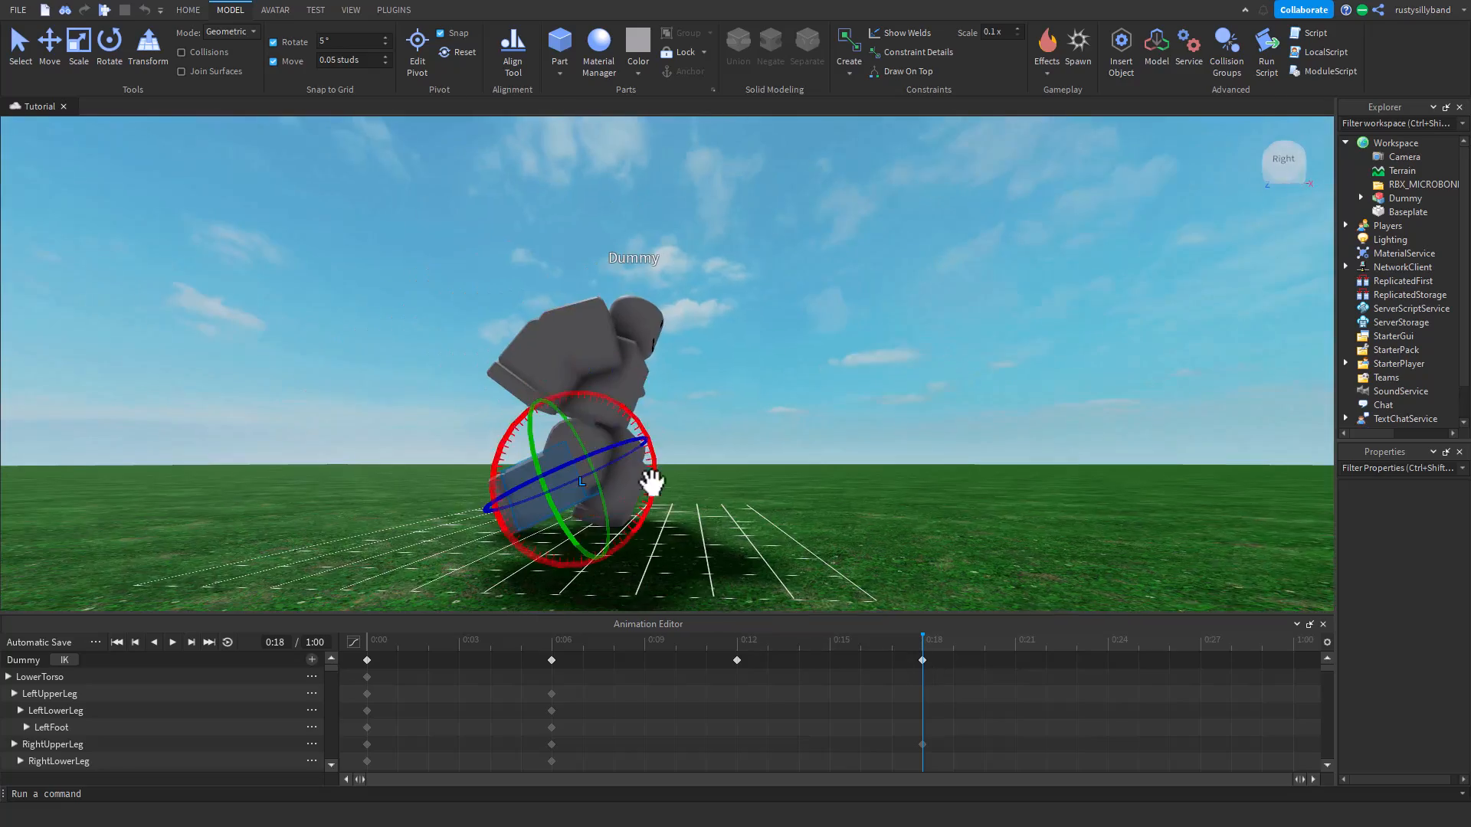
# - Raise the dummy's lower torso off the ground and shift it slightly forward at 0:18
pyautogui.click(619, 370)
pyautogui.press('r')
pyautogui.moveTo(619, 369); pyautogui.dragTo(985, 342, button='right')
pyautogui.scroll(3, 985, 342)
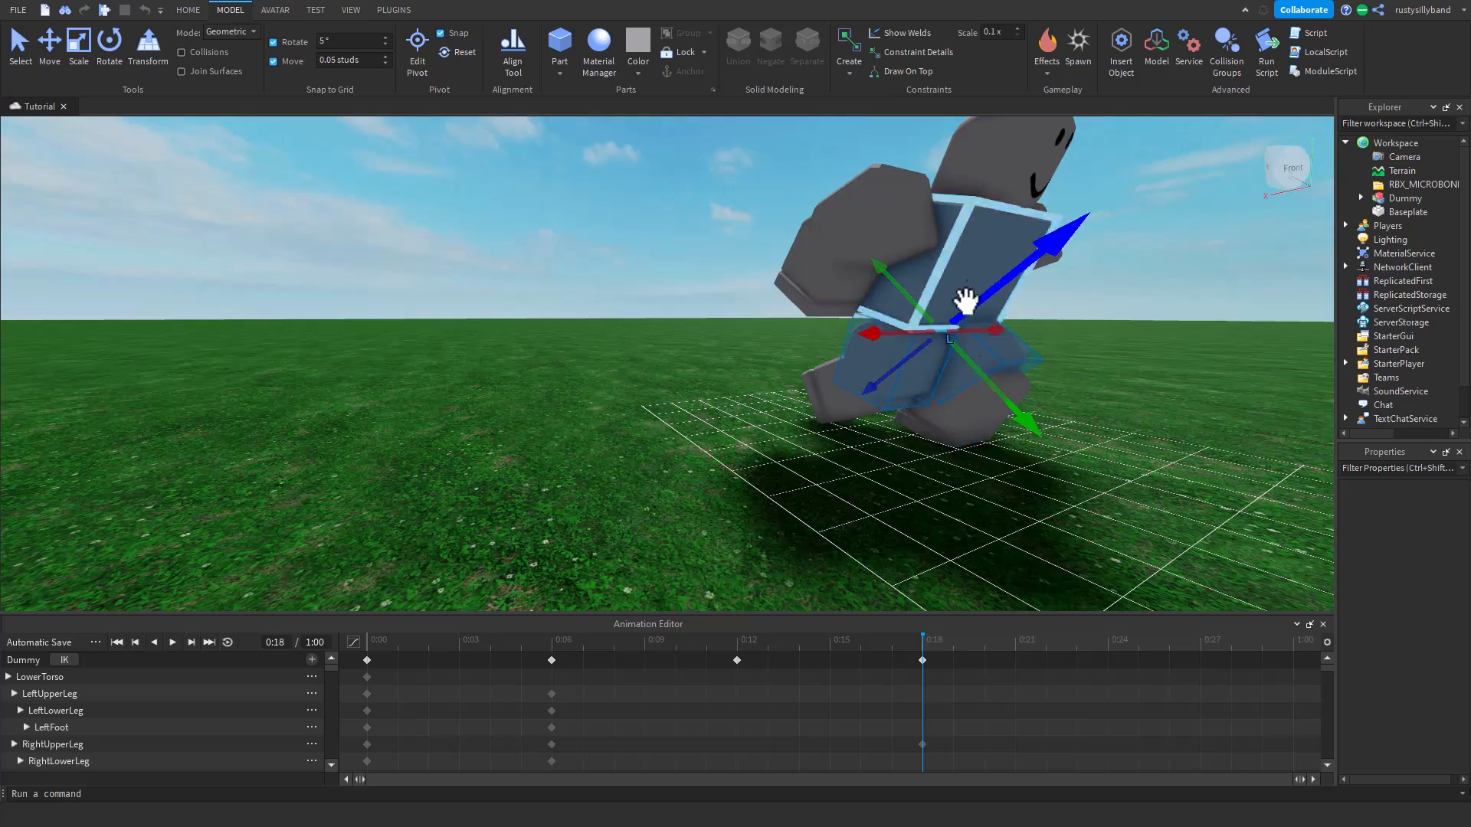
pyautogui.scroll(-3, 782, 331)
pyautogui.moveTo(781, 331); pyautogui.dragTo(502, 355, button='right')
pyautogui.click(506, 368)
pyautogui.moveTo(526, 332); pyautogui.dragTo(525, 273)
pyautogui.moveTo(576, 298); pyautogui.dragTo(623, 299)
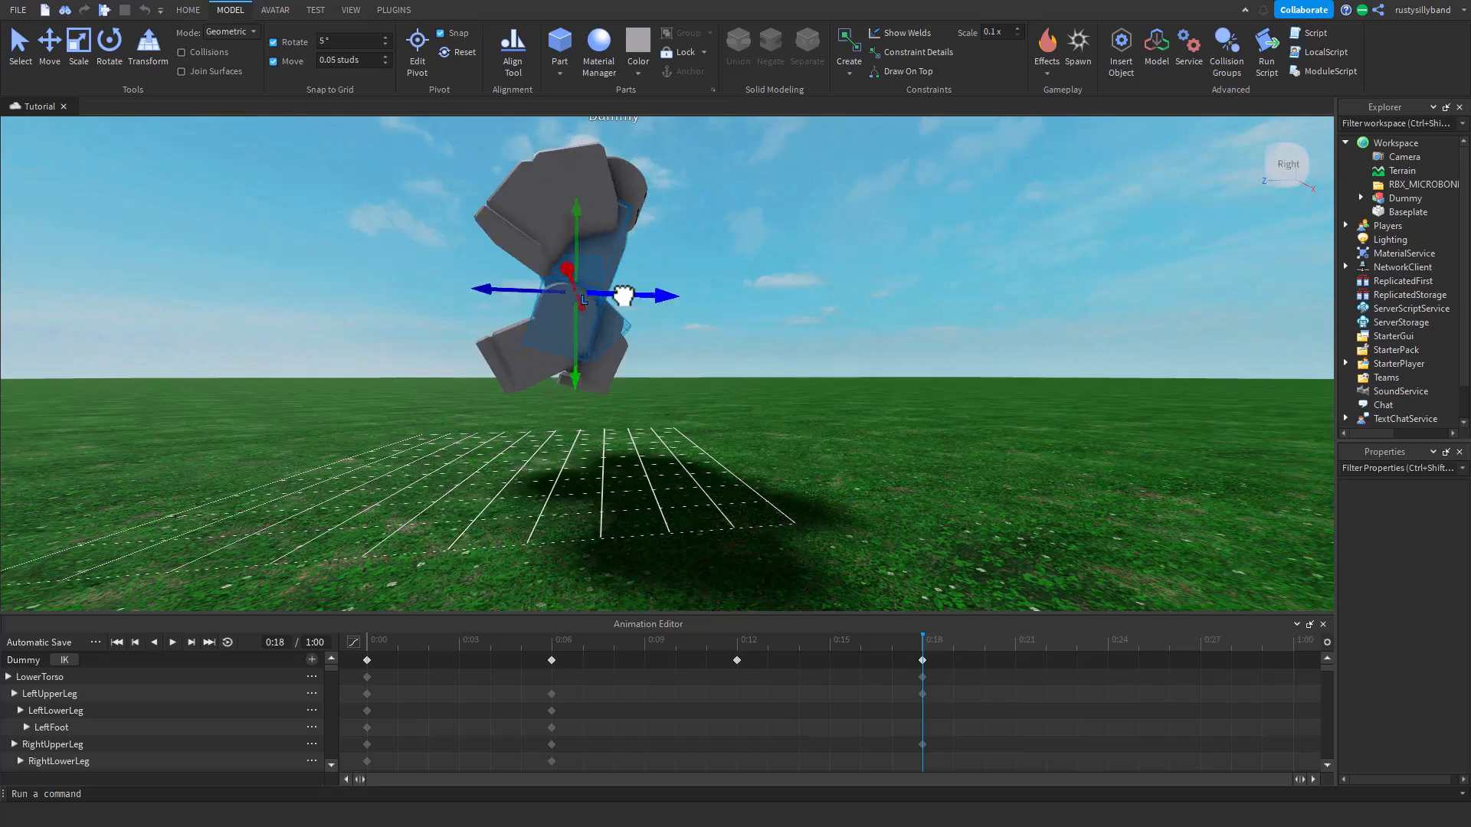
pyautogui.moveTo(624, 299); pyautogui.dragTo(552, 321, button='right')
# - Rotate the segments of the dummy's right leg at 0:18 to extend it beneath the raised body
pyautogui.click(537, 433)
pyautogui.press('r')
pyautogui.moveTo(703, 403); pyautogui.dragTo(706, 350)
pyautogui.click(649, 377)
pyautogui.click(665, 458)
pyautogui.moveTo(706, 457); pyautogui.dragTo(693, 475)
# - Rotate the dummy's left upper leg, lower leg and foot at 0:18, and finish adjusting the airborne pose
pyautogui.moveTo(692, 460); pyautogui.dragTo(747, 410, button='right')
pyautogui.click(745, 413)
pyautogui.moveTo(697, 378); pyautogui.dragTo(714, 420)
pyautogui.click(813, 476)
pyautogui.moveTo(844, 429); pyautogui.dragTo(837, 481)
pyautogui.click(804, 558)
pyautogui.moveTo(869, 515); pyautogui.dragTo(863, 493)
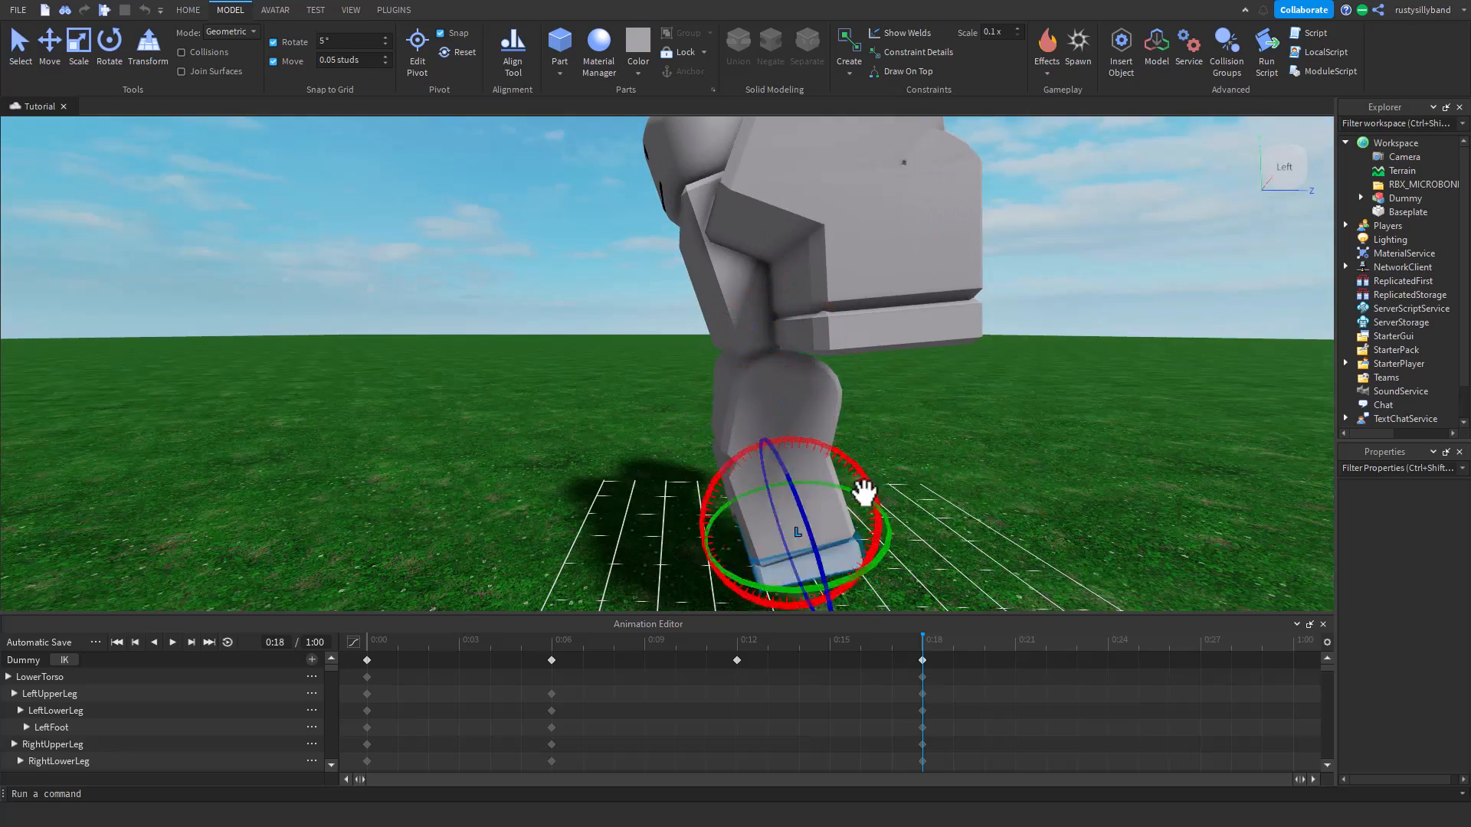
pyautogui.moveTo(863, 492); pyautogui.dragTo(864, 492, button='right')
pyautogui.click(678, 437)
pyautogui.moveTo(748, 389); pyautogui.dragTo(730, 484)
pyautogui.moveTo(730, 484); pyautogui.dragTo(804, 536, button='right')
pyautogui.click(695, 358)
pyautogui.moveTo(843, 490); pyautogui.dragTo(920, 490, button='right')
# - Return the playhead to 0:00 and preview the whole jump through the 0:18 pose
pyautogui.moveTo(925, 644); pyautogui.dragTo(367, 637)
pyautogui.moveTo(664, 488); pyautogui.dragTo(574, 498, button='right')
pyautogui.click(172, 642)
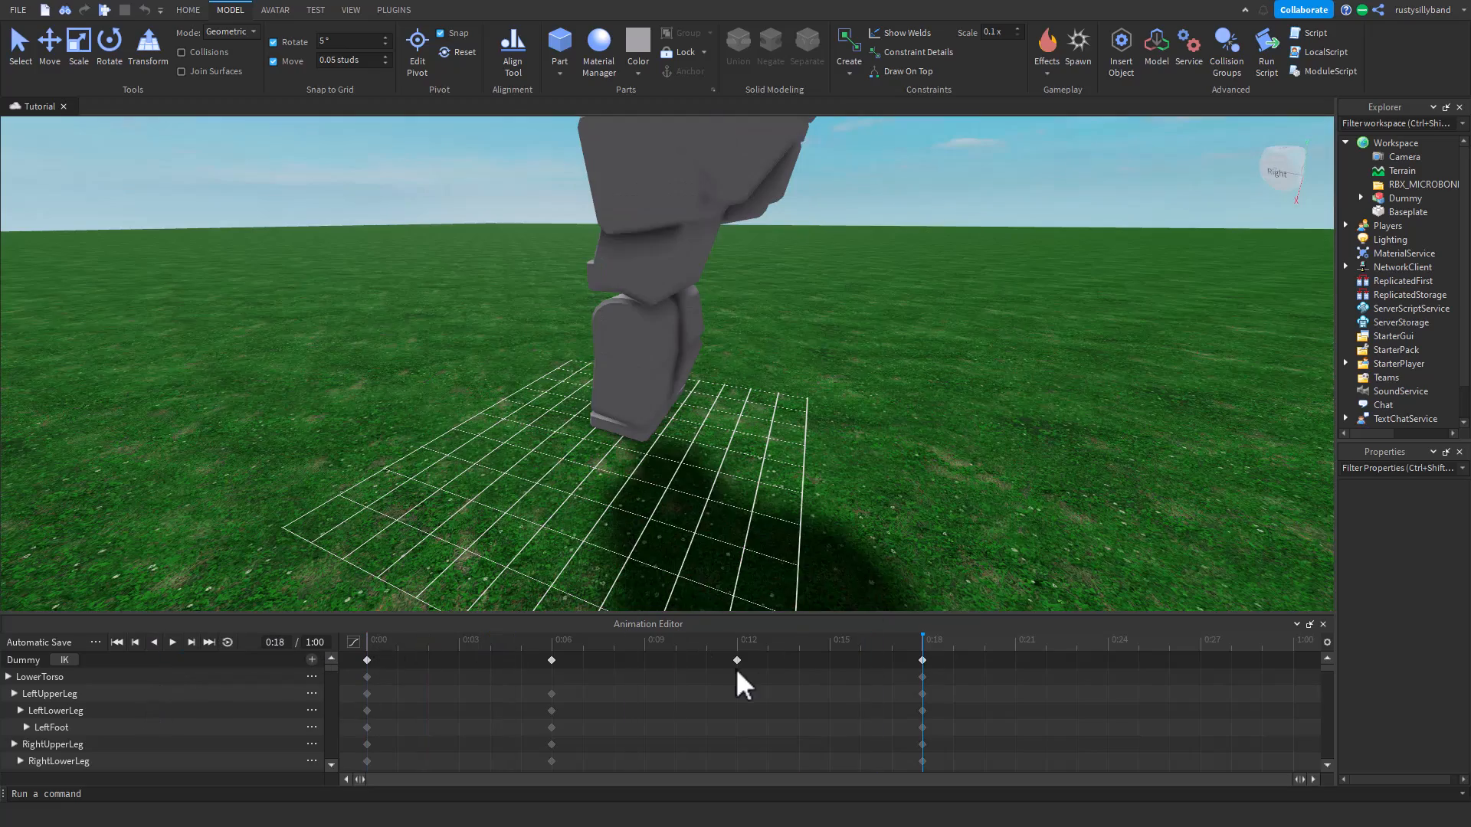
# - Try slower timing by moving the 0:12 keyframe to 0:15 and the 0:18 keyframe to 0:27, and preview it
pyautogui.moveTo(922, 660); pyautogui.dragTo(1201, 659)
pyautogui.moveTo(644, 661); pyautogui.dragTo(830, 660)
pyautogui.click(173, 642)
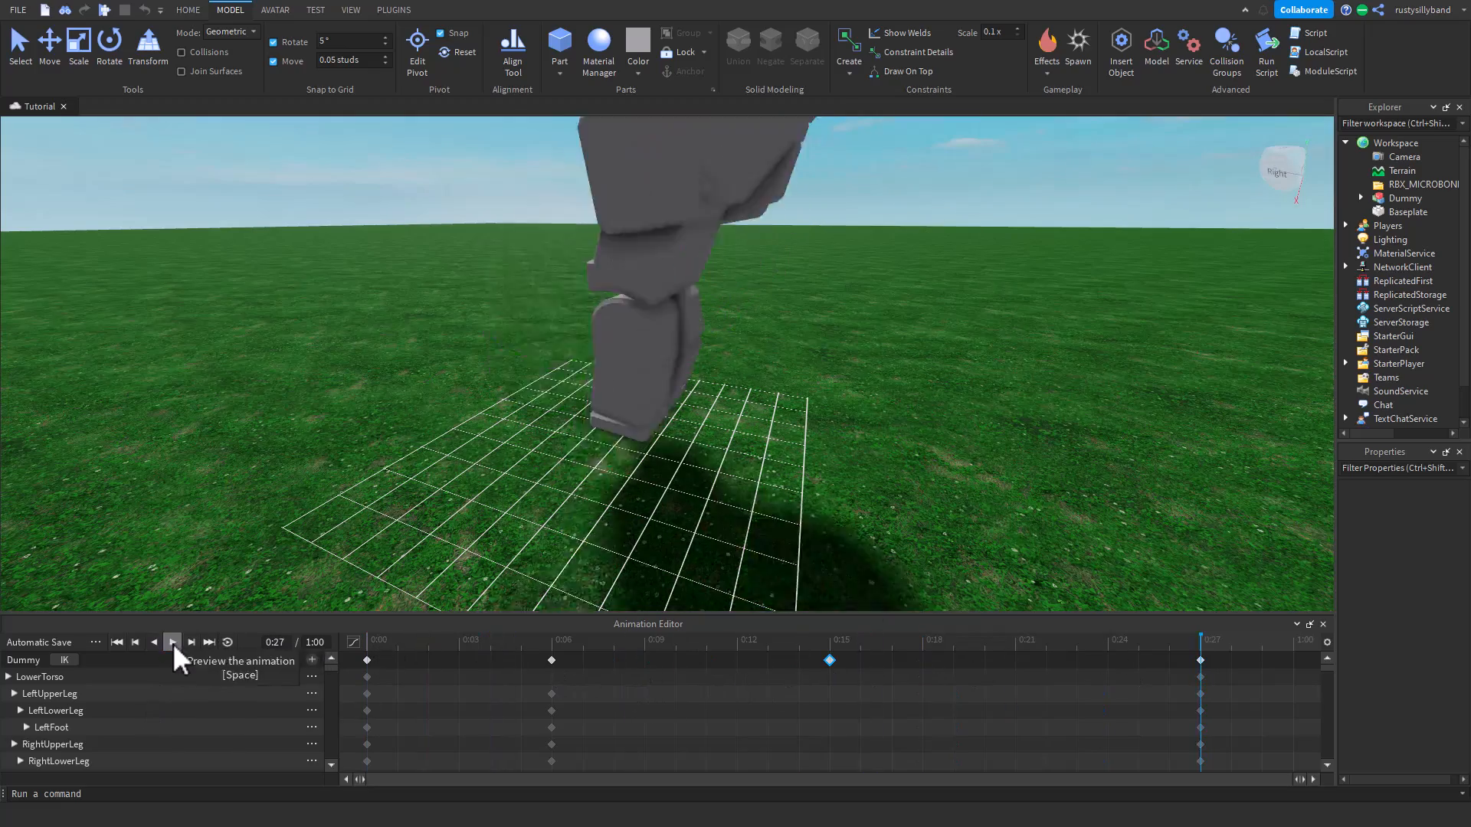
pyautogui.moveTo(674, 529); pyautogui.dragTo(710, 576, button='right')
pyautogui.rightClick(674, 659)
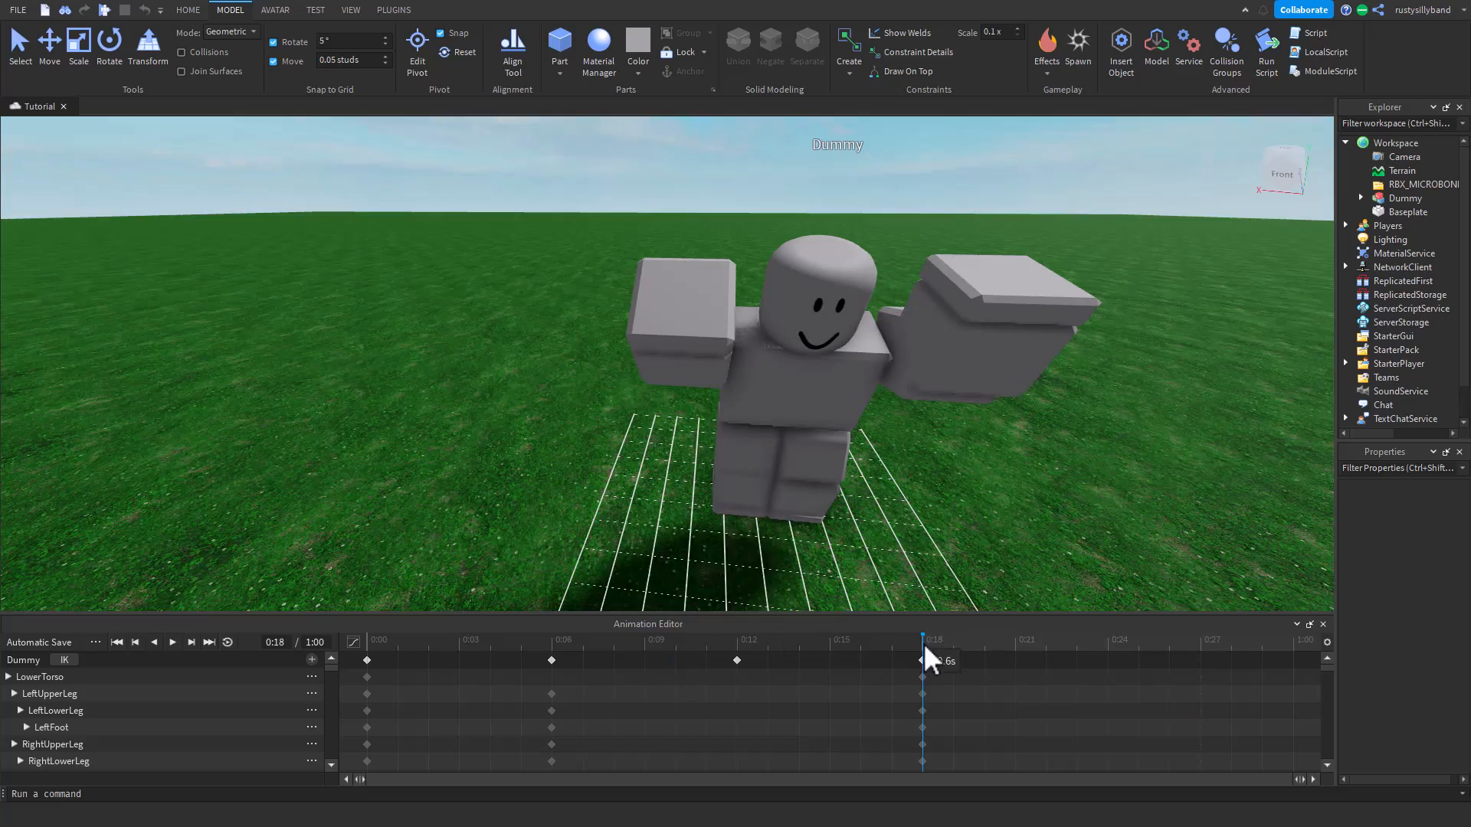
# - Return the playhead to 0:00 and replay the jump several times, examining its timing from the front and side
pyautogui.moveTo(911, 552); pyautogui.dragTo(884, 516, button='right')
pyautogui.moveTo(911, 646); pyautogui.dragTo(380, 656)
pyautogui.moveTo(642, 512); pyautogui.dragTo(489, 549, button='right')
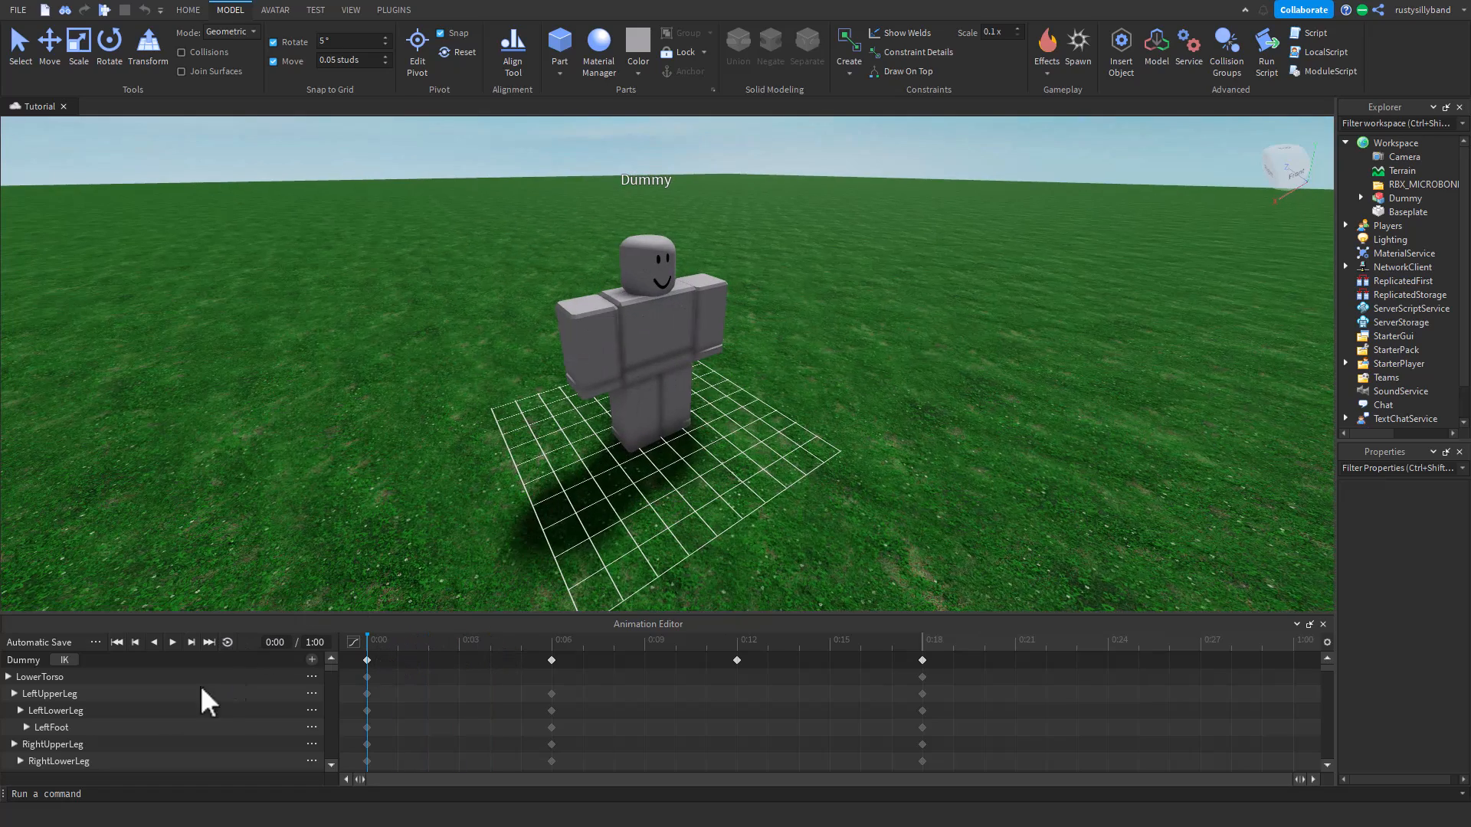
pyautogui.click(173, 642)
pyautogui.moveTo(632, 551); pyautogui.dragTo(627, 541, button='right')
pyautogui.scroll(3, 625, 543)
pyautogui.scroll(-3, 624, 543)
pyautogui.click(176, 642)
pyautogui.click(177, 642)
pyautogui.moveTo(648, 498)
pyautogui.mouseDown(button='right')
pyautogui.moveTo(654, 526)
pyautogui.moveTo(656, 507)
pyautogui.mouseUp(button='right')
pyautogui.scroll(3, 657, 514)
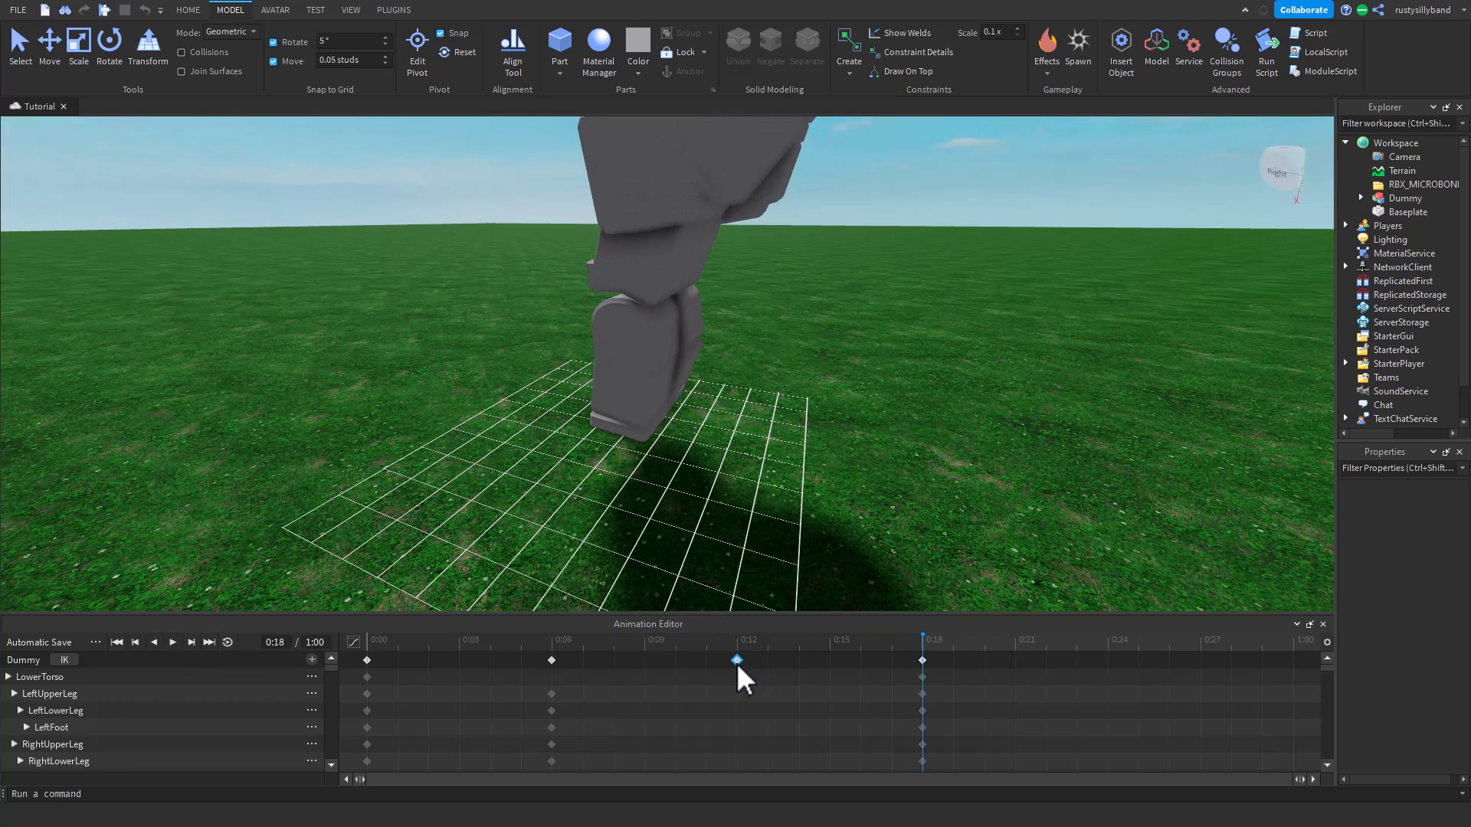
# - Try spreading the keyframes out, with the airborne pose at 0:27 and the arm-swing pose at 0:15, and play the result
pyautogui.click(540, 664)
pyautogui.click(922, 659)
pyautogui.moveTo(922, 659); pyautogui.dragTo(1199, 659)
pyautogui.moveTo(645, 659); pyautogui.dragTo(826, 658)
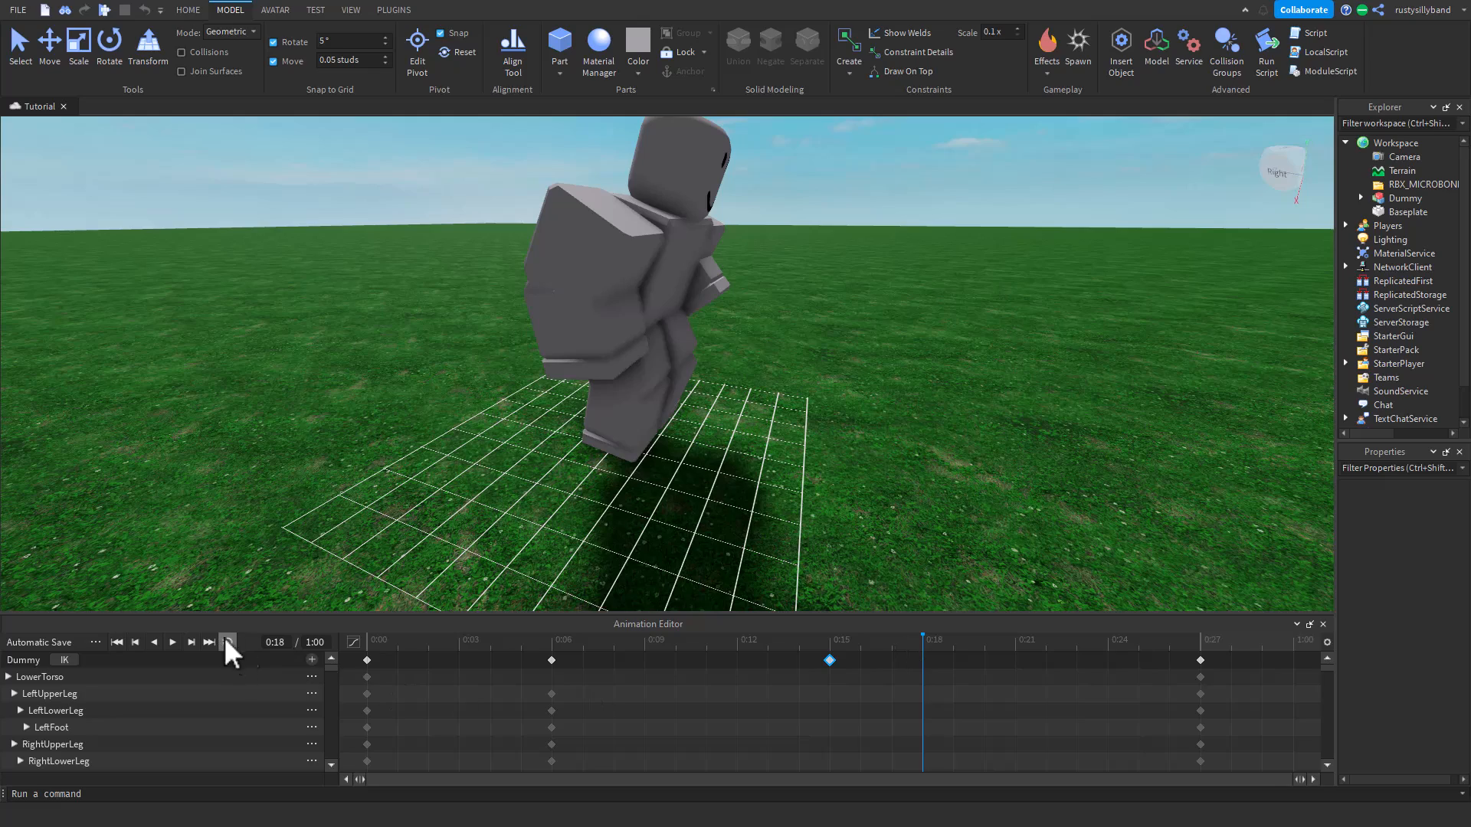
pyautogui.click(172, 642)
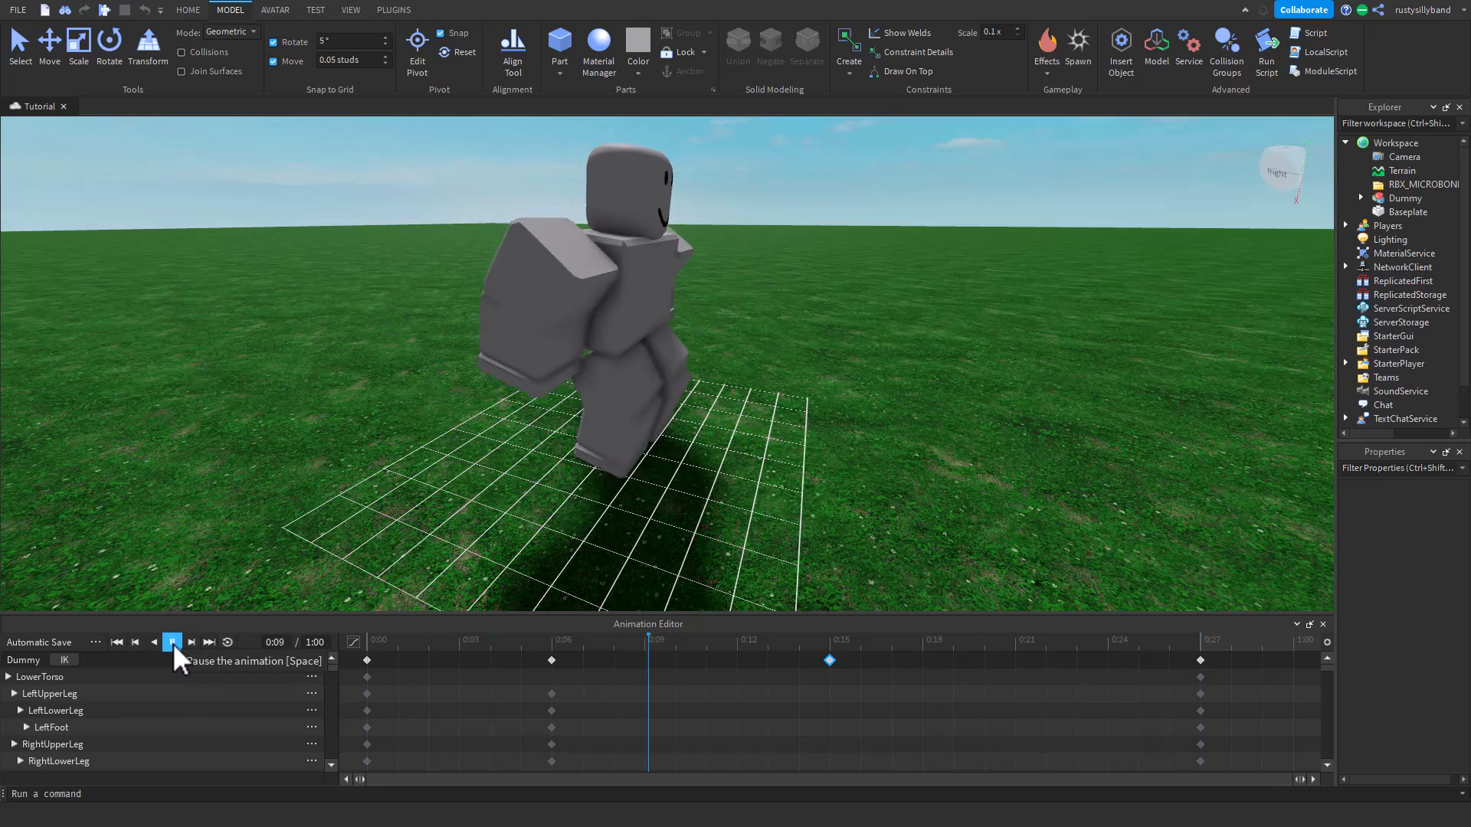
pyautogui.scroll(8, 517, 495)
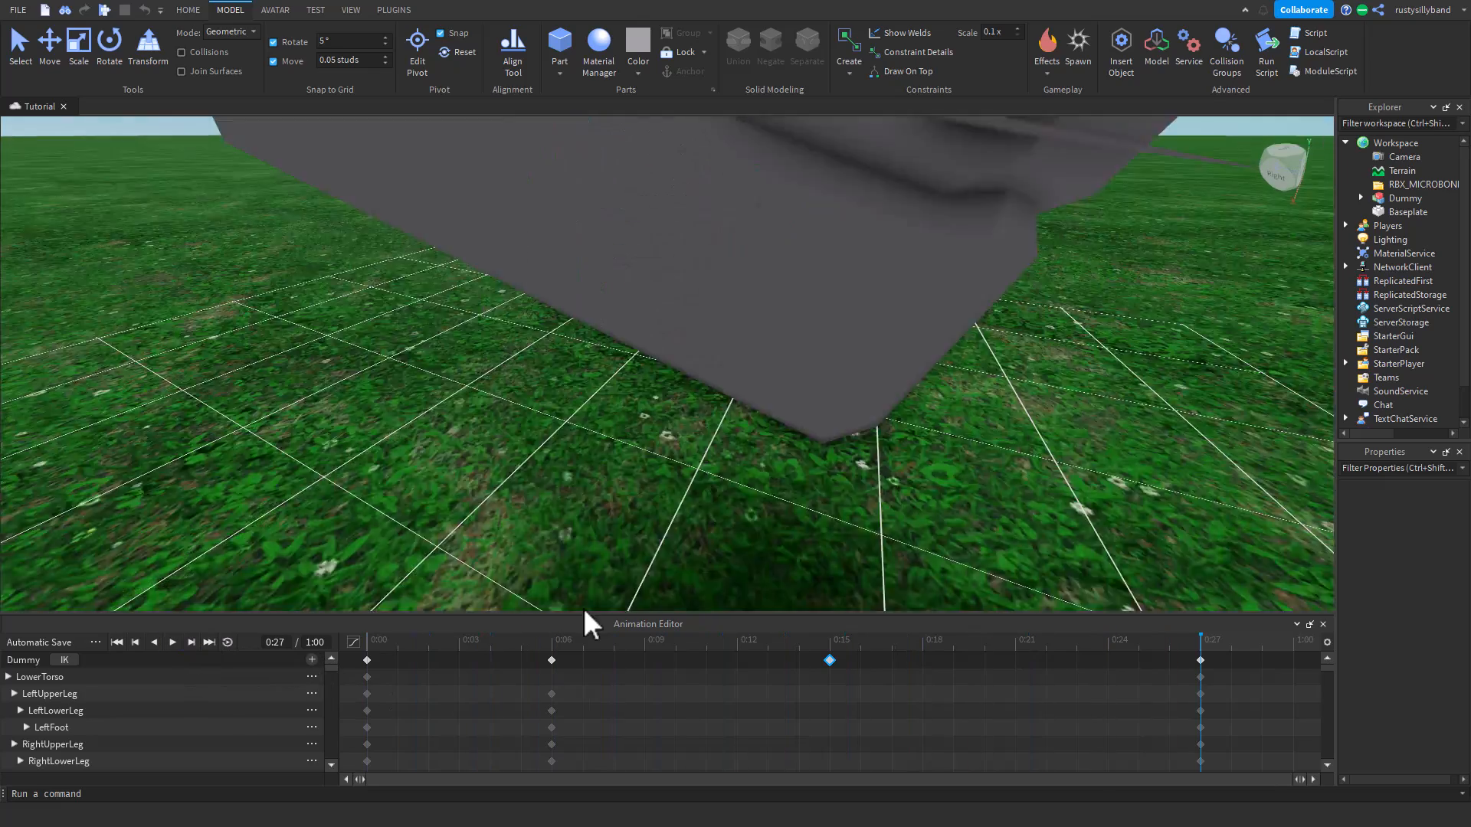
pyautogui.scroll(-8, 682, 532)
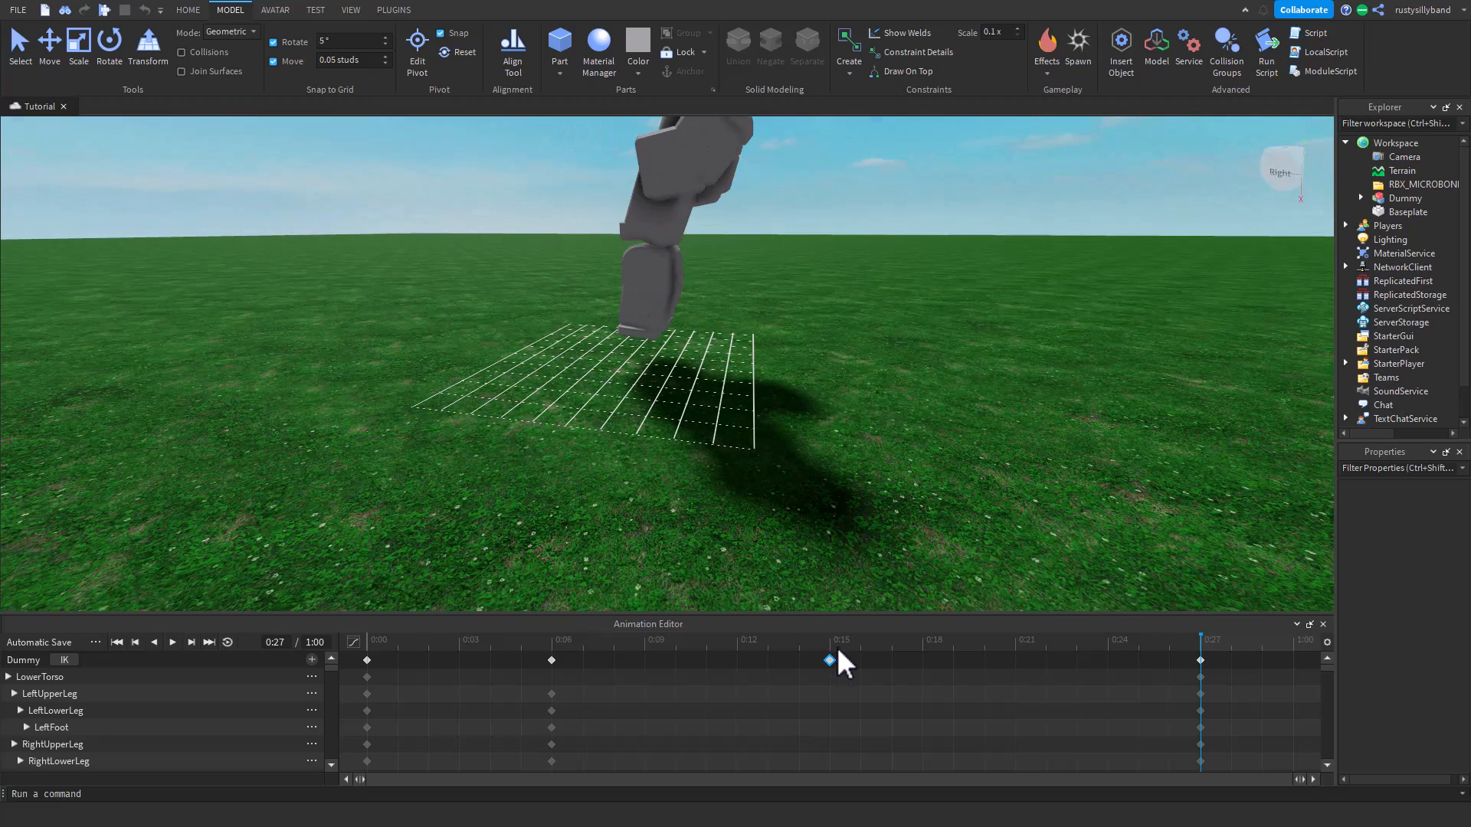
# - Try the arm-swing keyframe at 0:10 with a pasted copy placed at 0:15, and preview the jump
pyautogui.rightClick(675, 660)
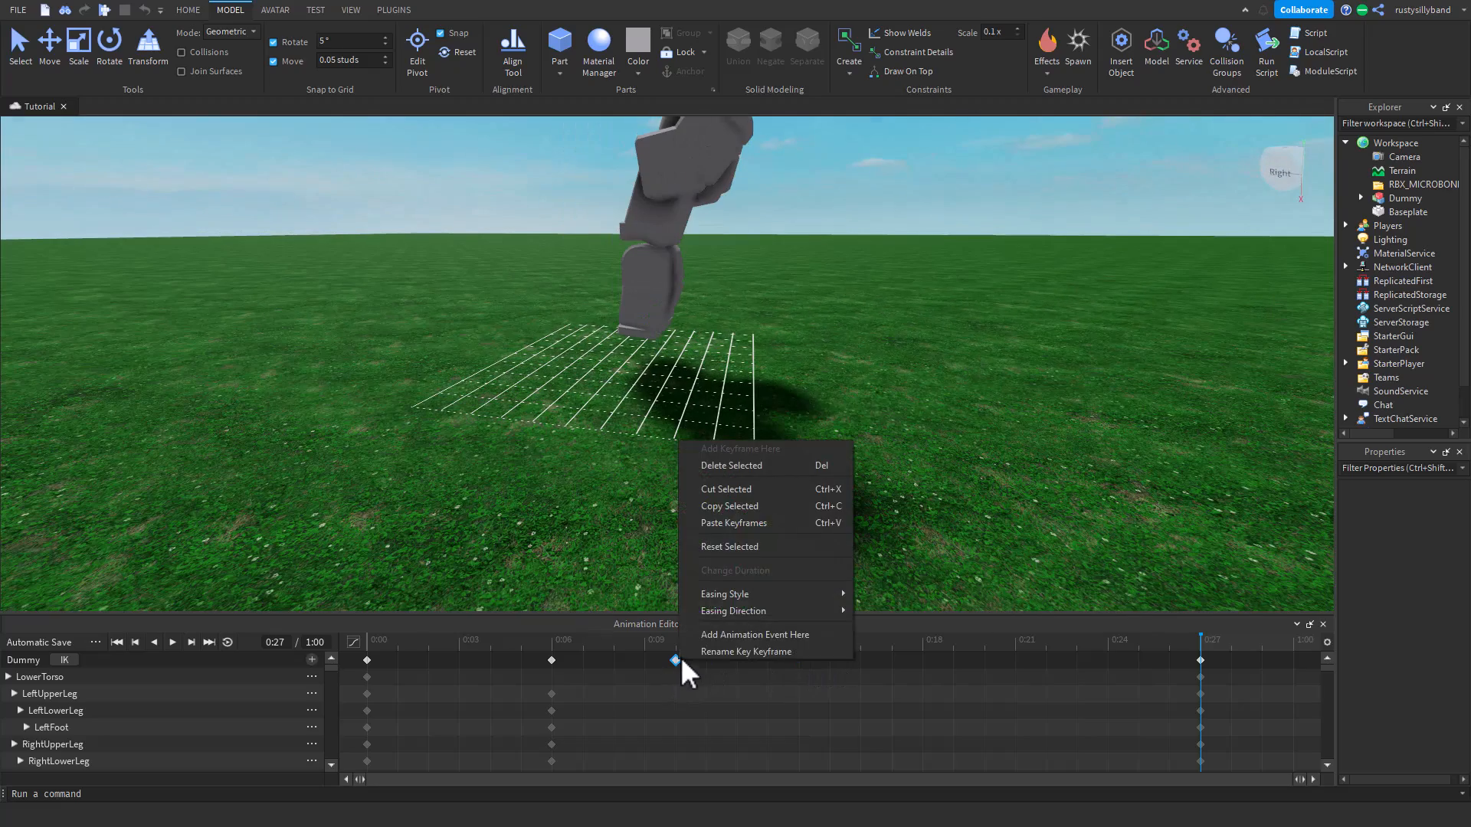
pyautogui.click(735, 505)
pyautogui.click(889, 659)
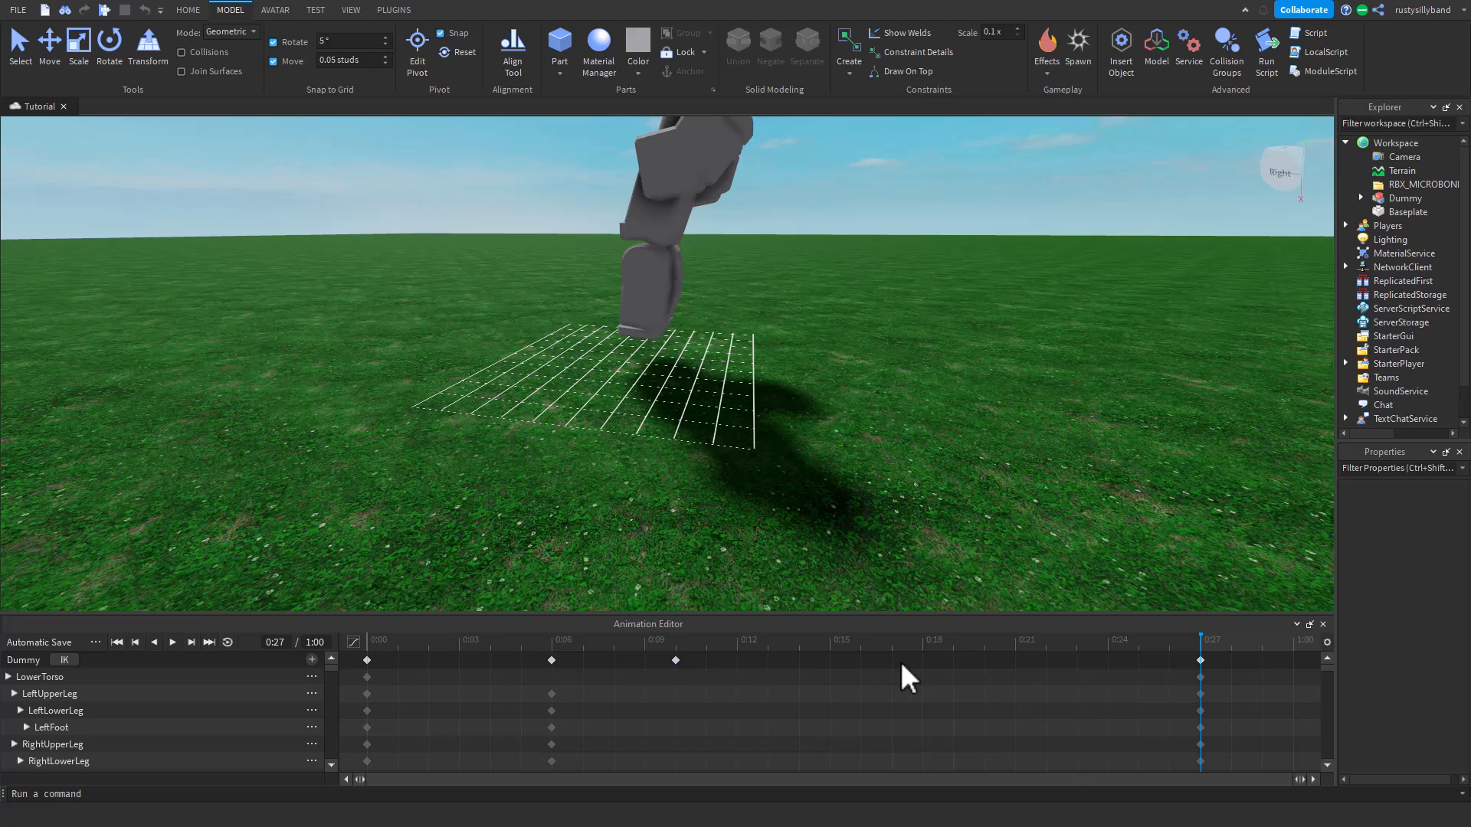
pyautogui.rightClick(903, 664)
pyautogui.click(958, 743)
pyautogui.click(173, 642)
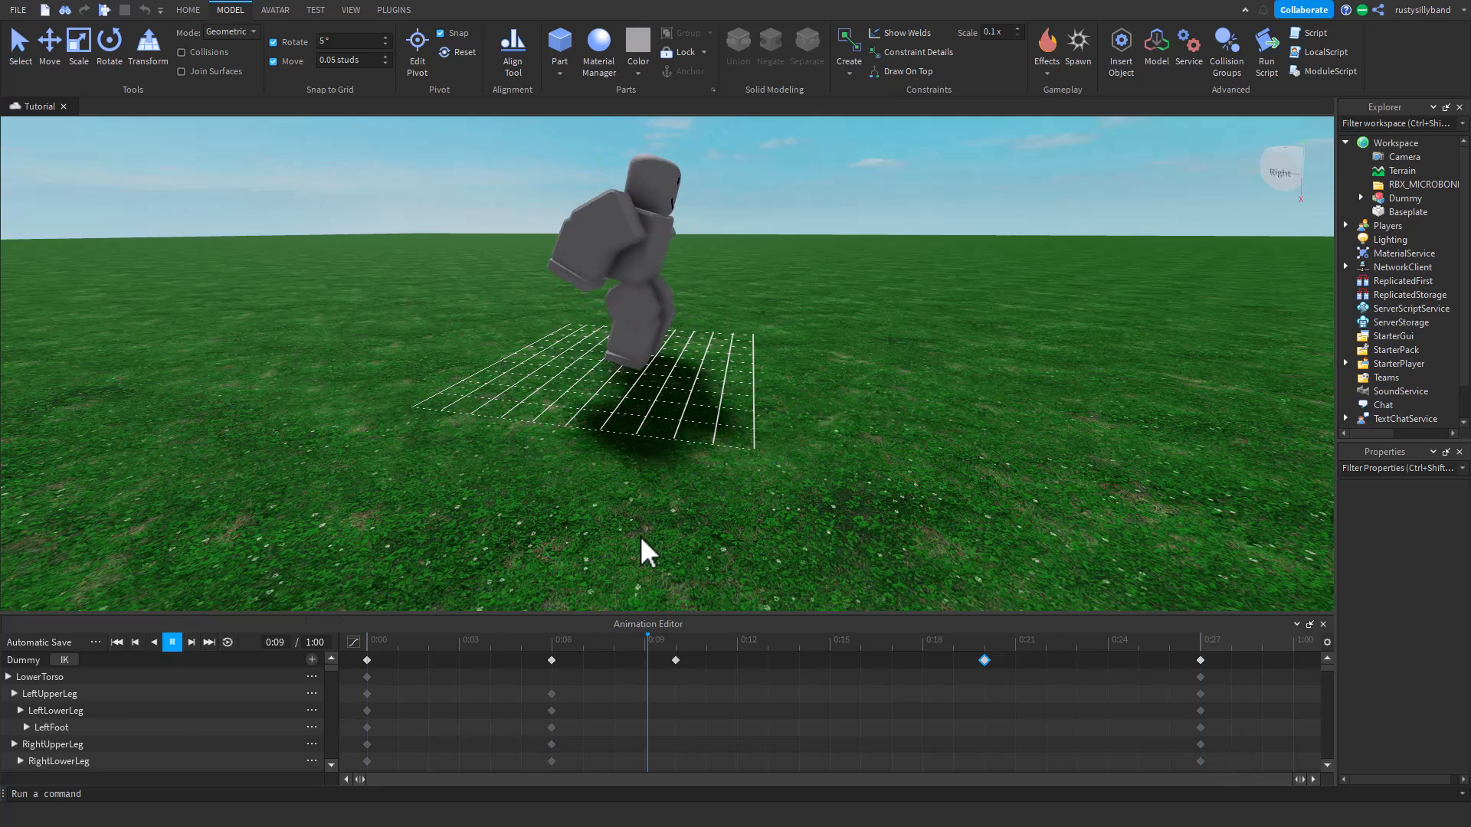
pyautogui.scroll(5, 642, 531)
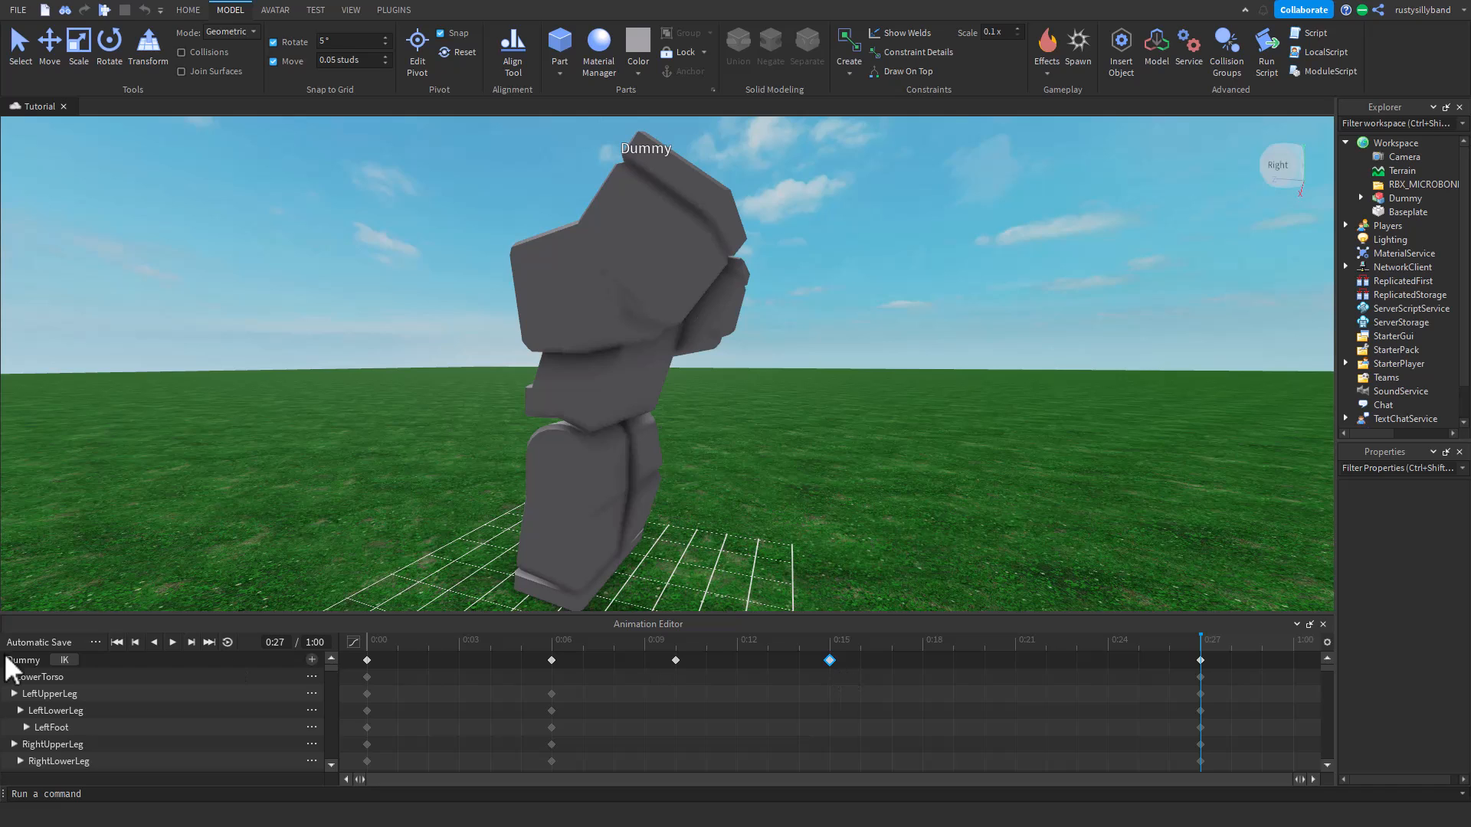
pyautogui.click(173, 642)
pyautogui.moveTo(490, 494); pyautogui.dragTo(622, 565, button='right')
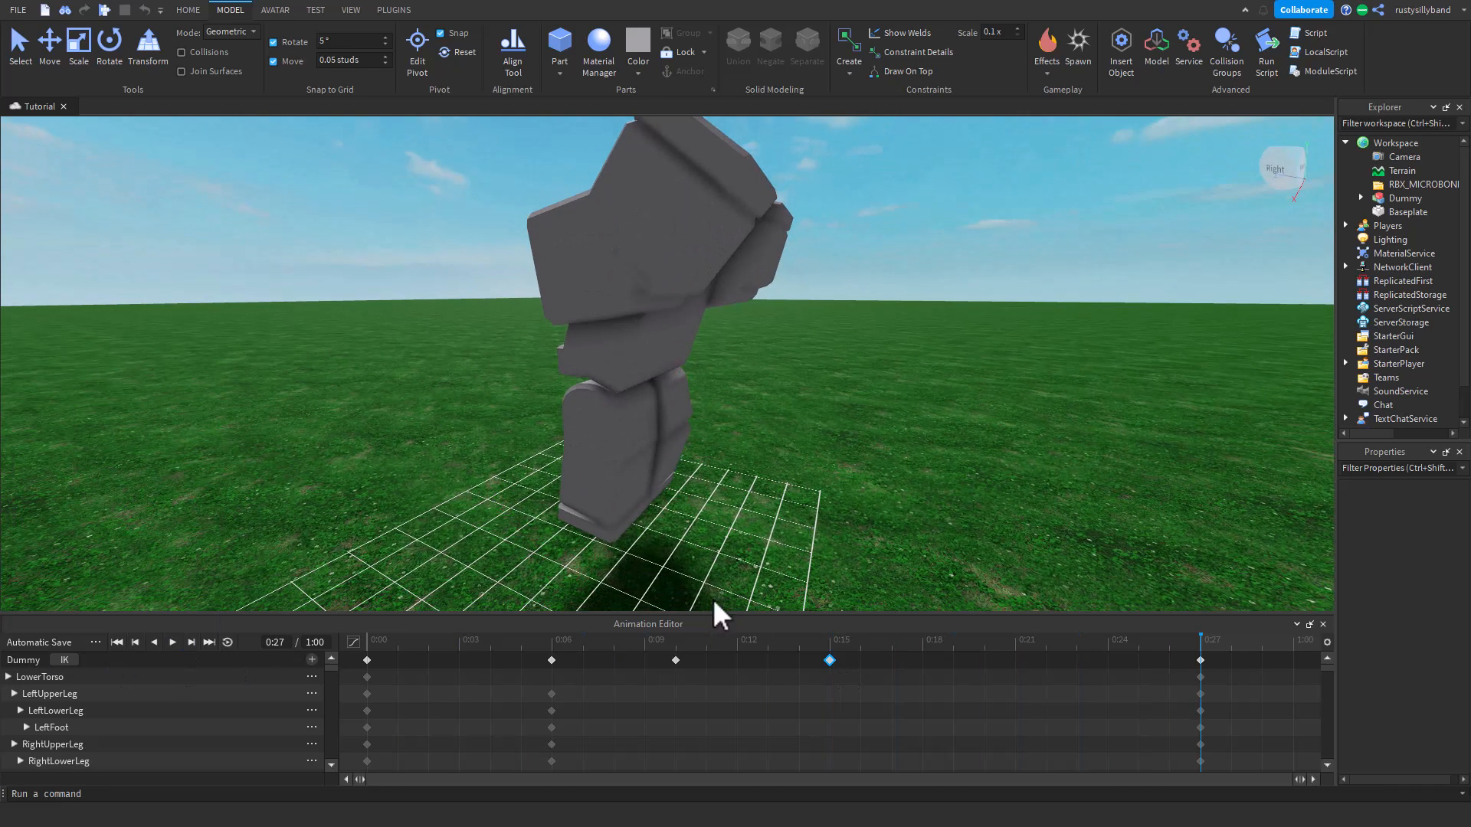
# - Move the airborne keyframe to 0:18 and the arm-swing keyframe to 0:12, and play the animation
pyautogui.moveTo(1200, 659); pyautogui.dragTo(922, 657)
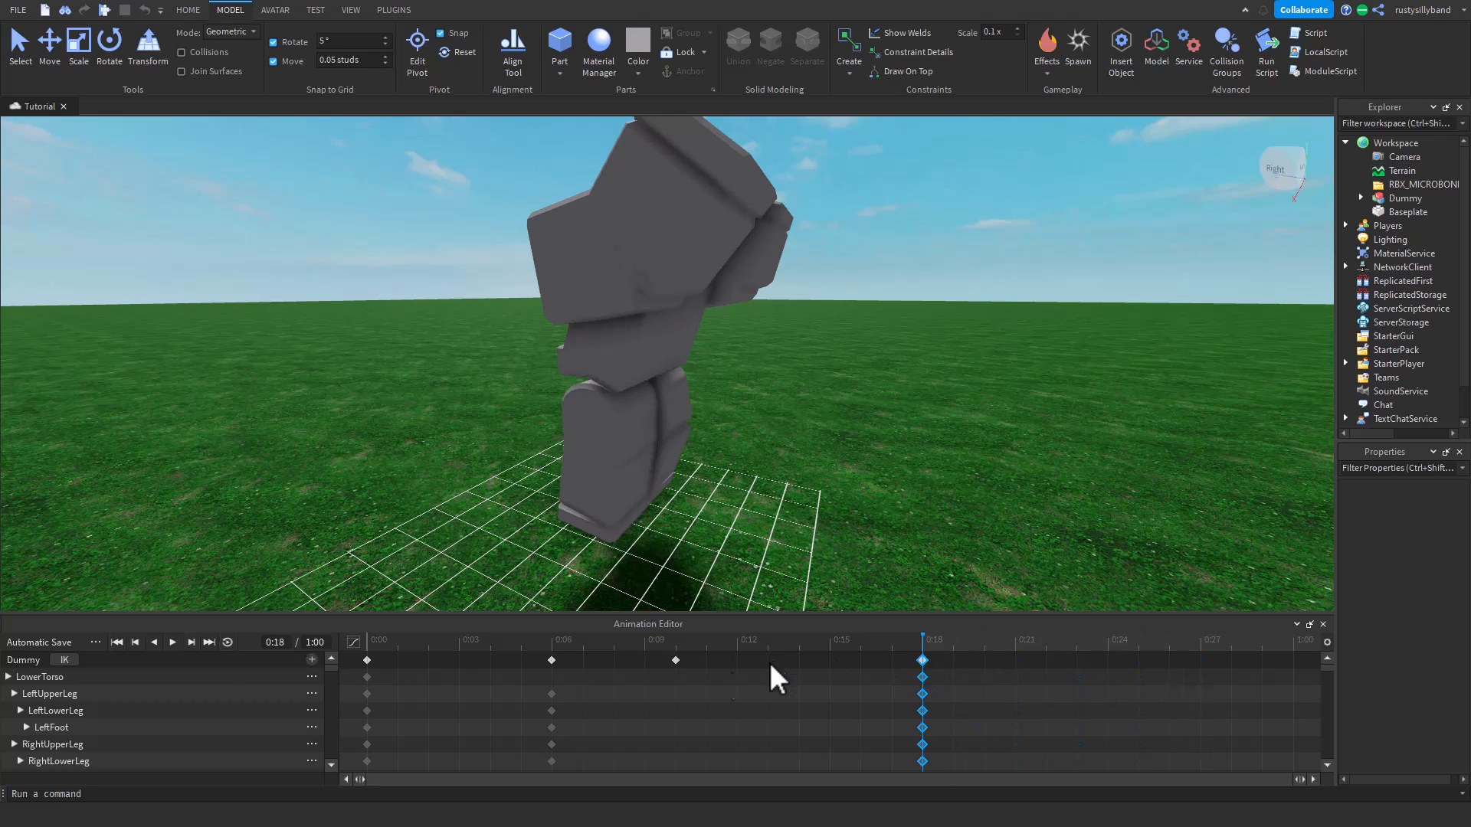
pyautogui.click(168, 643)
pyautogui.click(678, 668)
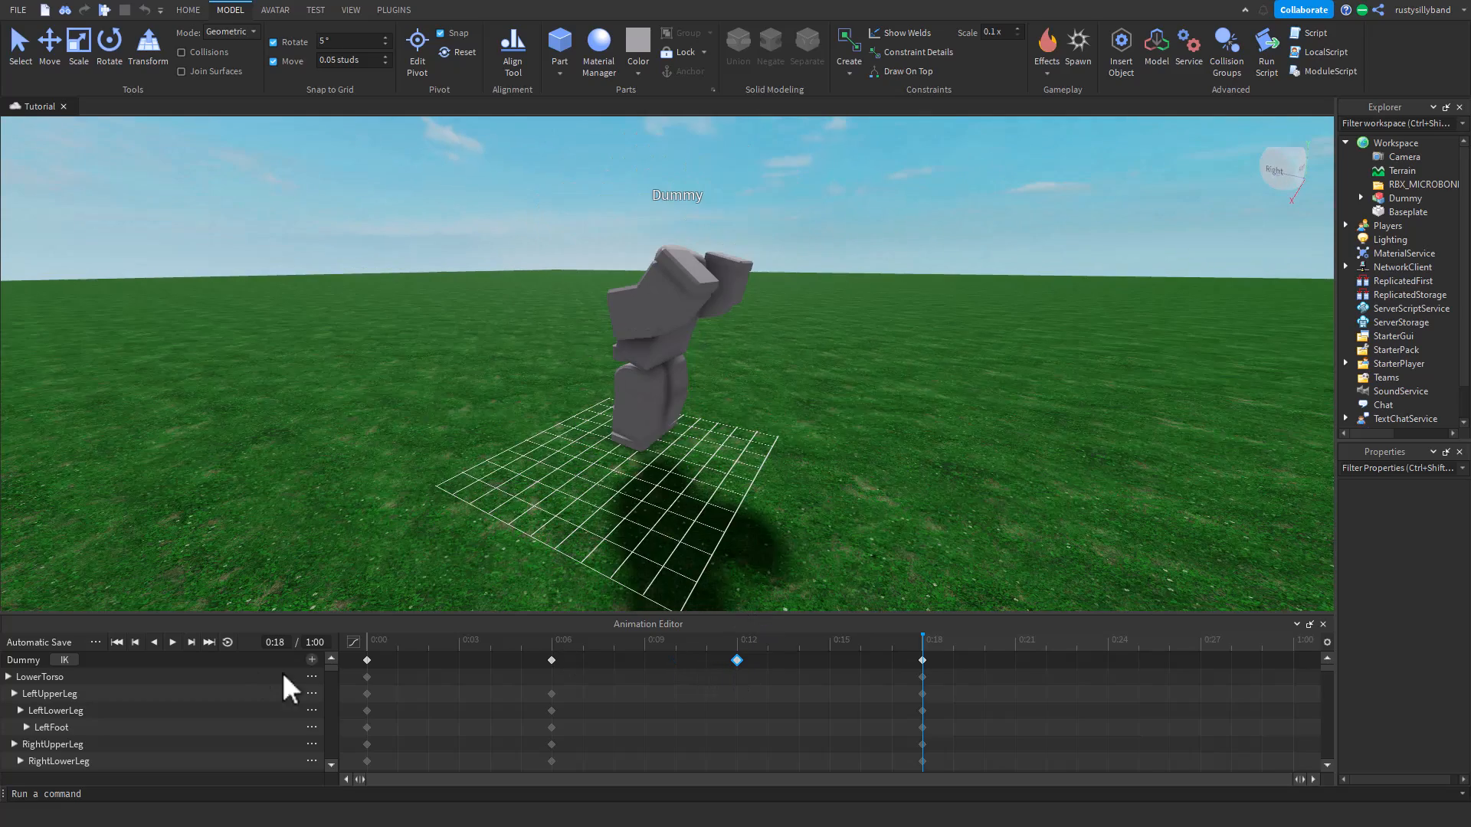
pyautogui.click(172, 642)
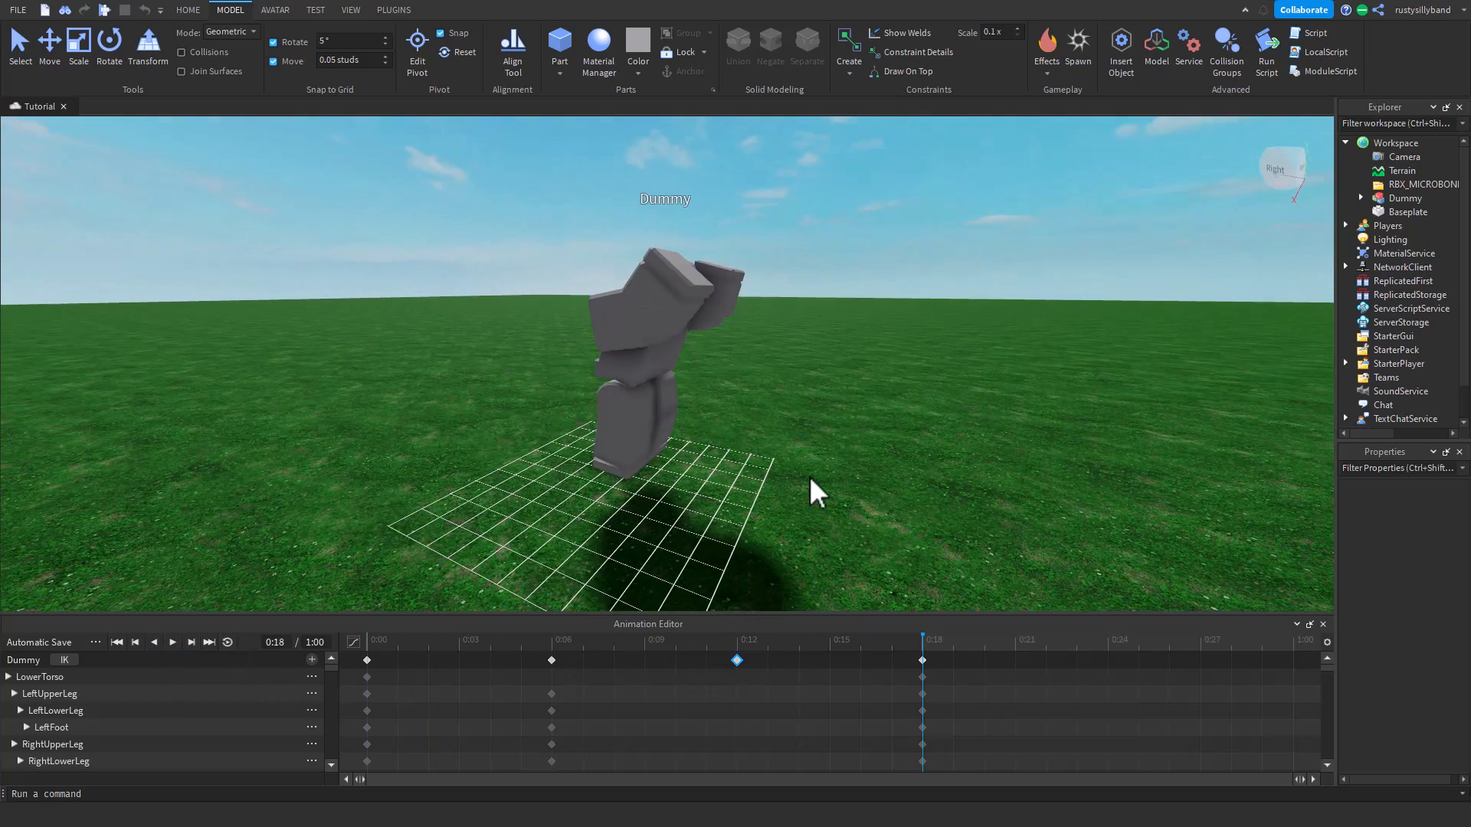
# - Copy the crouch keyframe at 0:06 and paste it at 0:24 as the landing pose
pyautogui.moveTo(924, 636); pyautogui.dragTo(1110, 642)
pyautogui.moveTo(851, 399); pyautogui.dragTo(536, 611, button='right')
pyautogui.scroll(3, 766, 434)
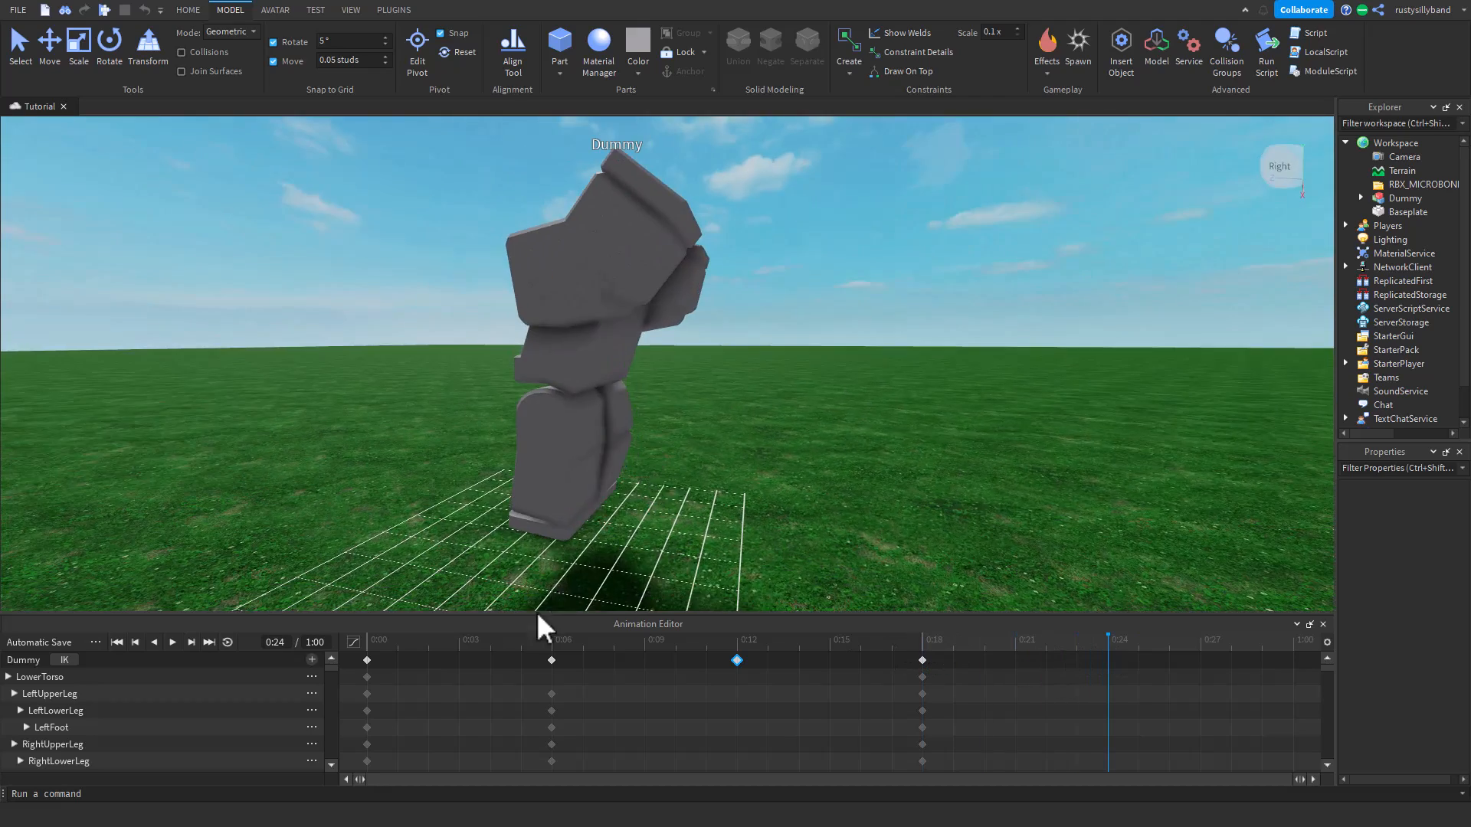
pyautogui.click(551, 659)
pyautogui.rightClick(550, 659)
pyautogui.click(627, 504)
pyautogui.rightClick(1109, 655)
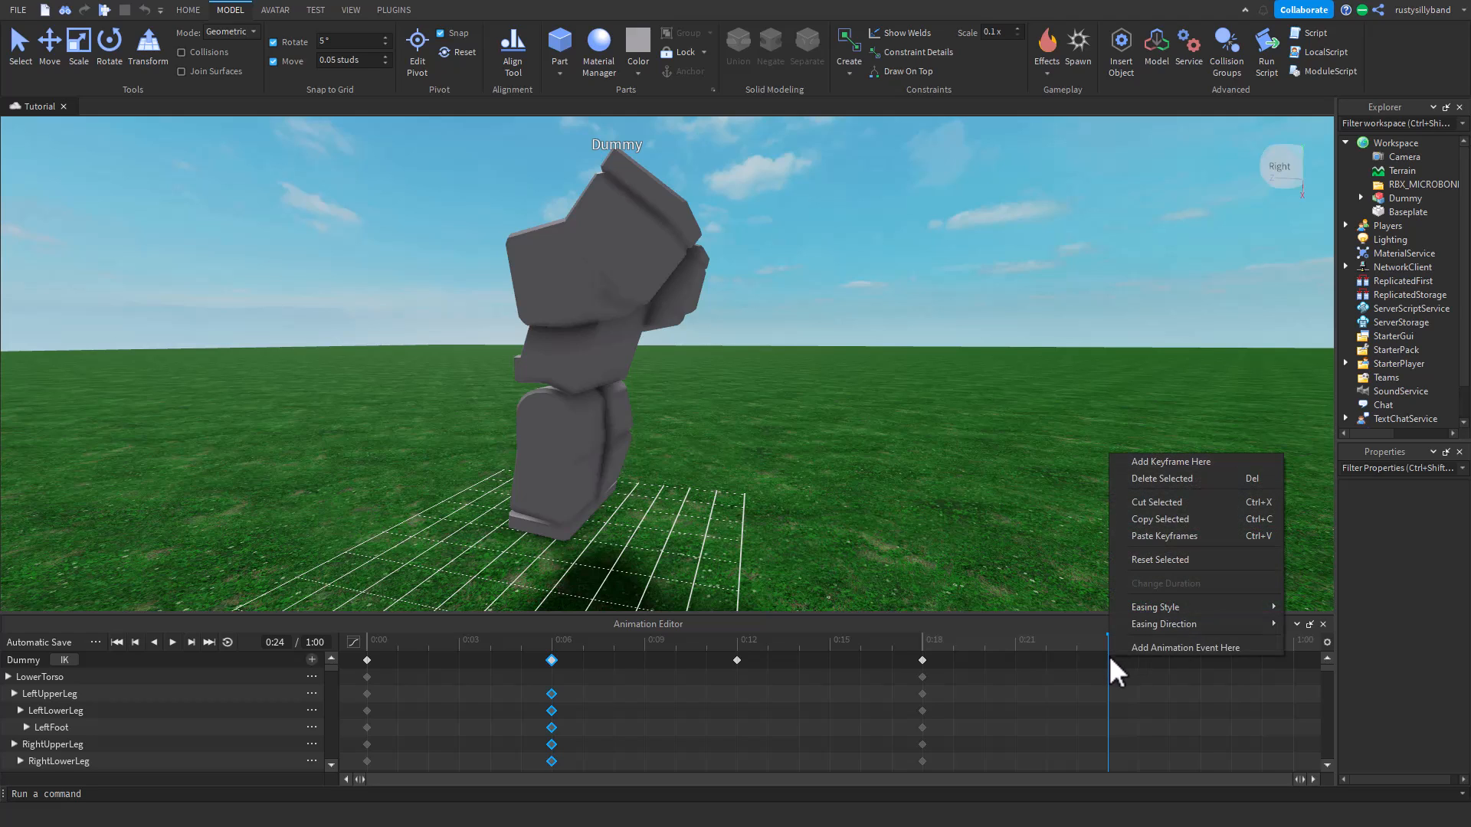
pyautogui.click(1161, 534)
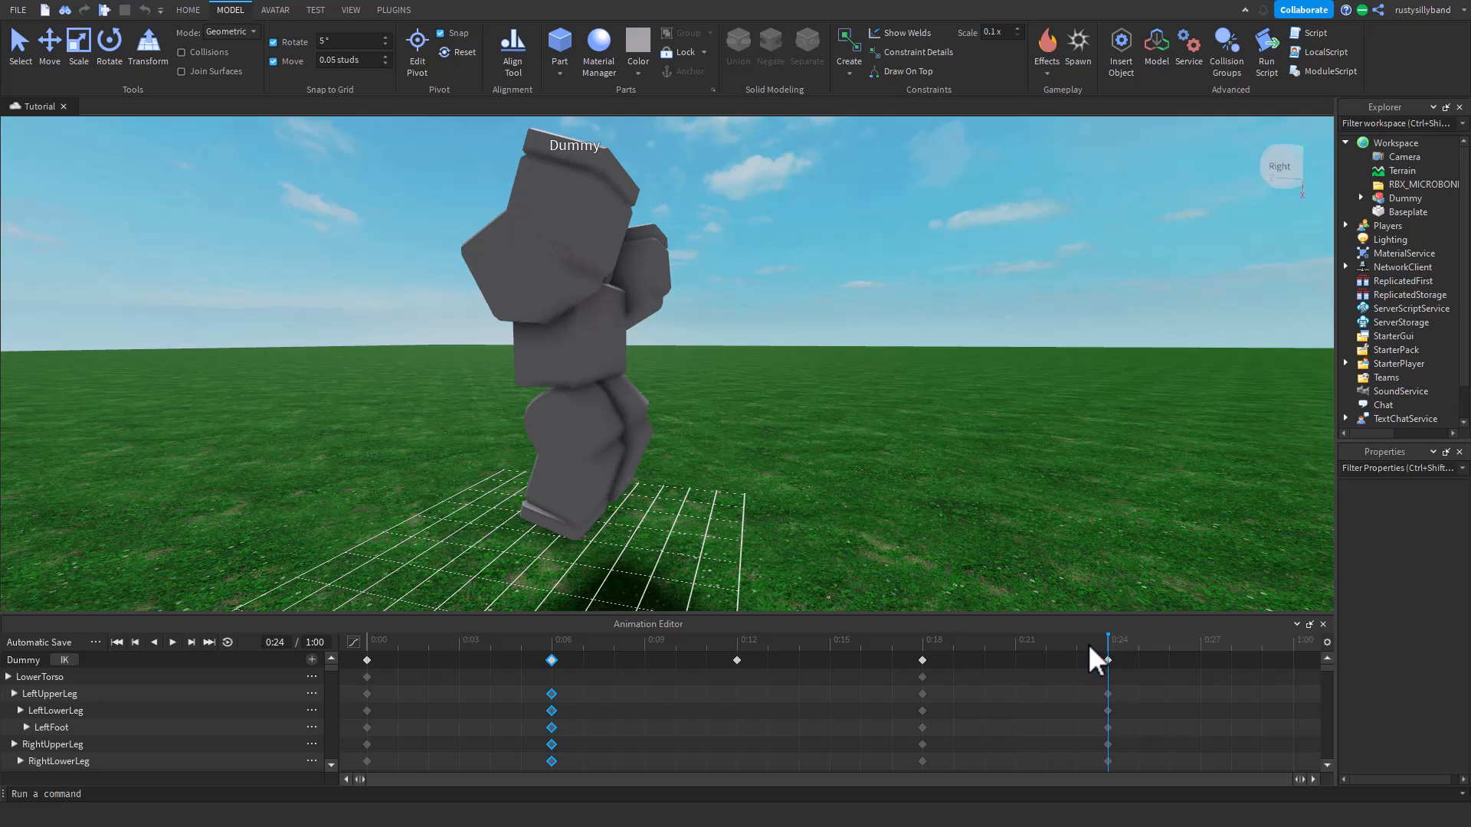
# - Try lowering the dummy's lower torso with the Move tool at the 0:24 keyframe, and undo the move
pyautogui.moveTo(1097, 638); pyautogui.dragTo(666, 503)
pyautogui.moveTo(1109, 638)
pyautogui.mouseDown()
pyautogui.moveTo(922, 647)
pyautogui.moveTo(1094, 636)
pyautogui.mouseUp()
pyautogui.click(1107, 660)
pyautogui.press('d')
pyautogui.moveTo(866, 524); pyautogui.dragTo(781, 505, button='right')
pyautogui.click(748, 358)
pyautogui.moveTo(749, 359); pyautogui.dragTo(701, 386)
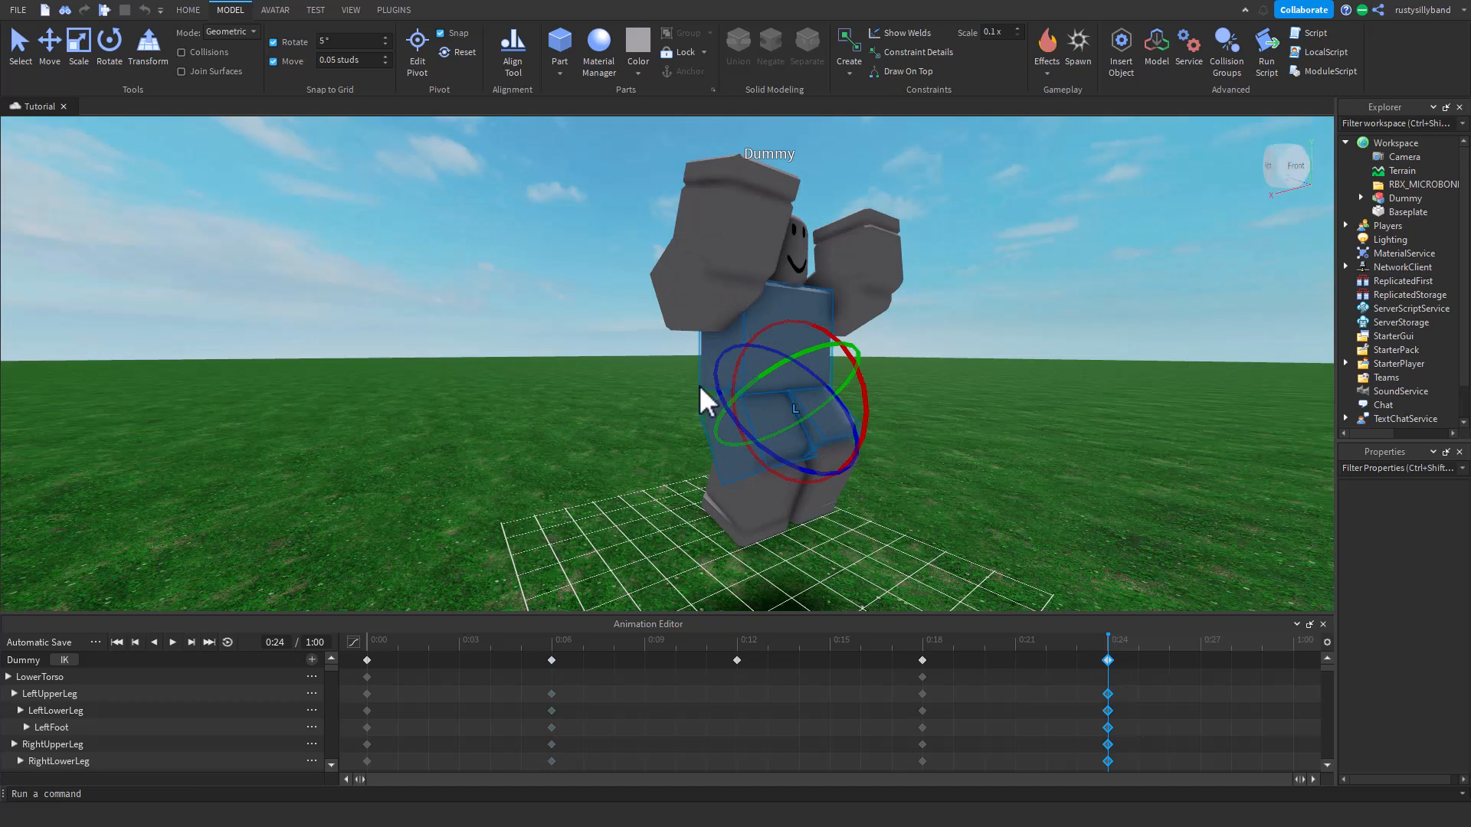
pyautogui.click(49, 42)
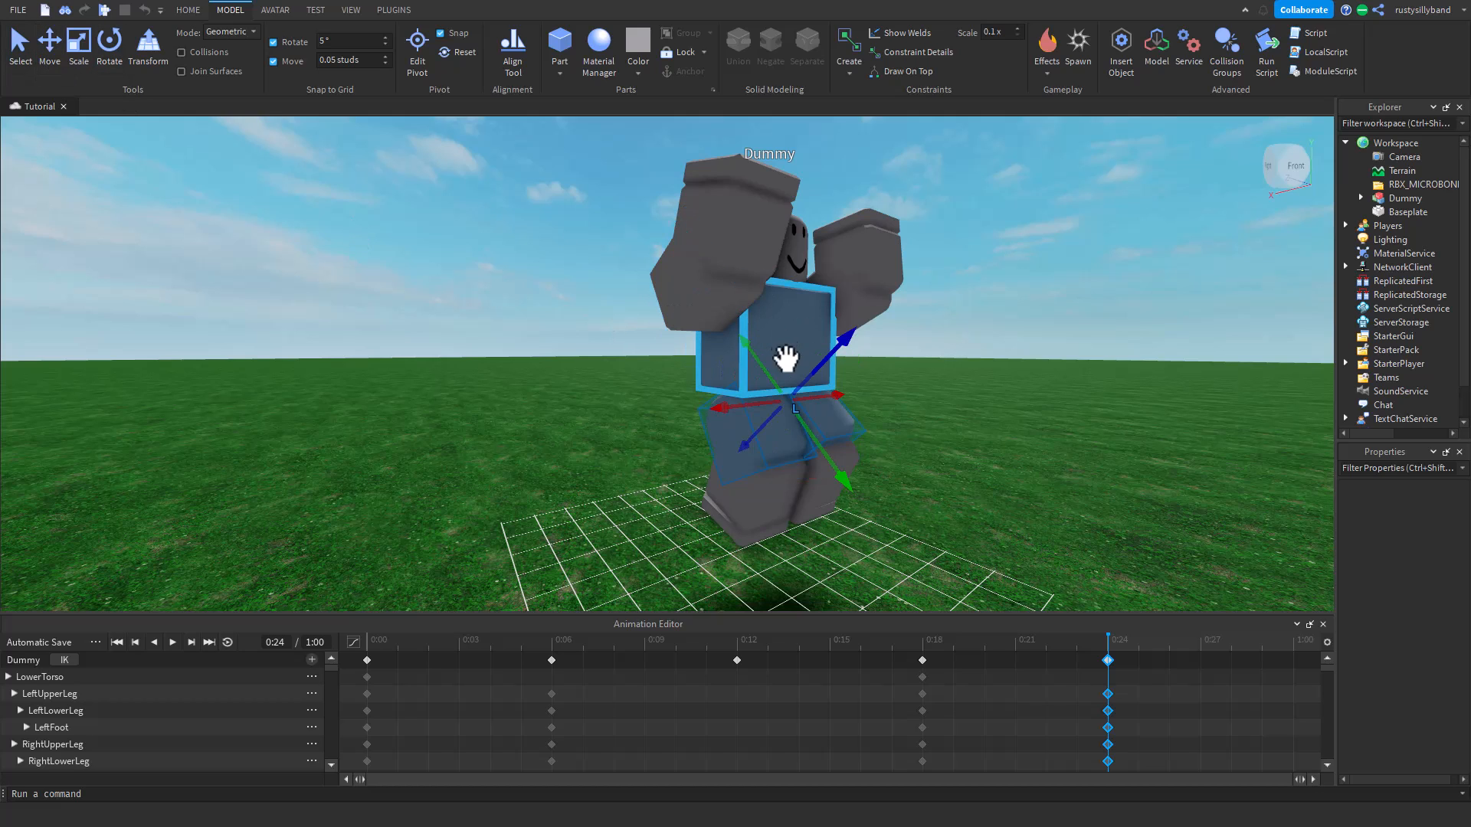
pyautogui.moveTo(788, 423)
pyautogui.mouseDown()
pyautogui.moveTo(788, 407)
pyautogui.moveTo(776, 422)
pyautogui.mouseUp()
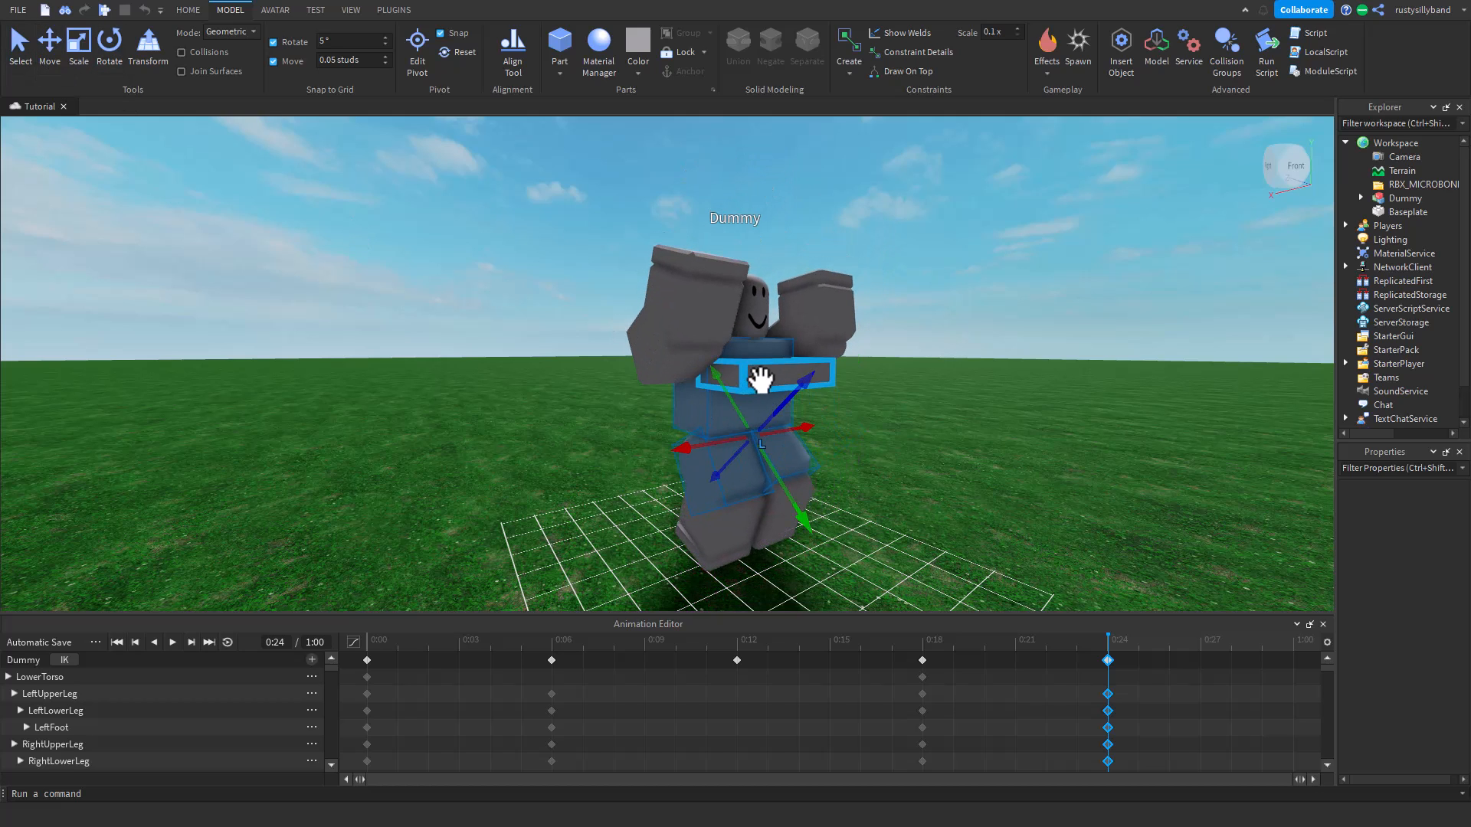
pyautogui.hotkey('ctrl', 'z')
# - Move the dummy's lower torso down at 0:24 to bring the landing crouch to the ground
pyautogui.moveTo(743, 392); pyautogui.dragTo(740, 395, button='right')
pyautogui.press('w')
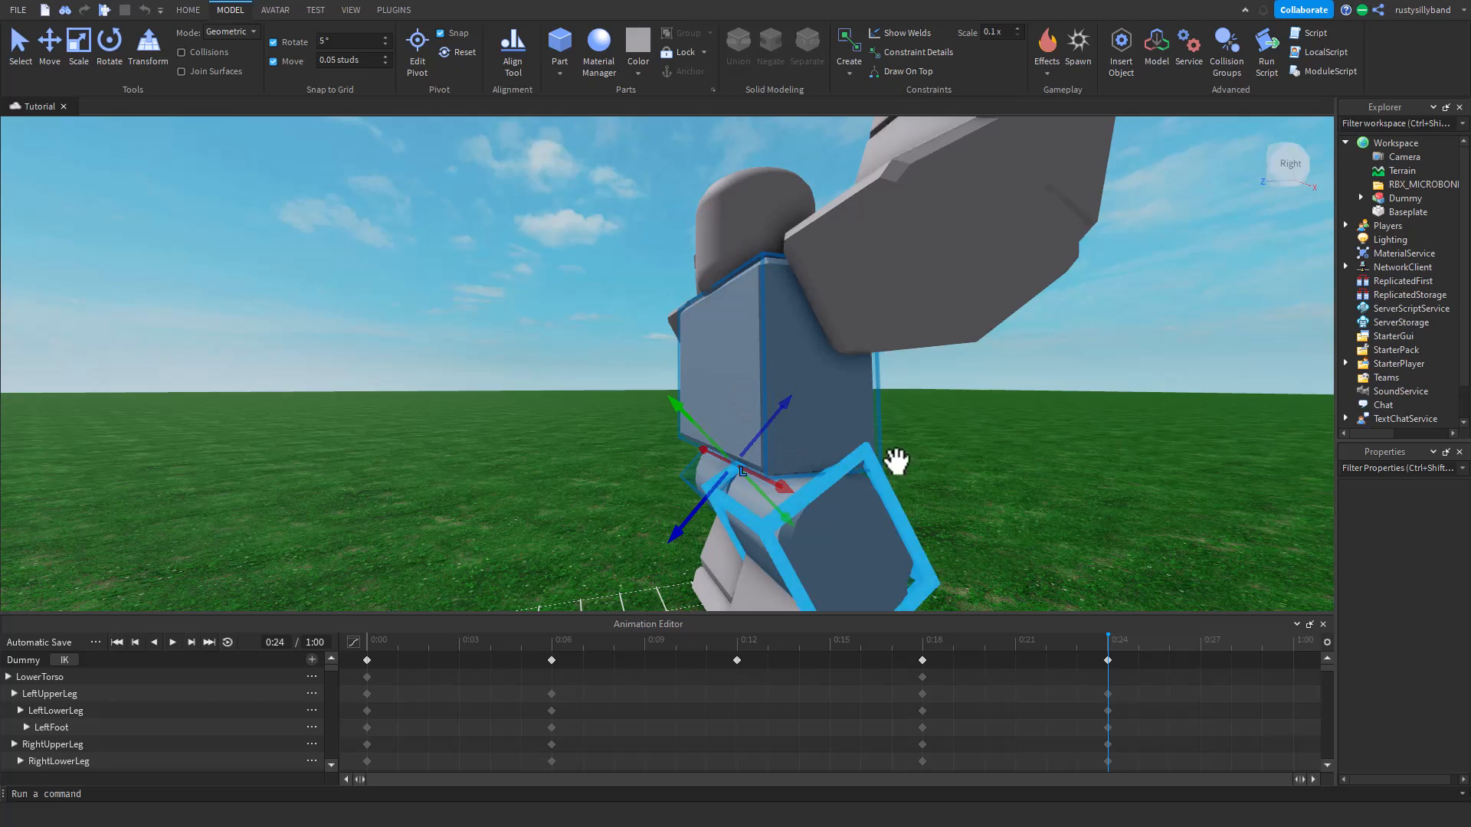
pyautogui.click(1360, 198)
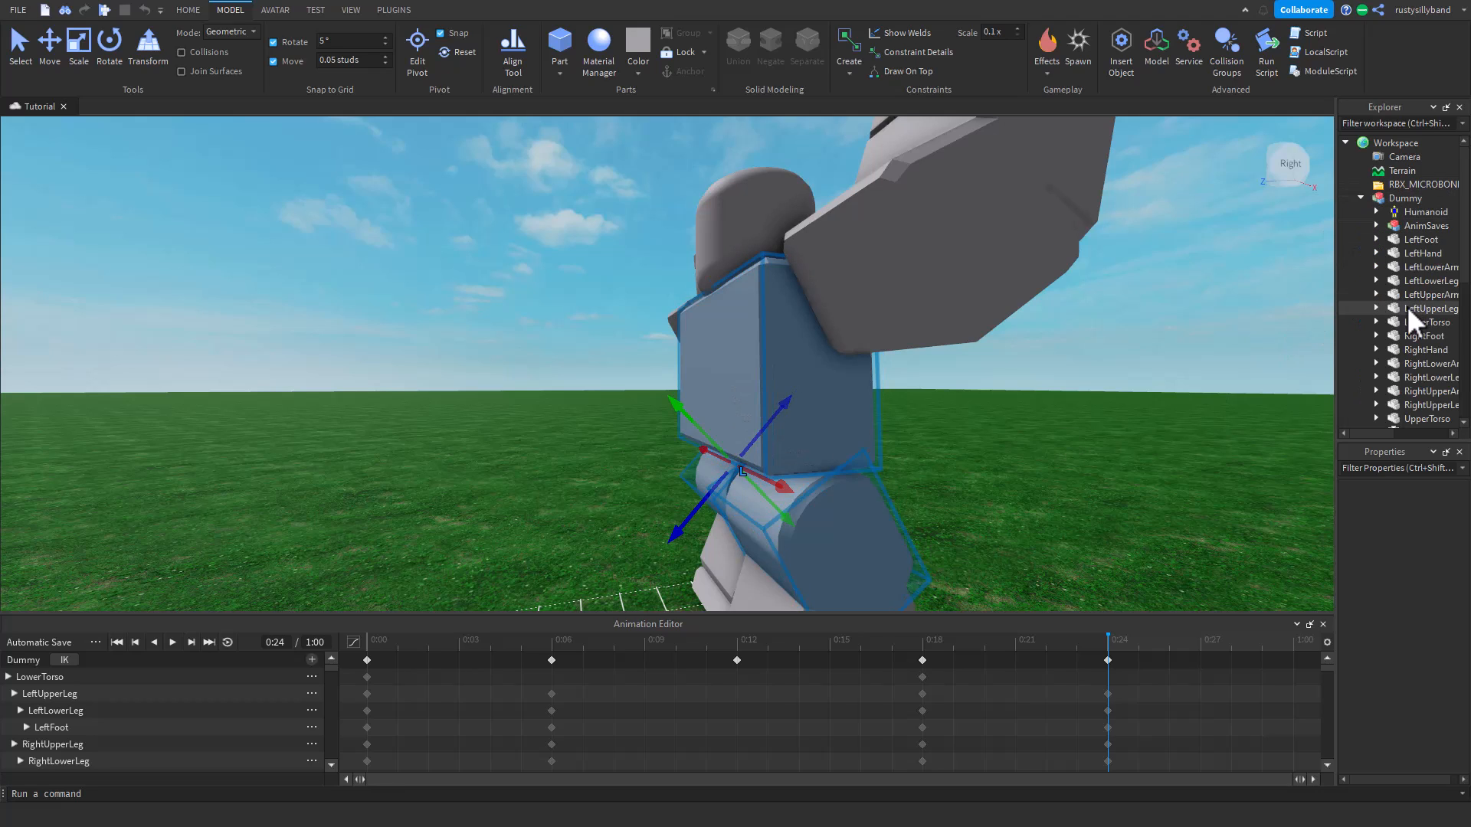
pyautogui.scroll(-1, 1406, 314)
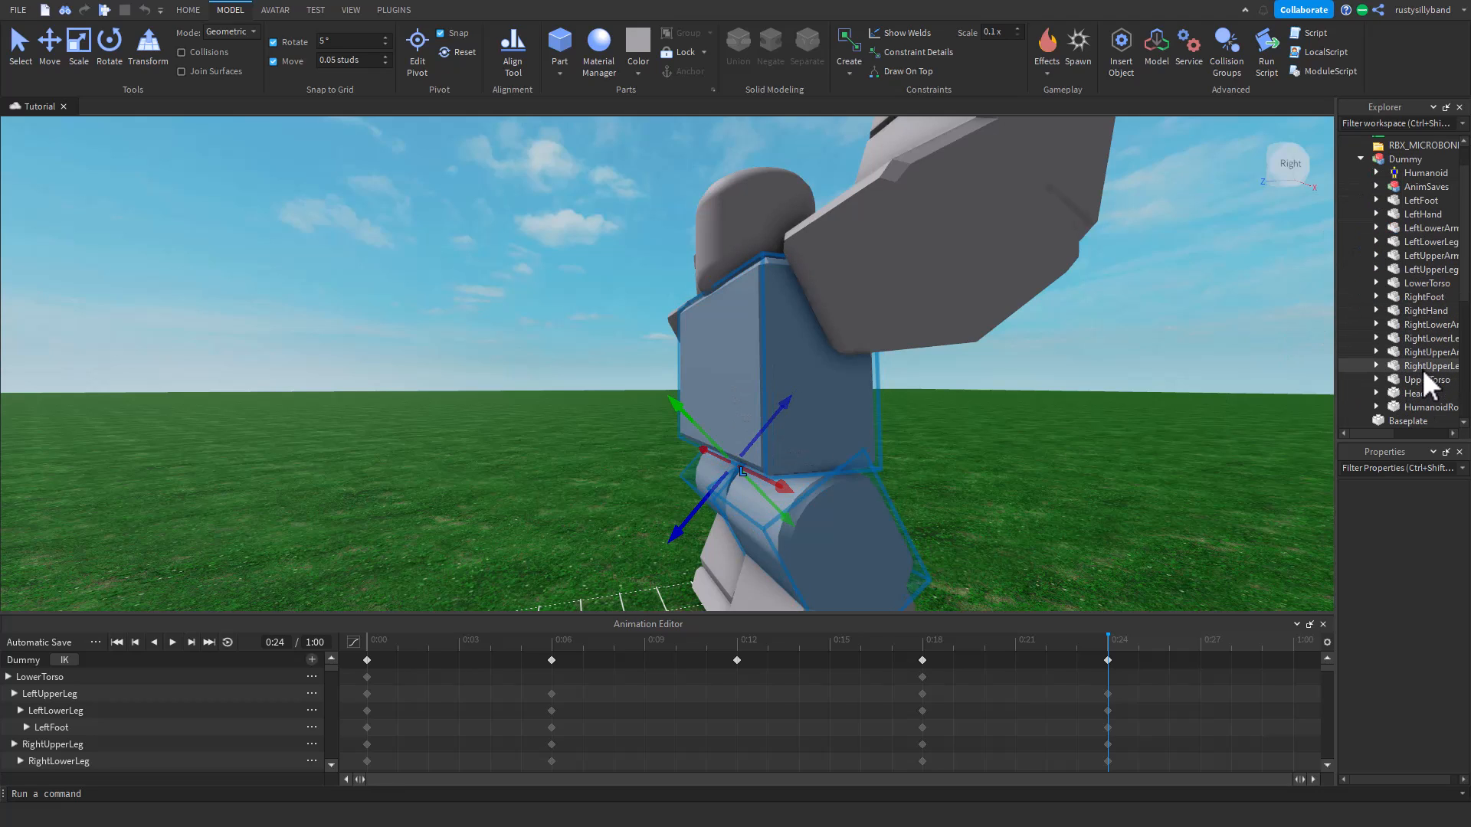
pyautogui.moveTo(665, 518); pyautogui.dragTo(734, 483, button='right')
pyautogui.press('s')
pyautogui.moveTo(500, 309); pyautogui.dragTo(488, 364)
pyautogui.moveTo(586, 361); pyautogui.dragTo(586, 361, button='right')
pyautogui.moveTo(682, 416); pyautogui.dragTo(685, 415, button='right')
pyautogui.press('a')
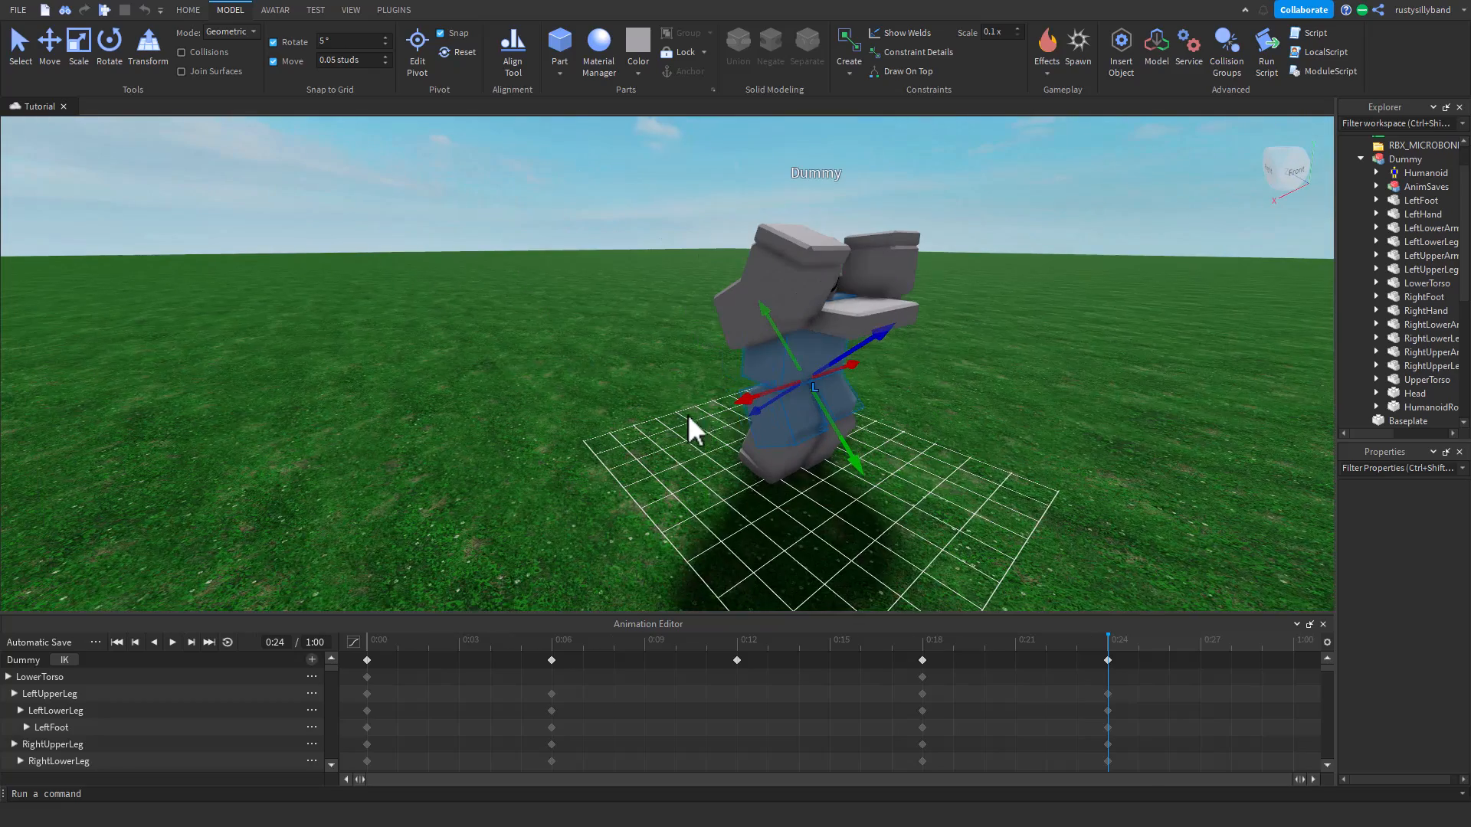
pyautogui.moveTo(841, 358); pyautogui.dragTo(843, 358)
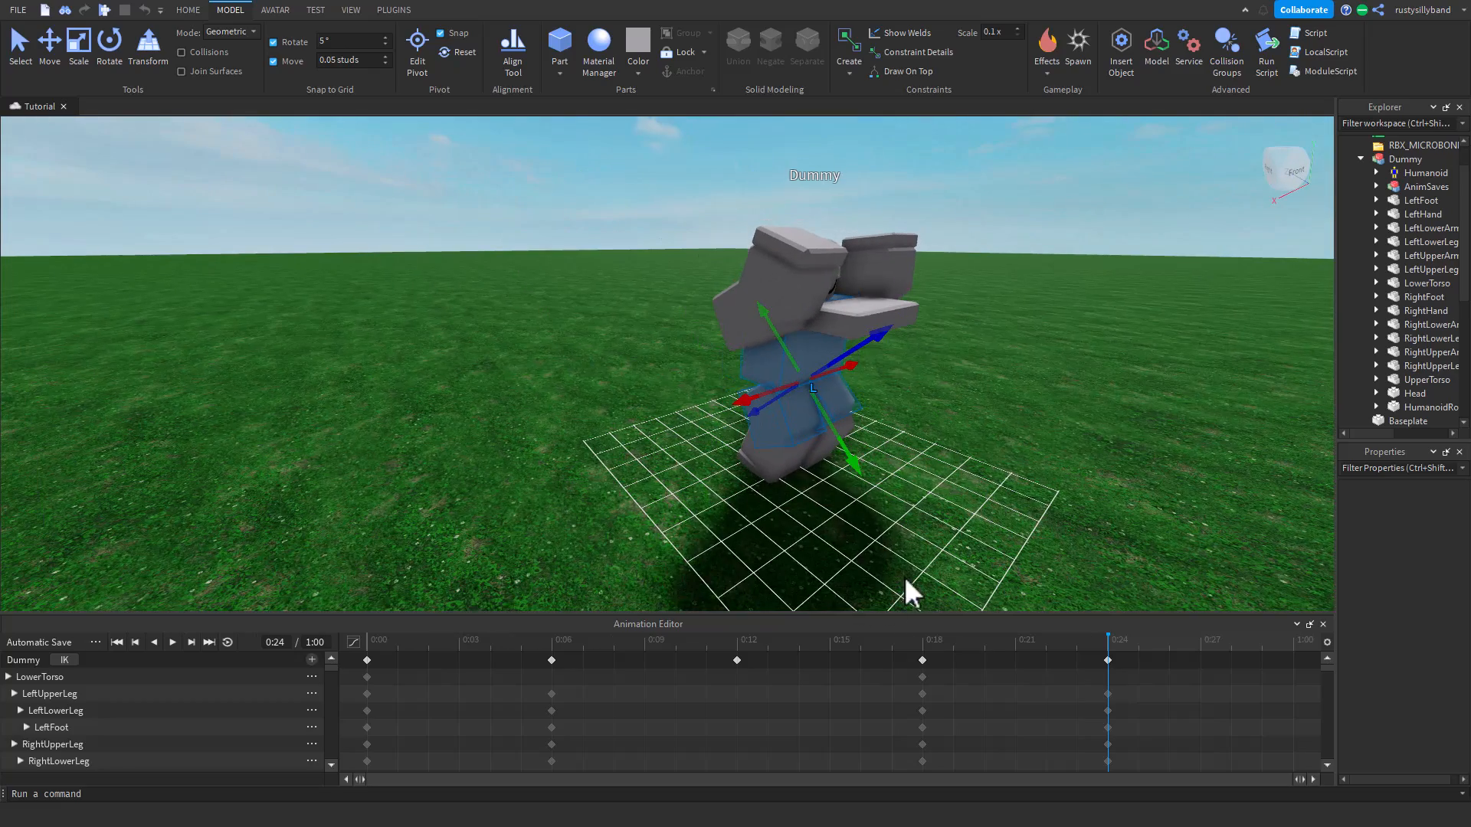
# - Copy the standing pose keyframe at 0:00, paste it at 0:28, and preview the animation
pyautogui.click(369, 661)
pyautogui.rightClick(369, 664)
pyautogui.click(421, 509)
pyautogui.click(1231, 649)
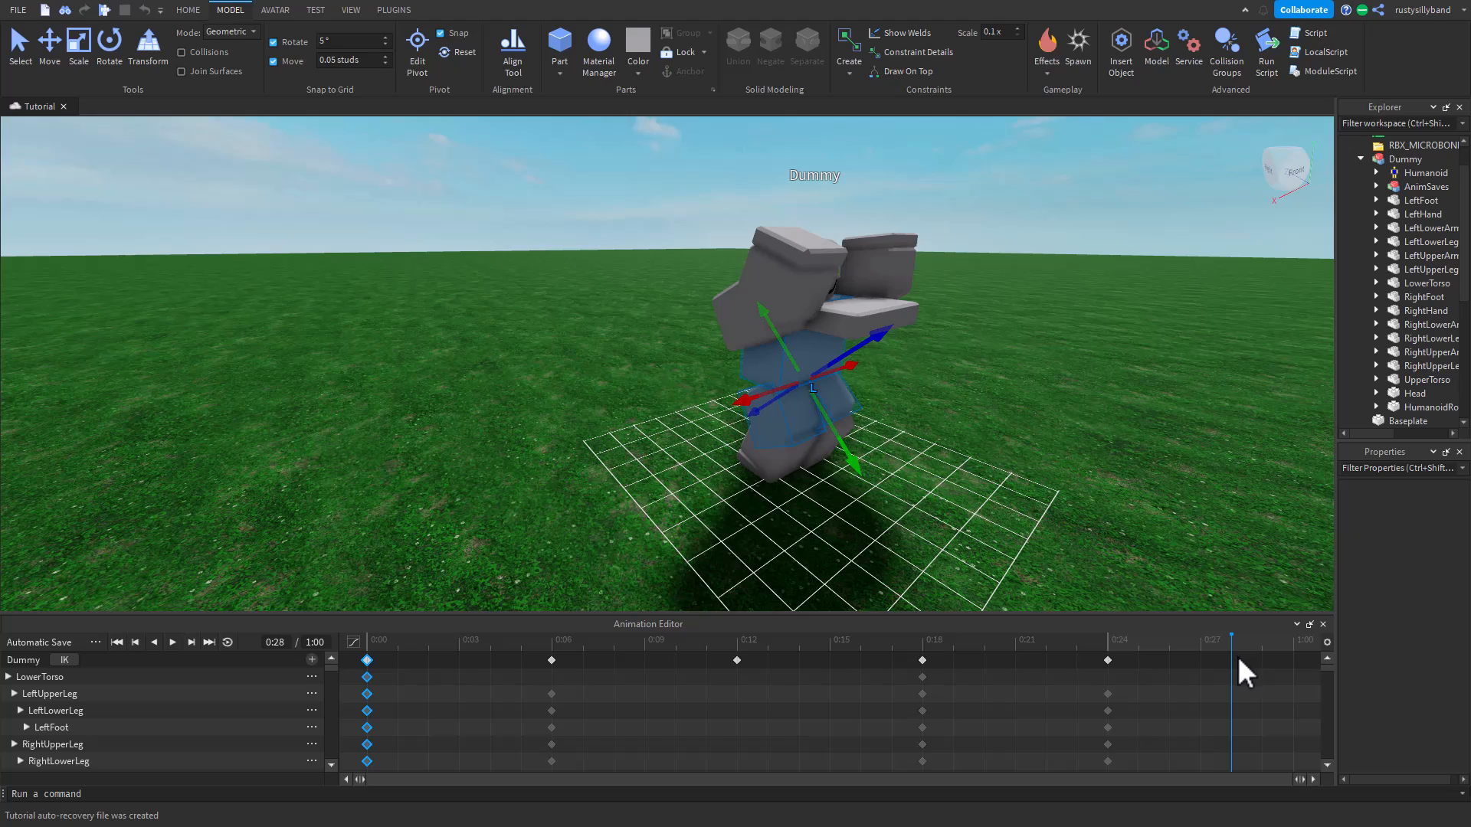
pyautogui.rightClick(1237, 656)
pyautogui.click(1288, 535)
pyautogui.press('a')
pyautogui.moveTo(904, 496); pyautogui.dragTo(903, 490, button='right')
pyautogui.click(169, 642)
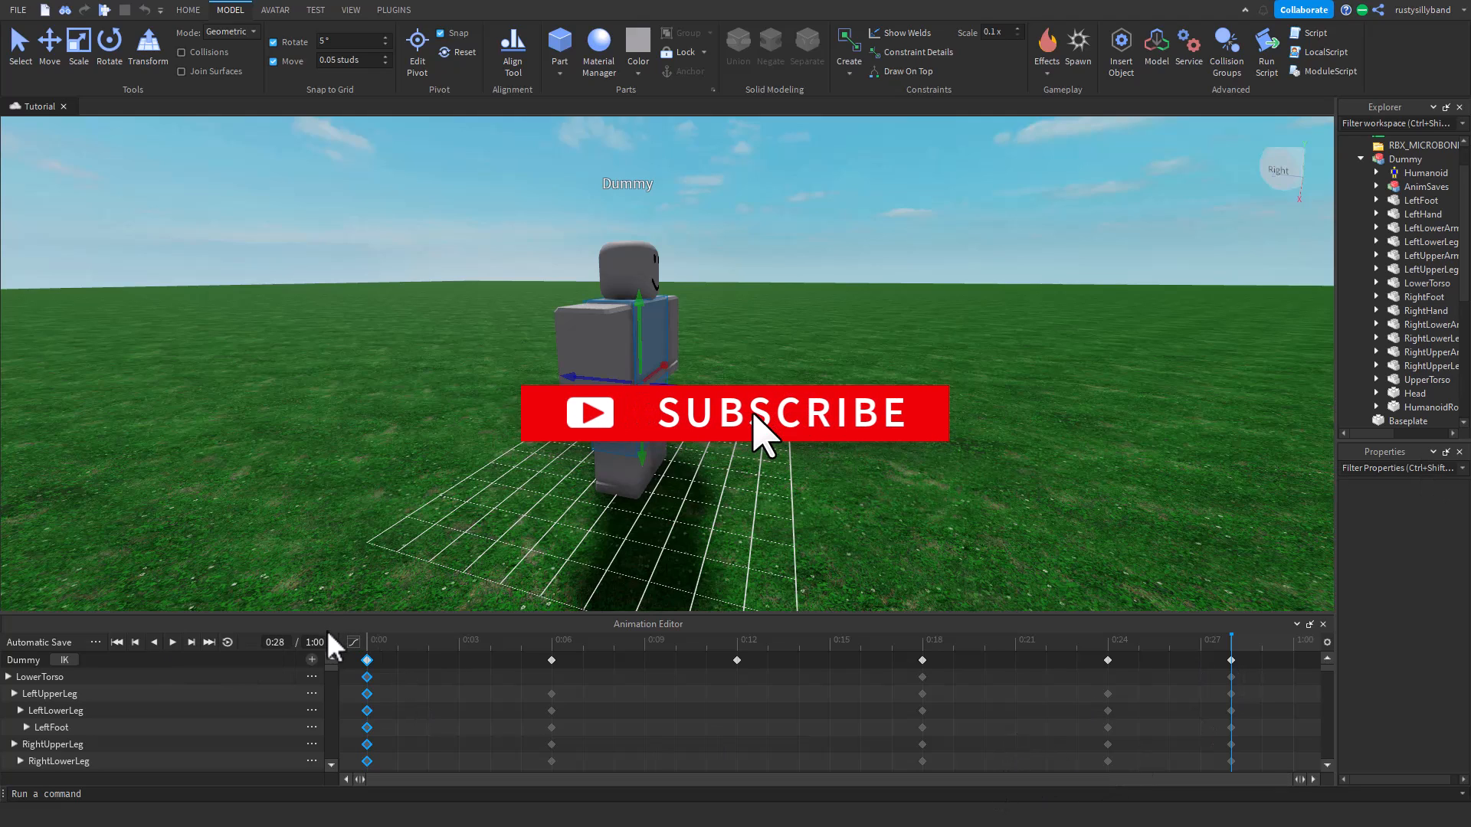
# - Set the animation's timeline length to 2:00
pyautogui.moveTo(317, 645); pyautogui.dragTo(301, 651)
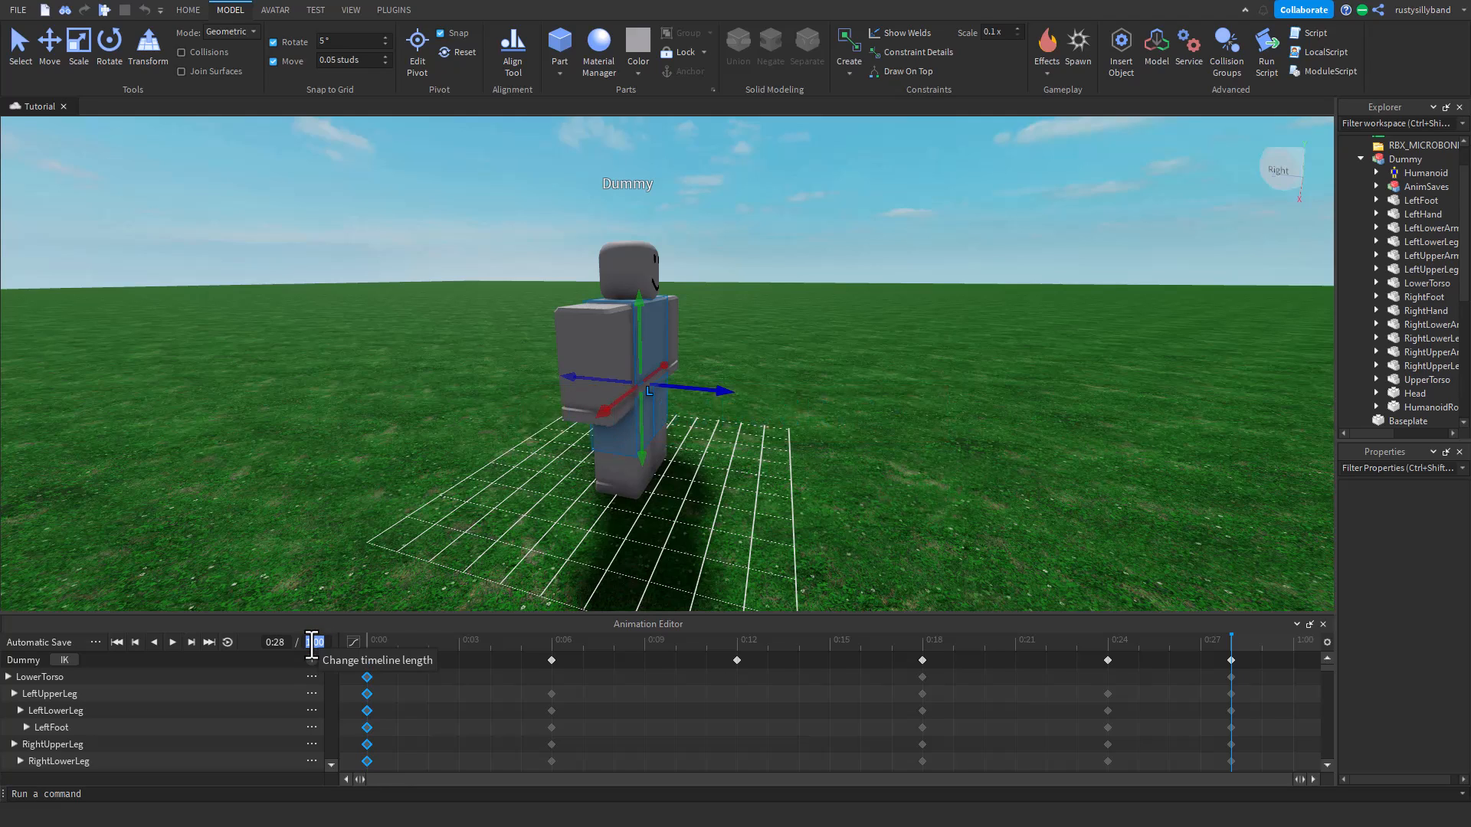
pyautogui.click(312, 645)
pyautogui.press('BackSpace')
pyautogui.write('2')
pyautogui.press('Return')
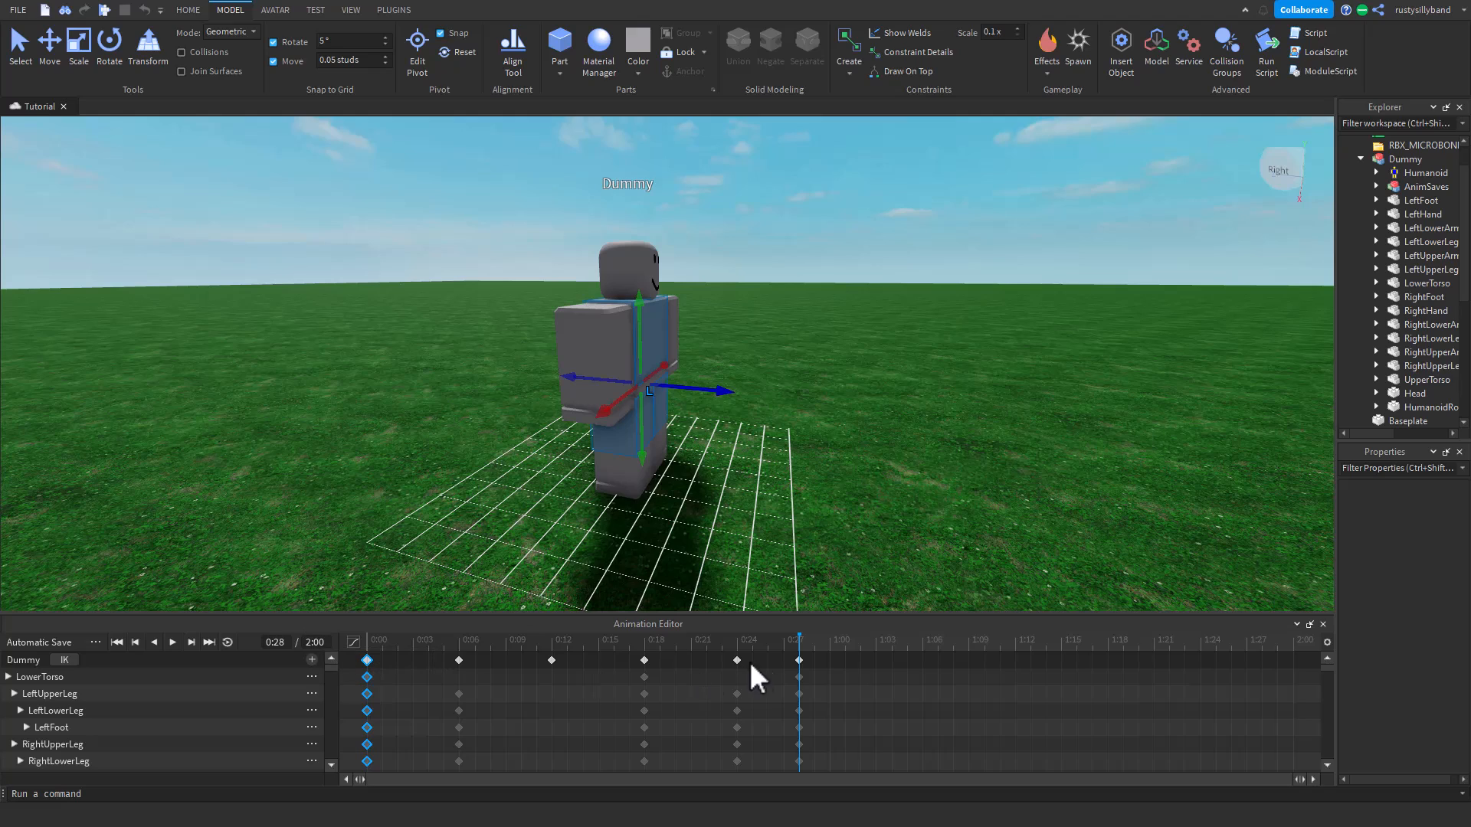
# - Move the final standing keyframe to 1:09 and the landing keyframe to 0:28, and preview the full jump
pyautogui.moveTo(797, 660); pyautogui.dragTo(976, 651)
pyautogui.moveTo(736, 660); pyautogui.dragTo(801, 663)
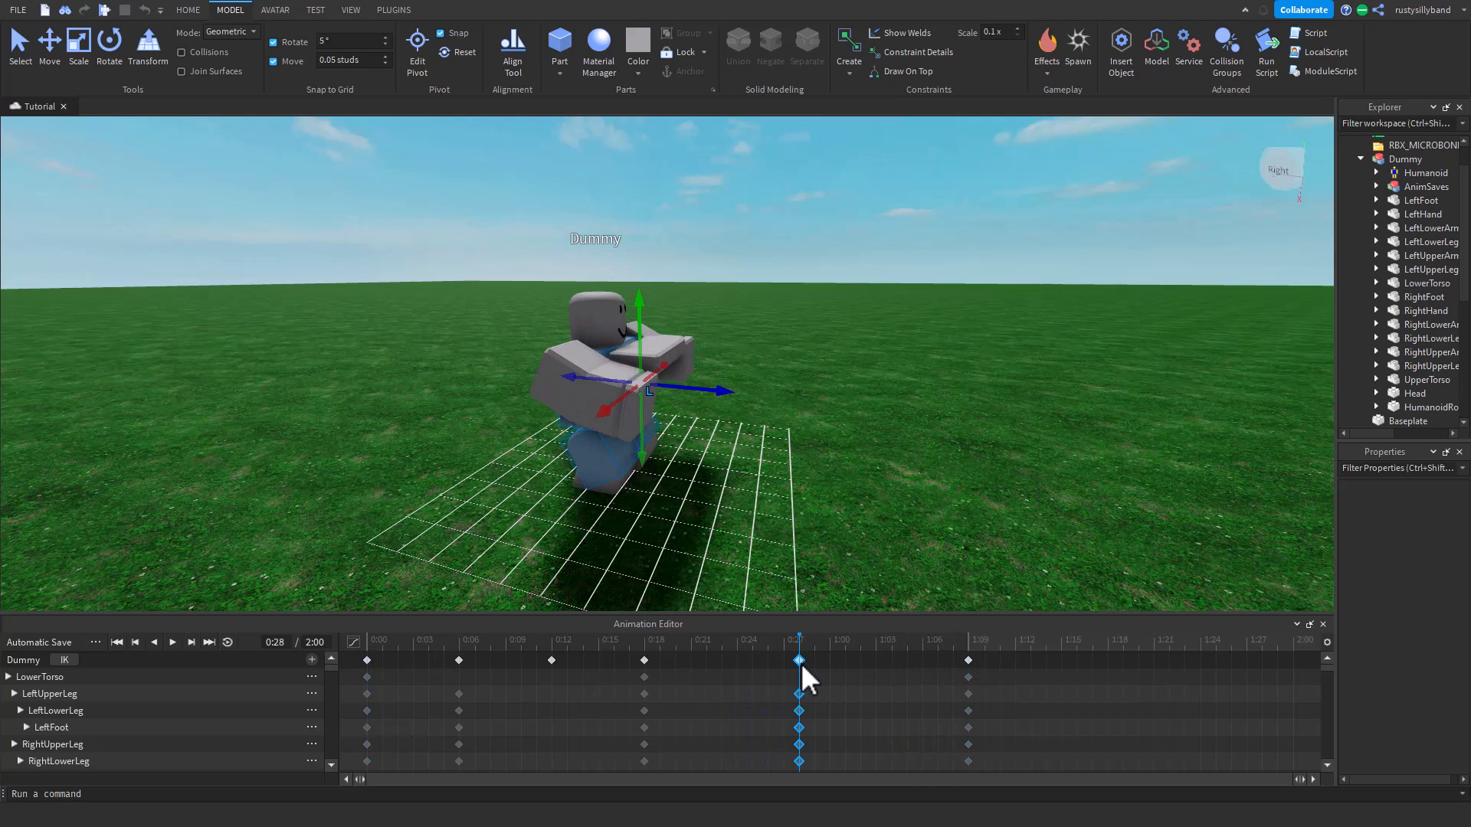
pyautogui.click(174, 642)
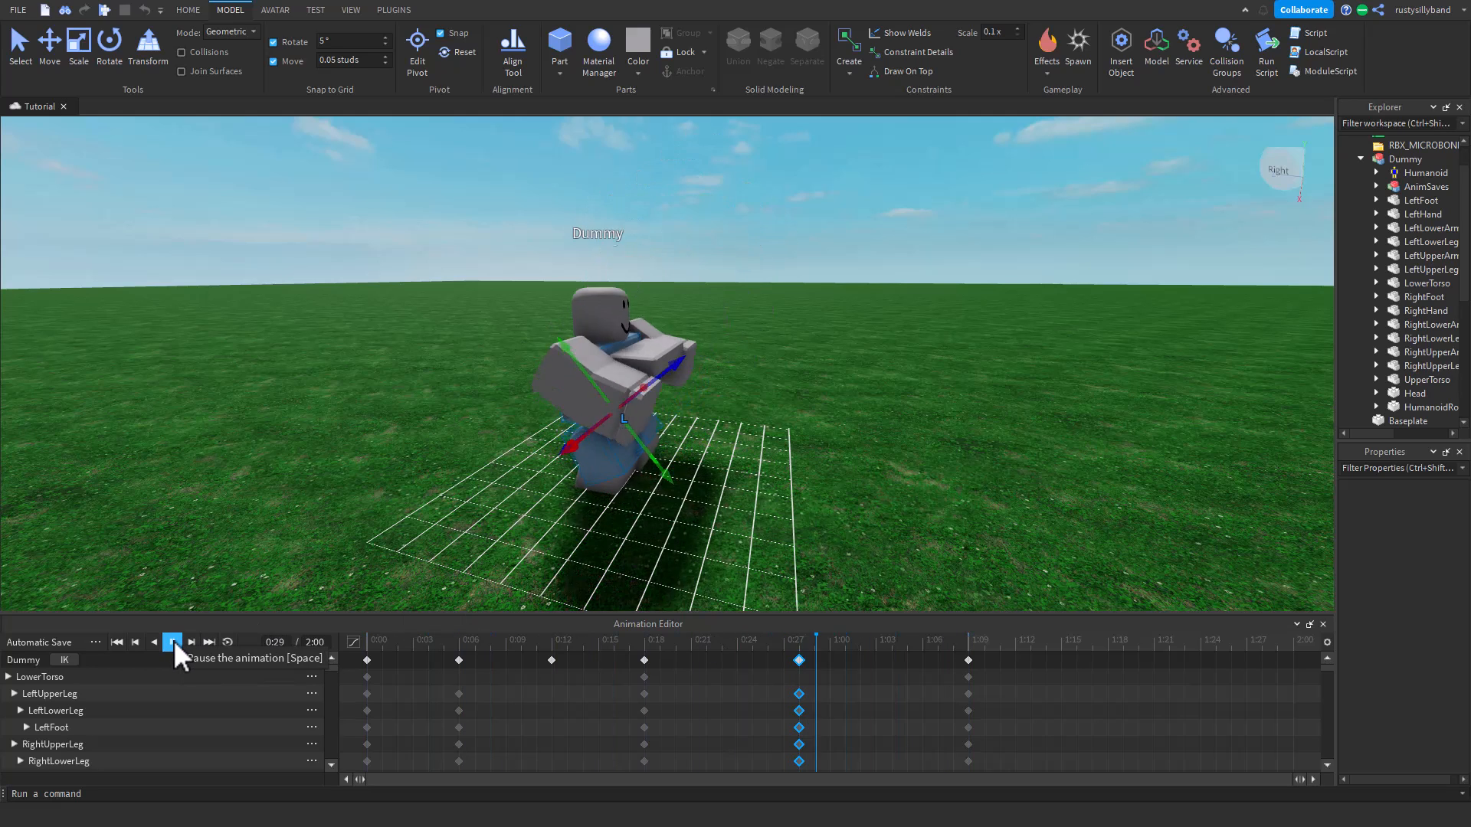
pyautogui.moveTo(686, 481); pyautogui.dragTo(685, 481, button='right')
pyautogui.scroll(-3, 799, 445)
pyautogui.click(799, 445)
pyautogui.scroll(3, 797, 444)
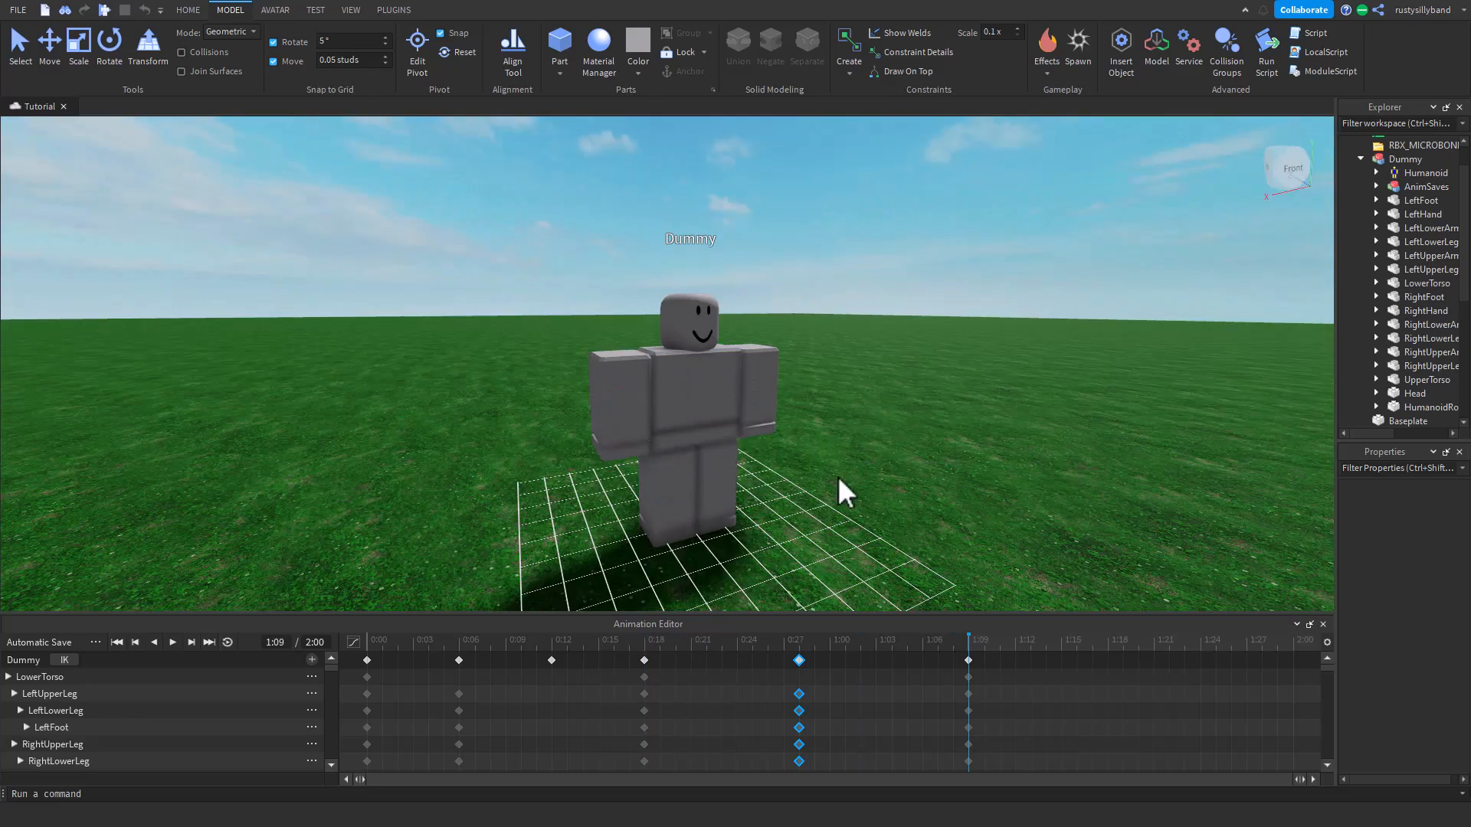
pyautogui.moveTo(838, 476); pyautogui.dragTo(838, 476, button='right')
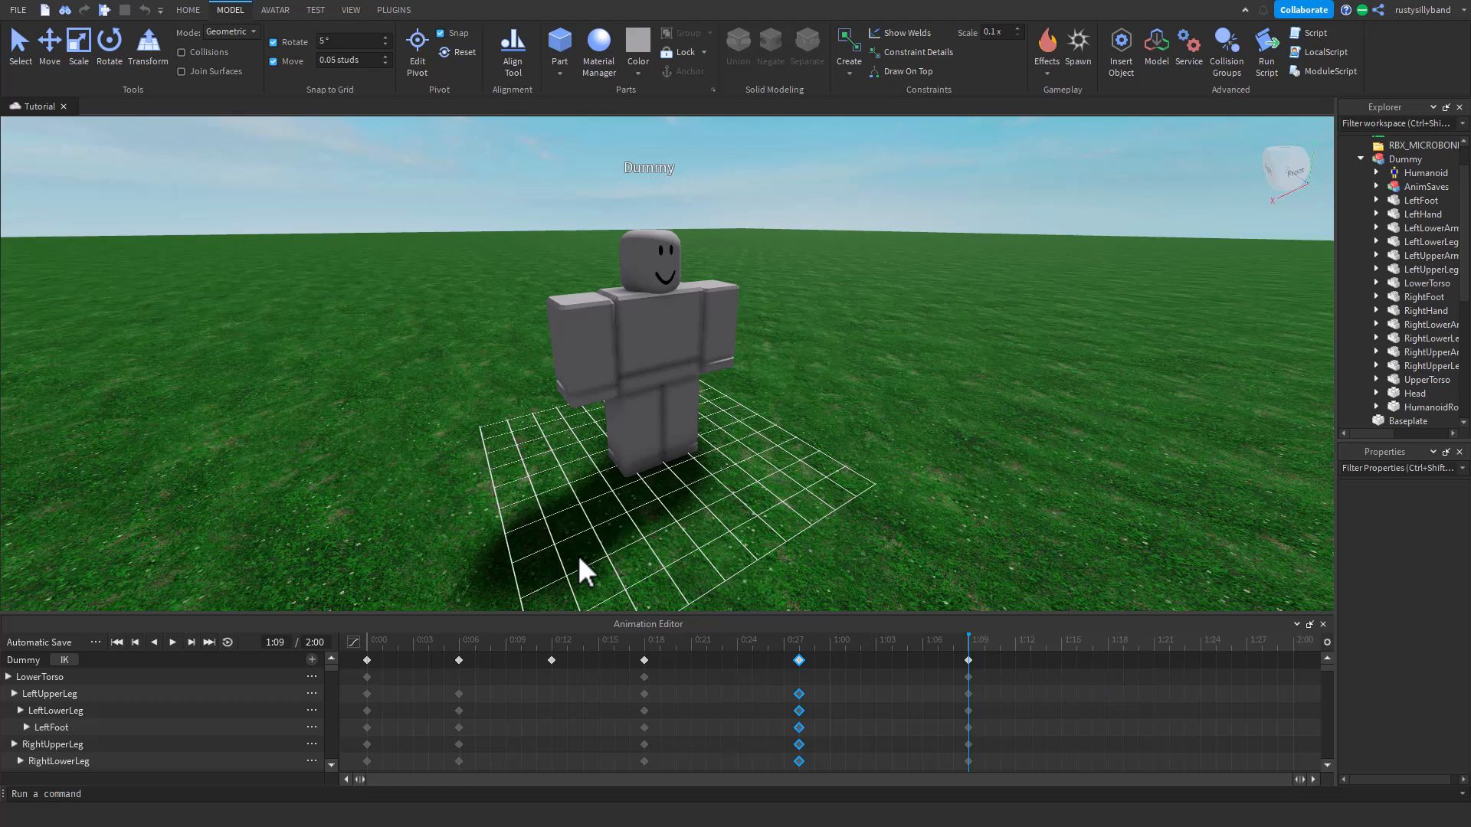
# - Publish the animation to Roblox with the title Jump, and copy the published asset's ID
pyautogui.click(97, 643)
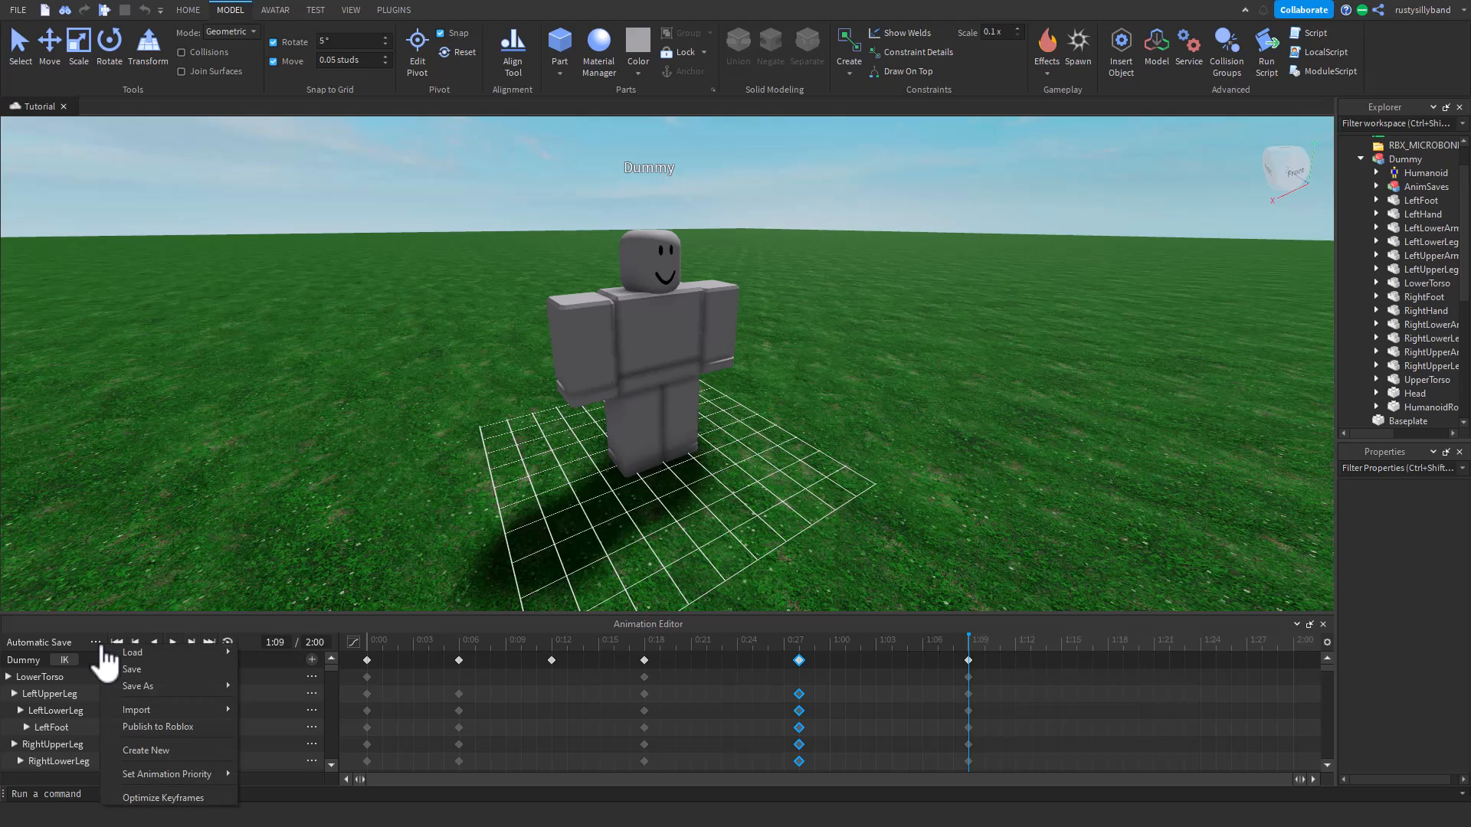
pyautogui.moveTo(227, 773)
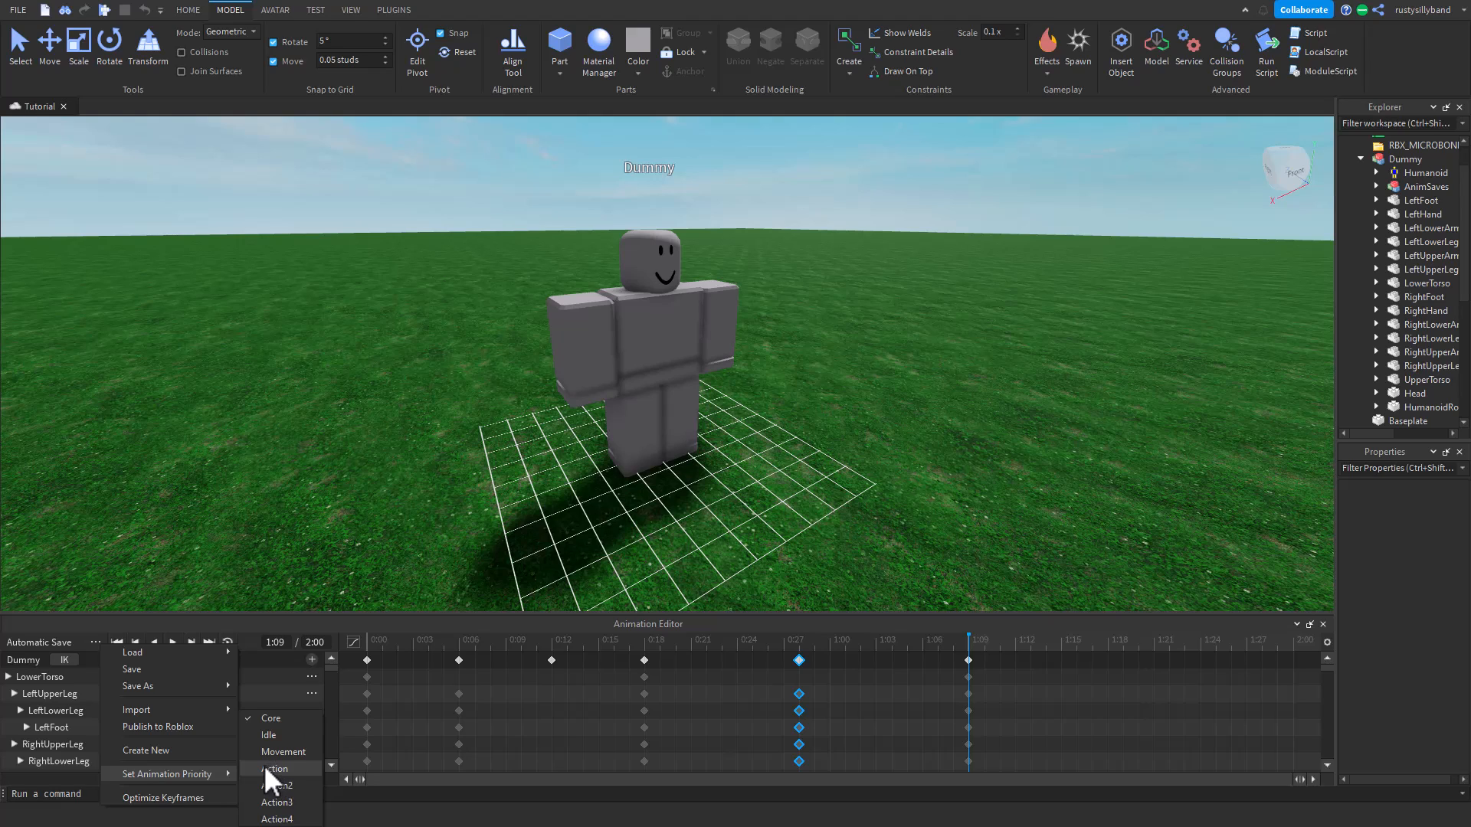
pyautogui.moveTo(177, 769)
pyautogui.click(181, 724)
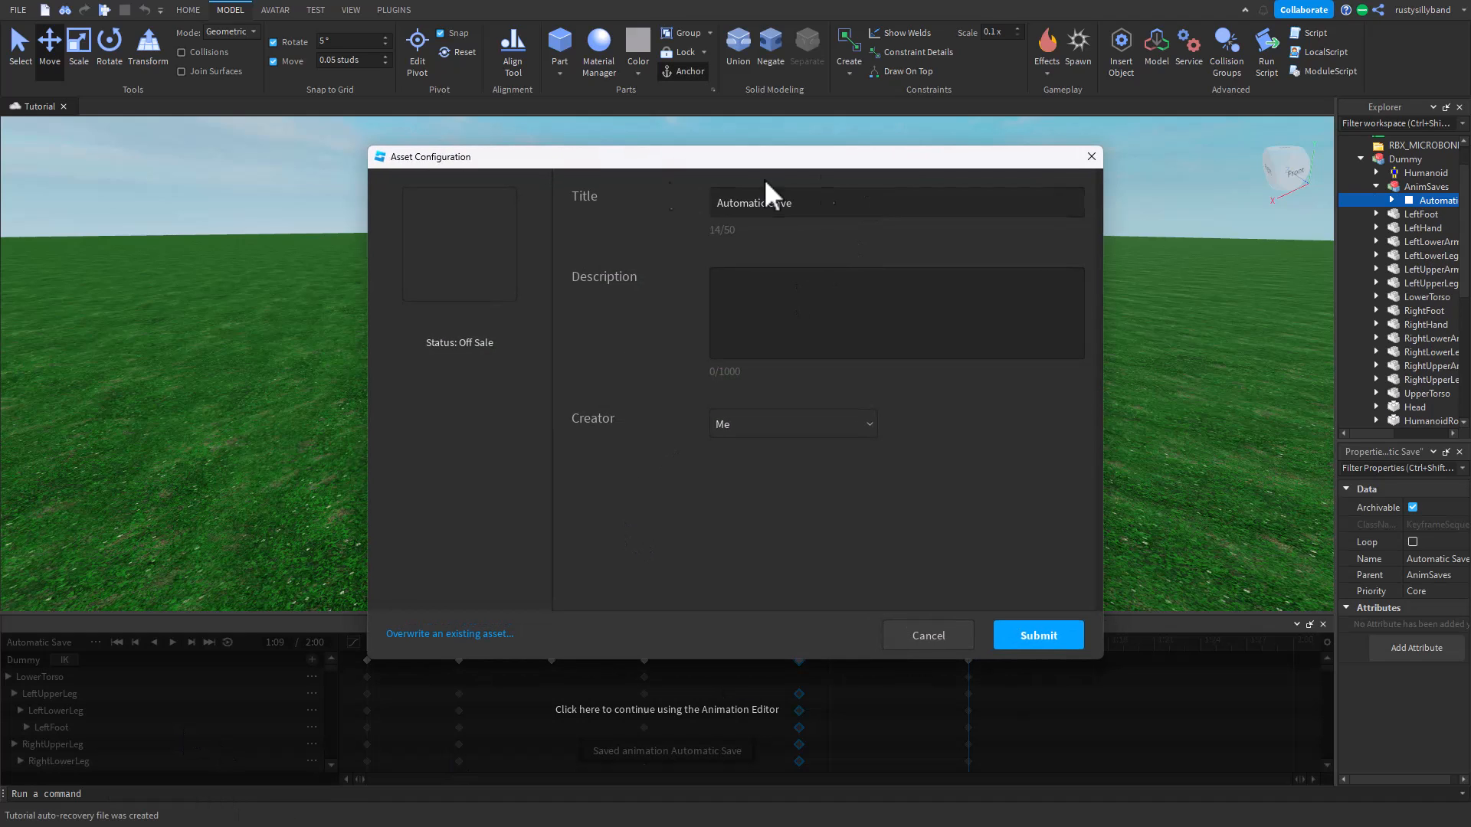
pyautogui.moveTo(843, 190); pyautogui.dragTo(651, 246)
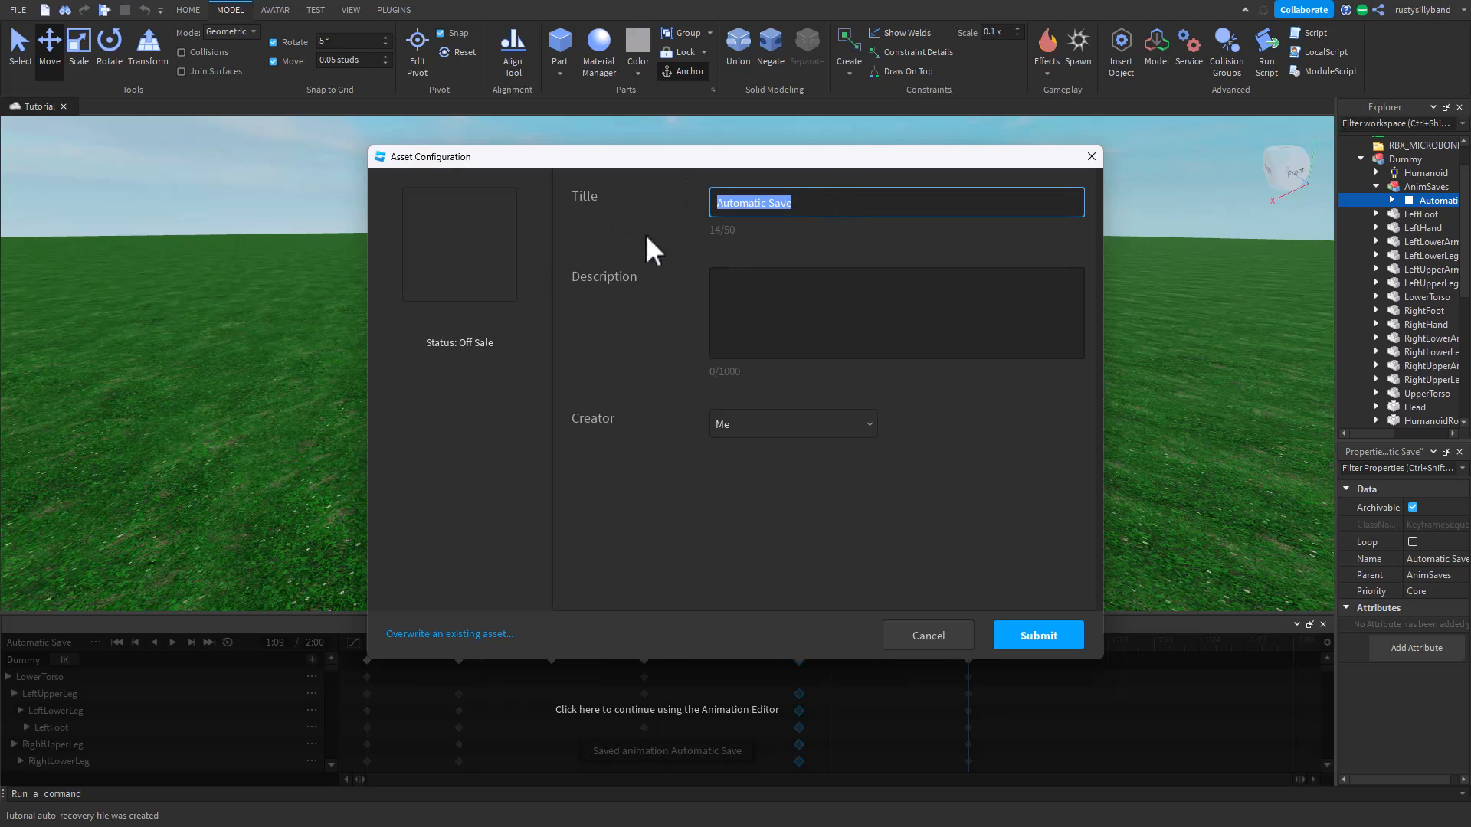
pyautogui.write('Jump')
pyautogui.click(860, 315)
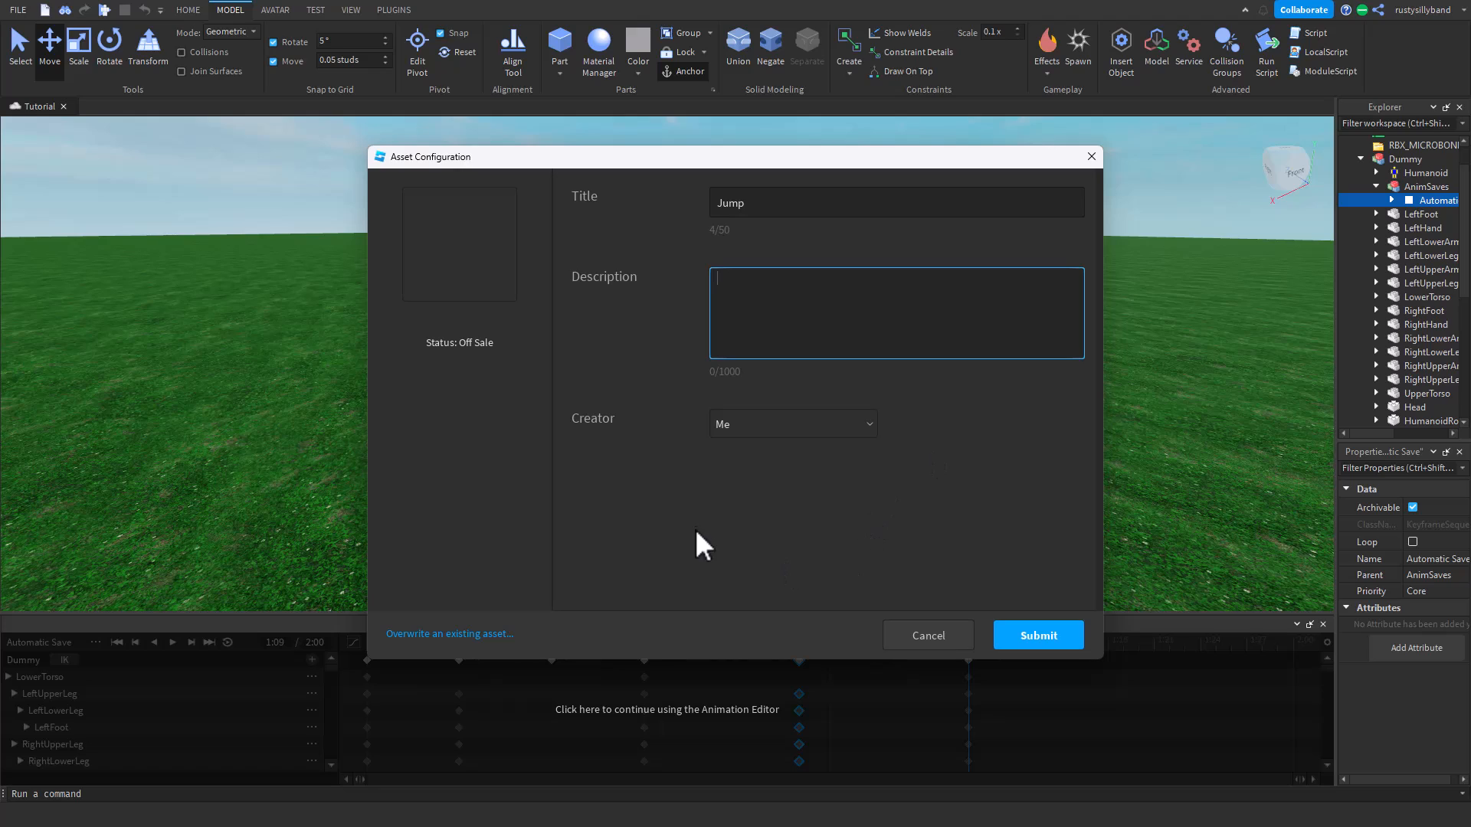
pyautogui.click(1036, 637)
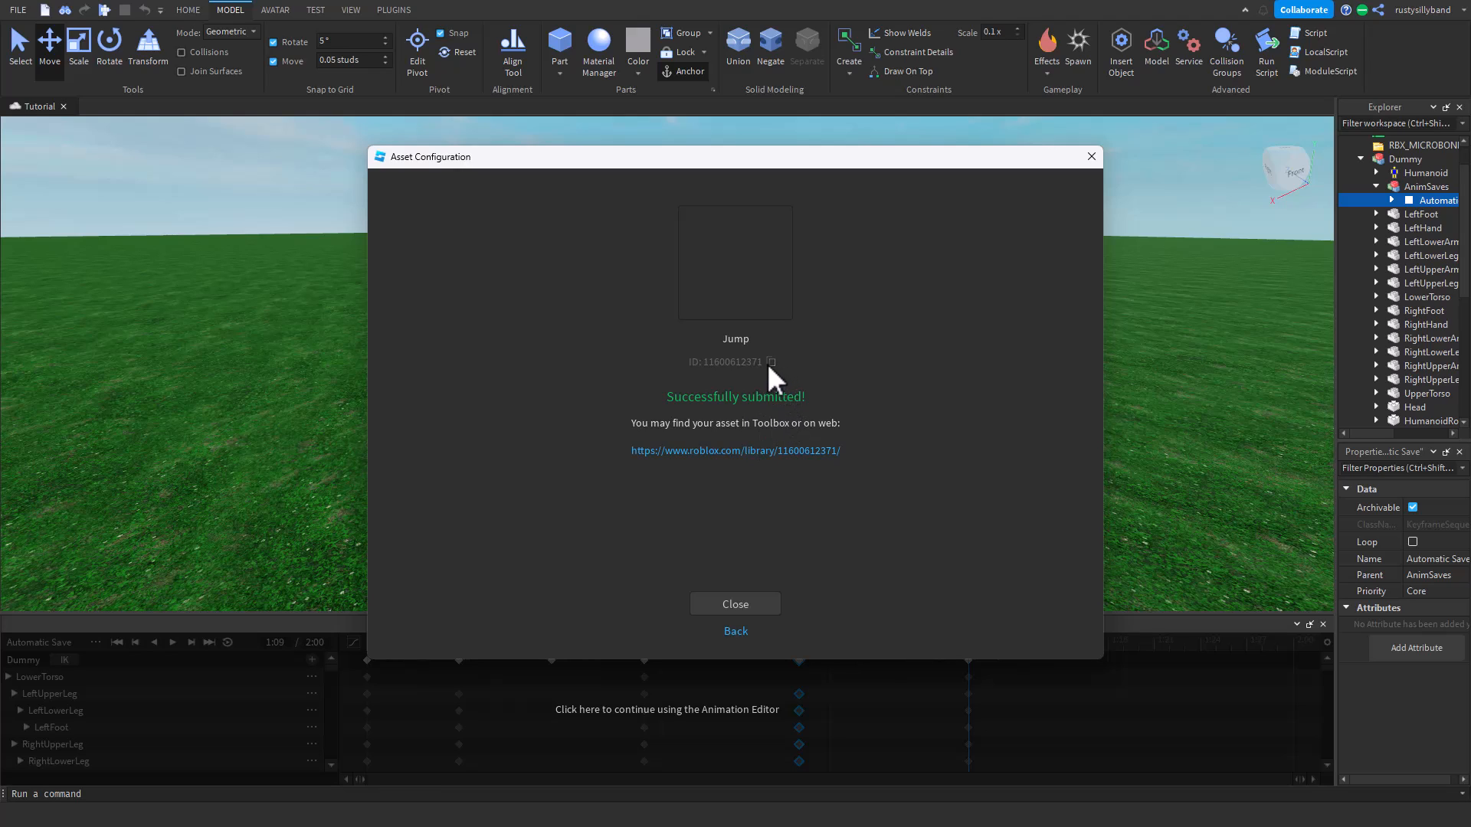
pyautogui.click(771, 361)
pyautogui.click(747, 605)
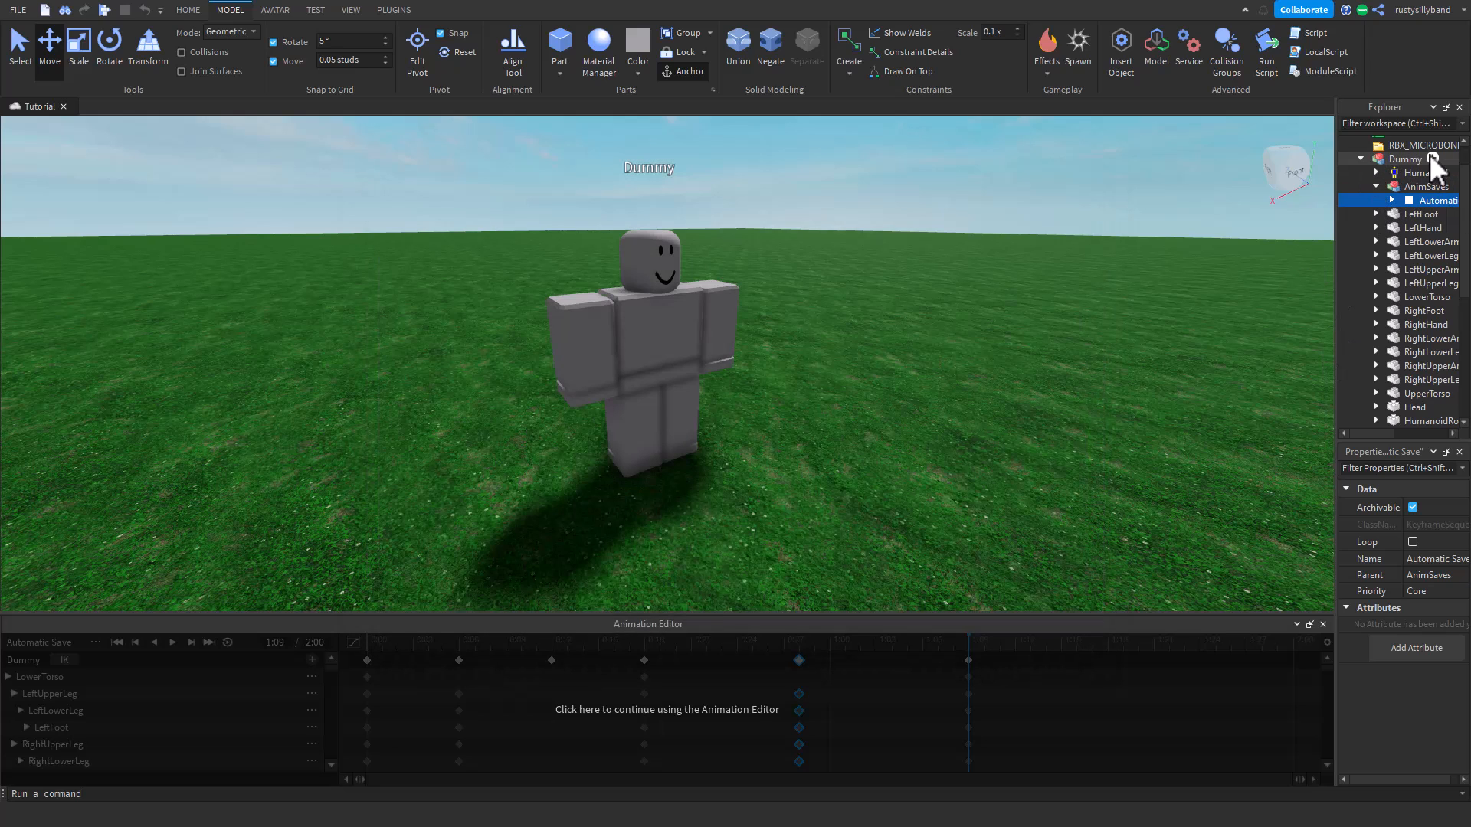
# - Add a Script to the Dummy model and insert an Animation object inside that script
pyautogui.click(1431, 159)
pyautogui.write('sc')
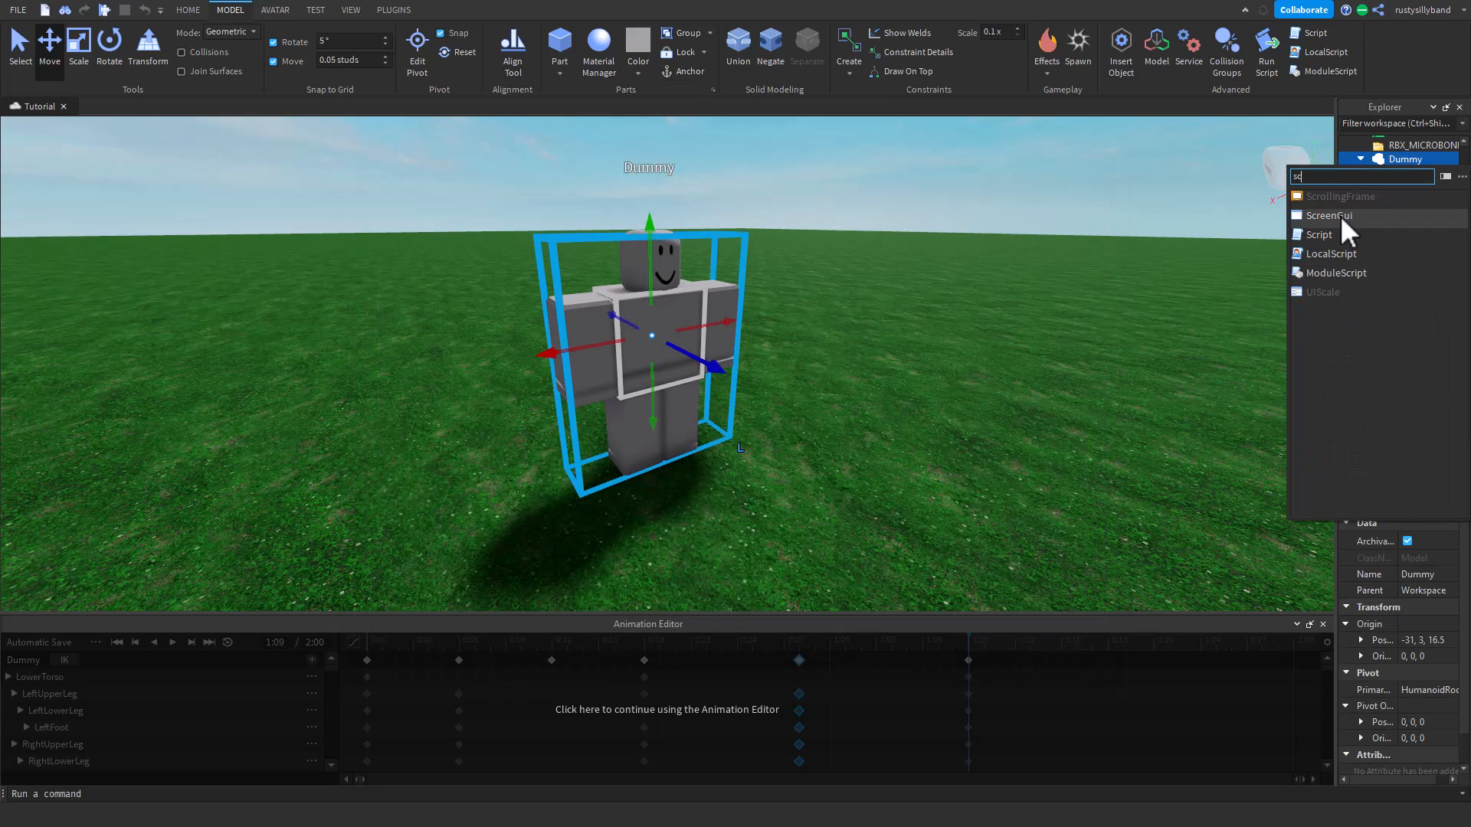
pyautogui.click(1330, 234)
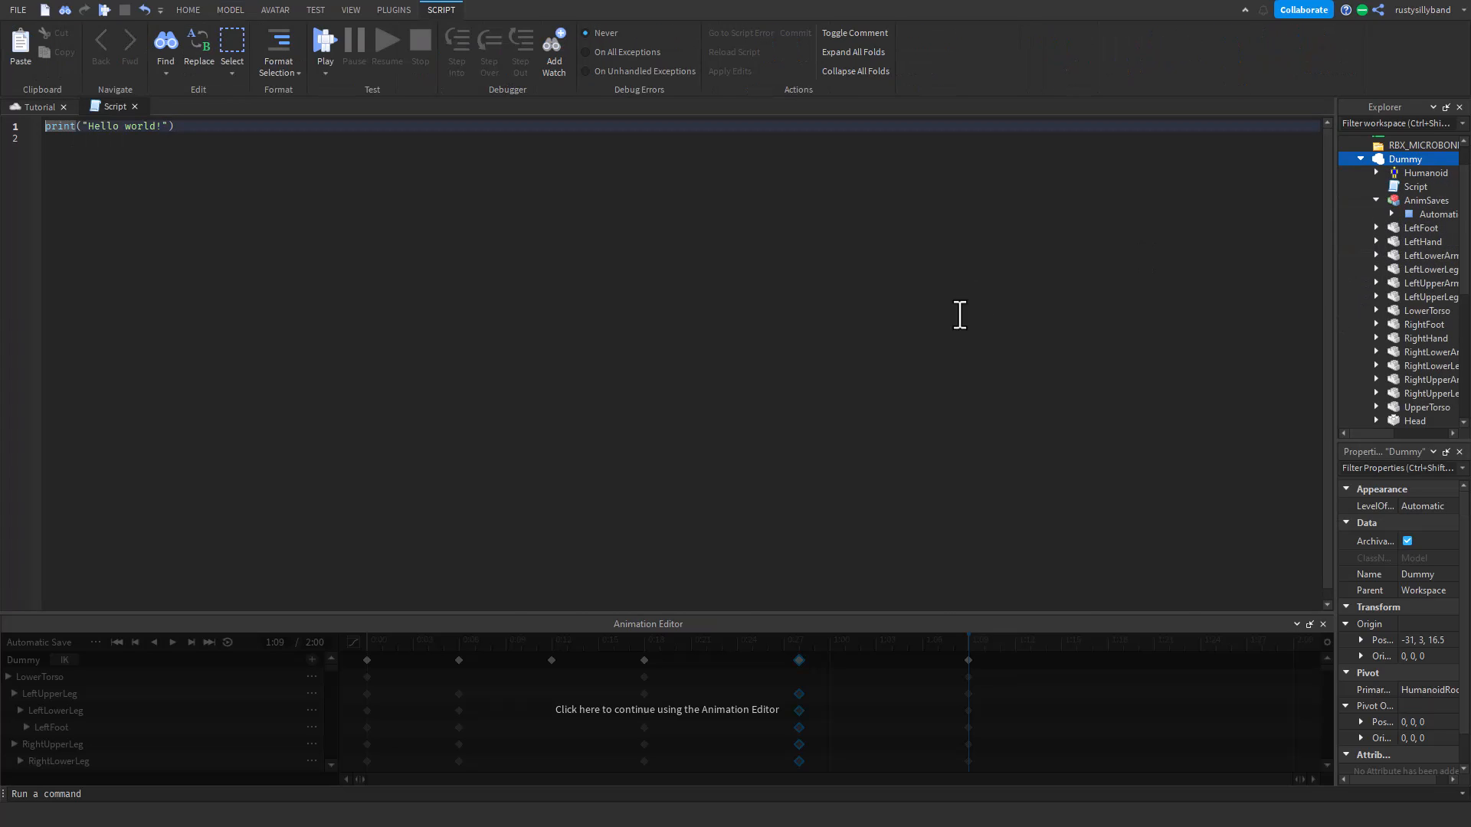
pyautogui.click(1438, 186)
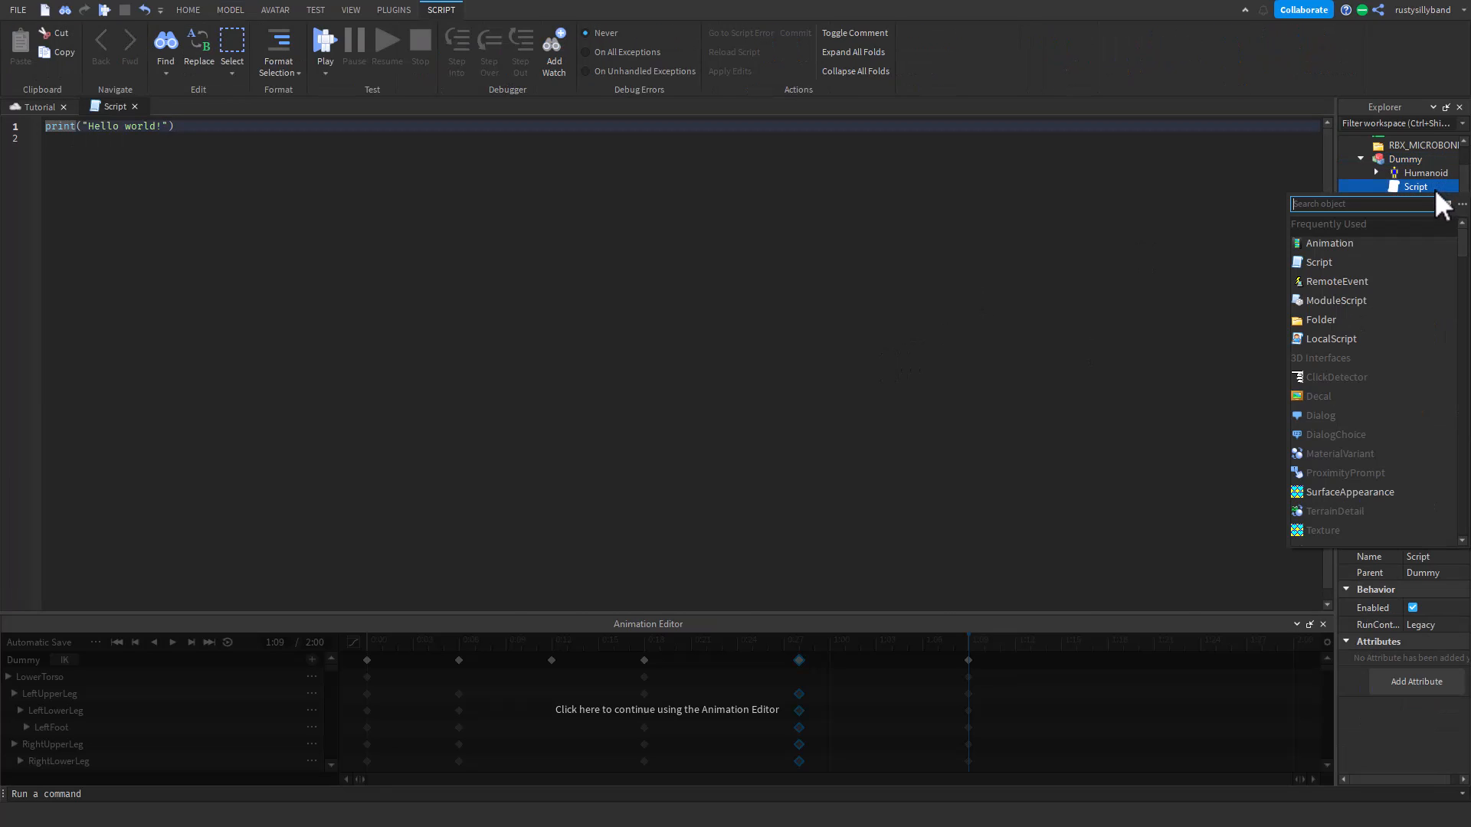
pyautogui.write('ani')
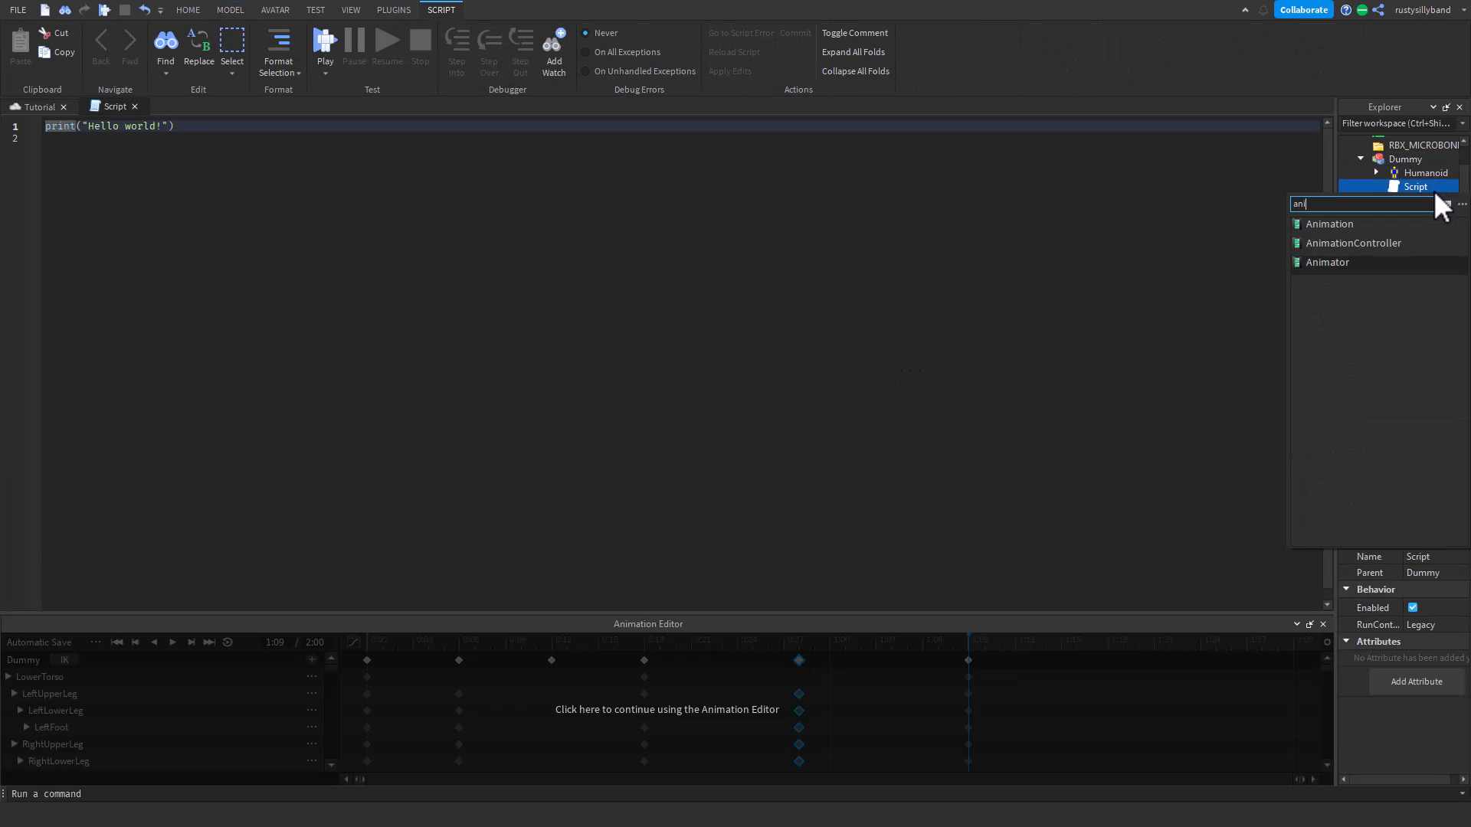
pyautogui.click(1341, 226)
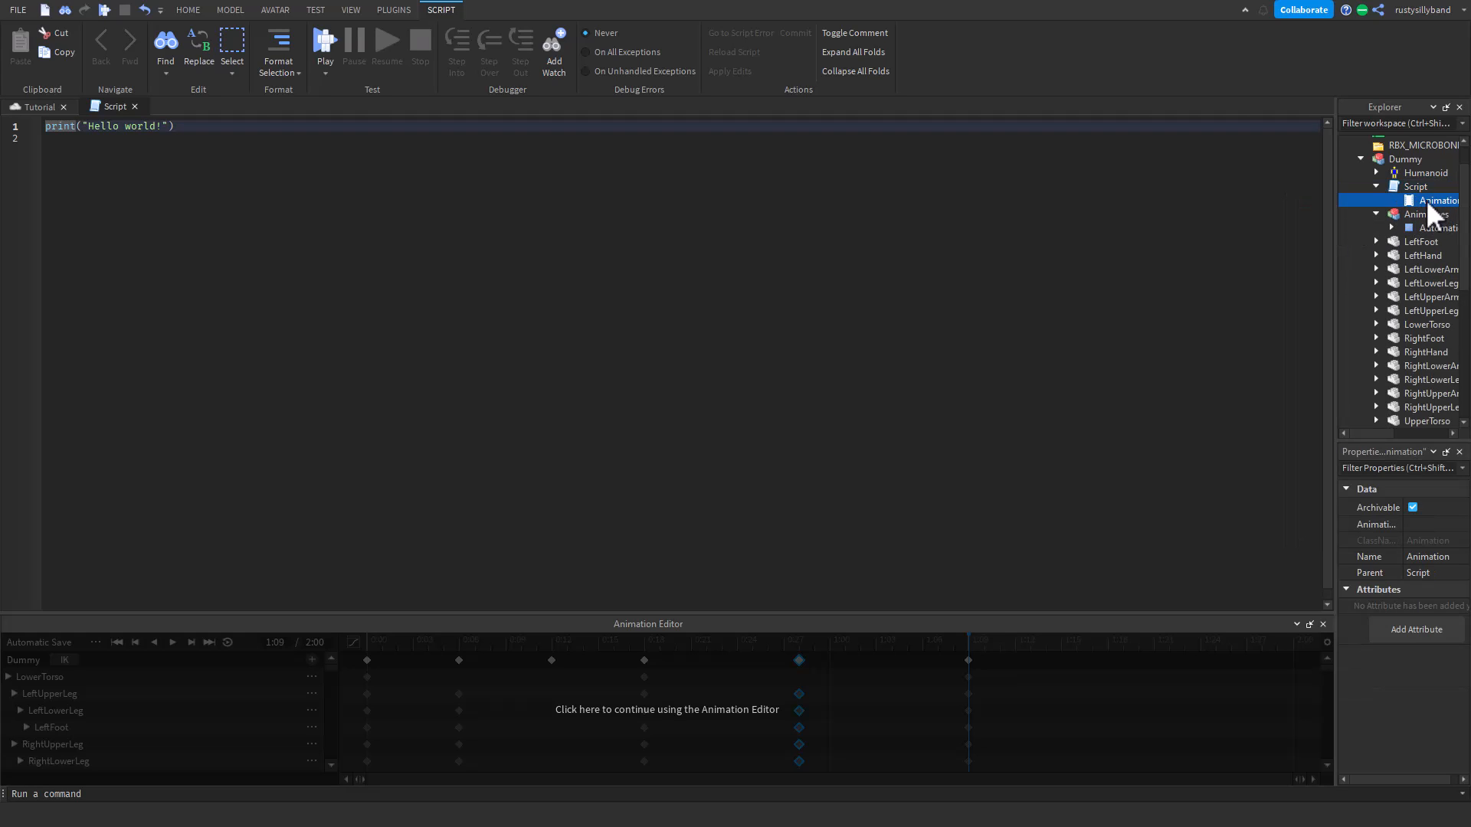
# - Set the new Animation object's animation ID to the copied asset ID
pyautogui.click(1428, 524)
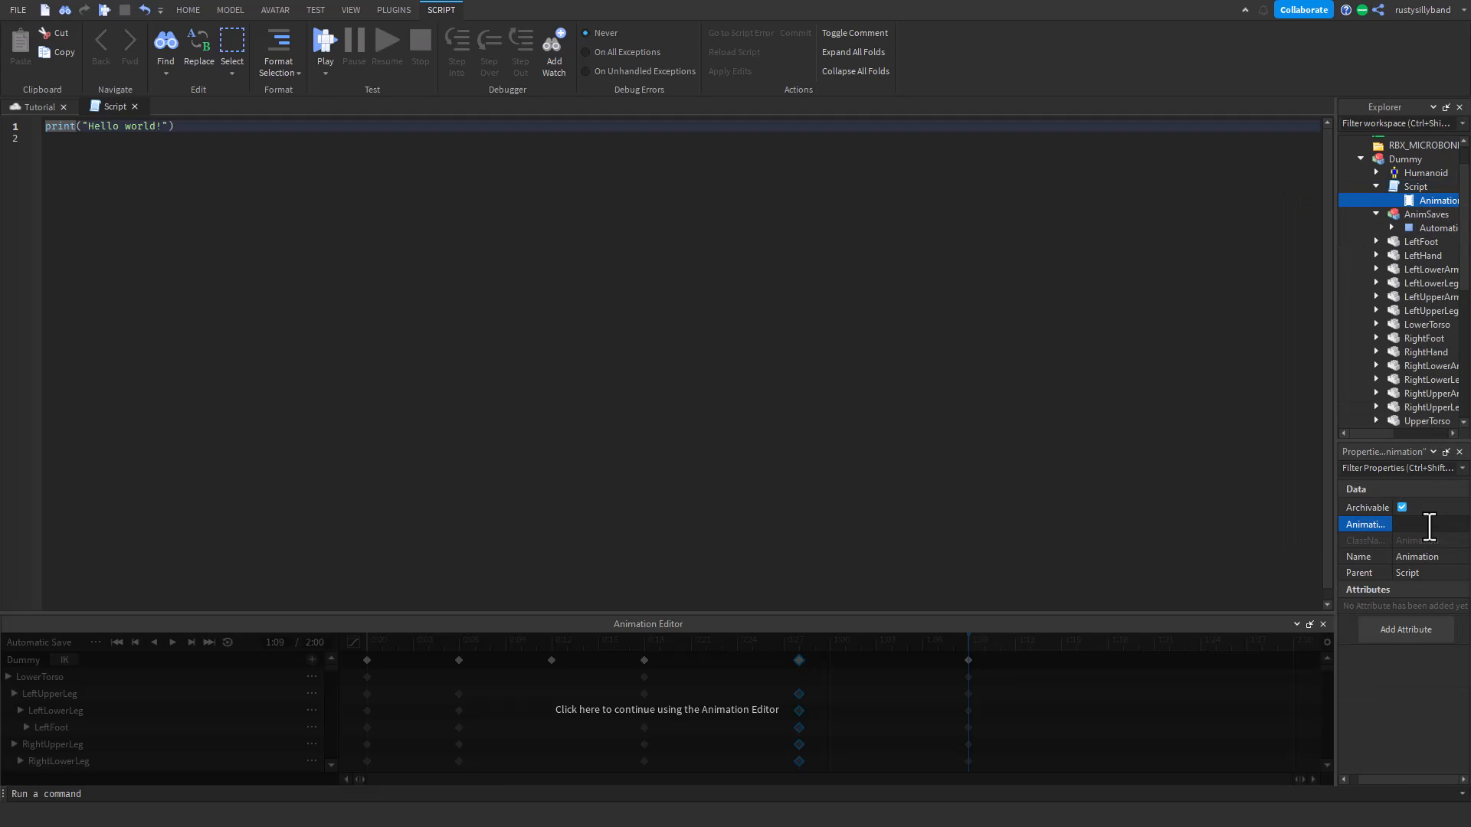
pyautogui.hotkey('ctrl', 'v')
pyautogui.press('Return')
pyautogui.click(1443, 529)
pyautogui.moveTo(1419, 527); pyautogui.dragTo(1468, 520)
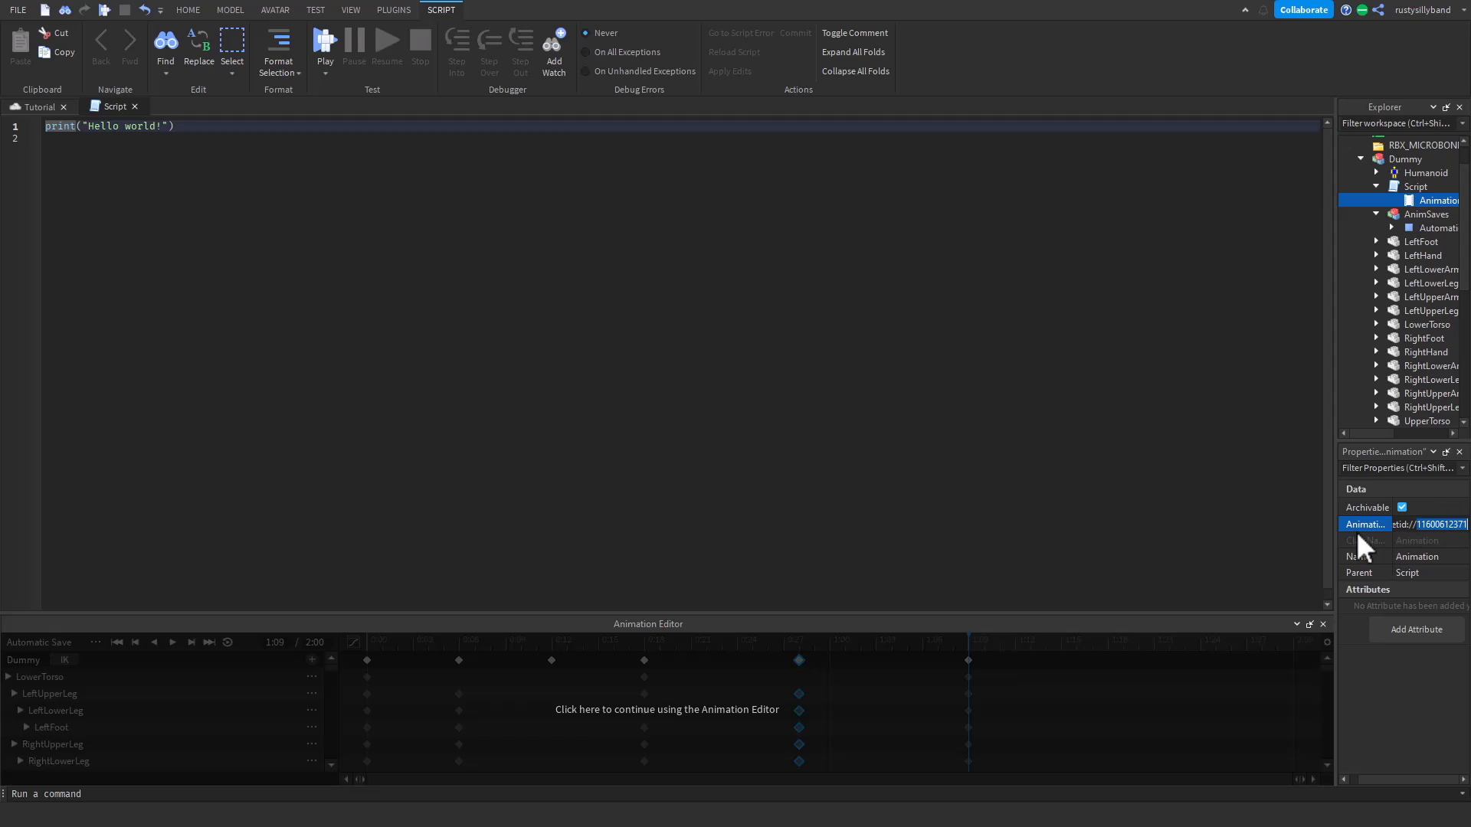
pyautogui.click(1232, 503)
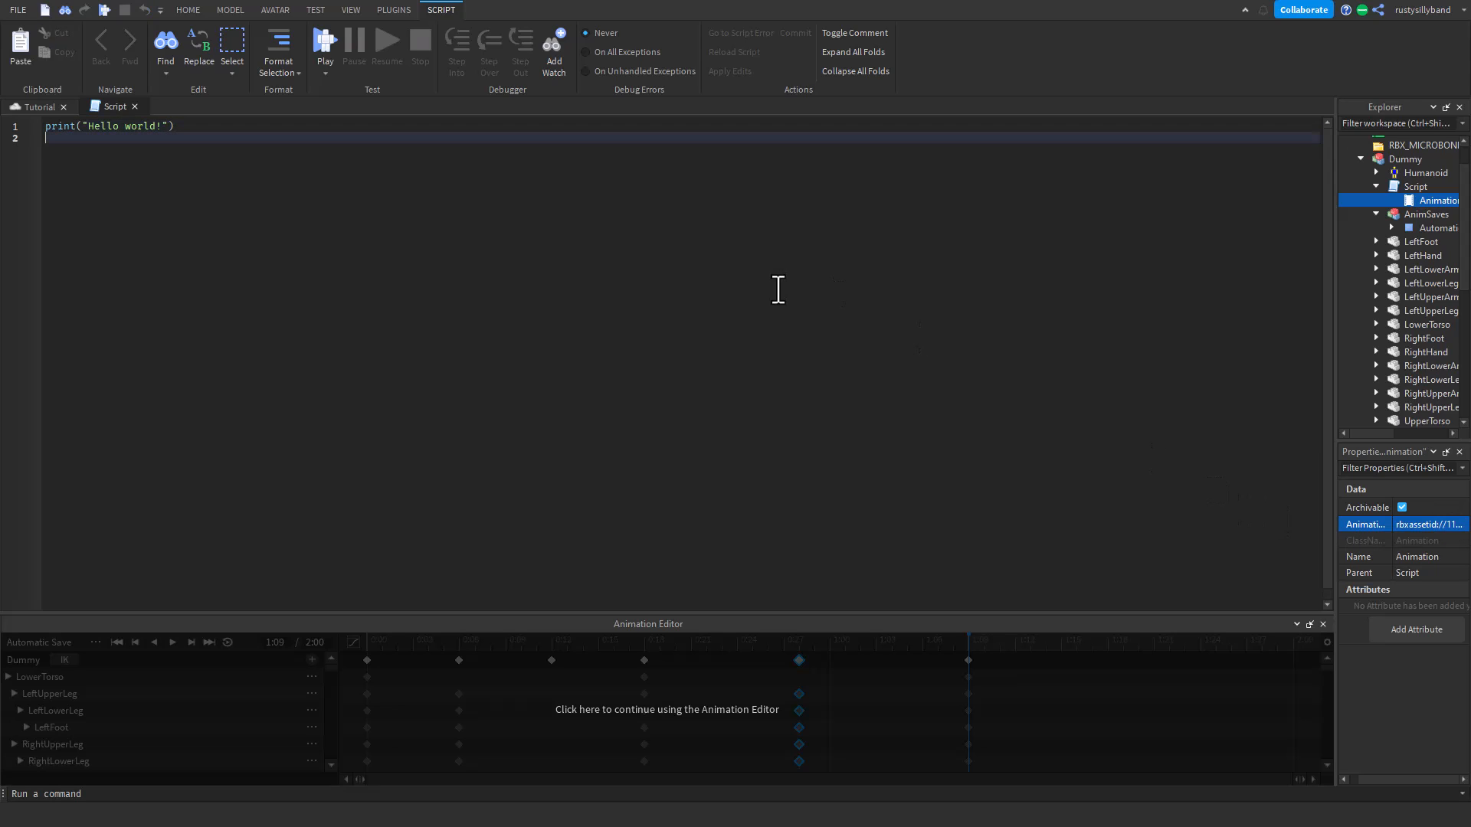
# - Replace the script's default code with the line "local anim = script.Animation"
pyautogui.hotkey('ctrl', 'a')
pyautogui.click(341, 196)
pyautogui.hotkey('ctrl', 'a')
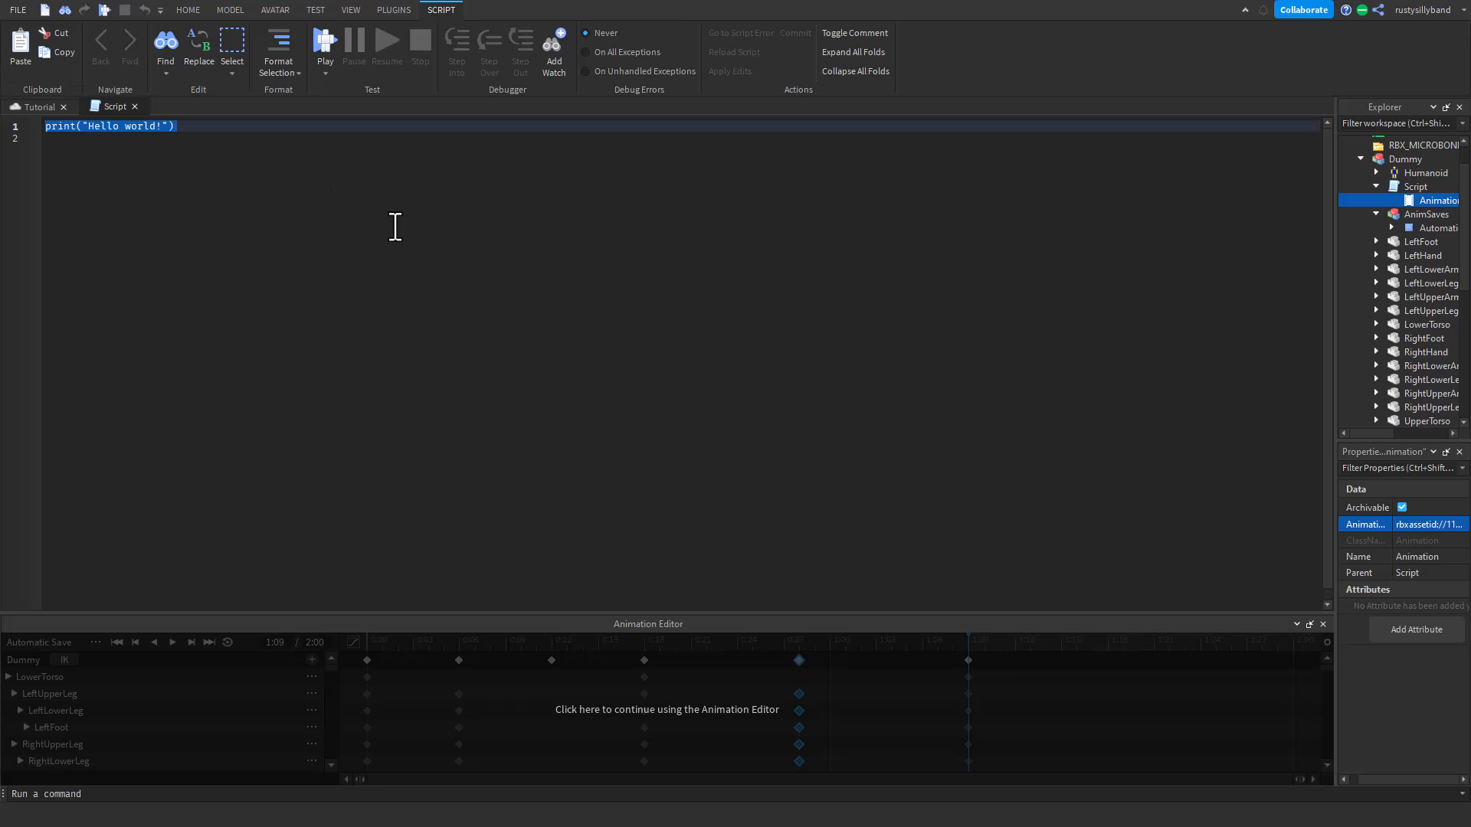
pyautogui.write('local anim')
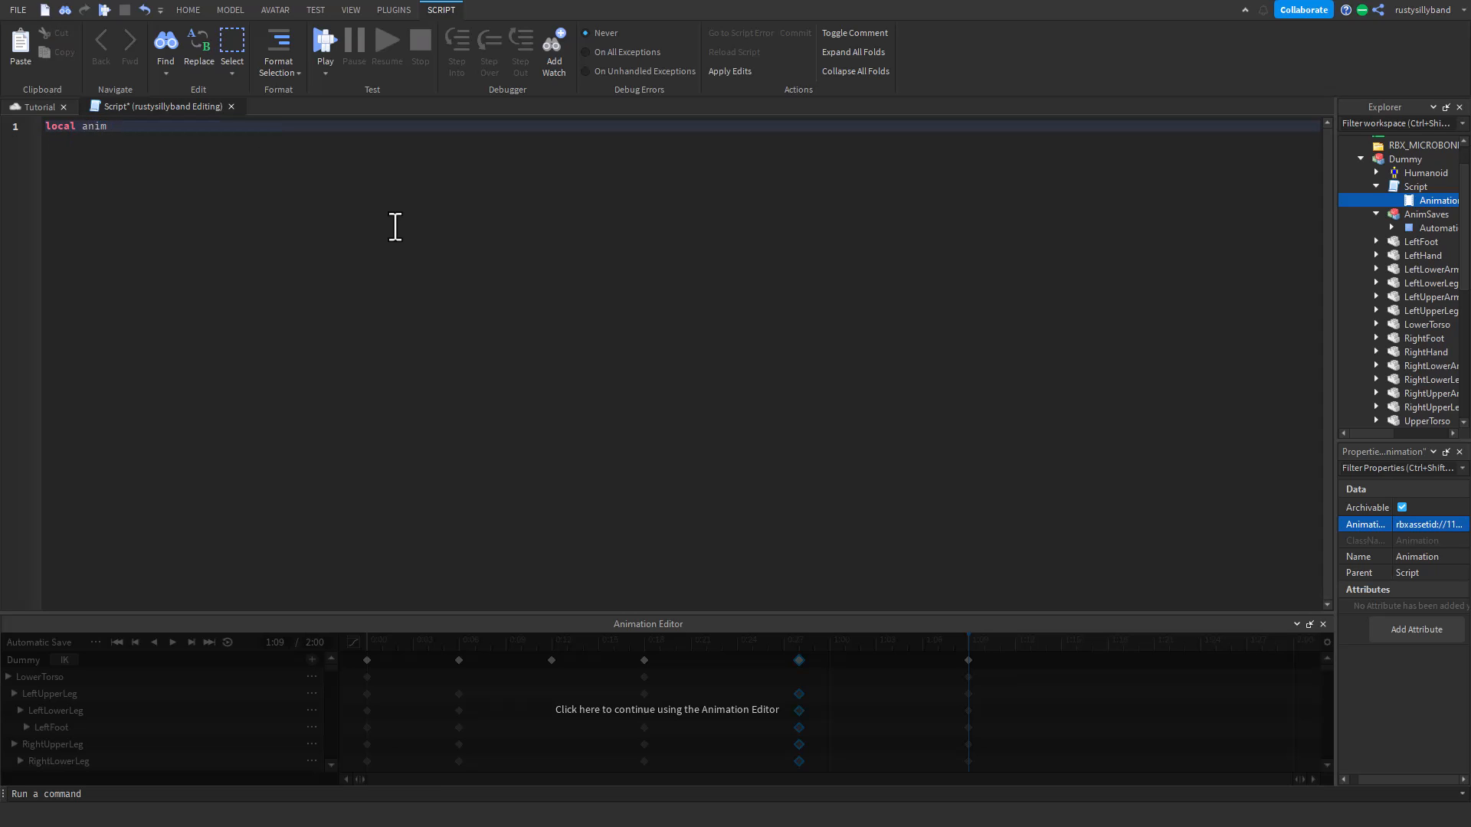
pyautogui.write(' s')
pyautogui.write('script.Animation')
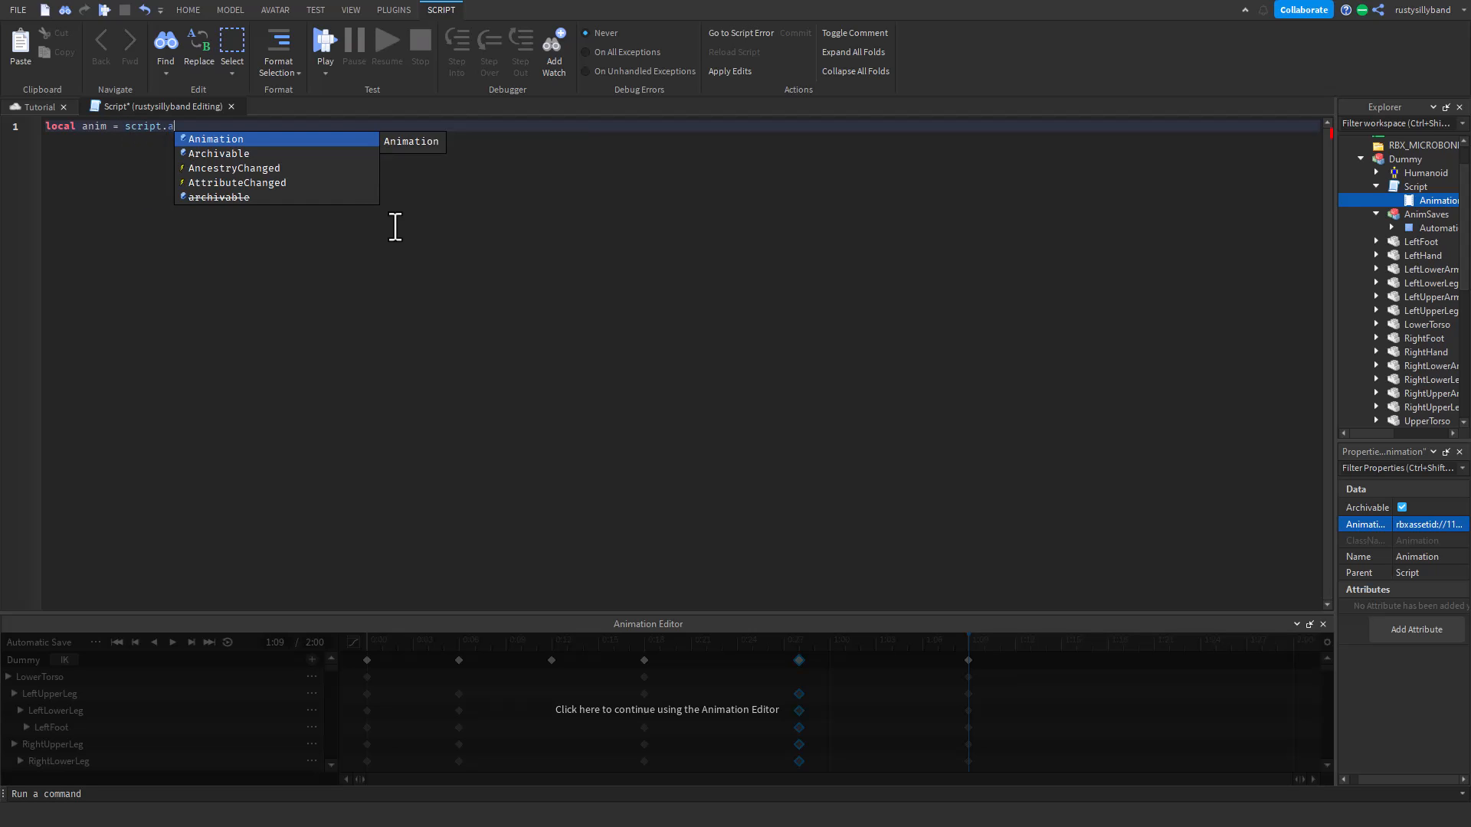
pyautogui.press('Return')
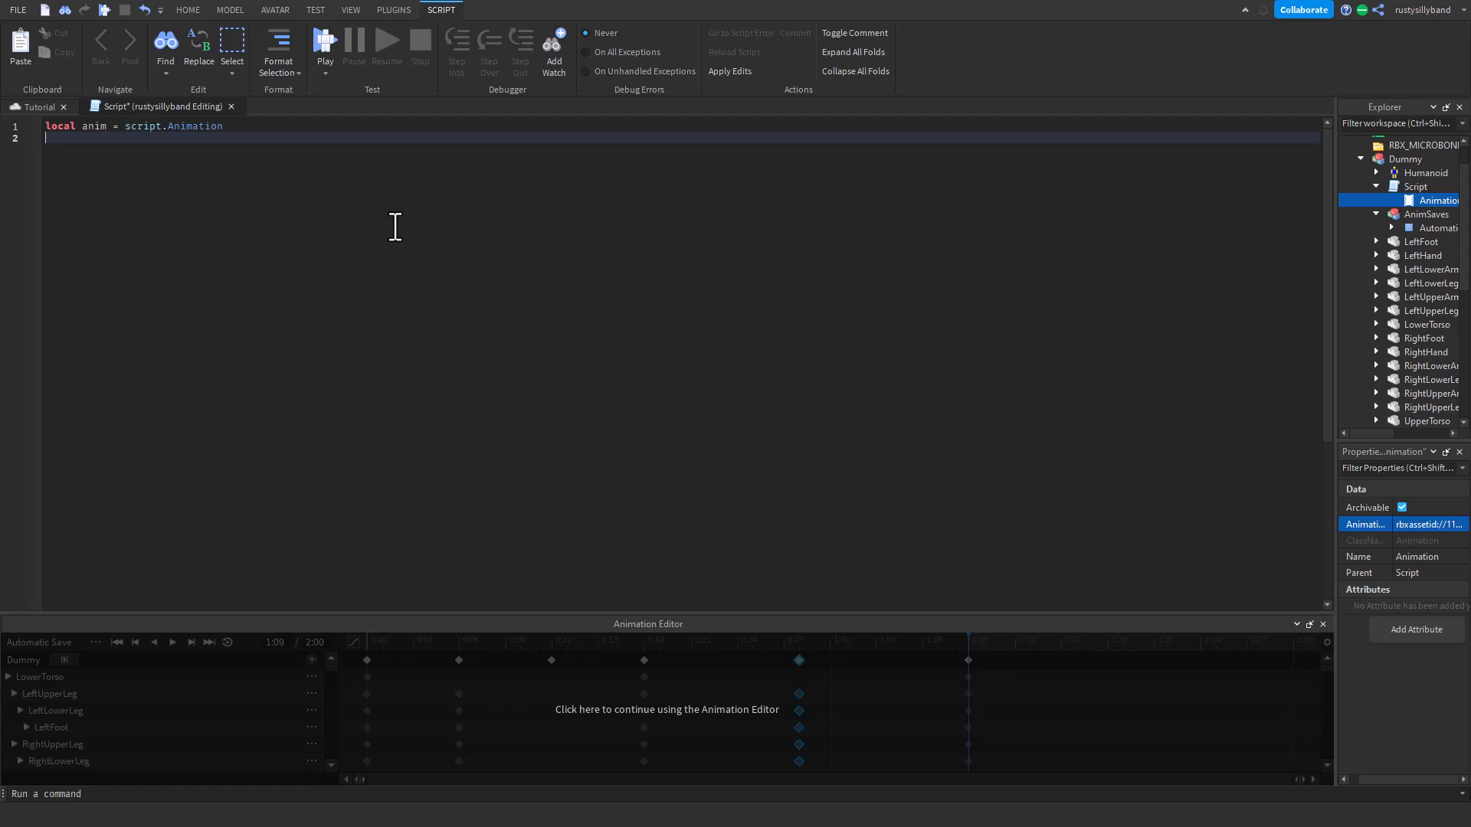
# - Add the line "local humanoid = script.Parent.Humanoid" below the anim variable
pyautogui.write('local humanoid = script.Parent.hu')
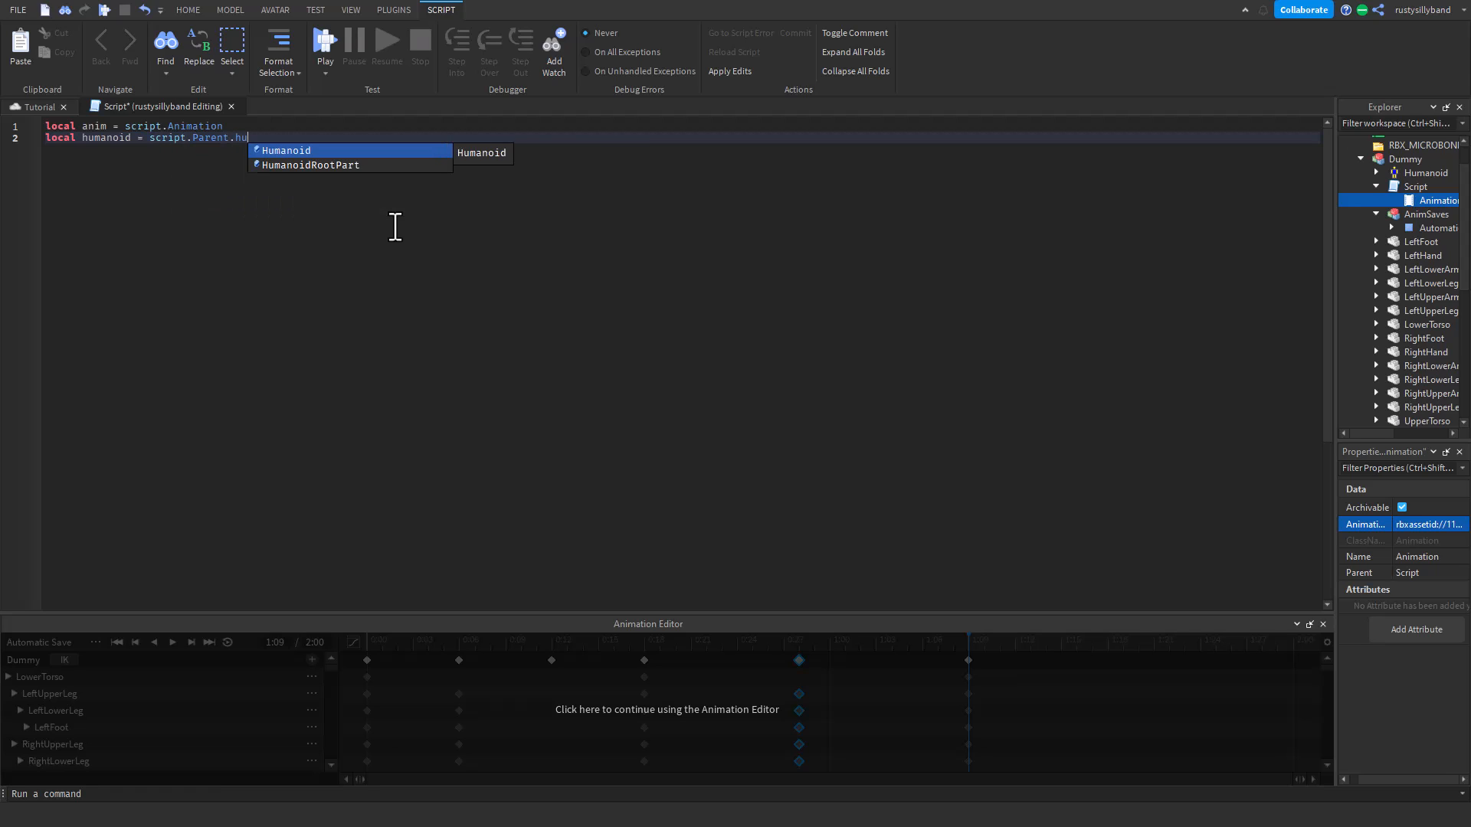
pyautogui.press('Tab')
pyautogui.press('Return')
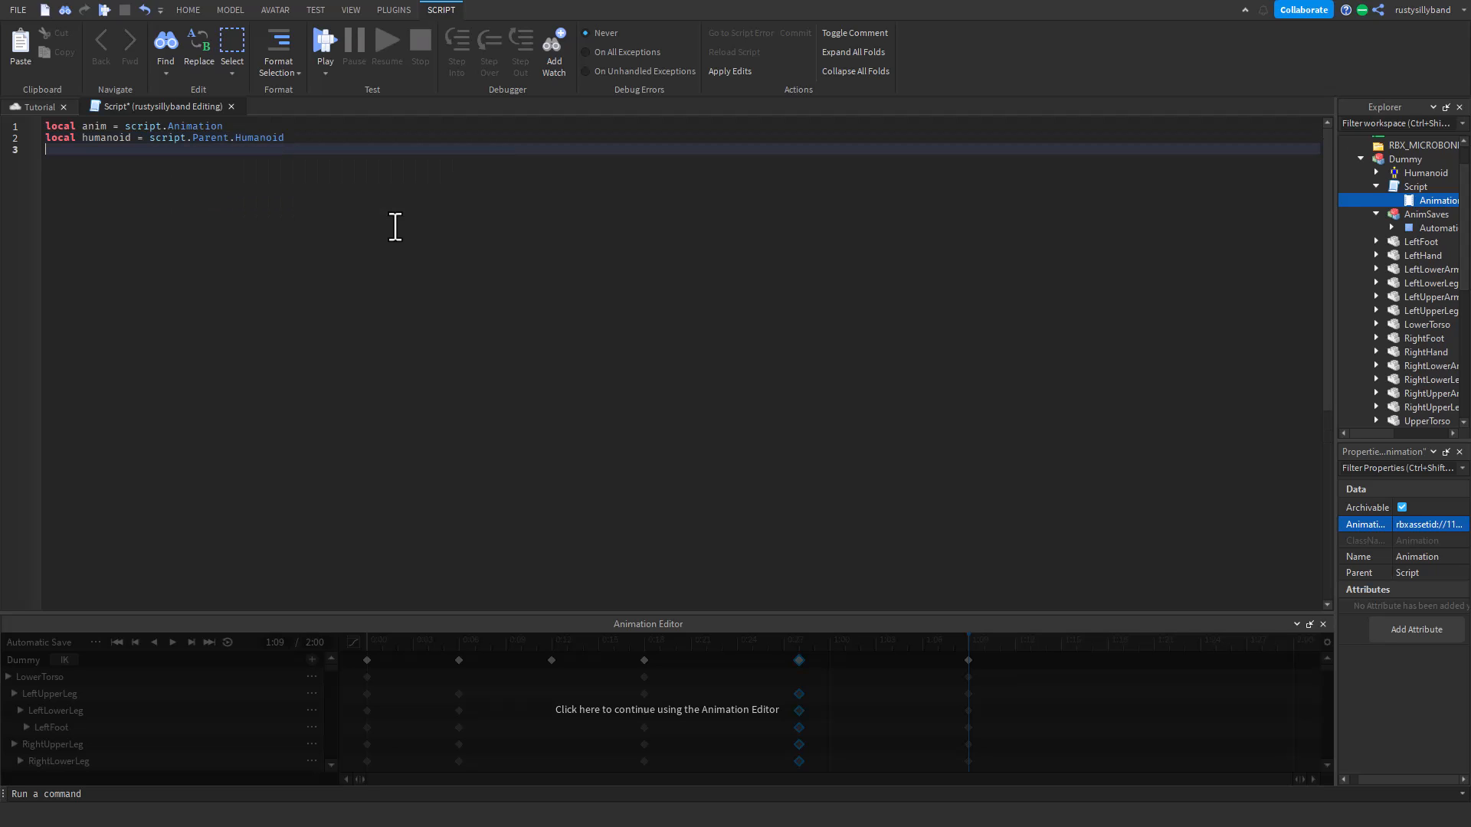
# - Add the line "local animTrack = humanoid:LoadAnimation(anim)" followed by a blank line
pyautogui.write('lo')
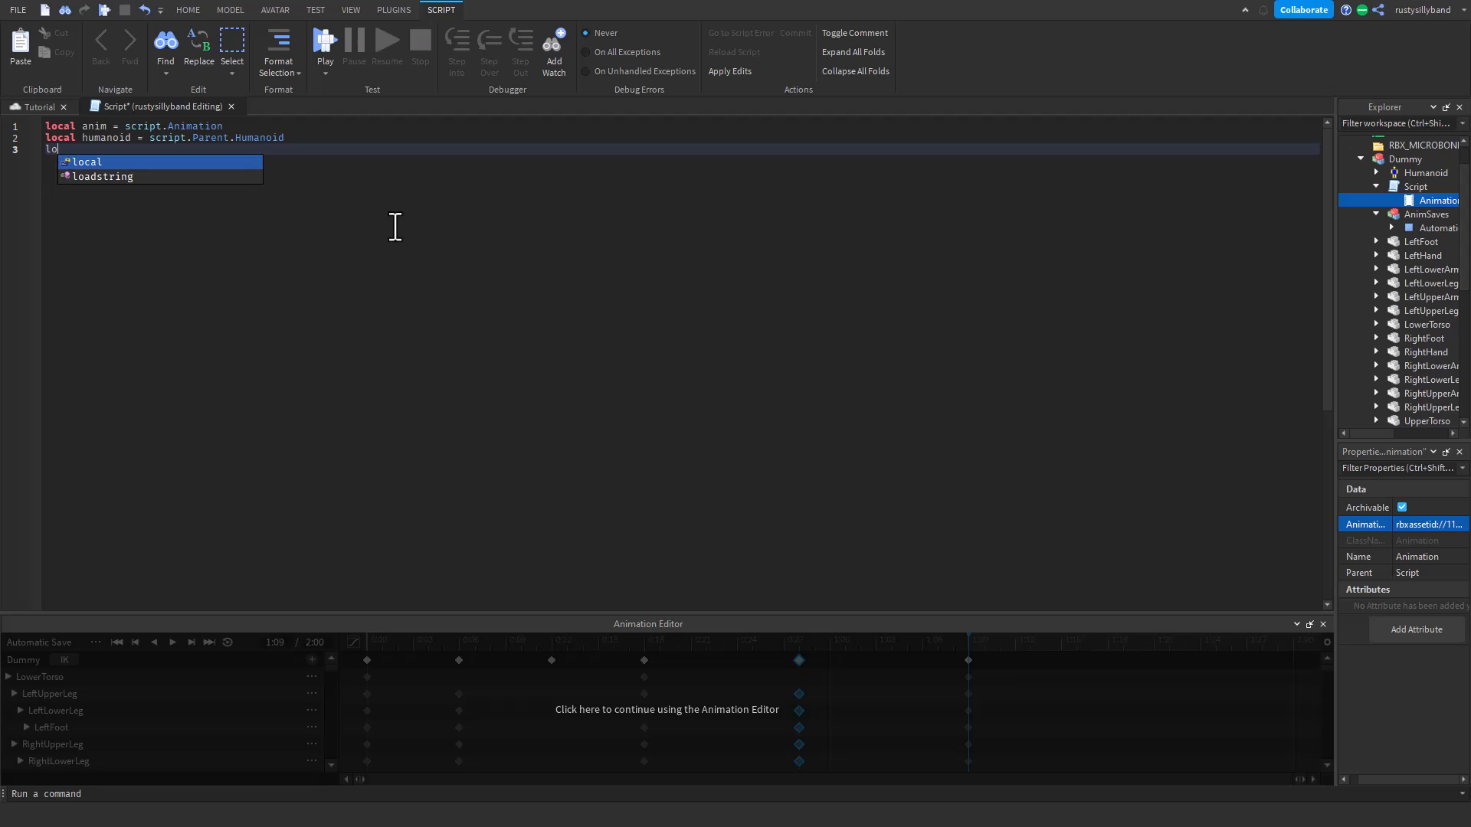
pyautogui.write('cal')
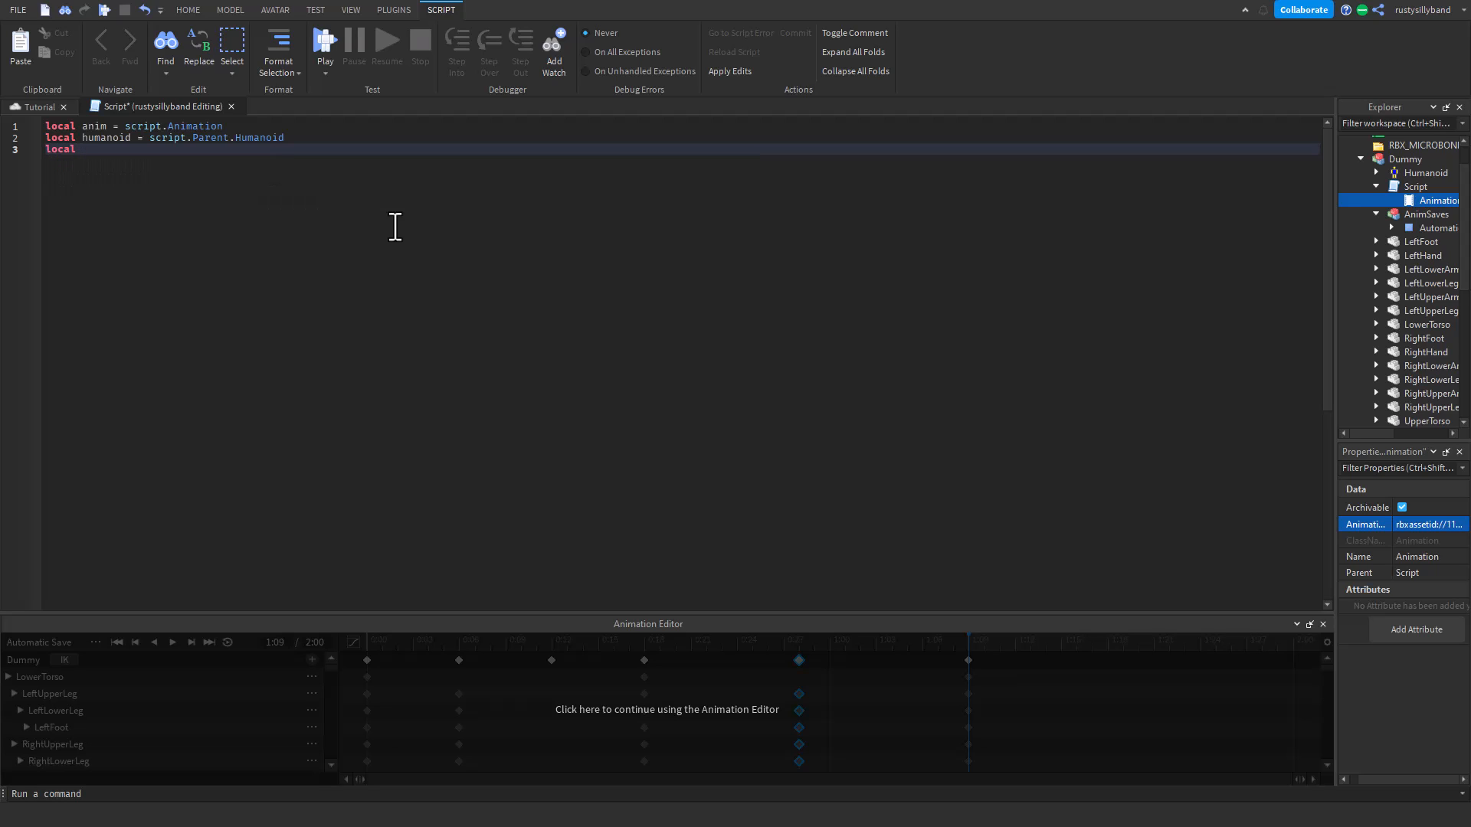
pyautogui.write(' animTrack = h')
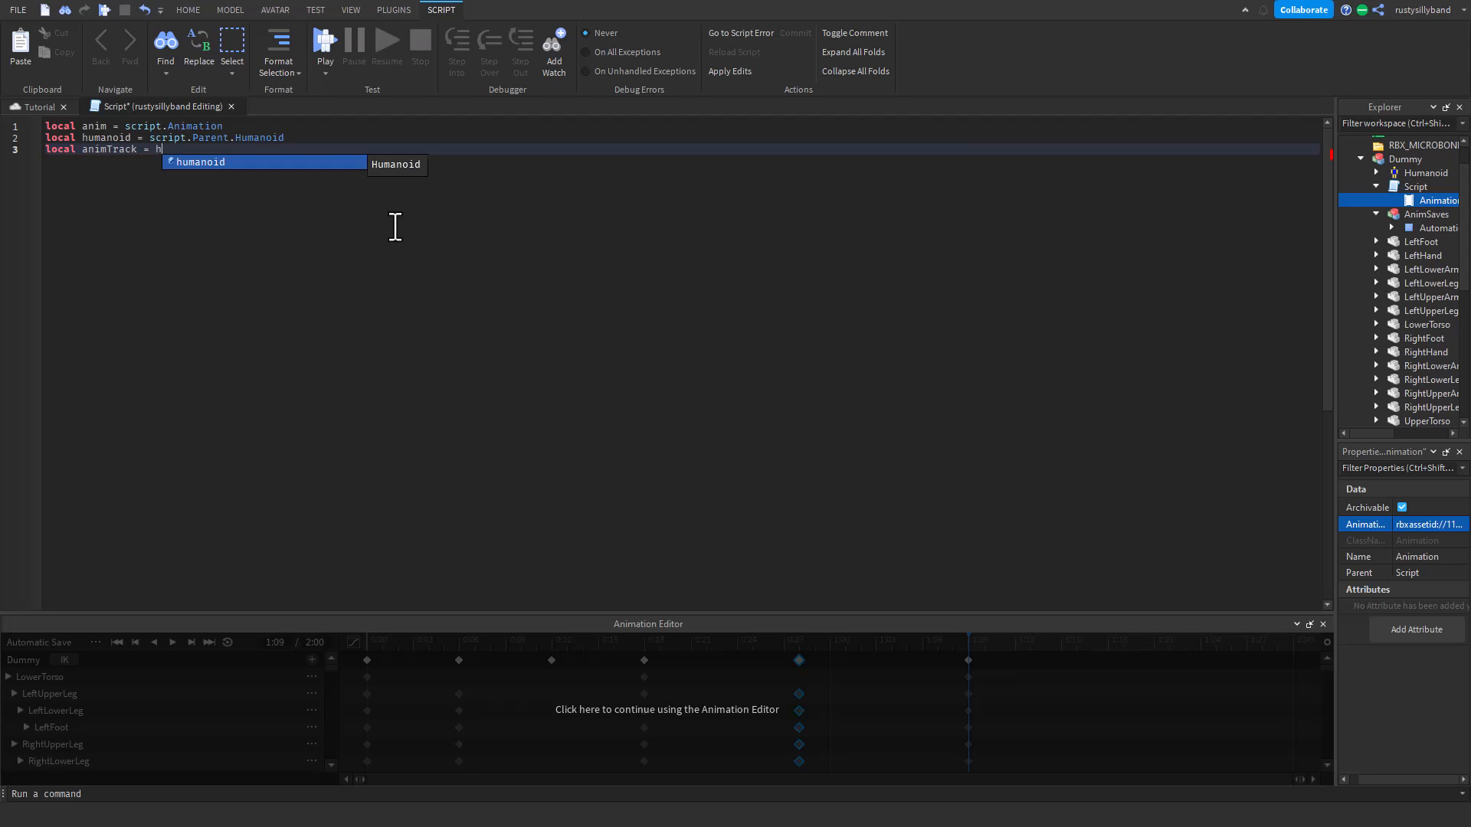
pyautogui.write('umanoid:Lo')
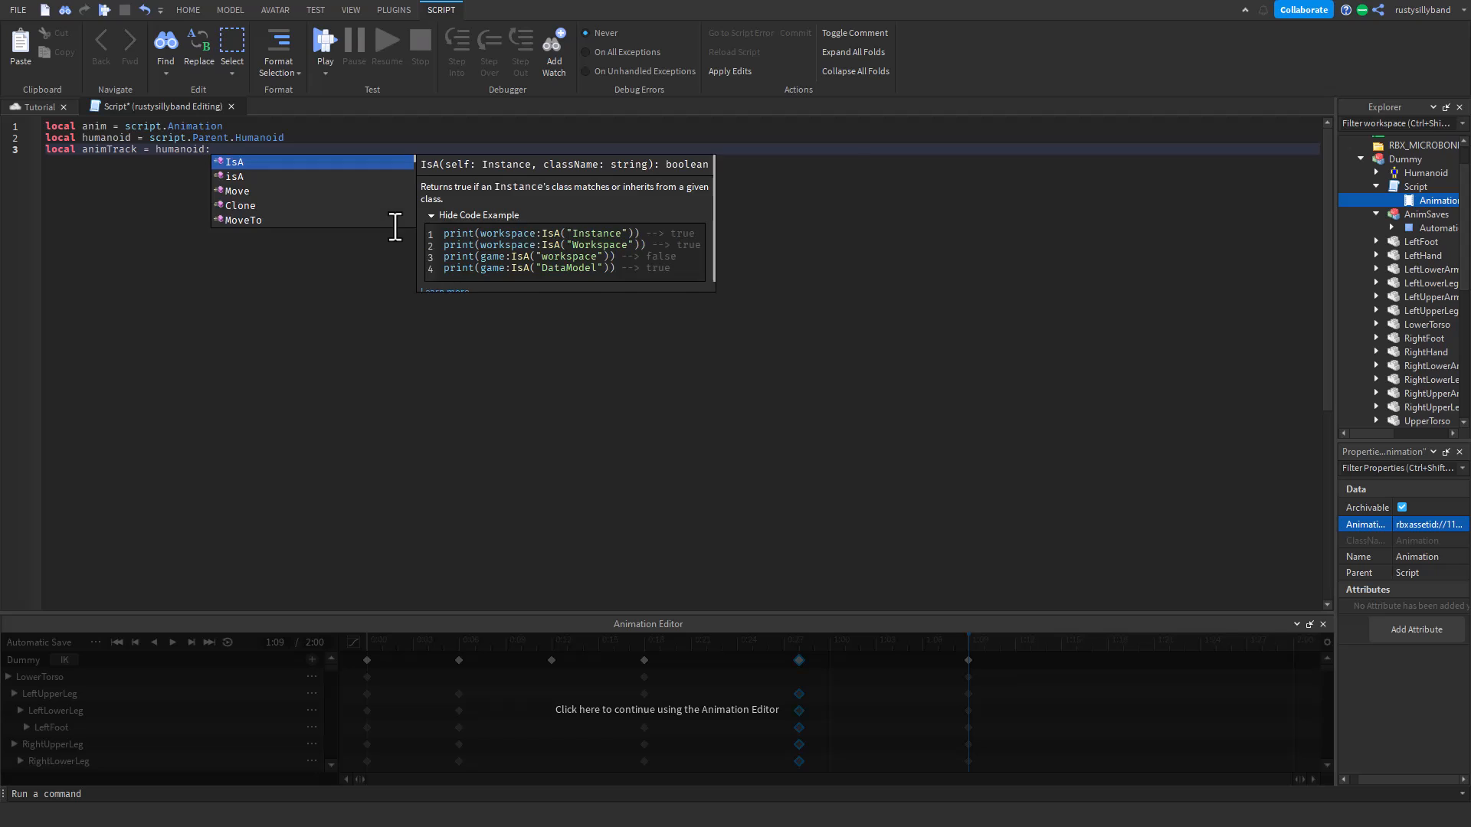
pyautogui.press('Tab')
pyautogui.write('(anim')
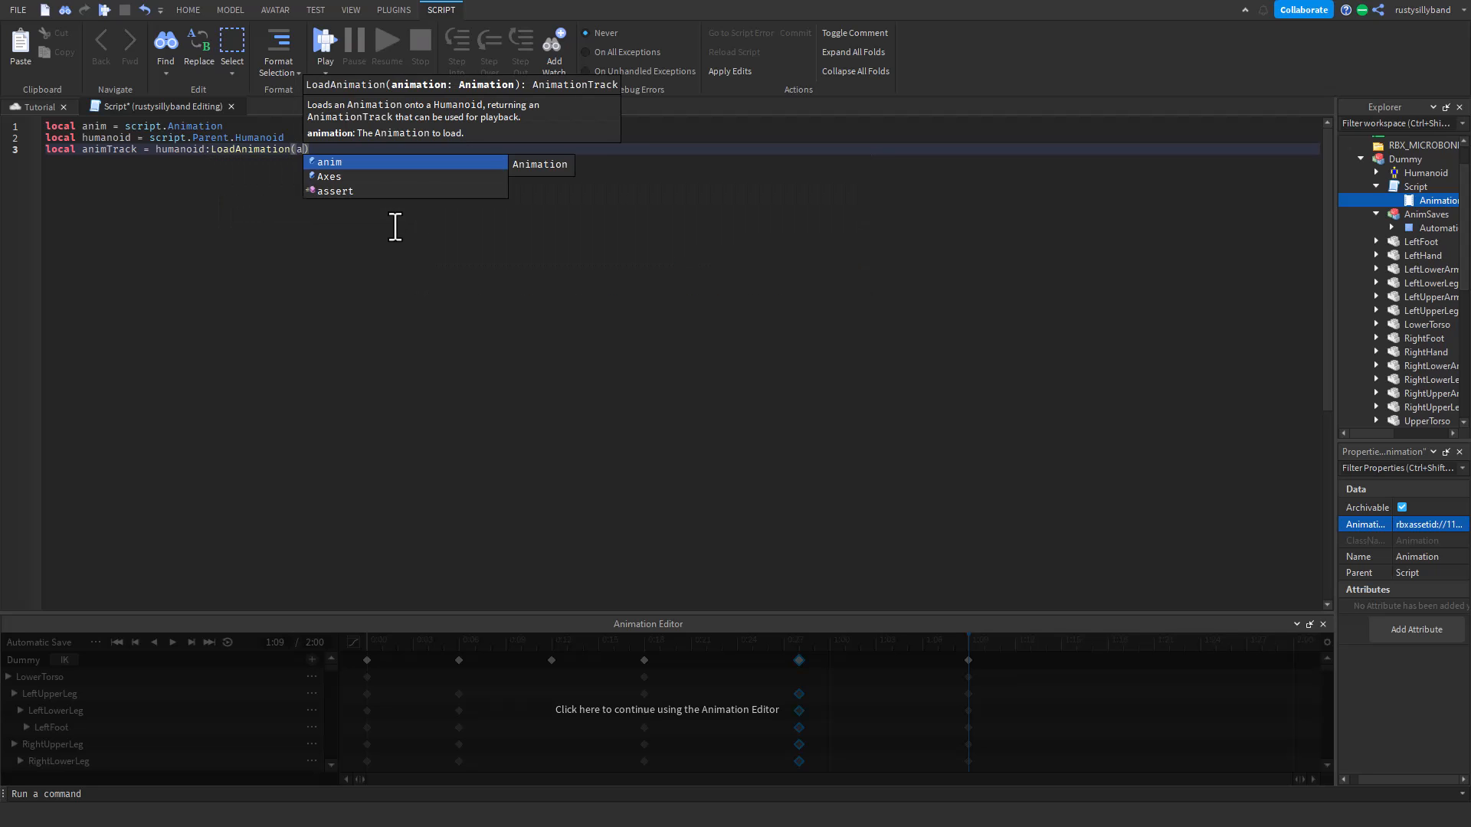
pyautogui.press('Right')
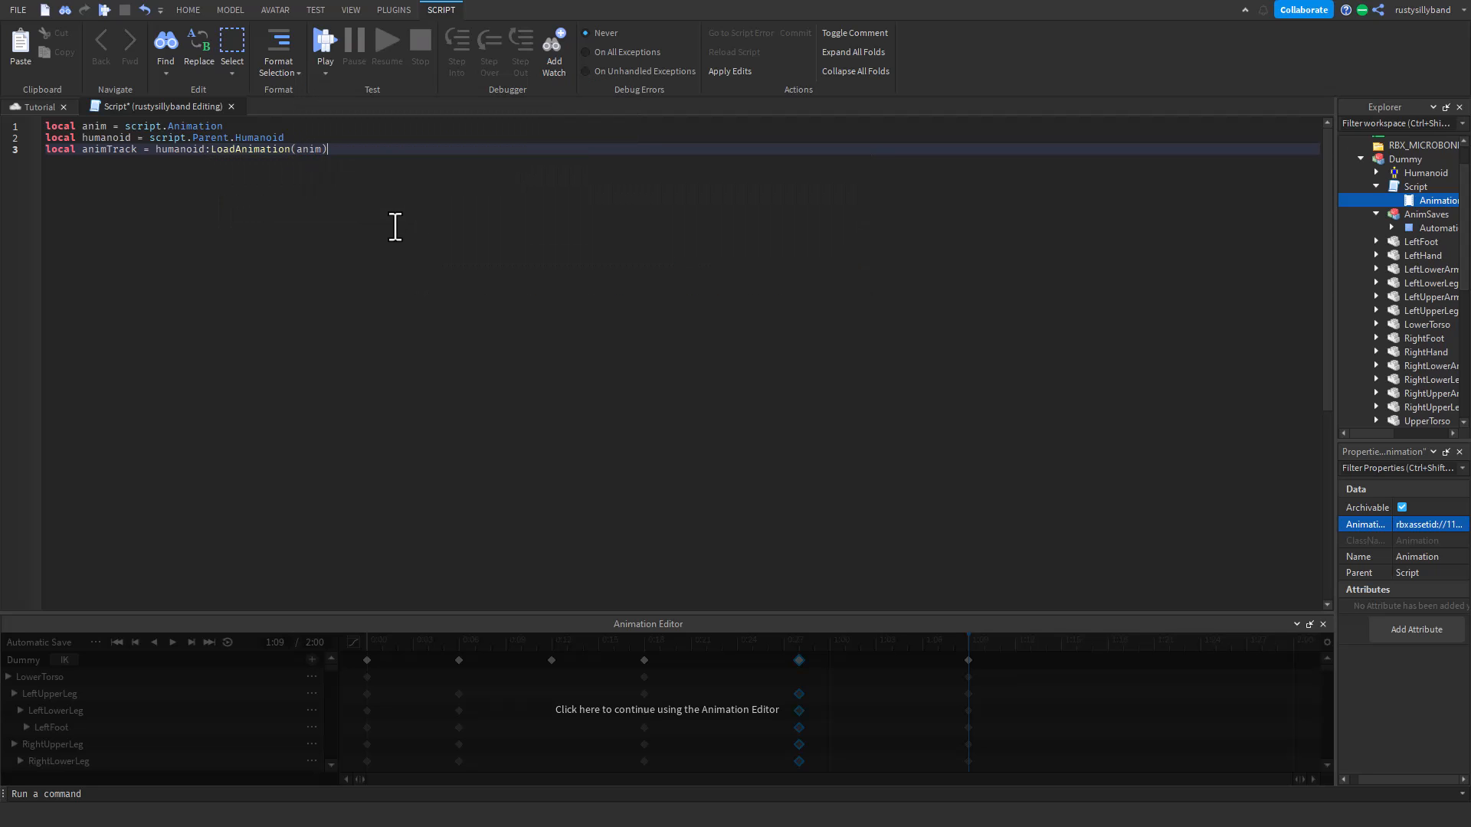
pyautogui.press('Return')
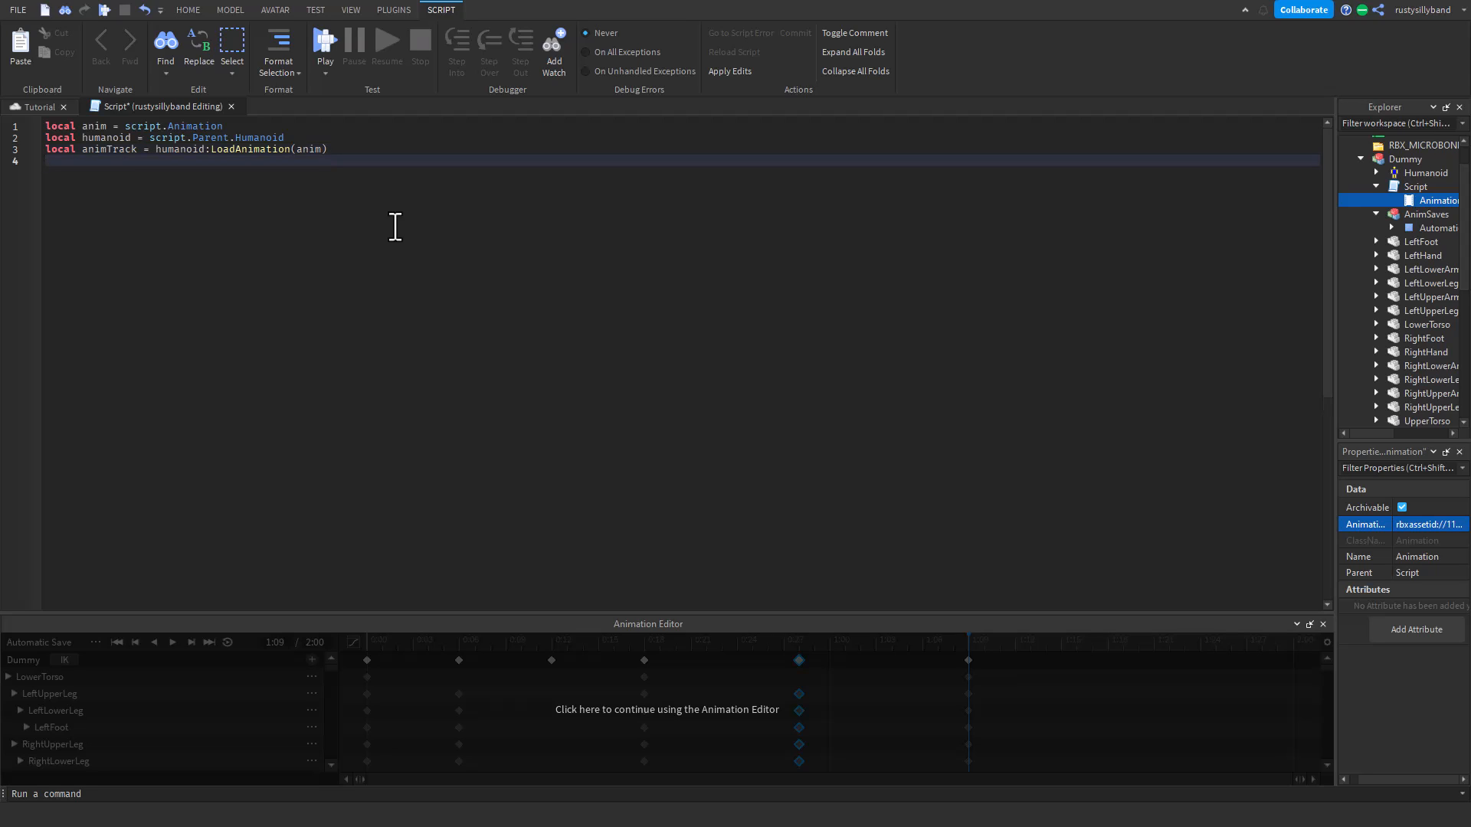
pyautogui.press('Return')
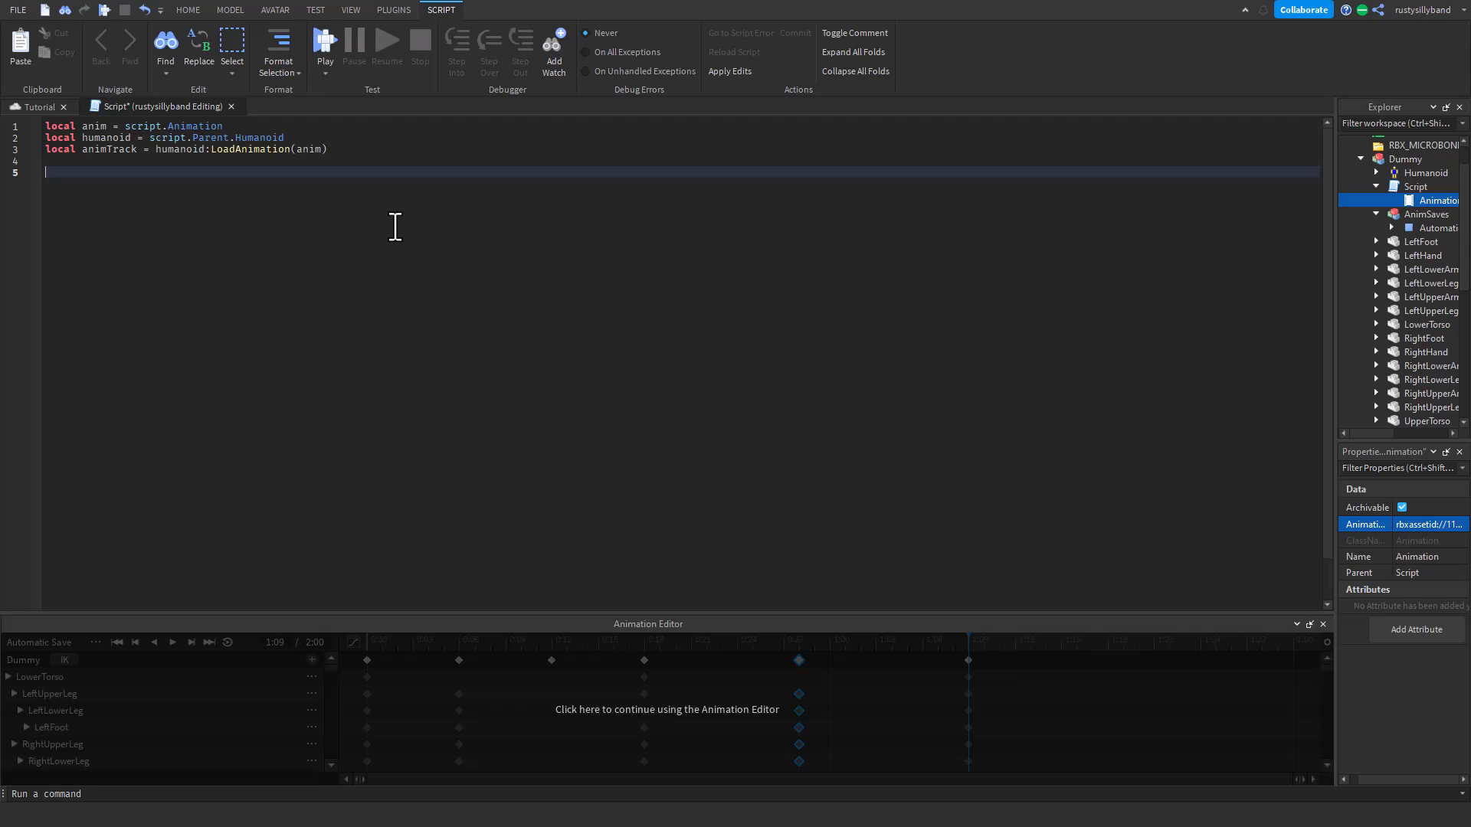
pyautogui.write('fun')
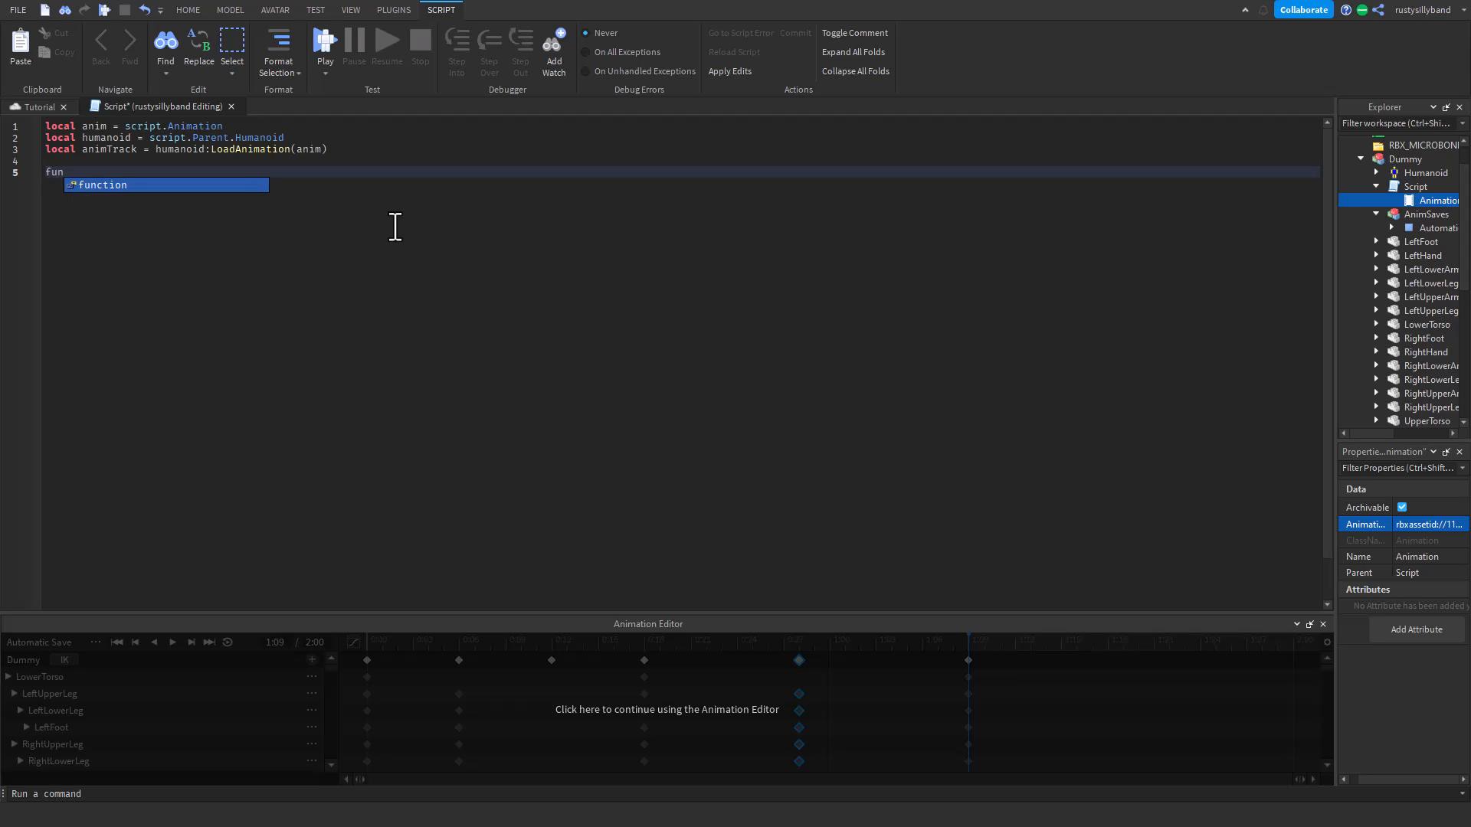
pyautogui.press('BackSpace')
pyautogui.press('BackSpace')
pyautogui.press('BackSpace')
pyautogui.write('script')
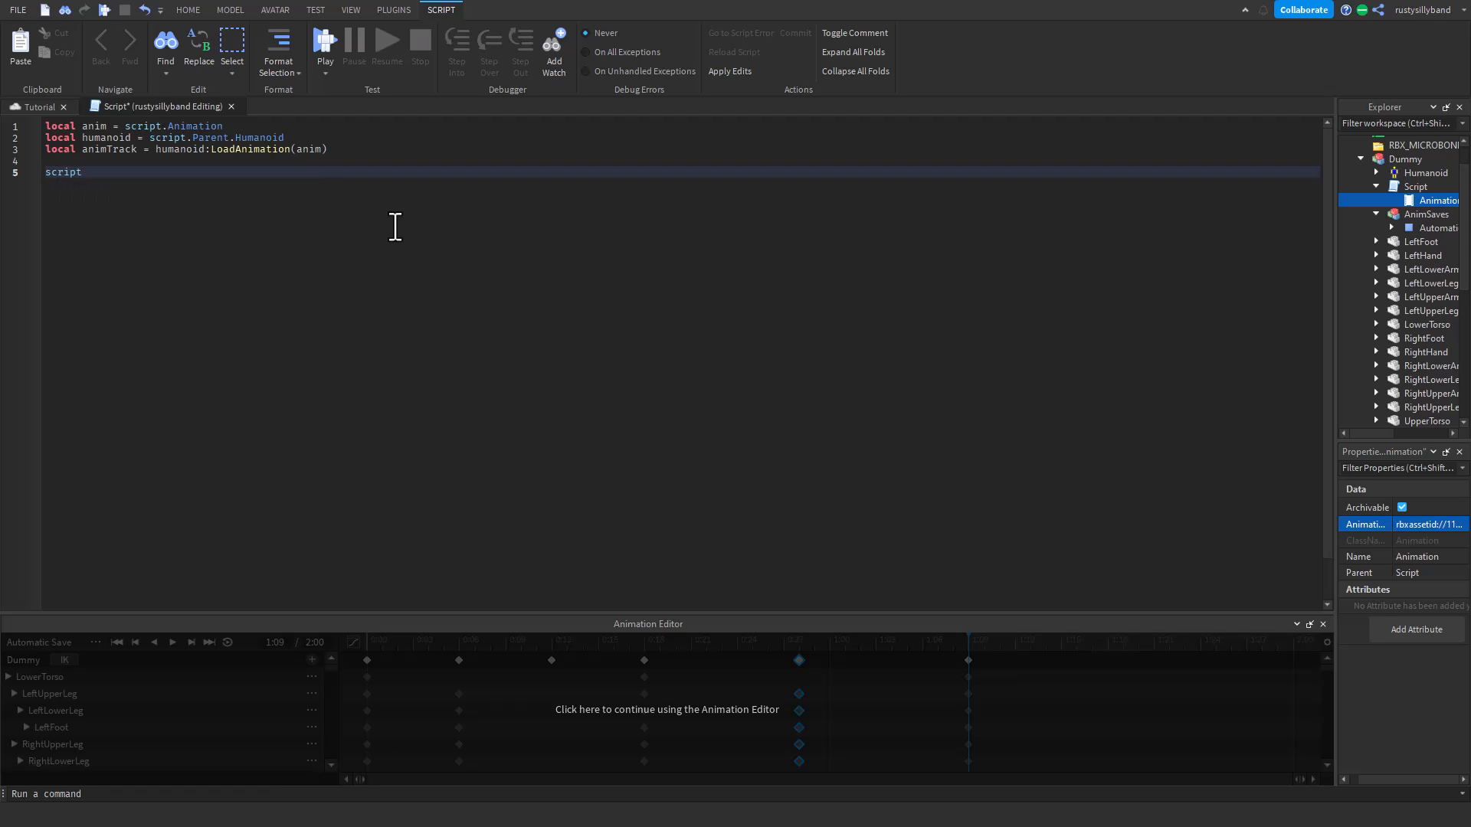
pyautogui.press('BackSpace')
pyautogui.press('BackSpace')
pyautogui.press('BackSpace')
# - Add a "workspace.part.Touched:Connect(function()" event handler with its closing "end)" below the variables
pyautogui.write('workspace.')
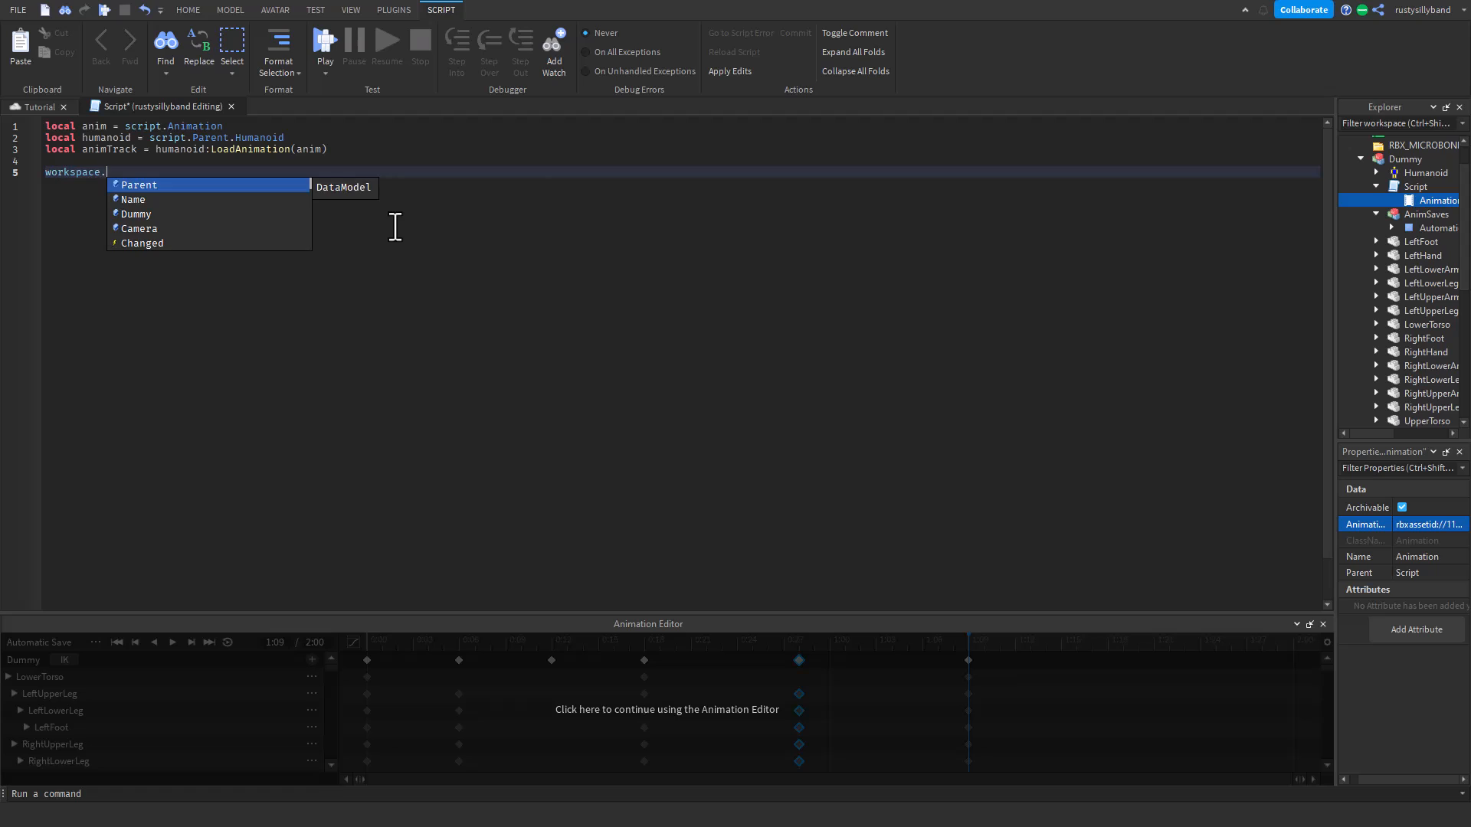
pyautogui.write('part.To')
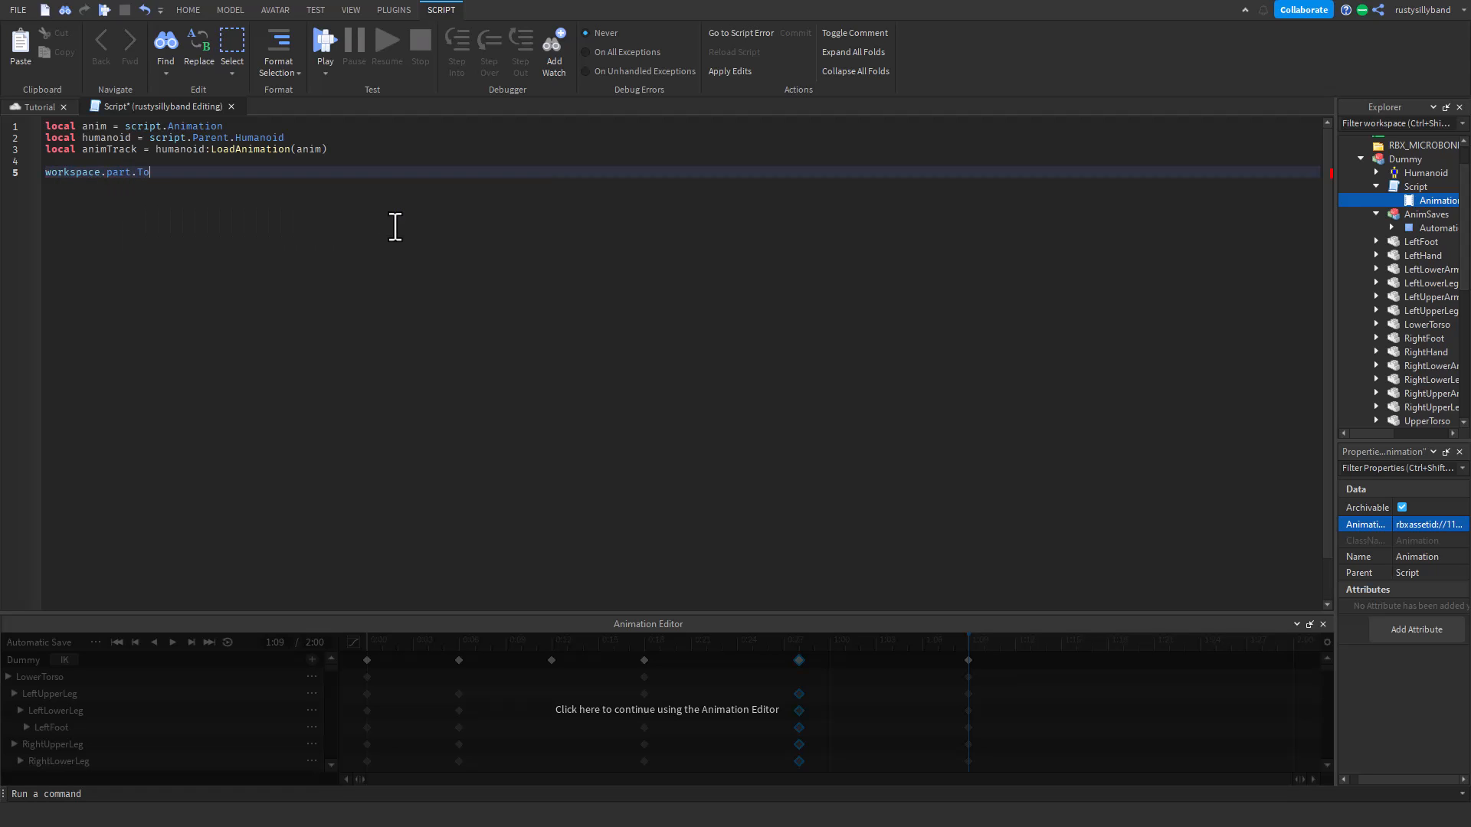
pyautogui.write('uched:Connect(F')
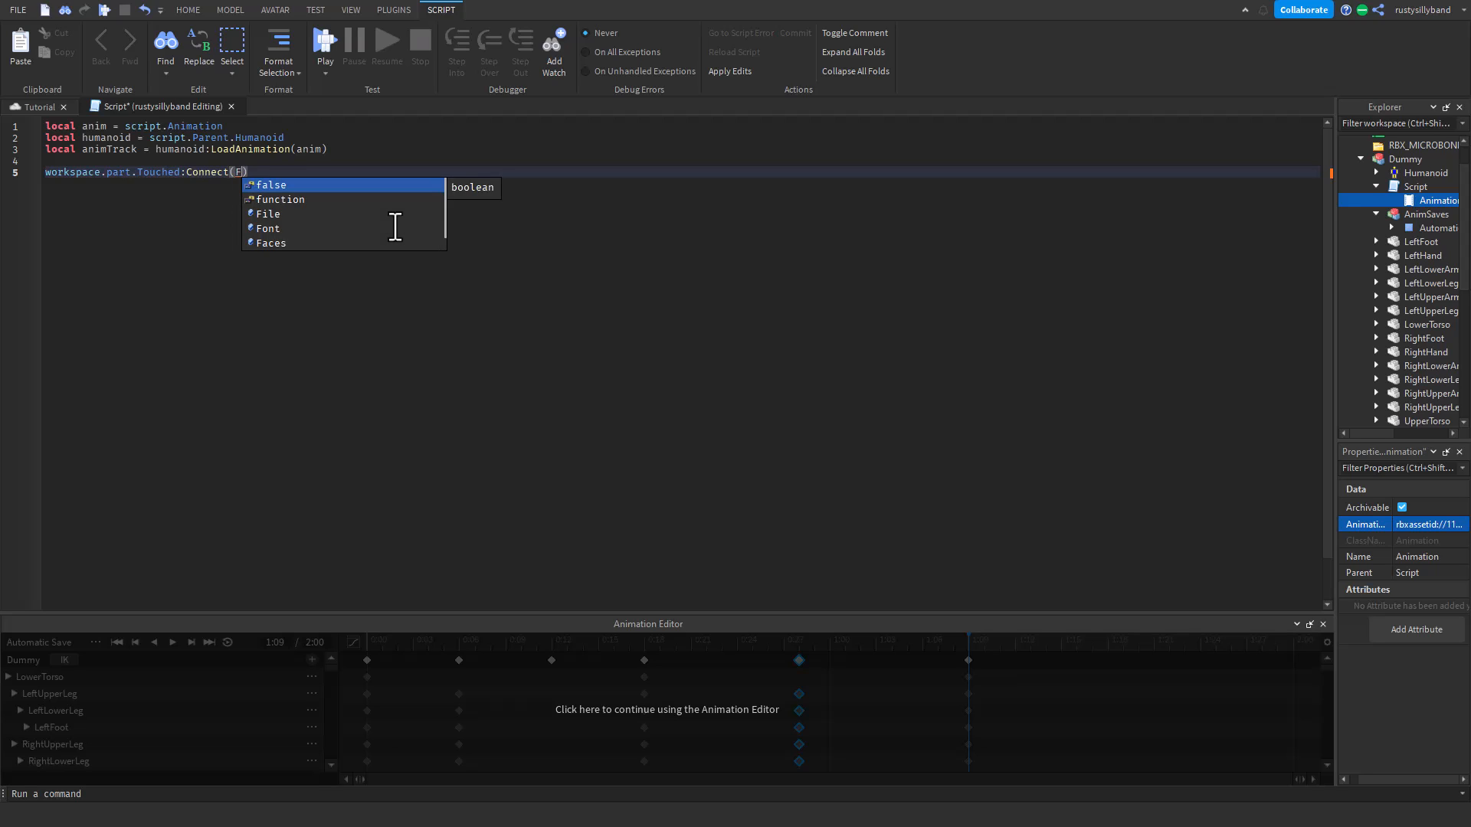
pyautogui.write('un')
pyautogui.press('Tab')
pyautogui.press('Right')
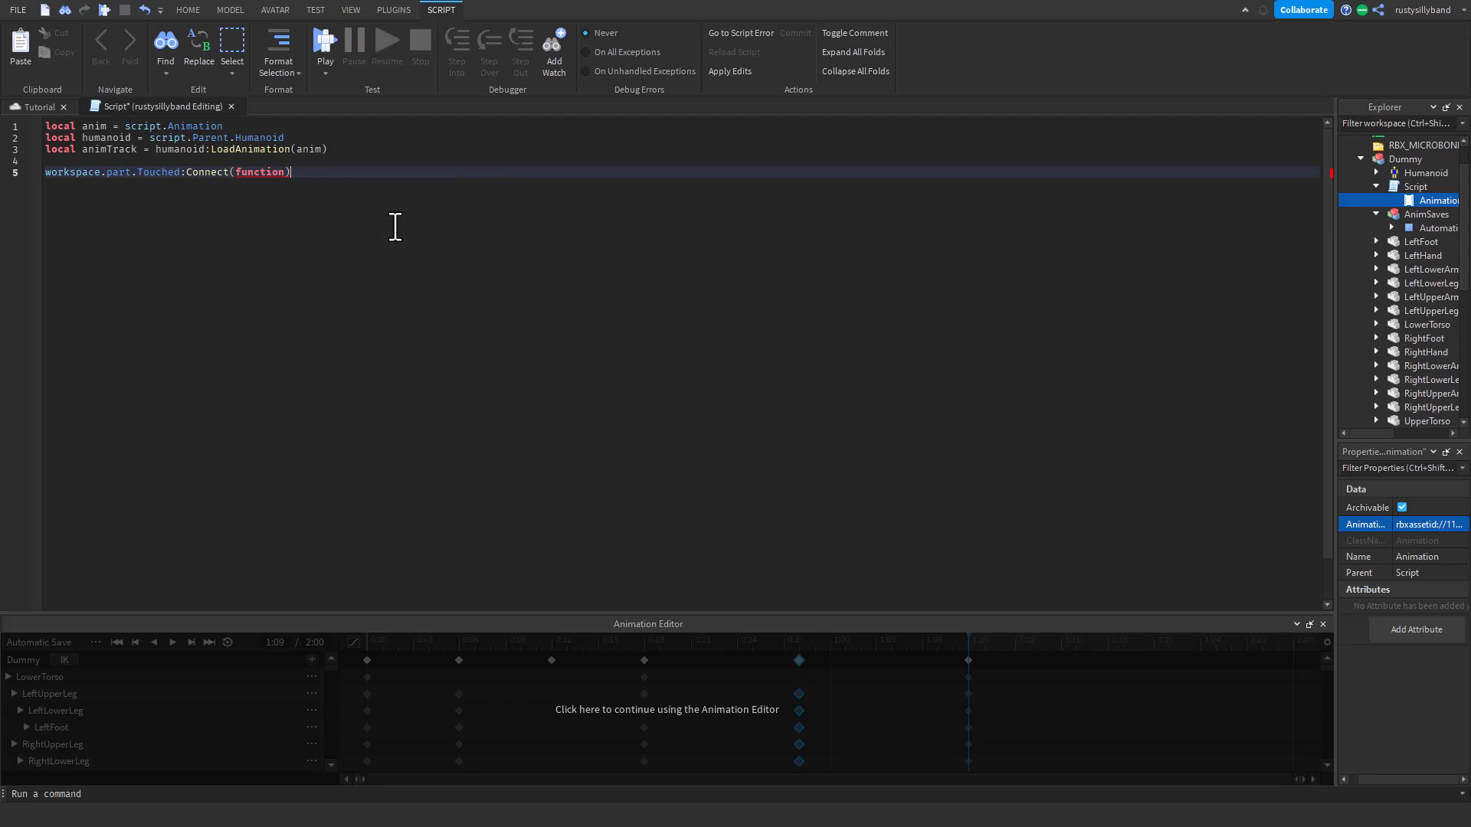
pyautogui.write('(hit')
pyautogui.press('Return')
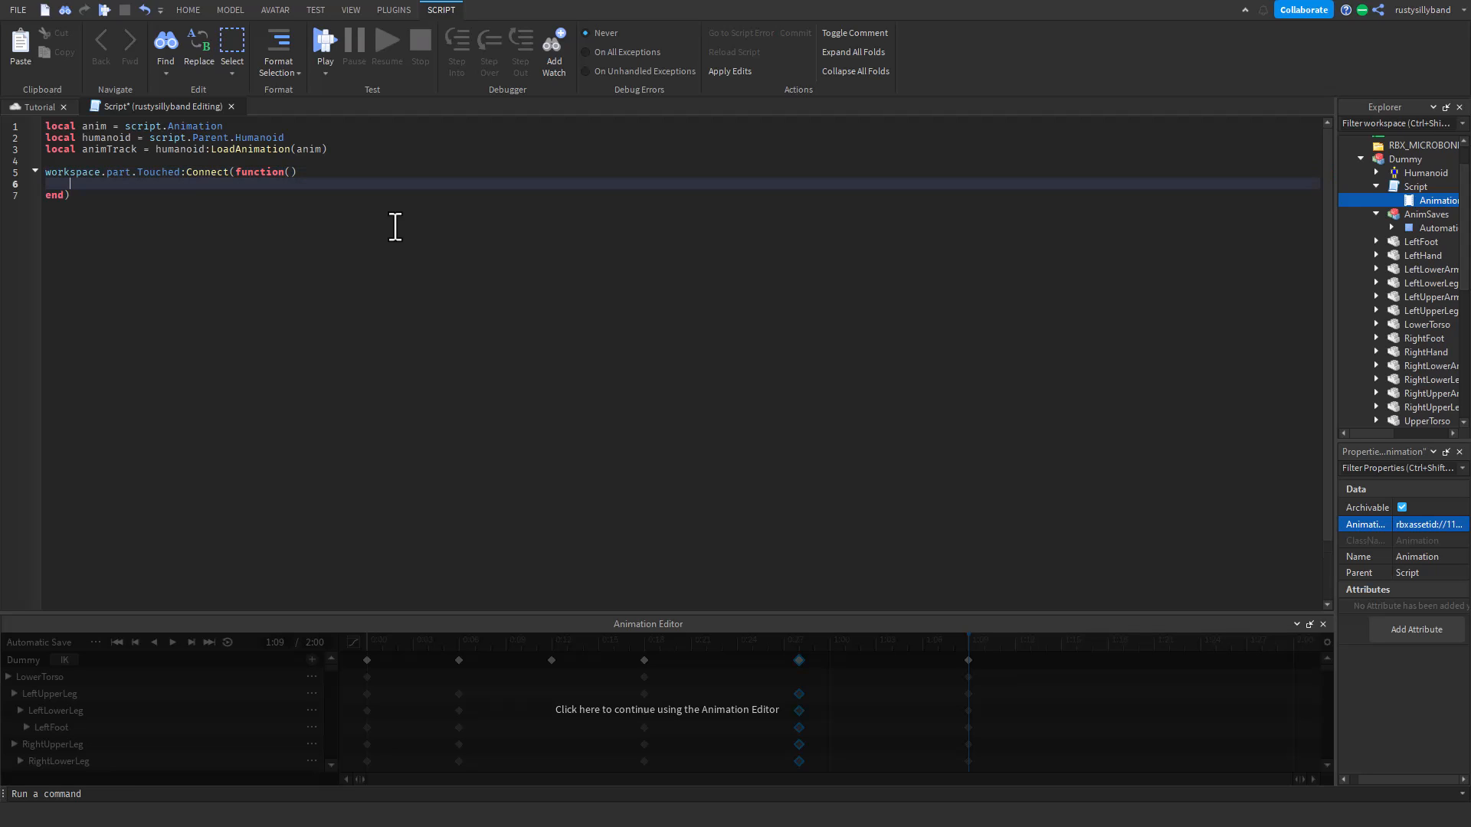
# - Call "animTrack:Play()" inside the body of the Touched handler
pyautogui.write('anim')
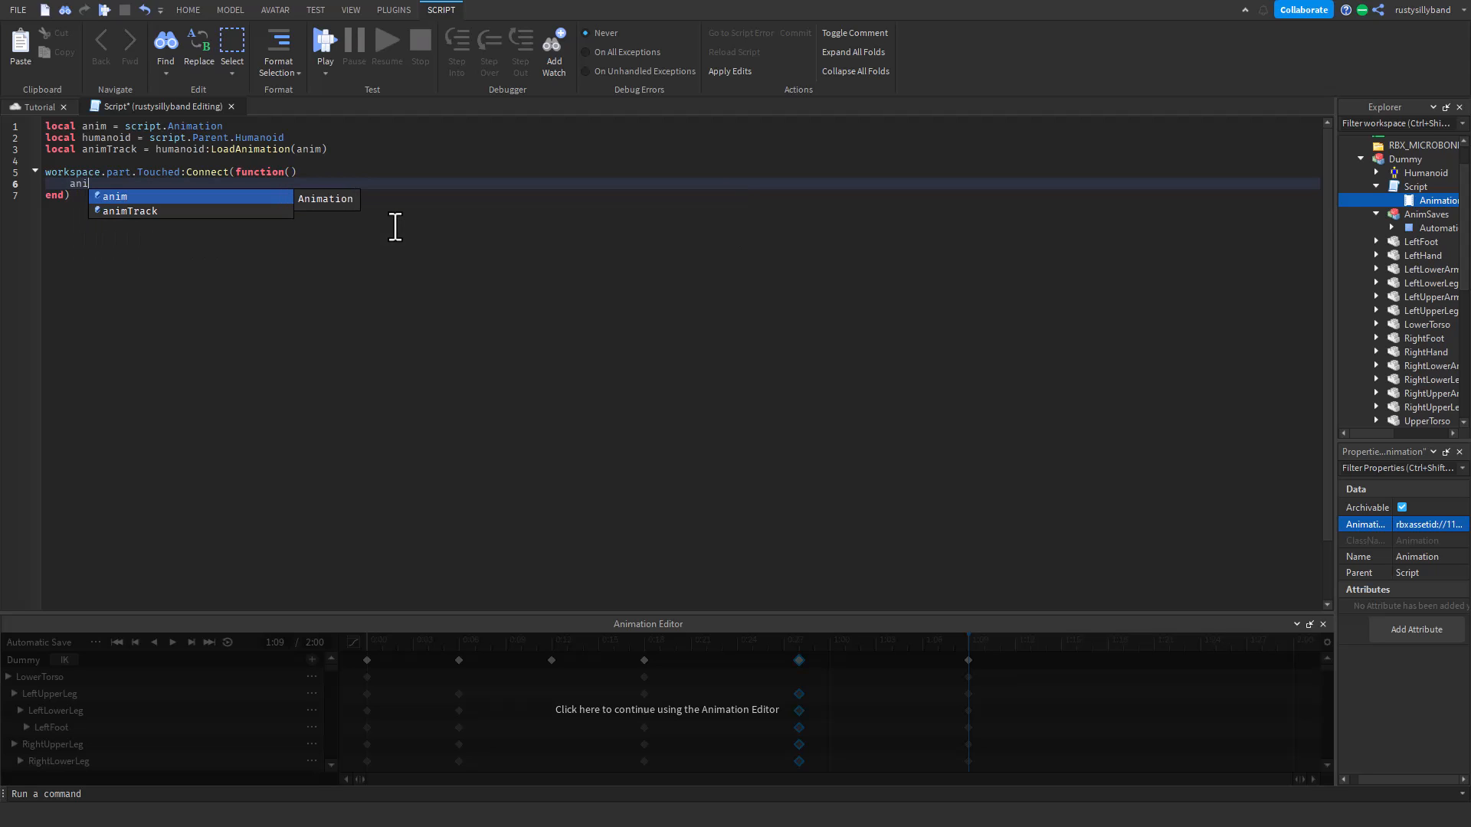
pyautogui.press('BackSpace')
pyautogui.press('BackSpace')
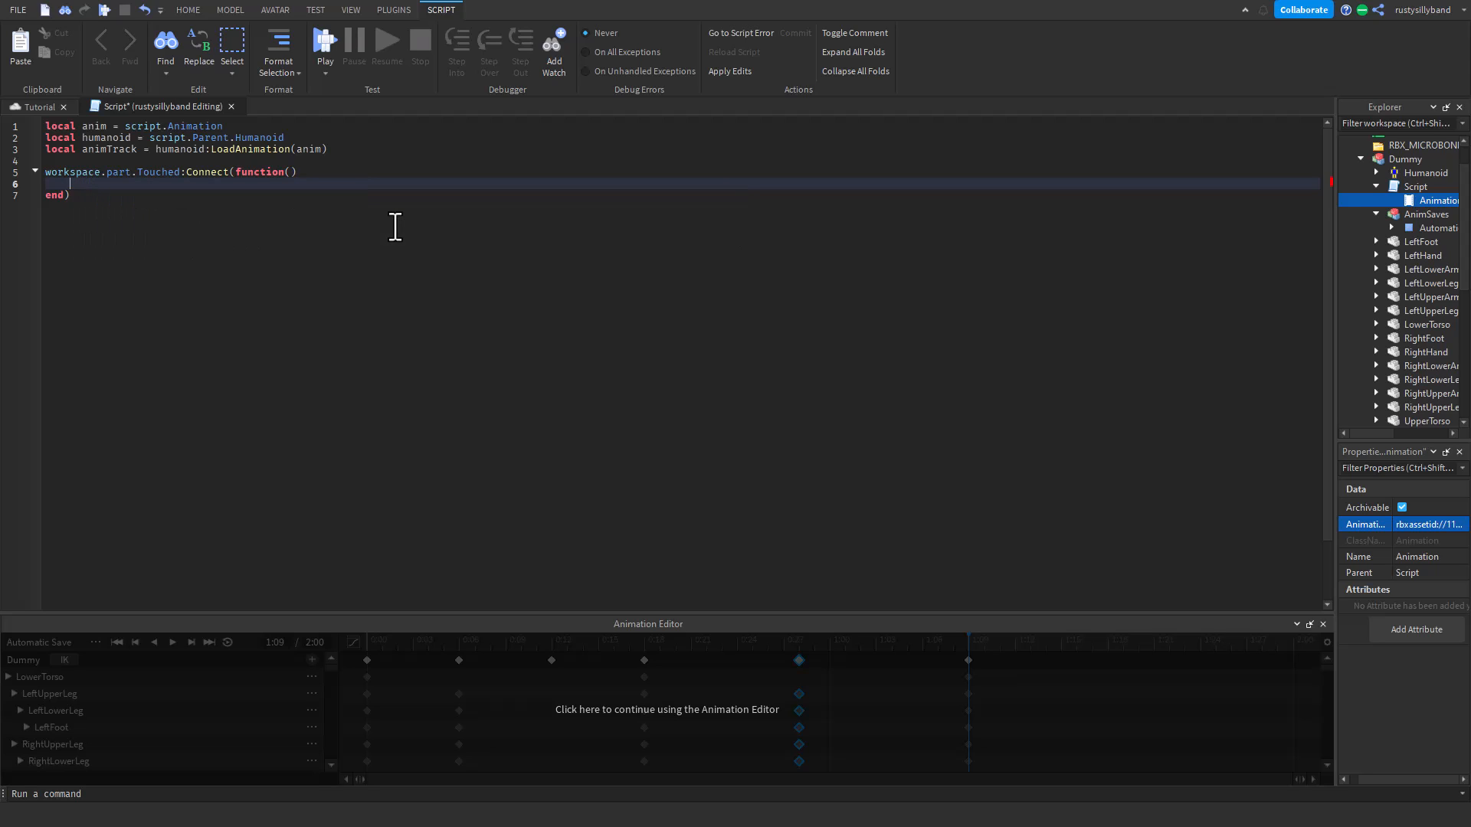
pyautogui.write('animt')
pyautogui.press('Tab')
pyautogui.write(':Play(')
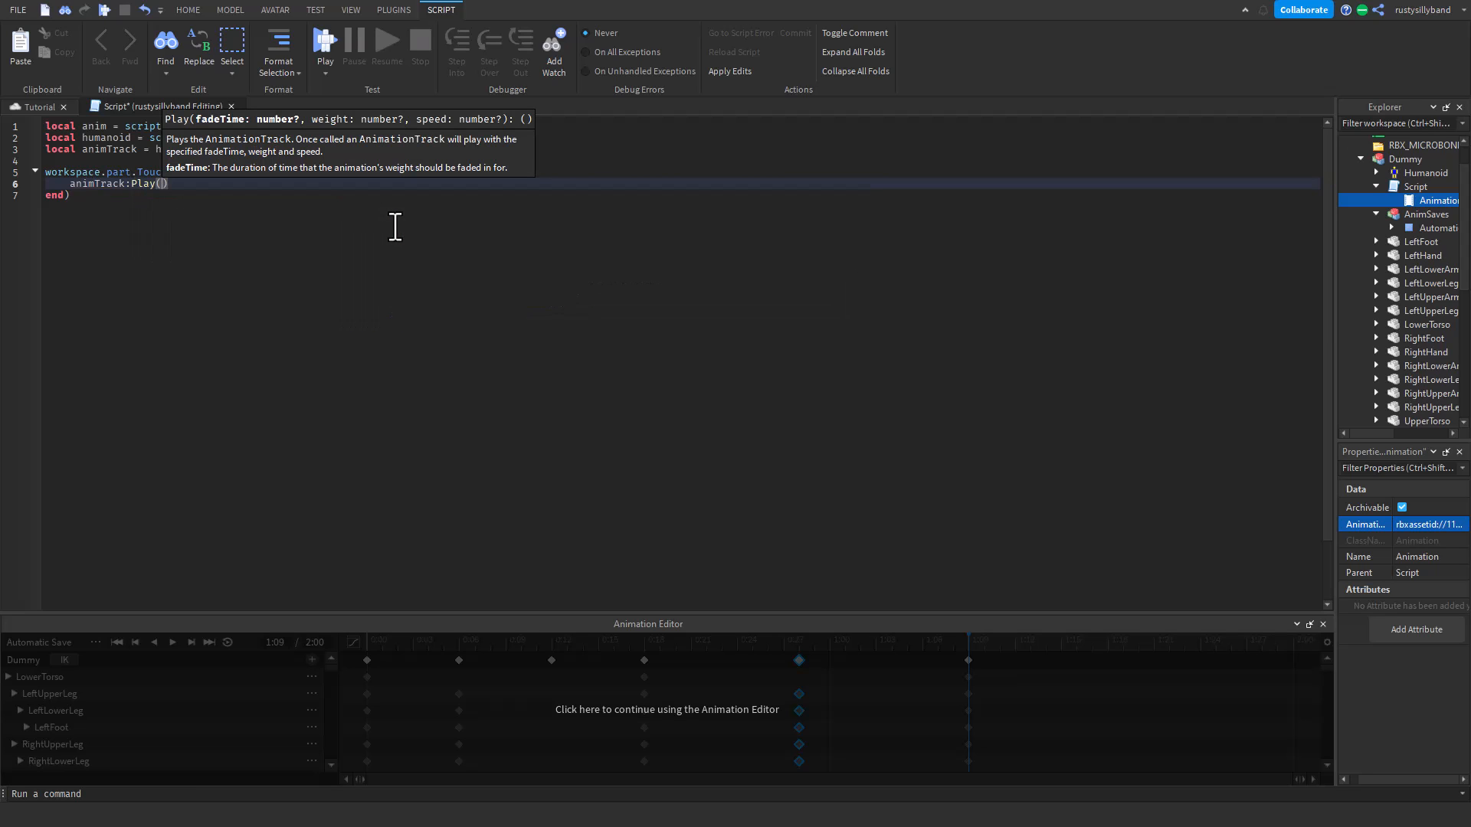
# - Replace the entire Touched handler with the single line "animTrack:Play()"
pyautogui.click(29, 195)
pyautogui.moveTo(30, 195); pyautogui.dragTo(18, 170)
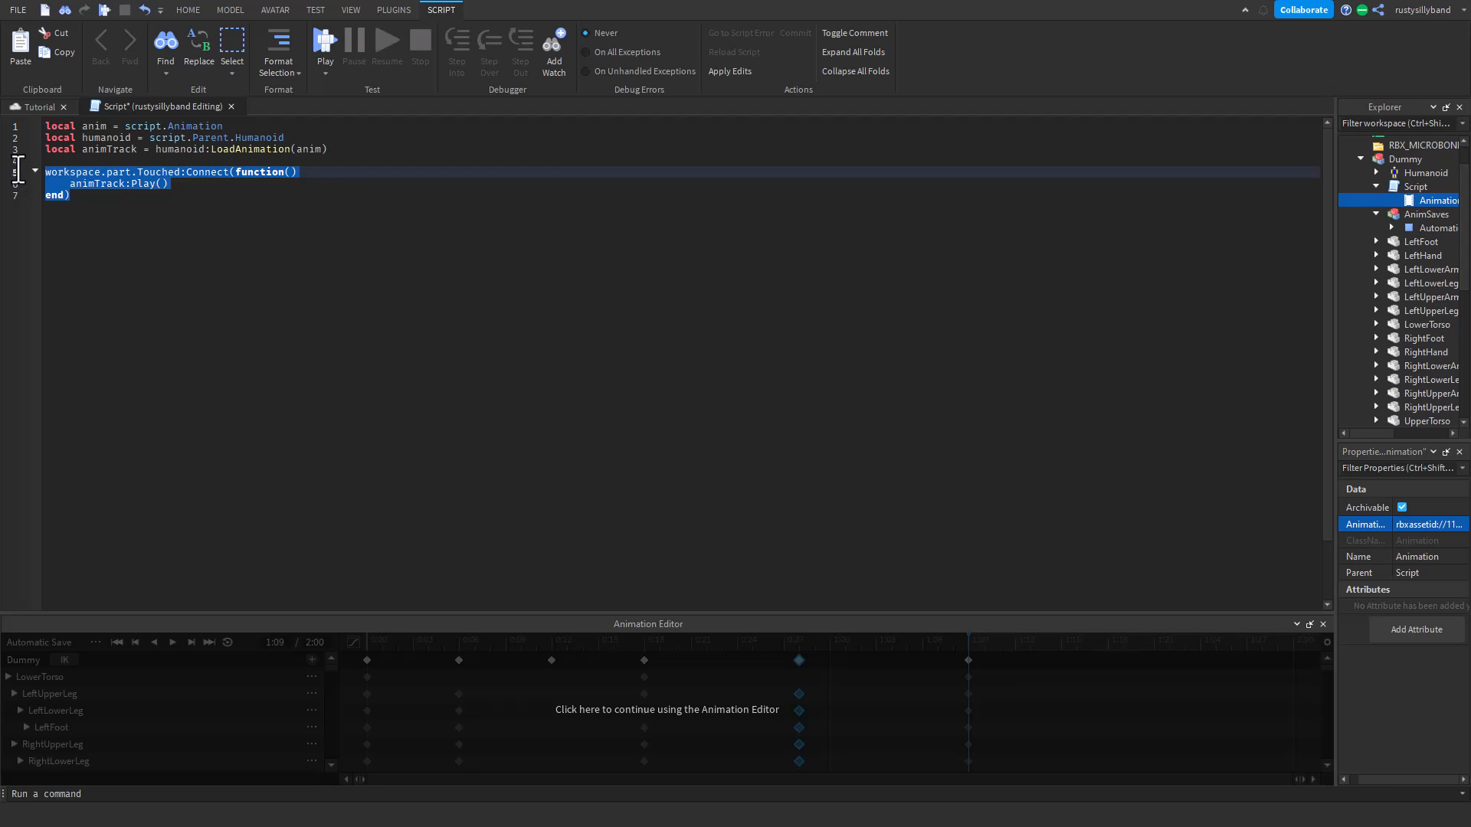
pyautogui.press('BackSpace')
pyautogui.write('anim')
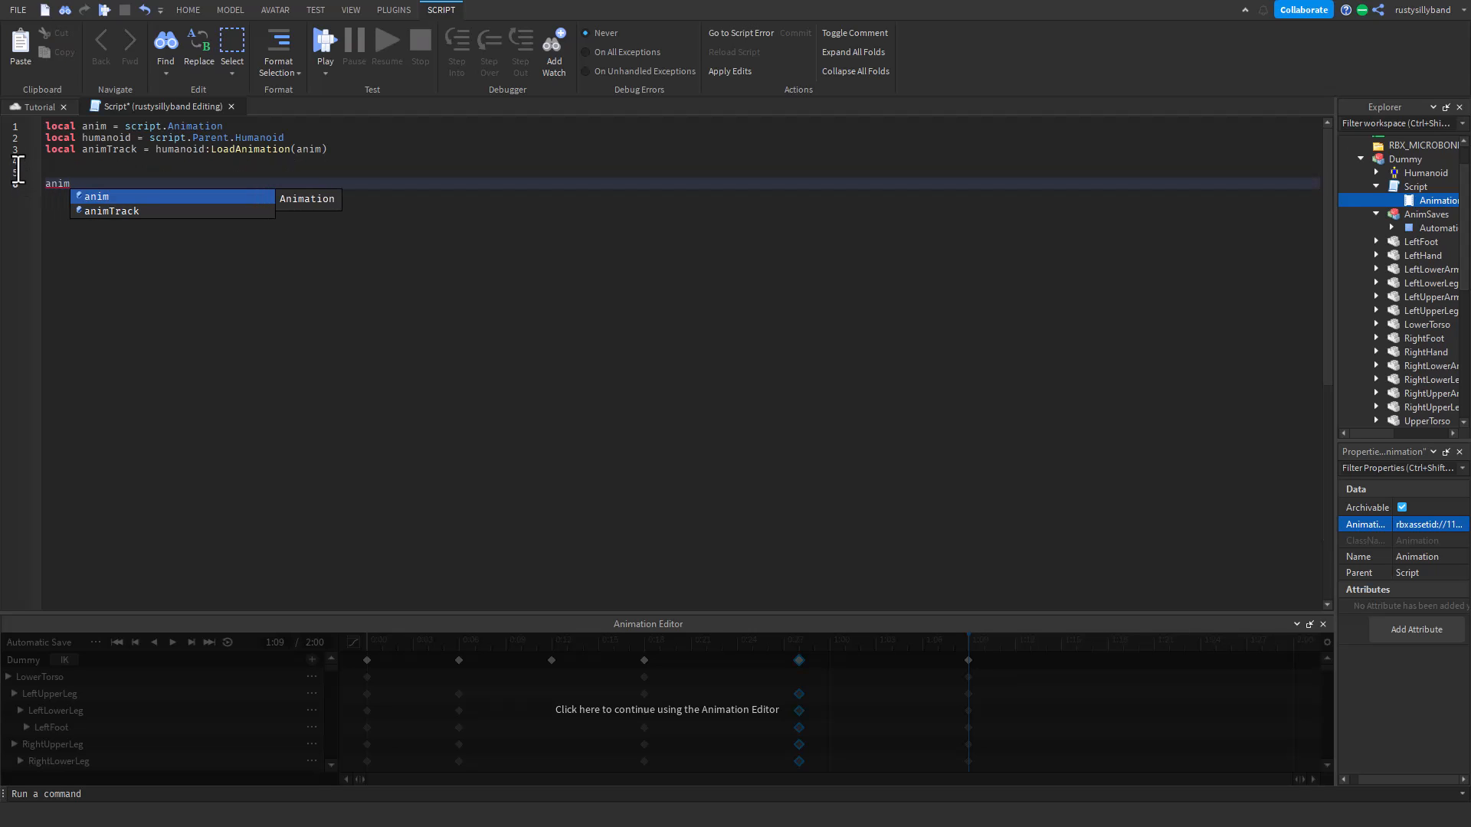
pyautogui.press('Down')
pyautogui.press('Tab')
pyautogui.write(':Play()')
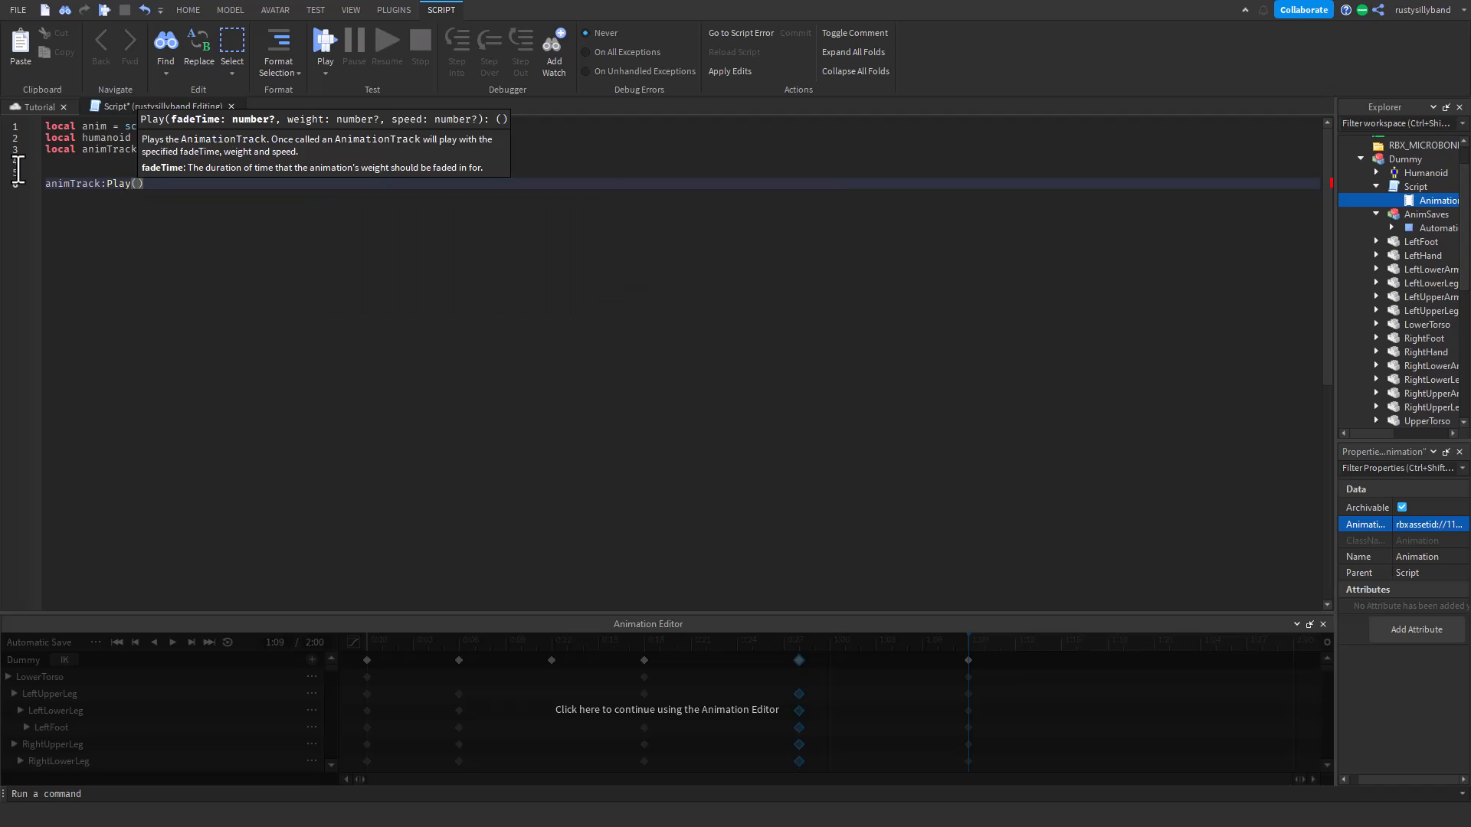
# - Close the script and the Animation Editor
pyautogui.click(232, 106)
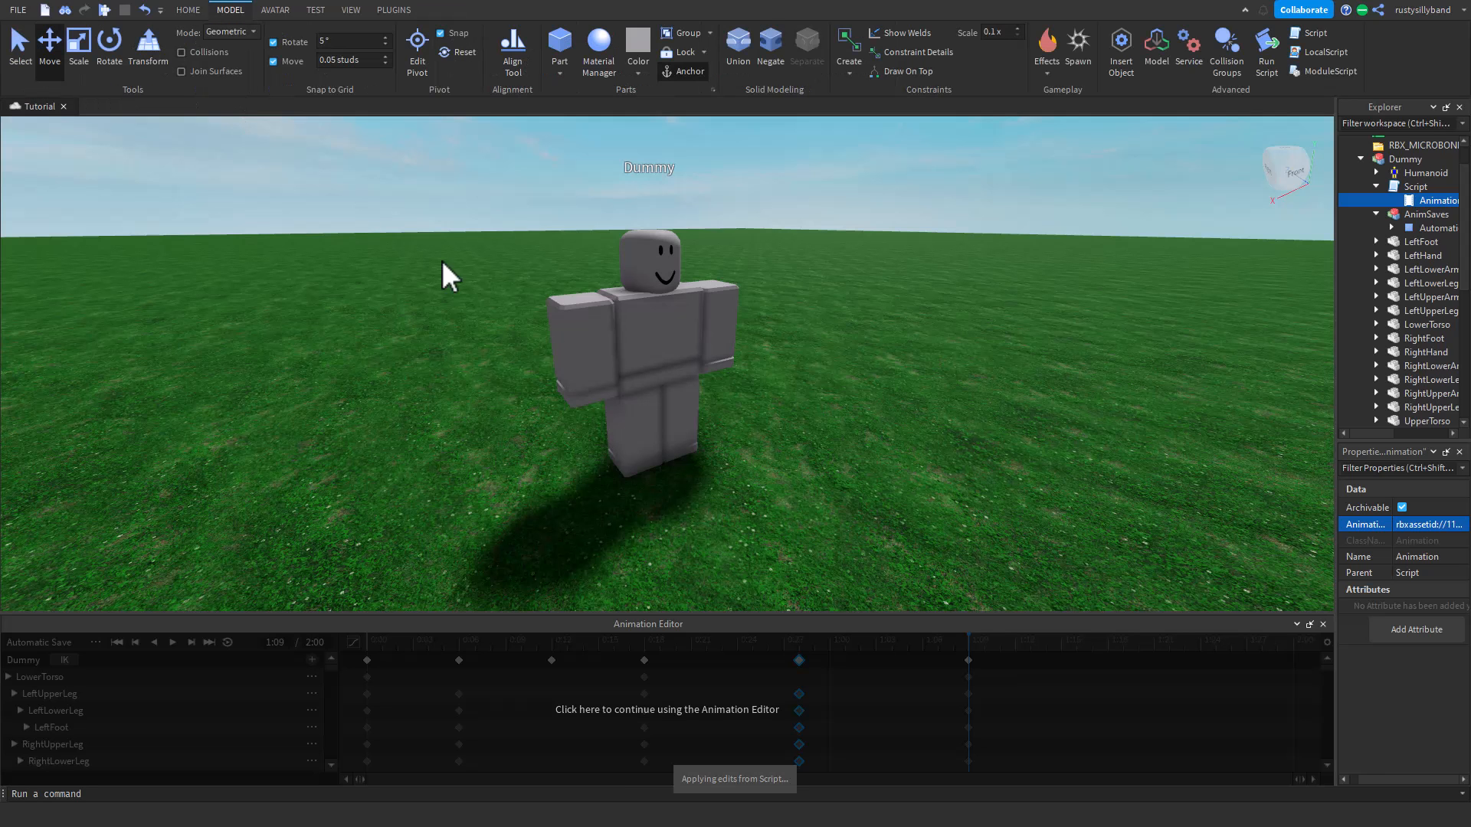
pyautogui.scroll(-5, 502, 310)
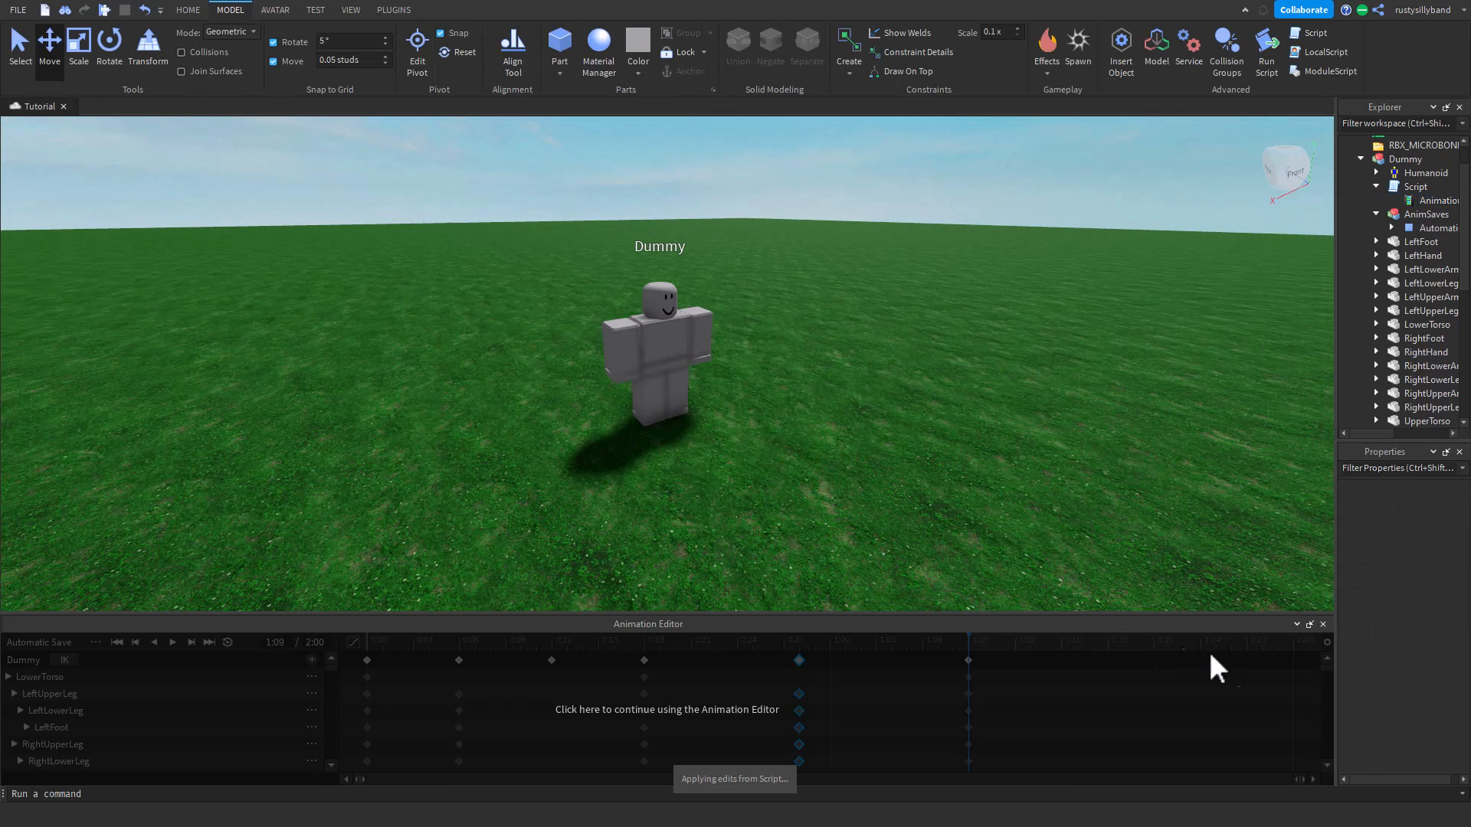
pyautogui.click(1323, 624)
# - Playtest the game, walk the avatar up to the dummy to watch its animation, and stop the test
pyautogui.click(189, 11)
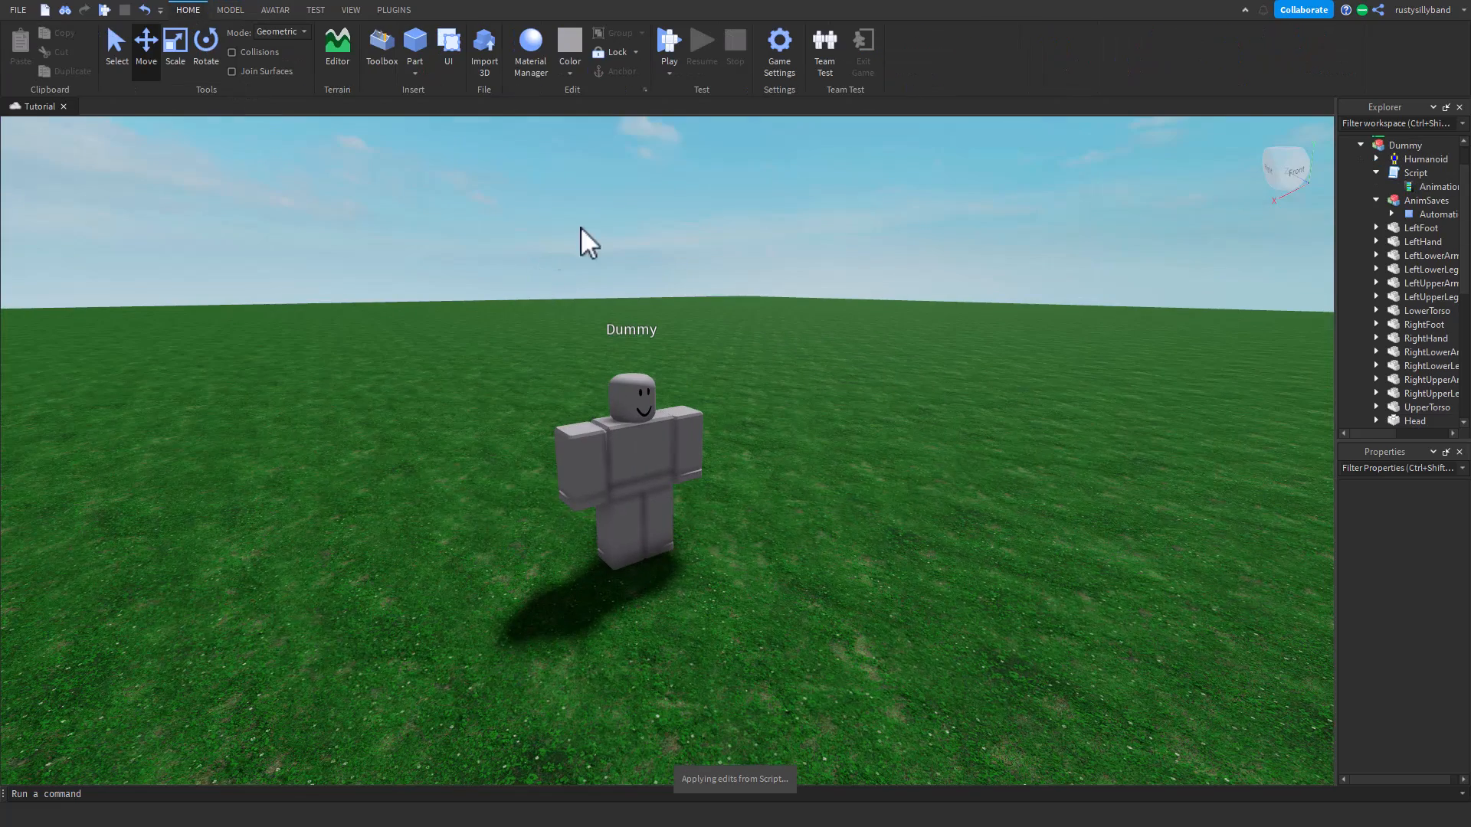
pyautogui.press('F5')
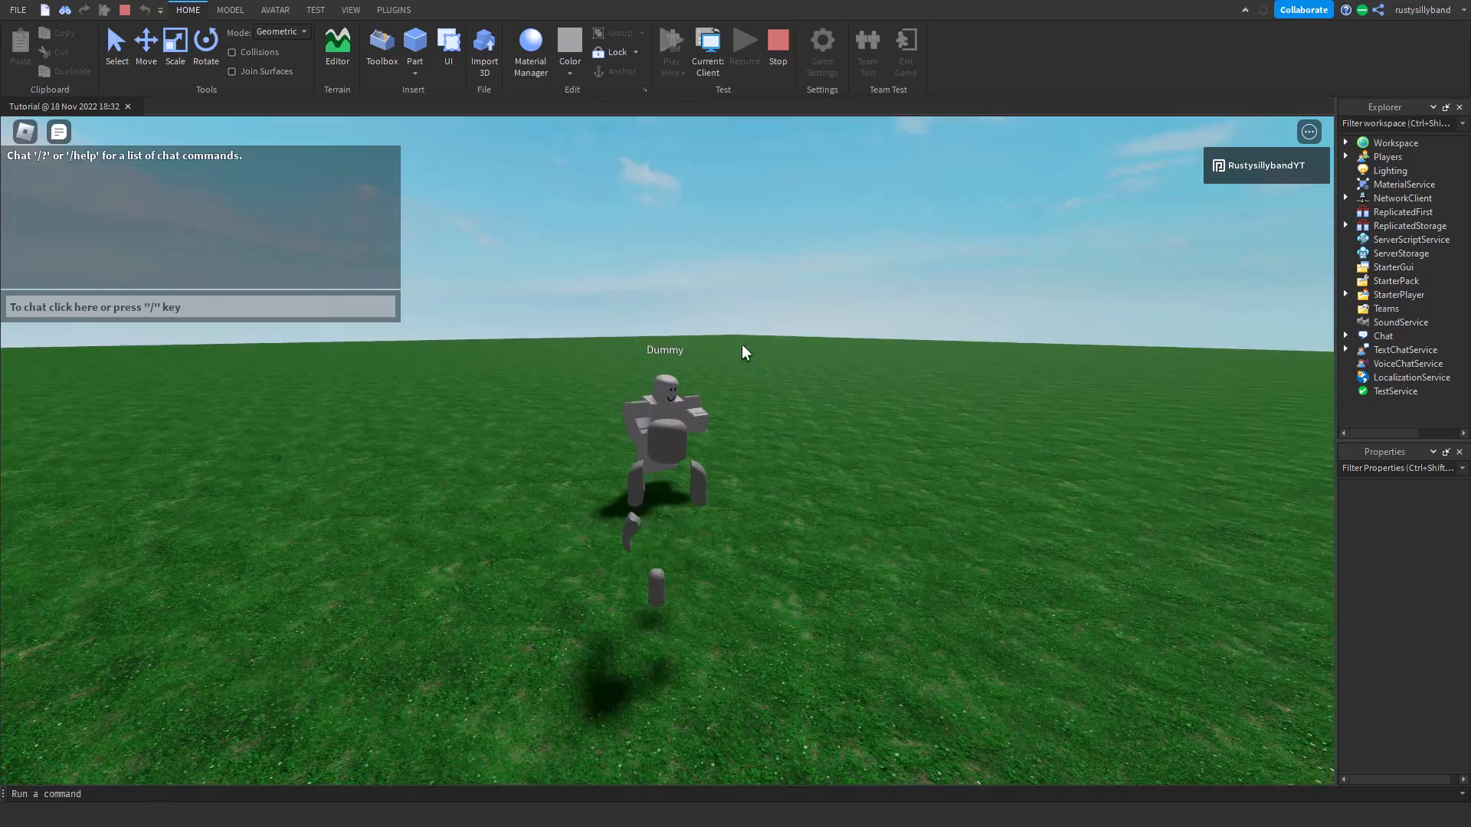
pyautogui.press('w')
pyautogui.moveTo(749, 441); pyautogui.dragTo(749, 434, button='right')
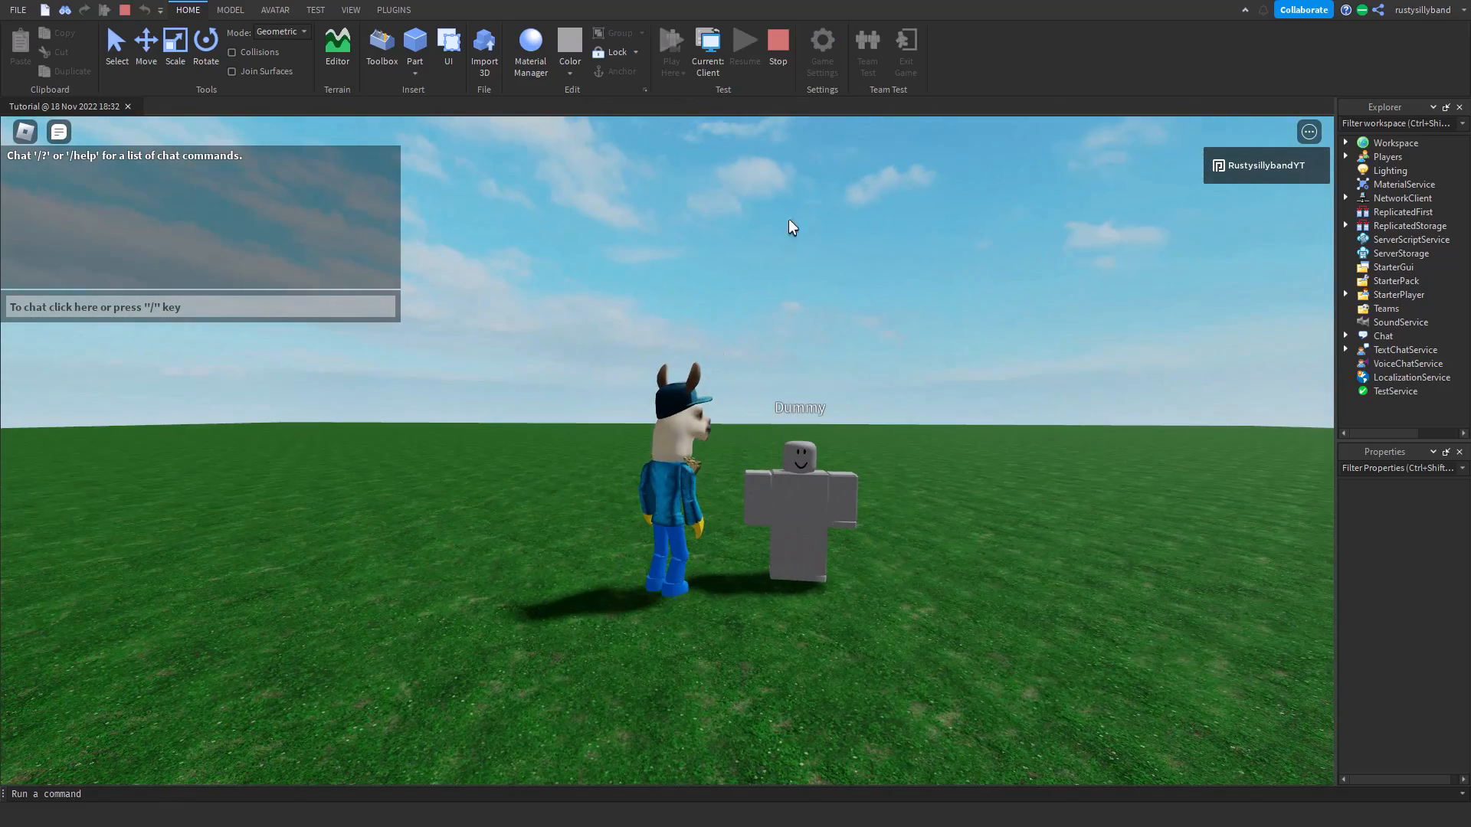
pyautogui.click(780, 55)
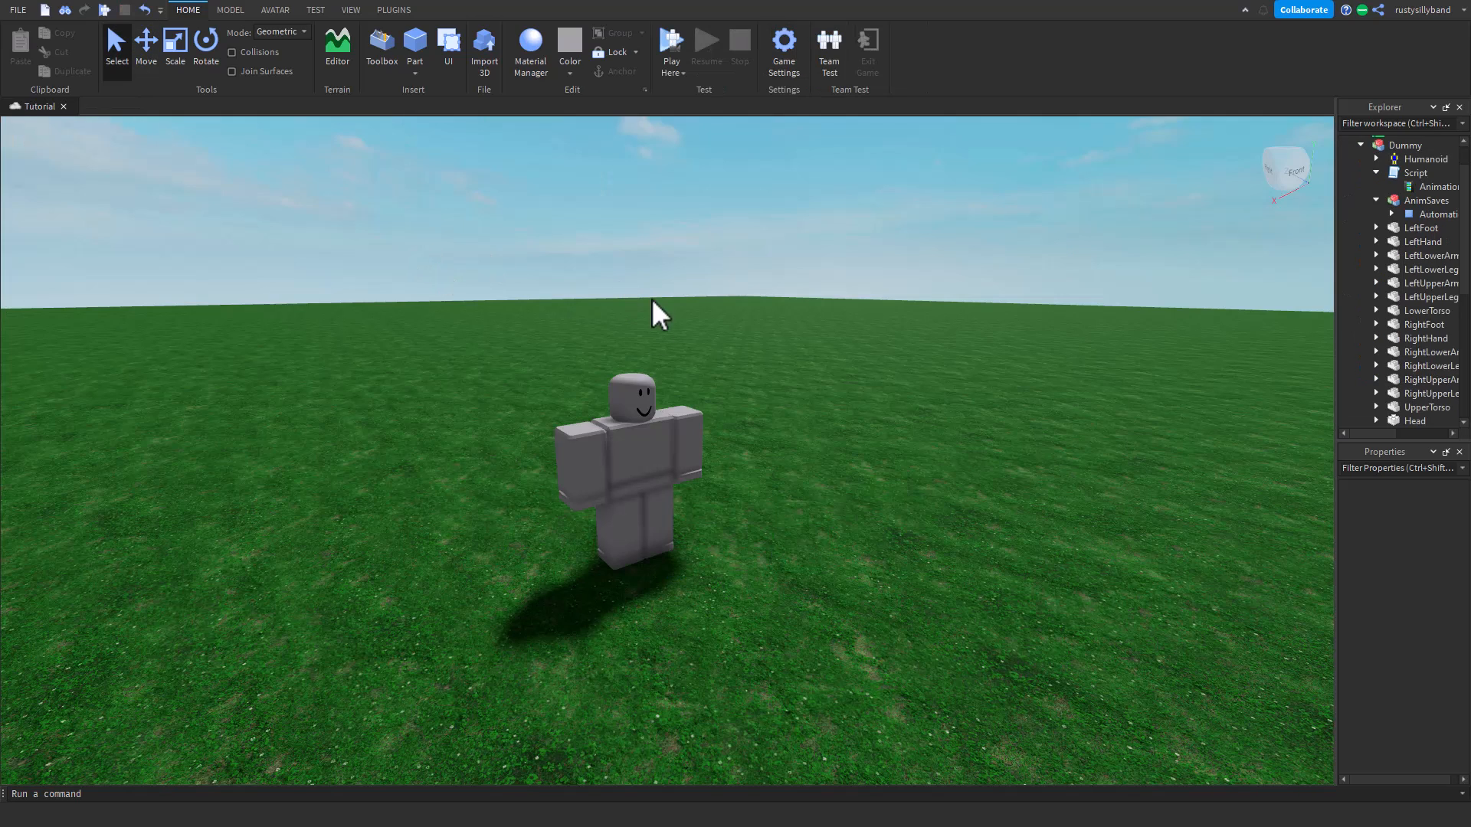
# - Reopen the Animation Editor docked beneath the 3D viewport and turn on looping for the animation
pyautogui.click(375, 11)
pyautogui.click(351, 11)
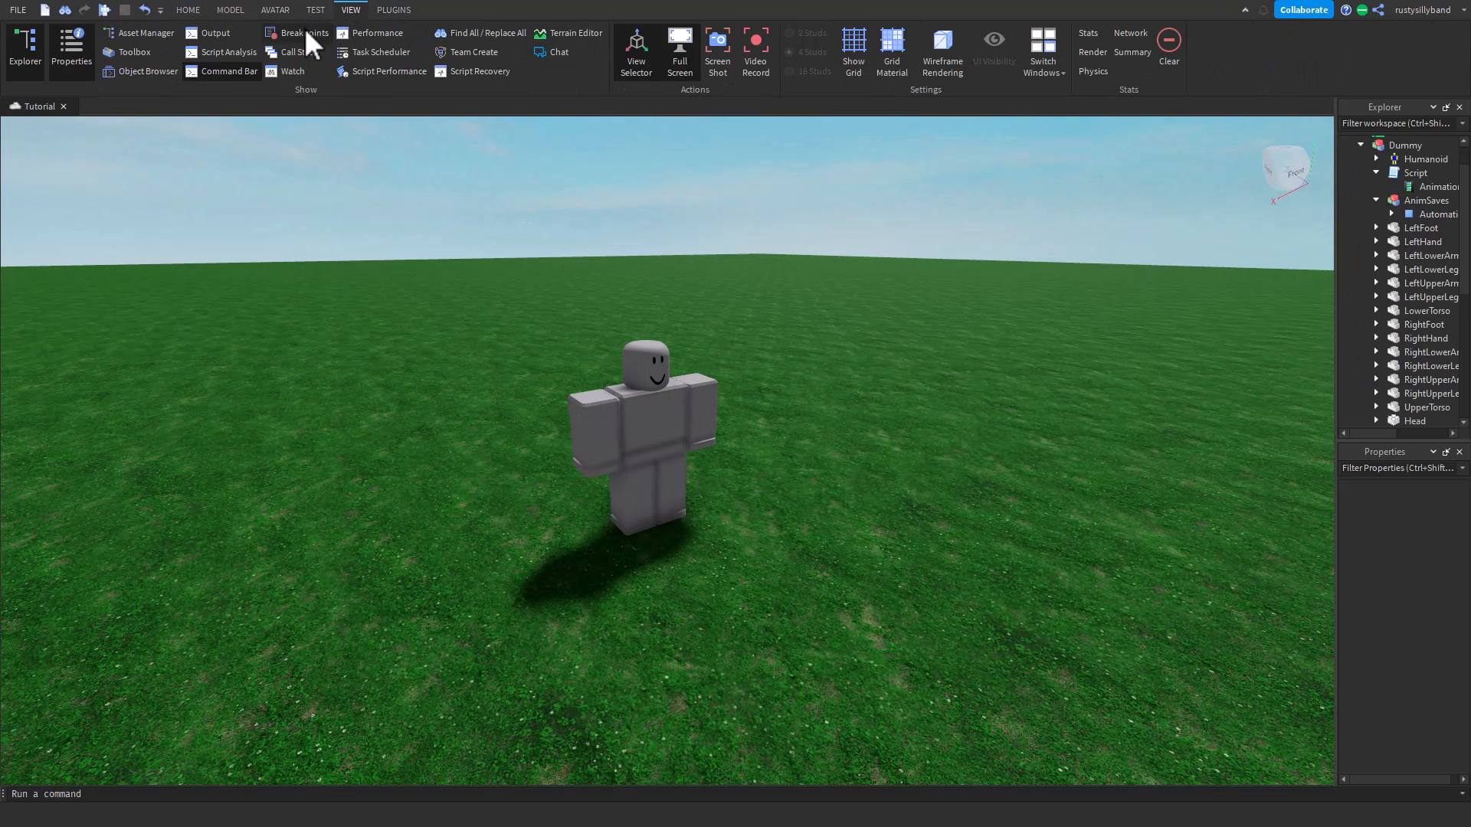
pyautogui.click(274, 13)
pyautogui.click(532, 66)
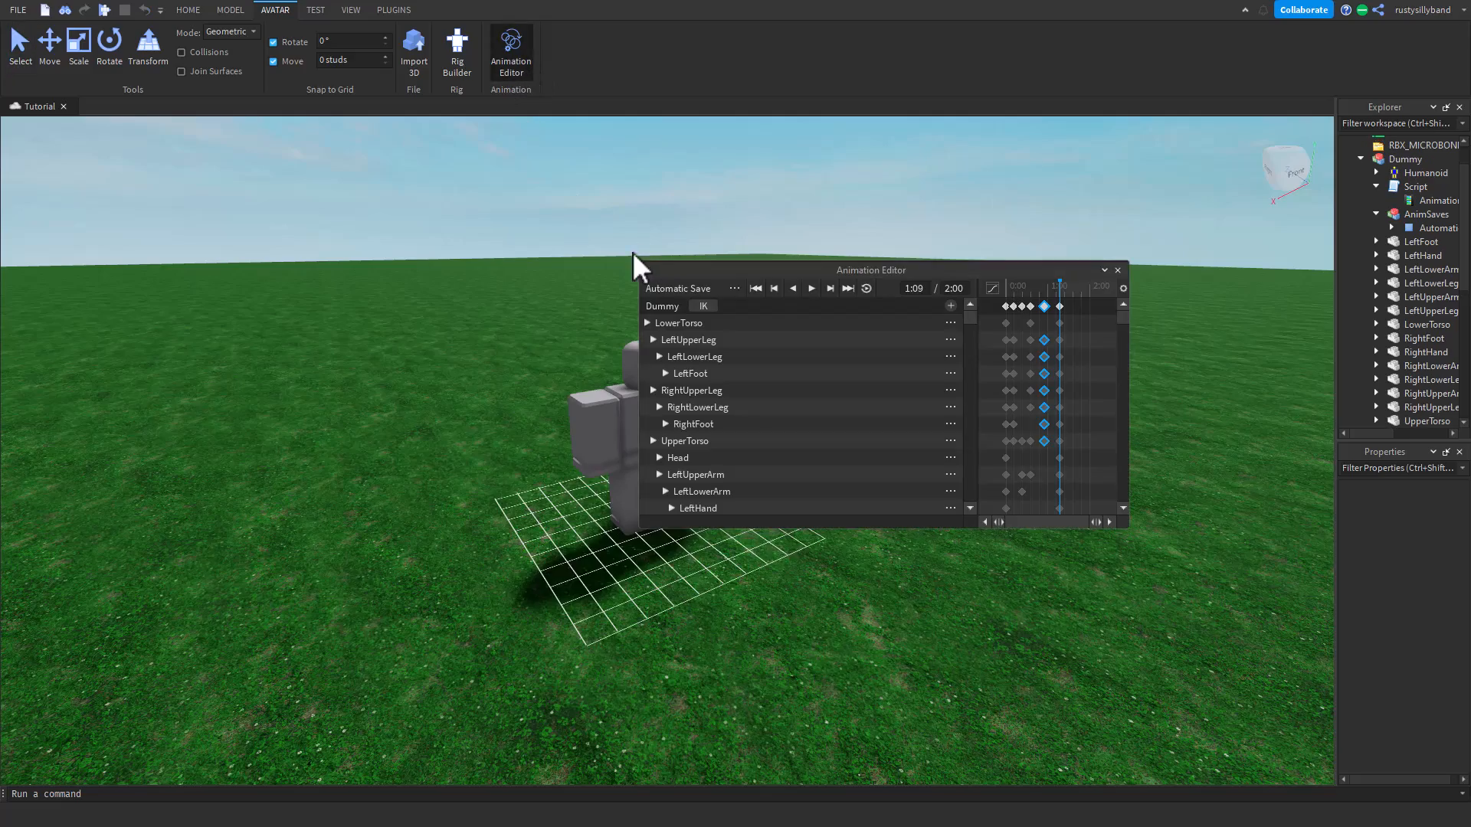
pyautogui.moveTo(835, 283); pyautogui.dragTo(665, 503)
pyautogui.moveTo(680, 312); pyautogui.dragTo(713, 542, button='right')
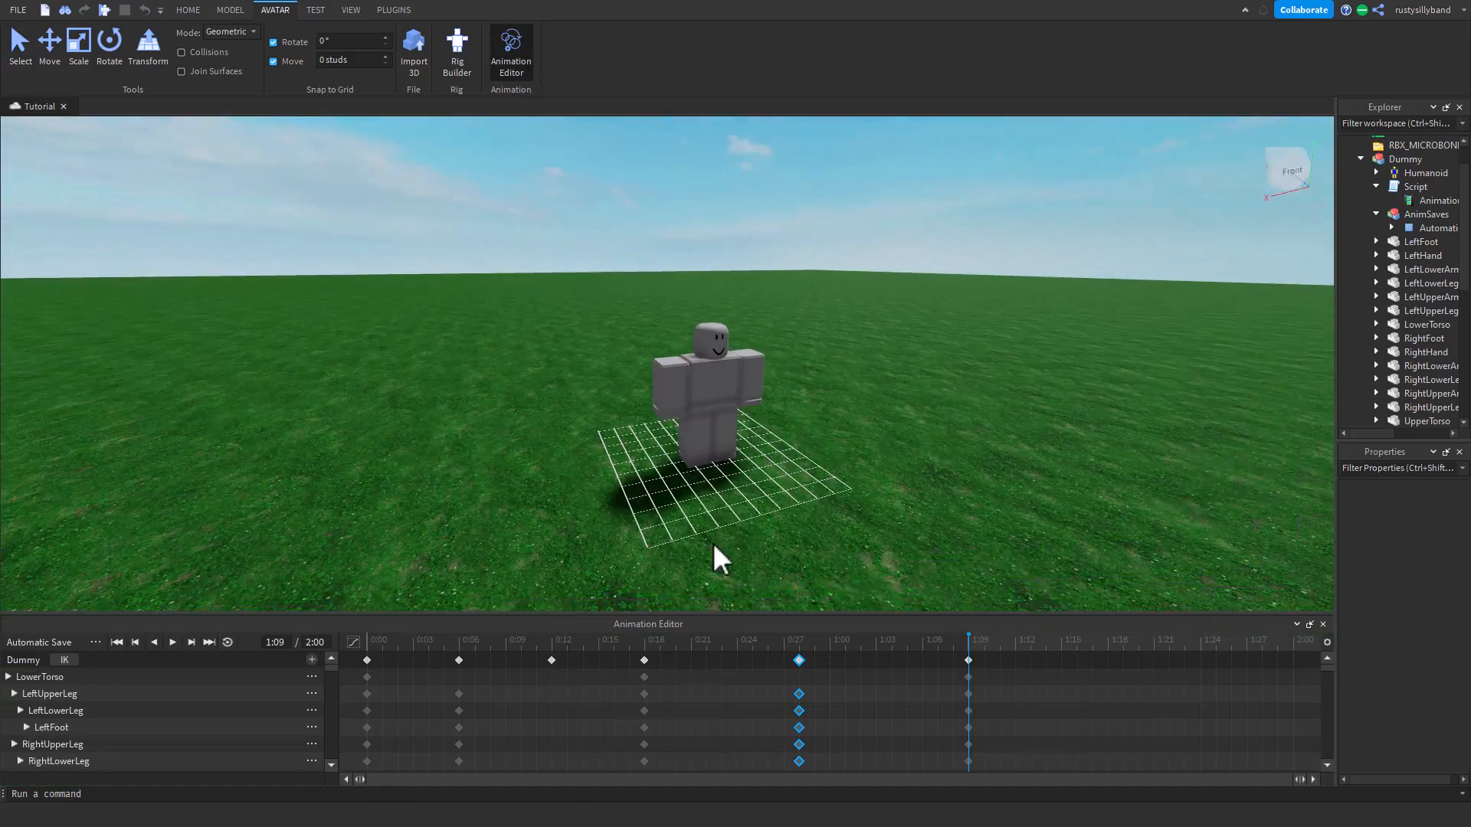
pyautogui.click(227, 642)
# - Publish the animation to Roblox with the title "Jump Redo" and copy its new asset ID
pyautogui.click(95, 642)
pyautogui.click(190, 719)
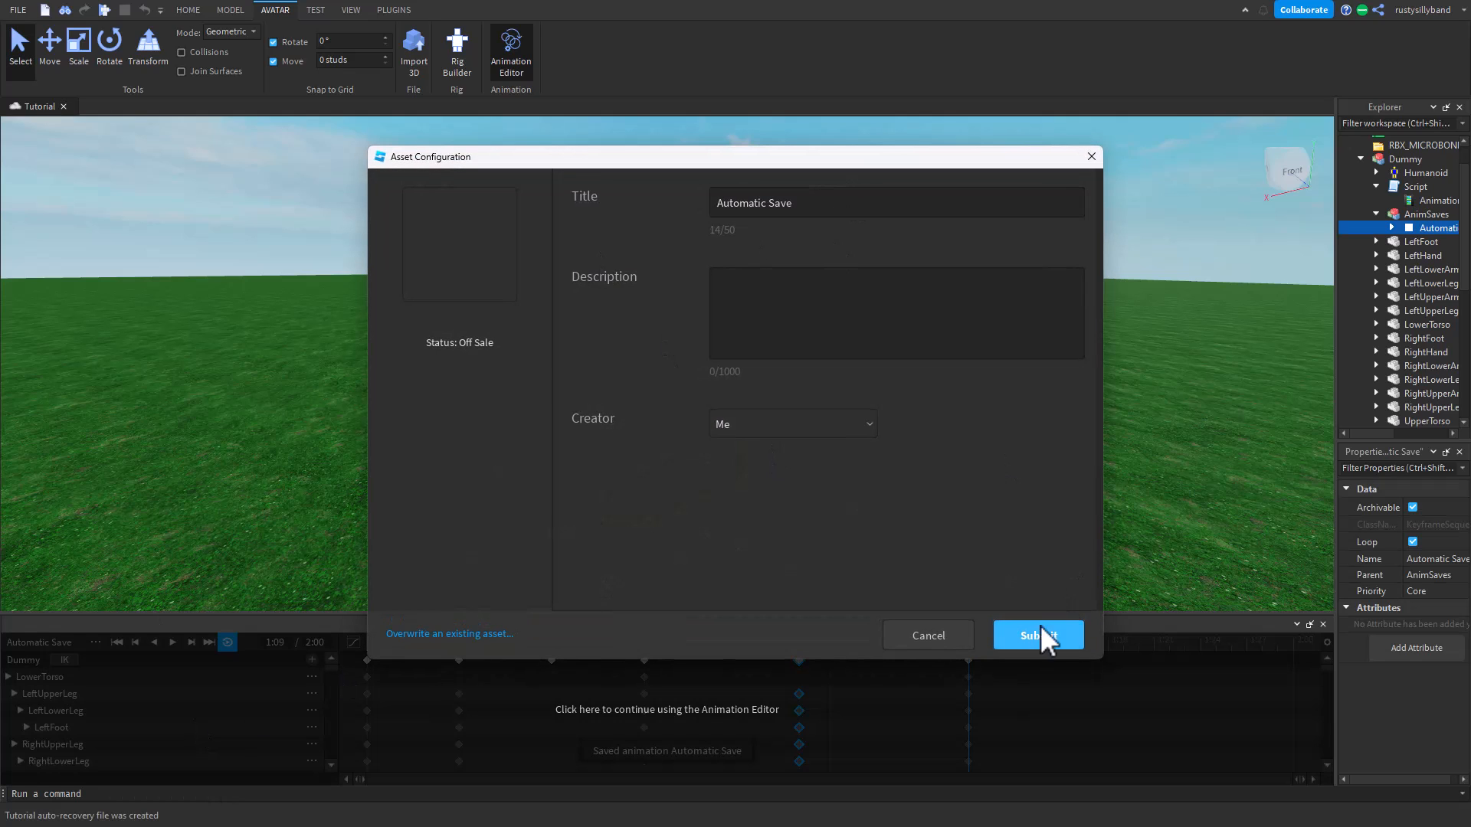
pyautogui.moveTo(879, 207); pyautogui.dragTo(677, 207)
pyautogui.write('Jump')
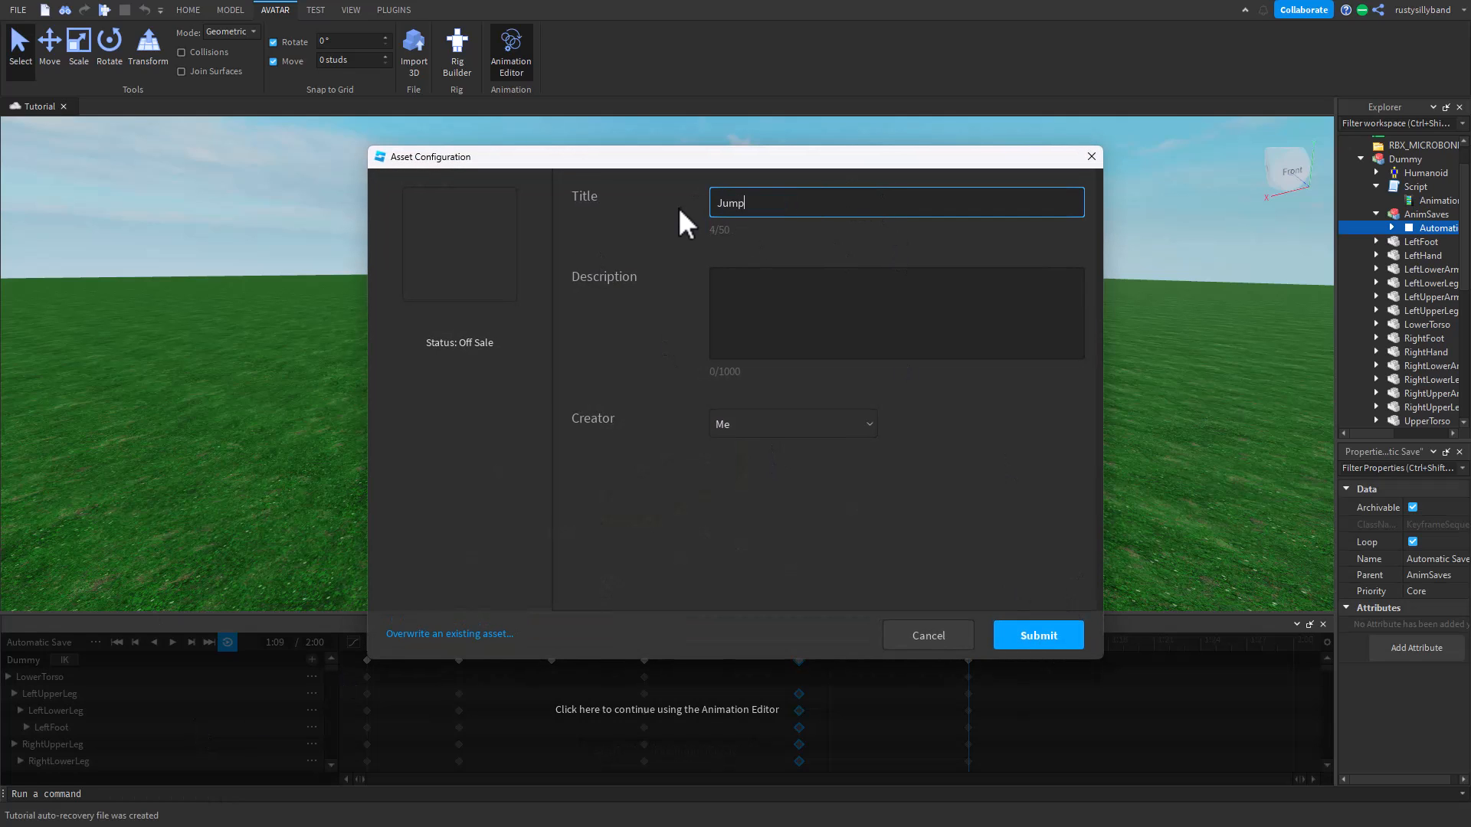
pyautogui.write(' Redo')
pyautogui.click(1033, 643)
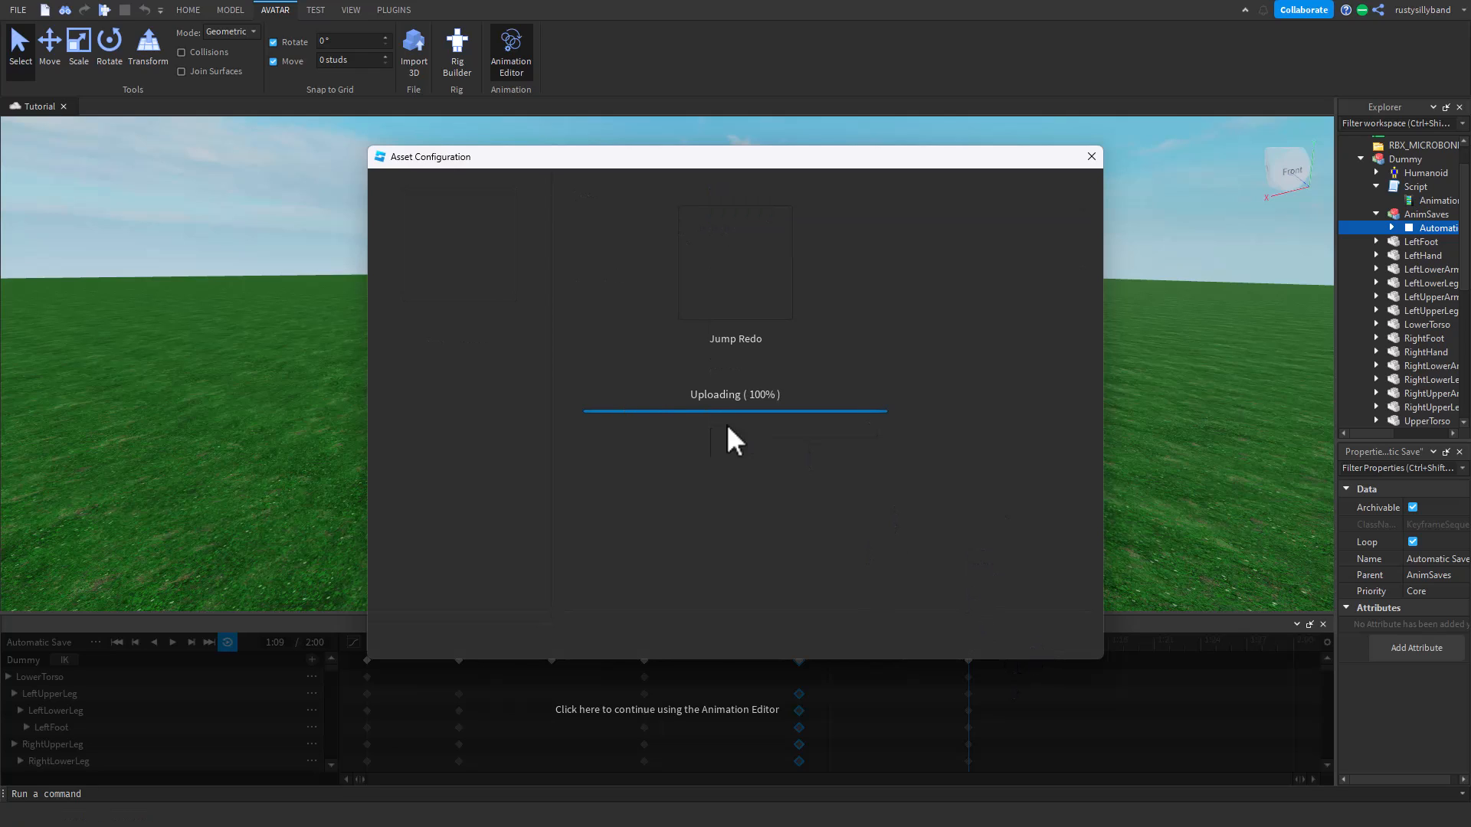
pyautogui.click(771, 363)
pyautogui.click(751, 606)
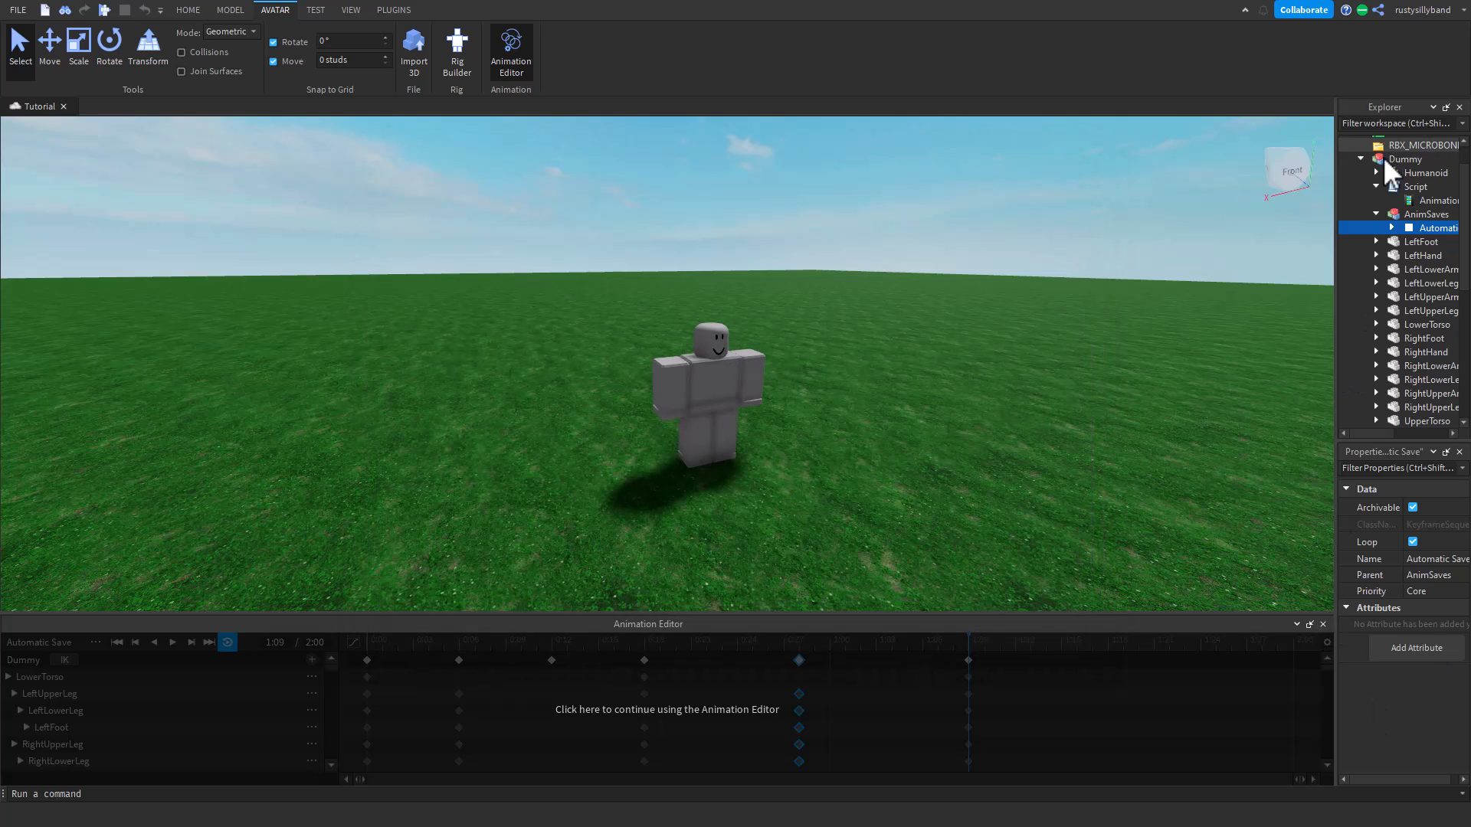
# - Set the animation ID of the script's Animation object to the copied asset ID and close the Animation Editor
pyautogui.click(1409, 200)
pyautogui.click(1463, 527)
pyautogui.hotkey('ctrl', 'v')
pyautogui.press('Return')
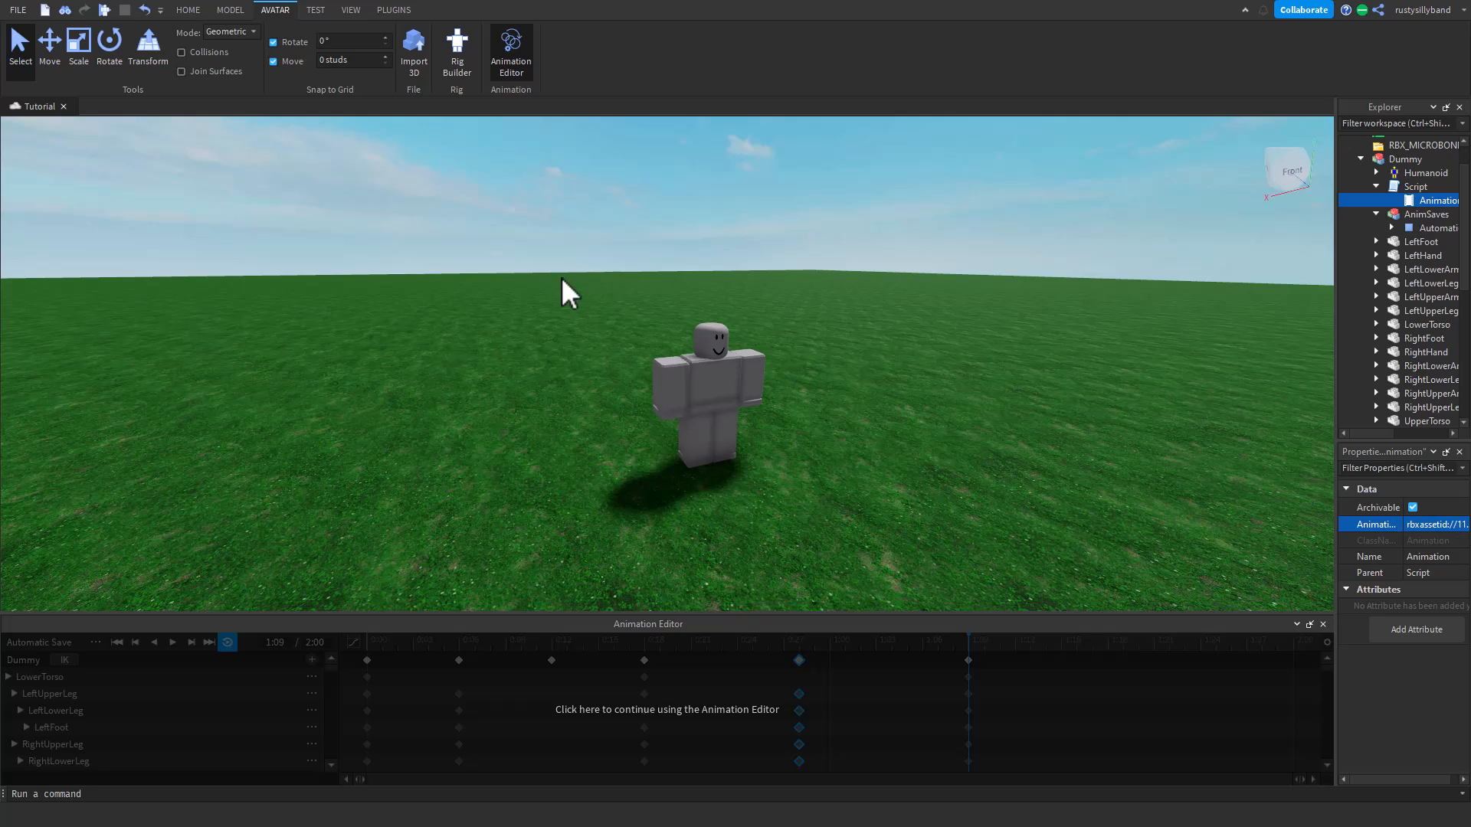
pyautogui.click(1324, 625)
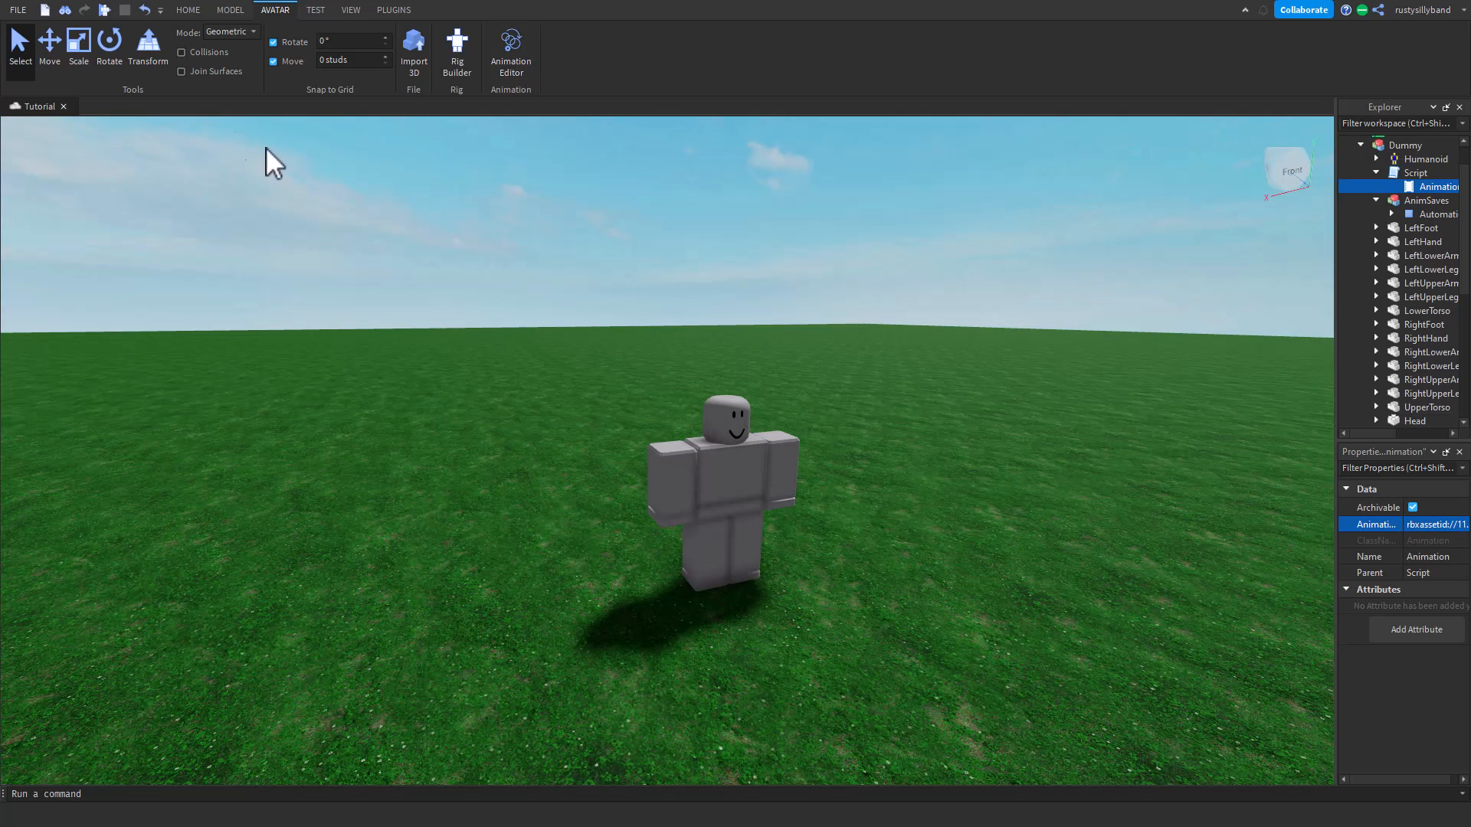
# - Start a playtest, hide the chat window, and walk the avatar over to the dummy
pyautogui.click(188, 10)
pyautogui.click(673, 44)
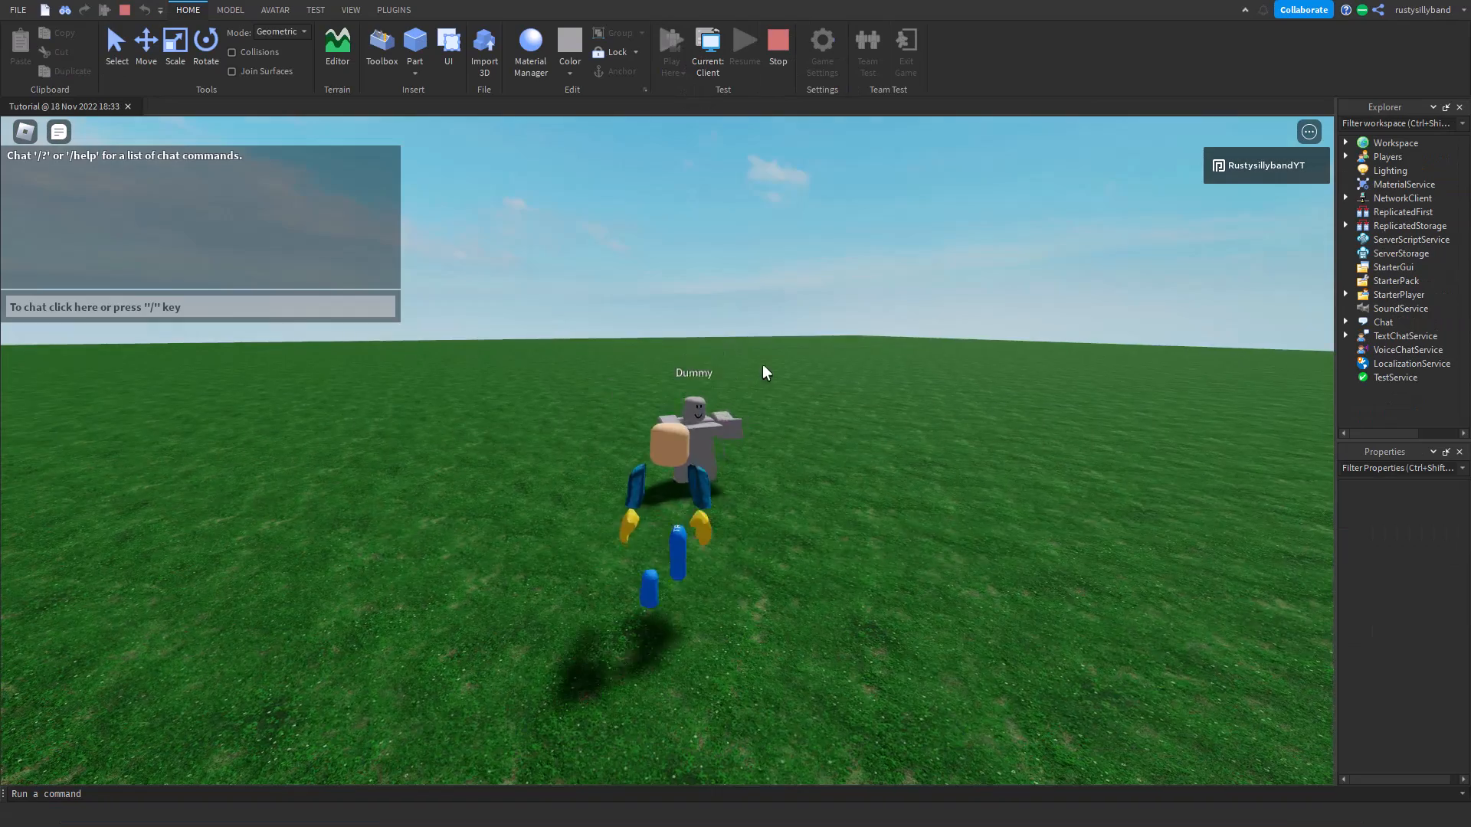
pyautogui.moveTo(760, 366); pyautogui.dragTo(766, 396, button='right')
pyautogui.press('w')
pyautogui.press('a')
pyautogui.click(61, 132)
pyautogui.press('w')
pyautogui.moveTo(653, 342); pyautogui.dragTo(707, 375, button='right')
pyautogui.press('d')
pyautogui.press('s')
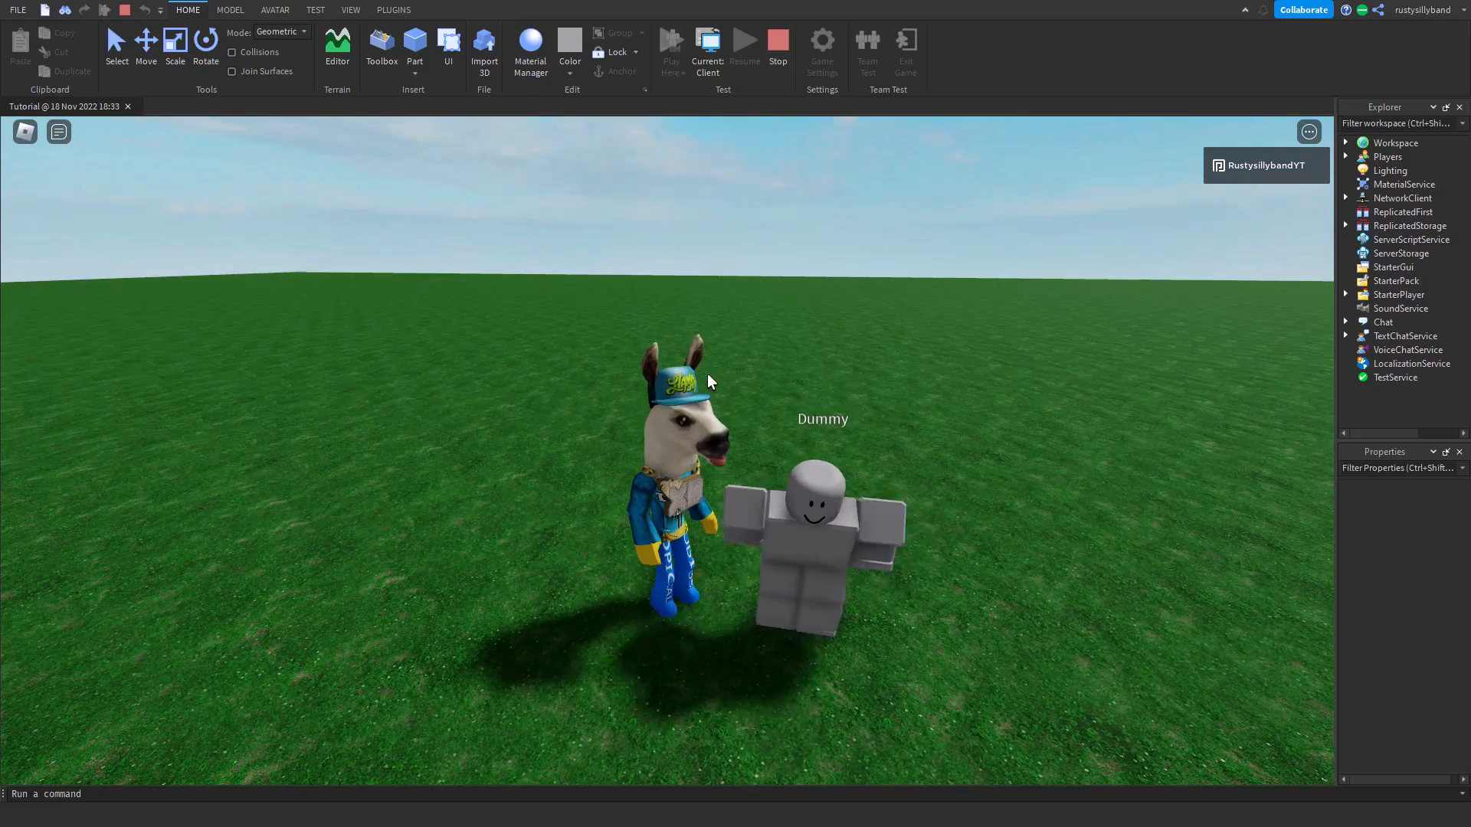
# - Examine the dummy's looping jump animation from several angles while moving the avatar beside it
pyautogui.moveTo(727, 478); pyautogui.dragTo(727, 478, button='right')
pyautogui.press('w')
pyautogui.press('s')
pyautogui.press('space')
pyautogui.scroll(2, 724, 474)
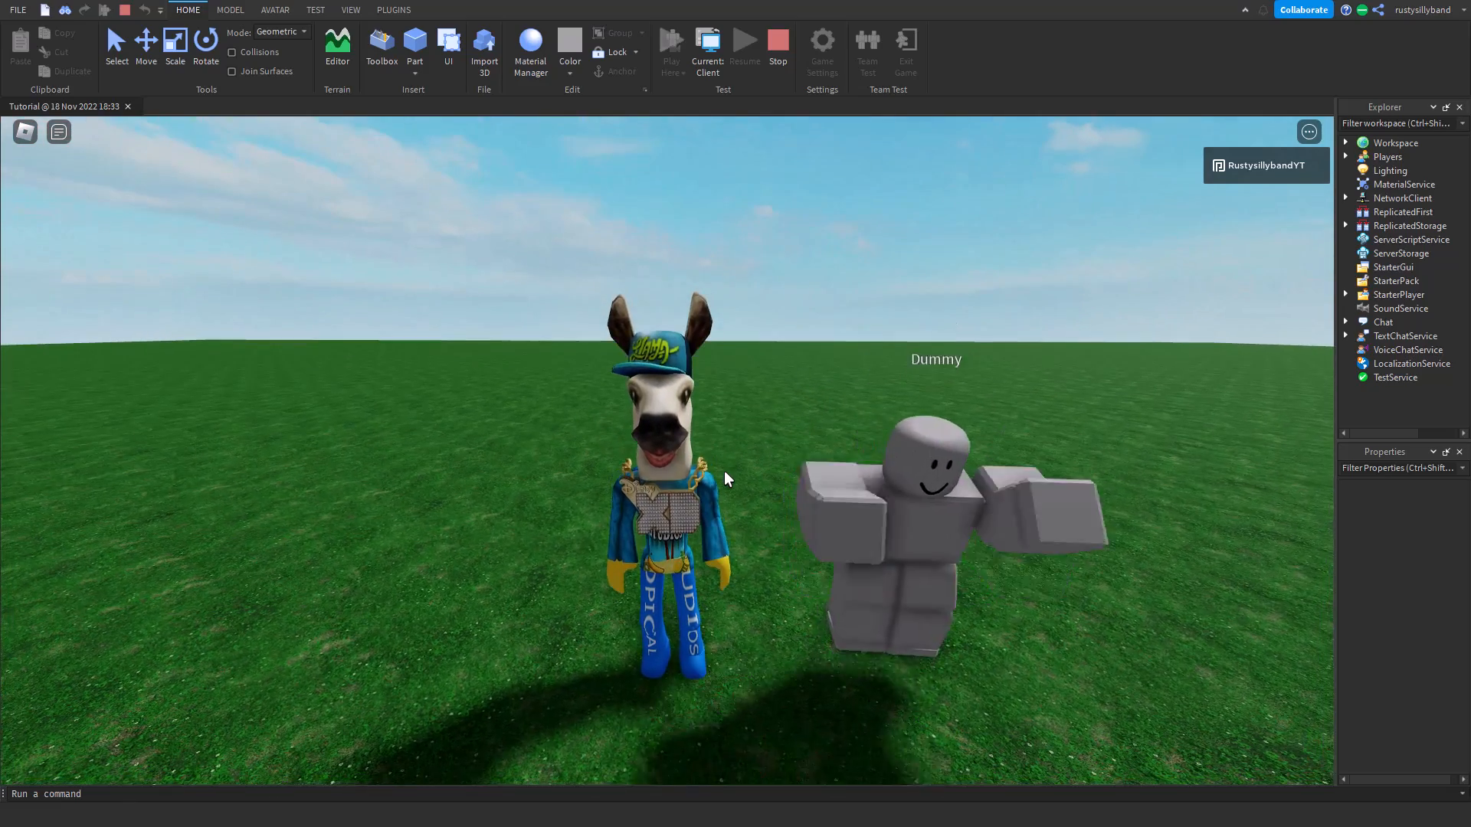
pyautogui.press('d')
pyautogui.scroll(-2, 726, 480)
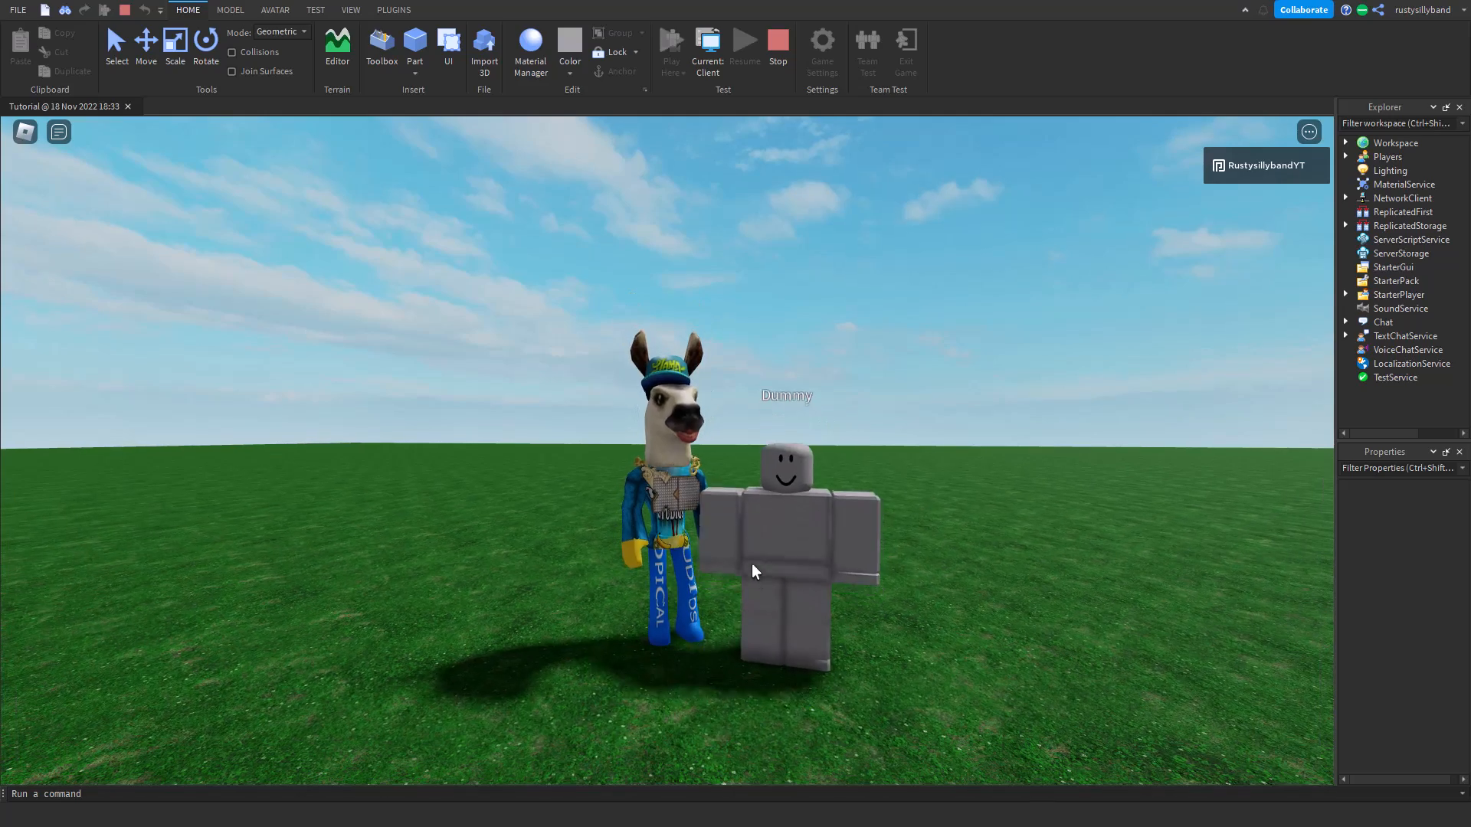
pyautogui.moveTo(763, 586); pyautogui.dragTo(782, 562, button='right')
pyautogui.press('a')
pyautogui.press('d')
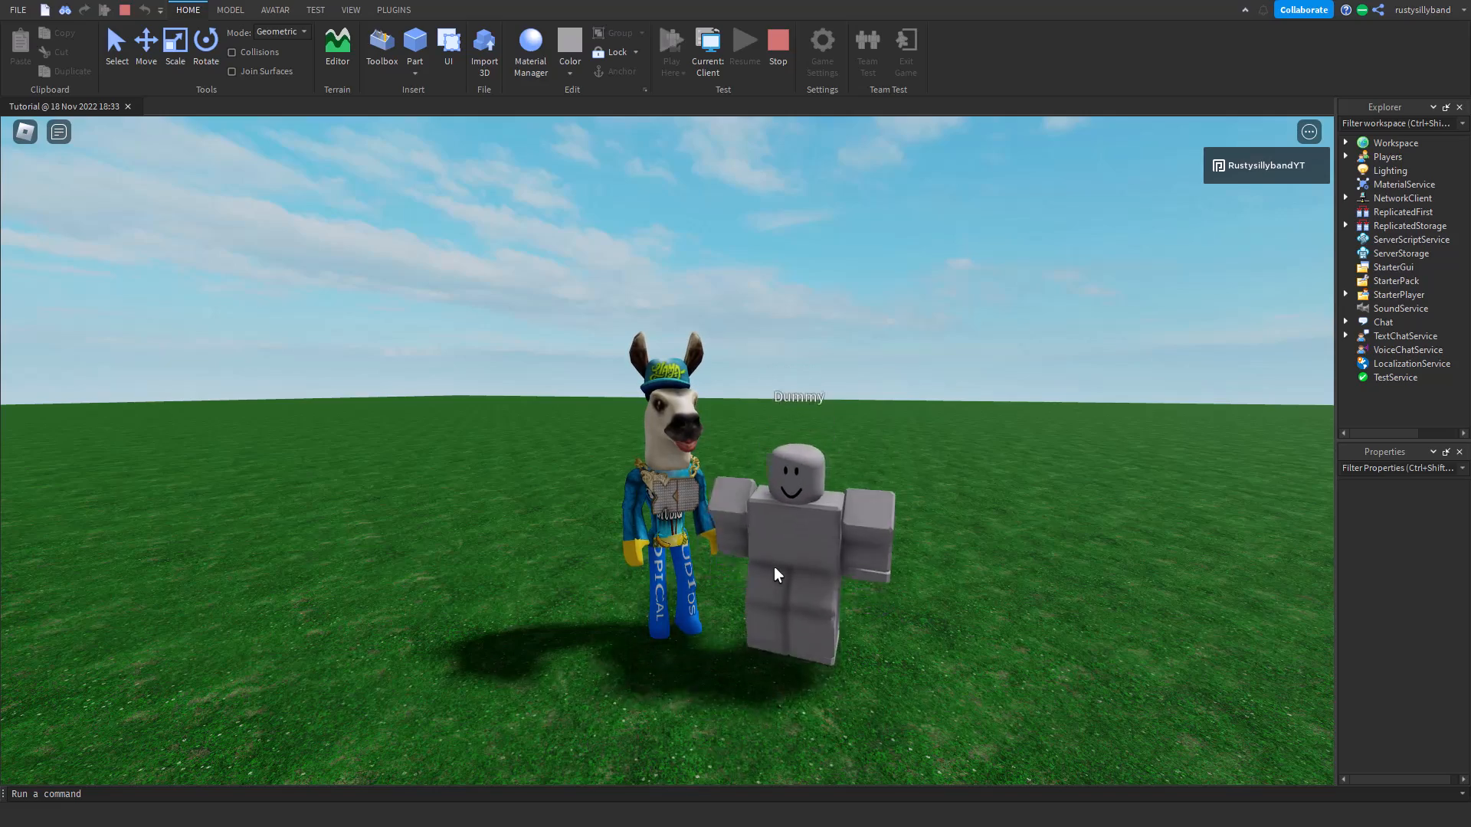
pyautogui.press('a')
pyautogui.moveTo(775, 569); pyautogui.dragTo(774, 568, button='right')
pyautogui.press('d')
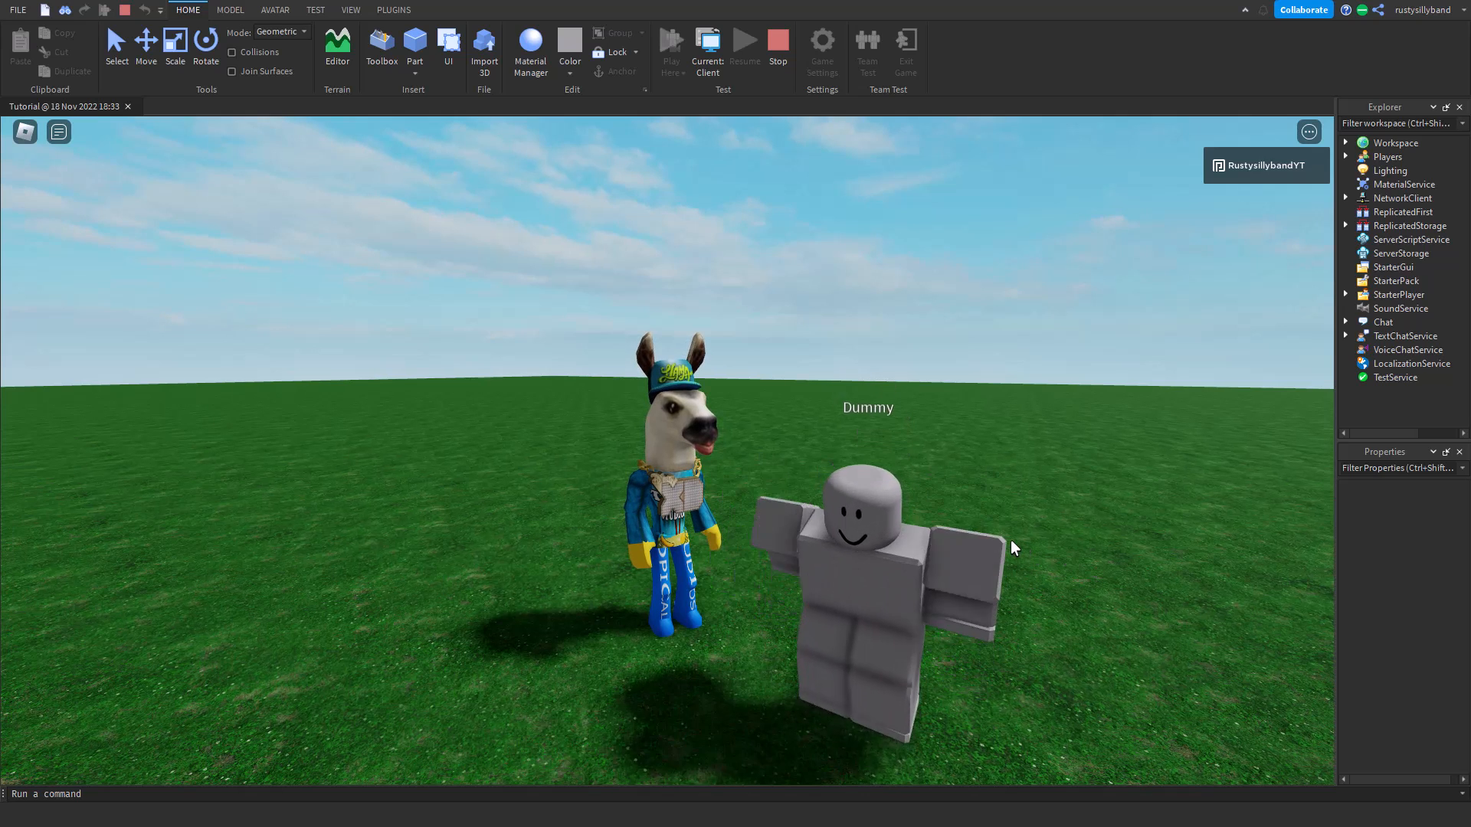